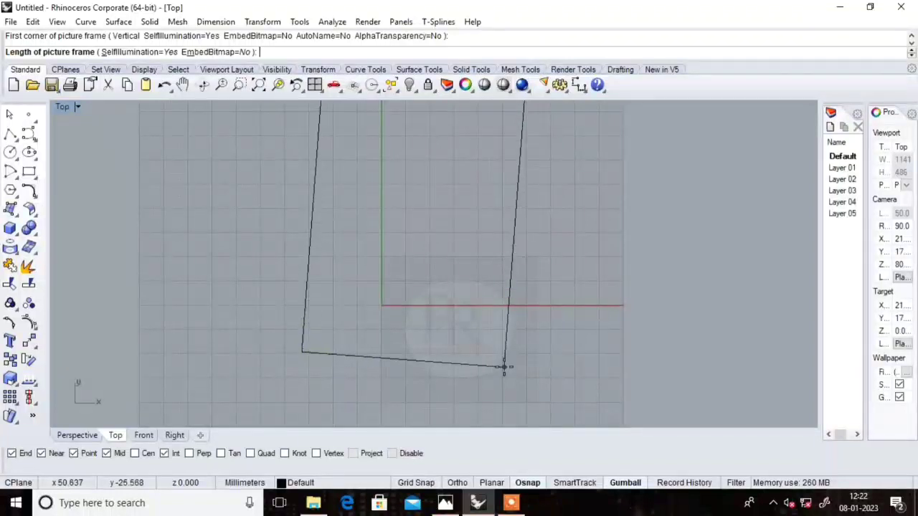
Step: Place the pendant reference picture frame in the Top view
shift+click(533, 350)
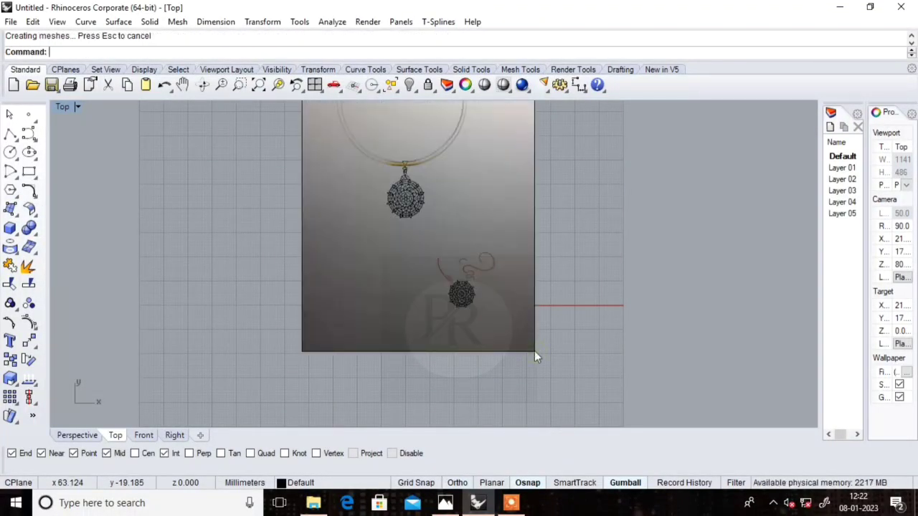
scroll(521, 357, down, 3)
scroll(529, 315, up, 2)
scroll(537, 236, up, 1)
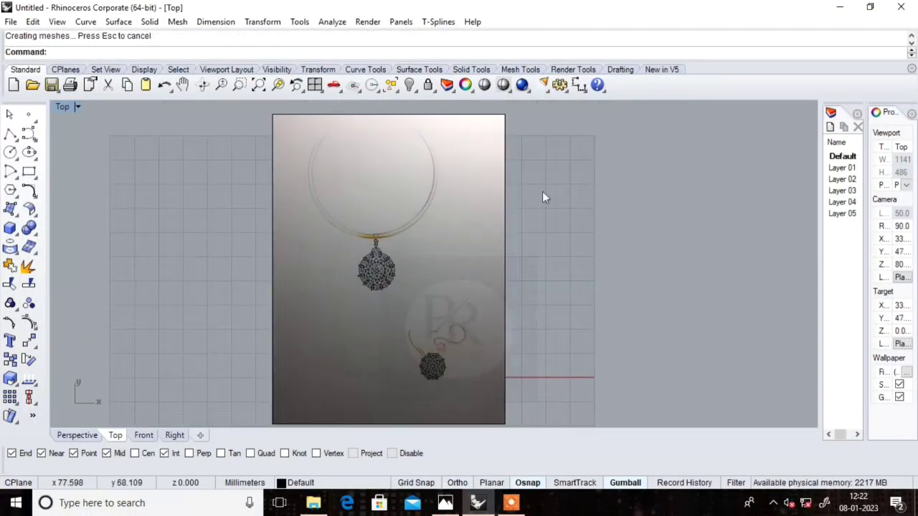
Step: Turn on accelerated hardware modes and no-OpenGL feedback in the OpenGL view options
click(560, 85)
click(617, 110)
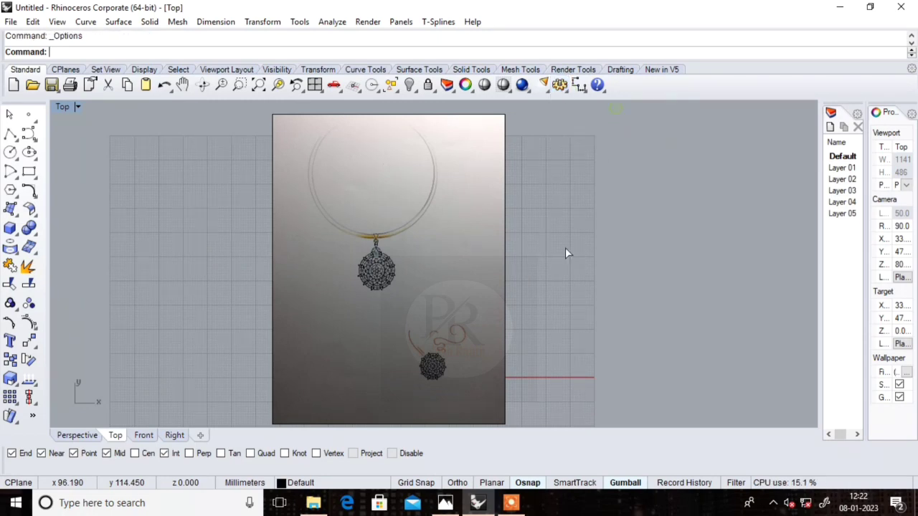
click(373, 422)
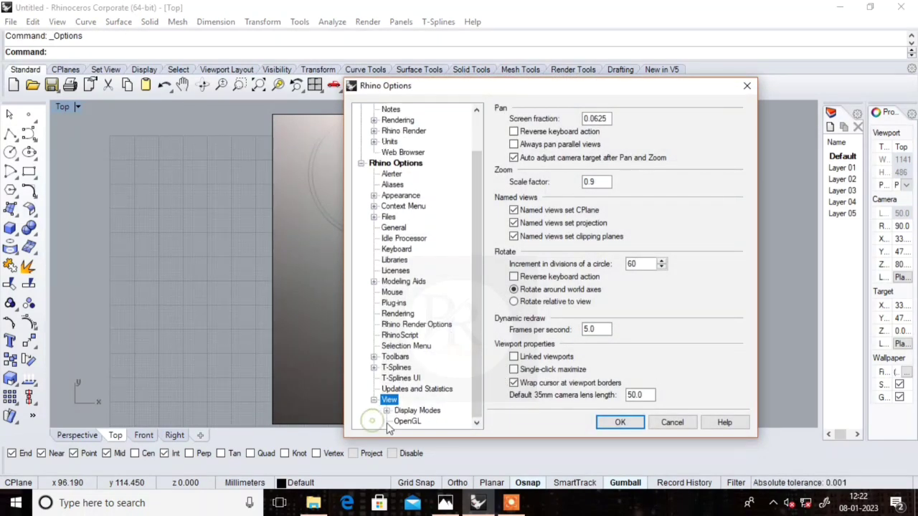
click(409, 422)
click(514, 152)
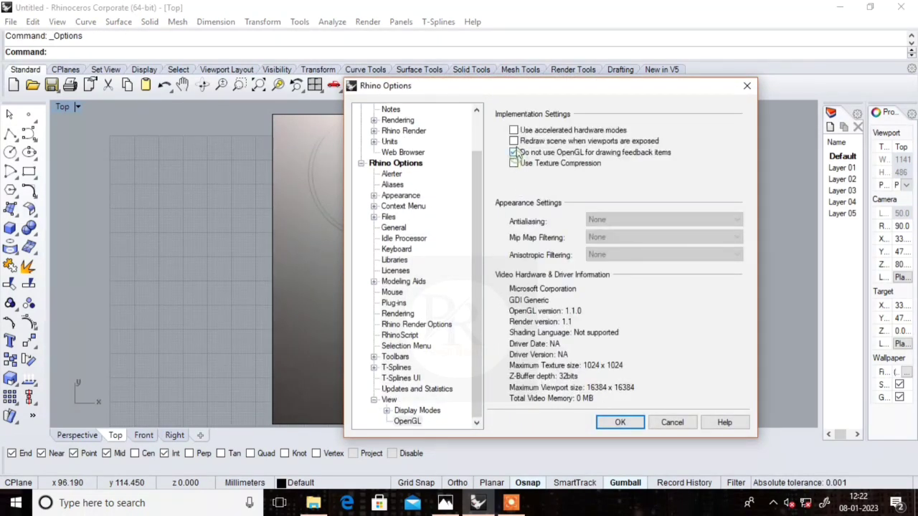
click(513, 129)
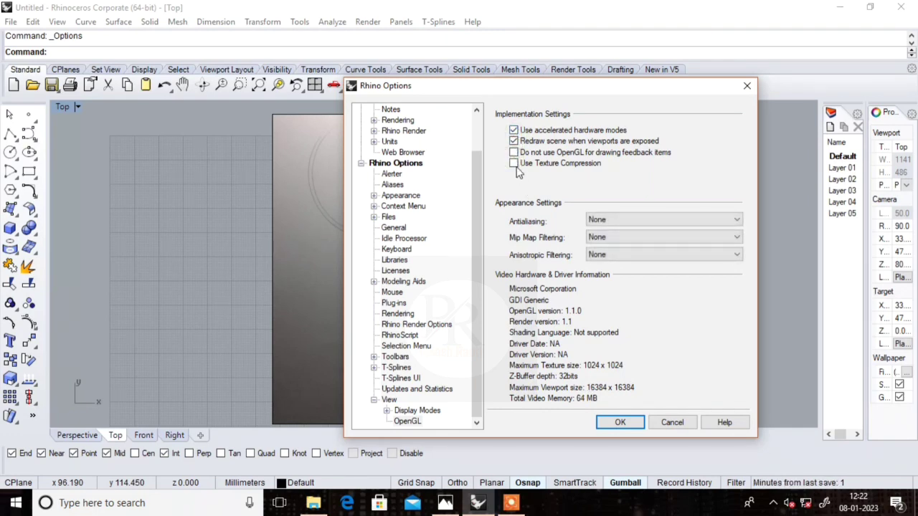
click(621, 422)
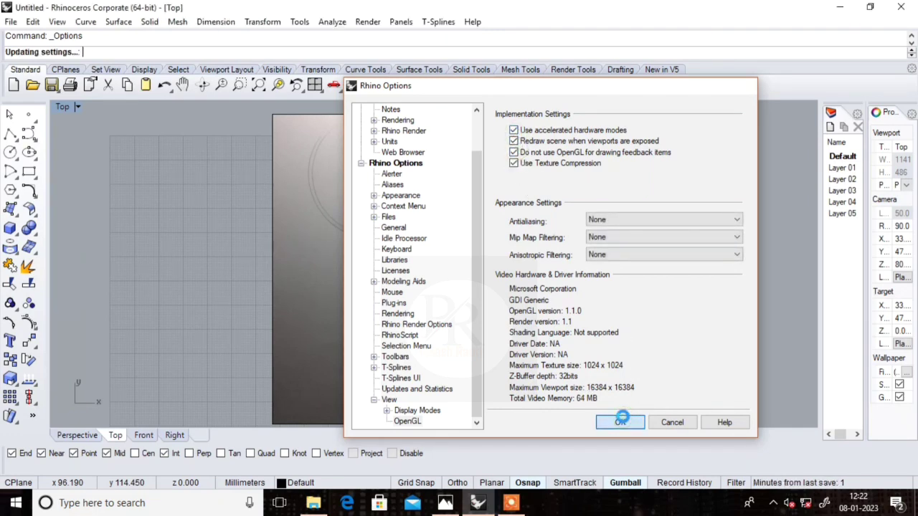
scroll(434, 279, up, 5)
scroll(398, 208, up, 3)
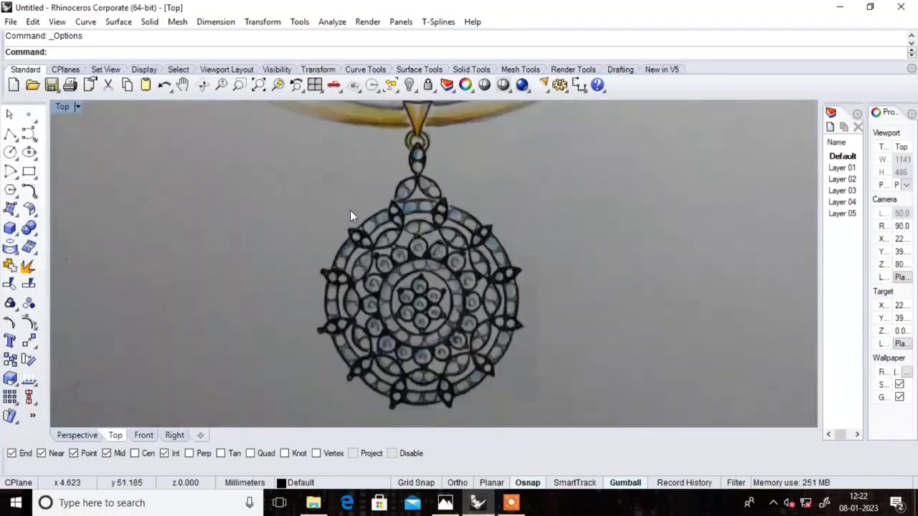
scroll(350, 210, down, 2)
scroll(489, 244, down, 1)
scroll(486, 238, up, 3)
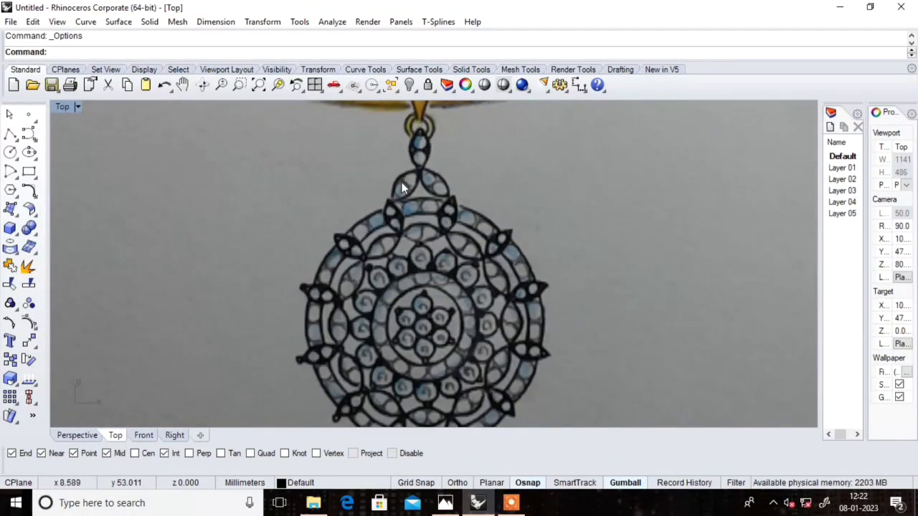
scroll(401, 190, down, 1)
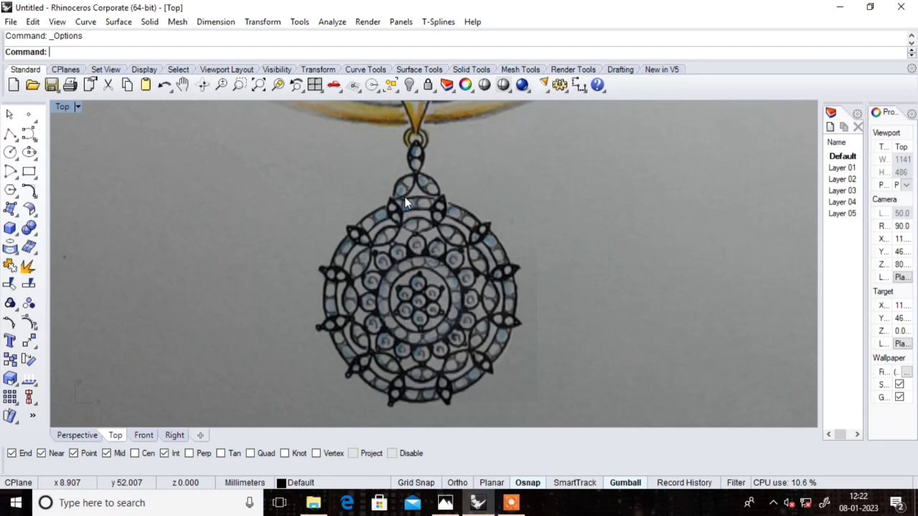
scroll(404, 197, down, 2)
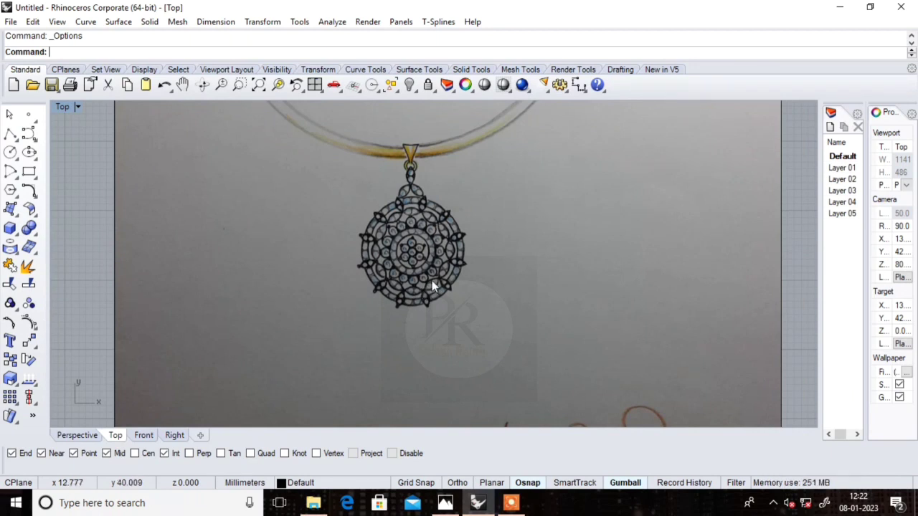
scroll(379, 183, down, 1)
scroll(407, 206, down, 2)
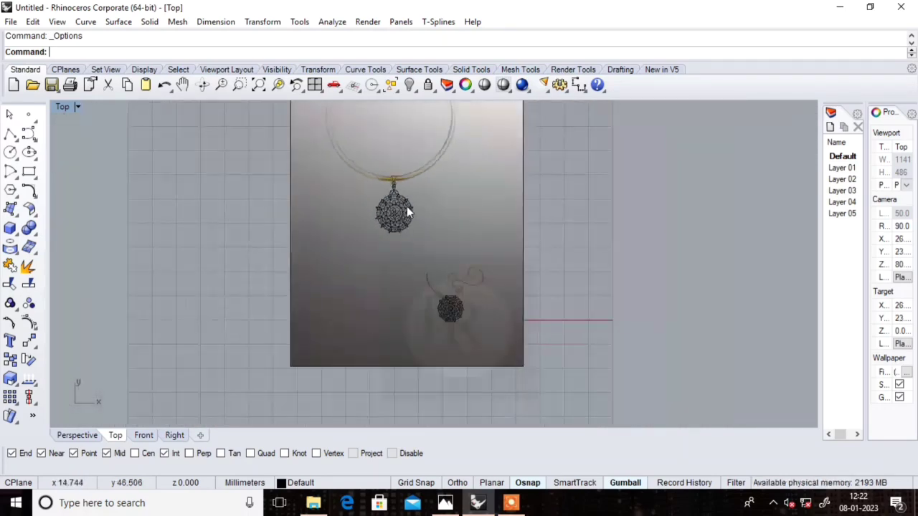
scroll(408, 196, up, 4)
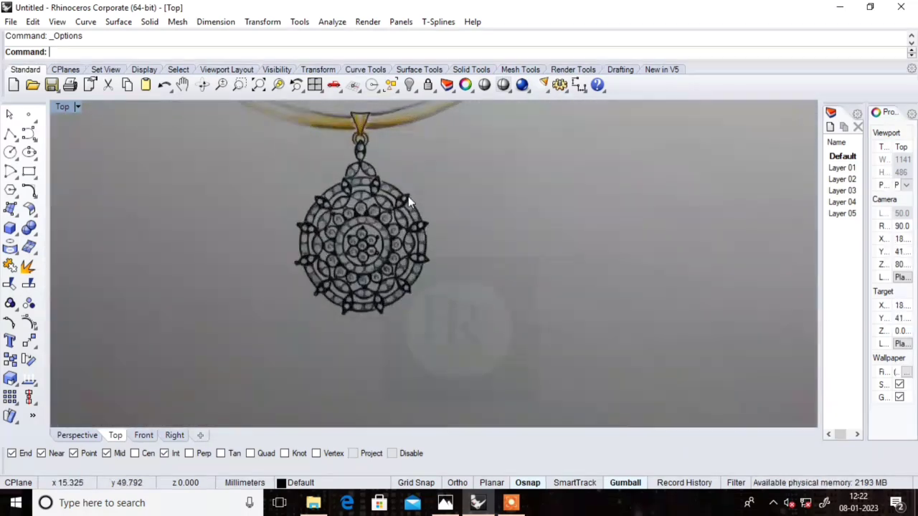
Step: Draw a vertical 35 mm line from its midpoint, 17.5 mm each way, beside the pendant
click(14, 139)
click(67, 139)
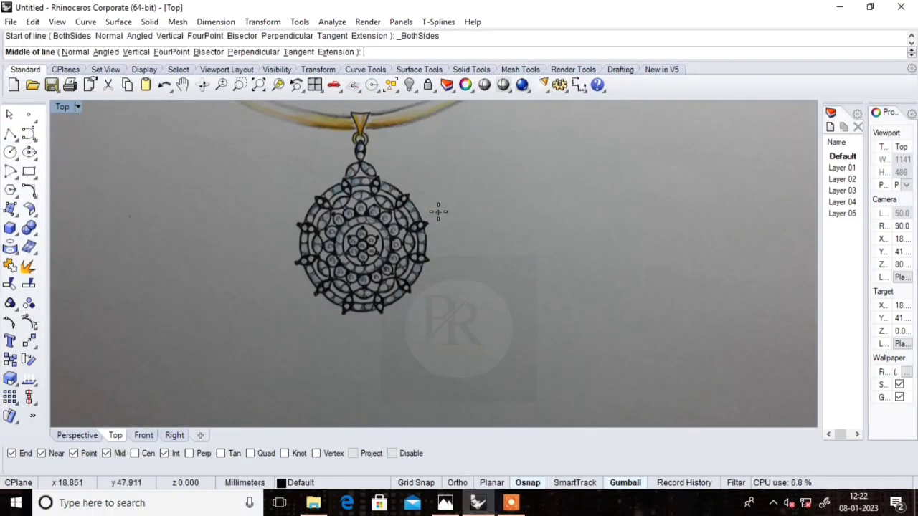
text(0)
click(491, 270)
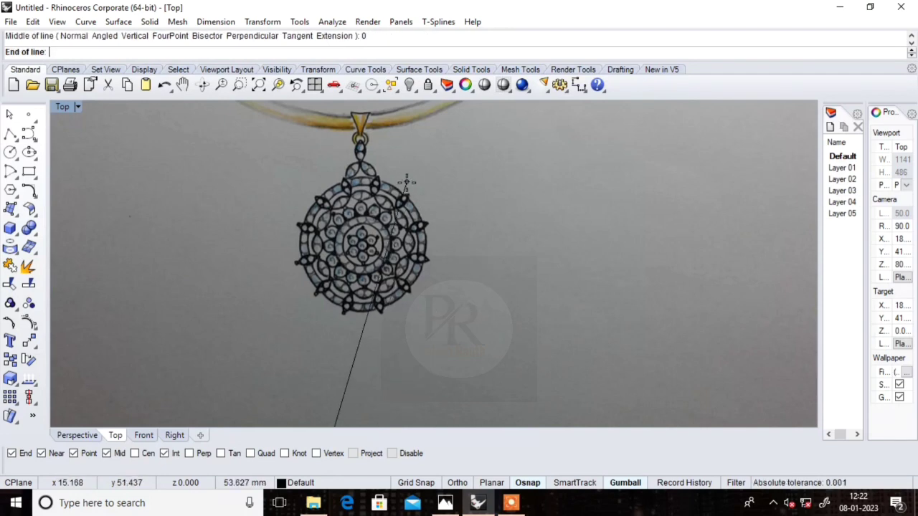
scroll(402, 215, down, 2)
scroll(351, 231, down, 2)
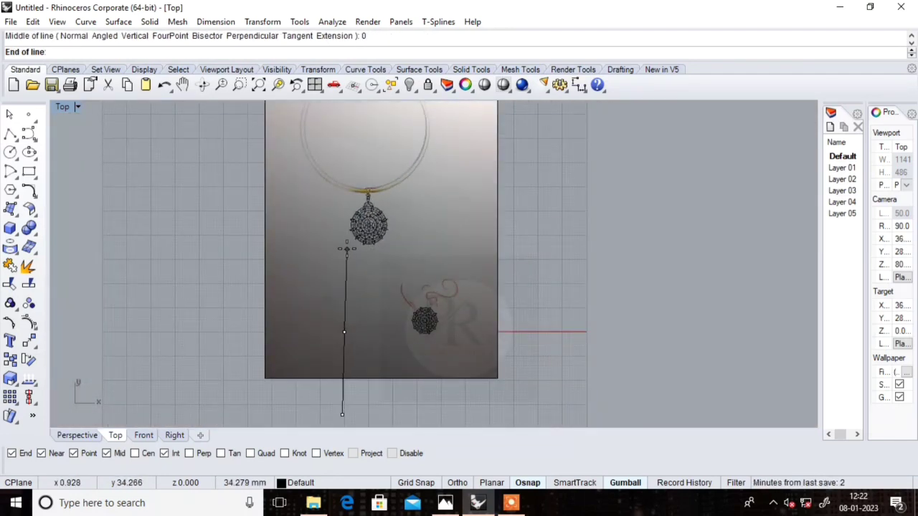
text(352)
key(Return)
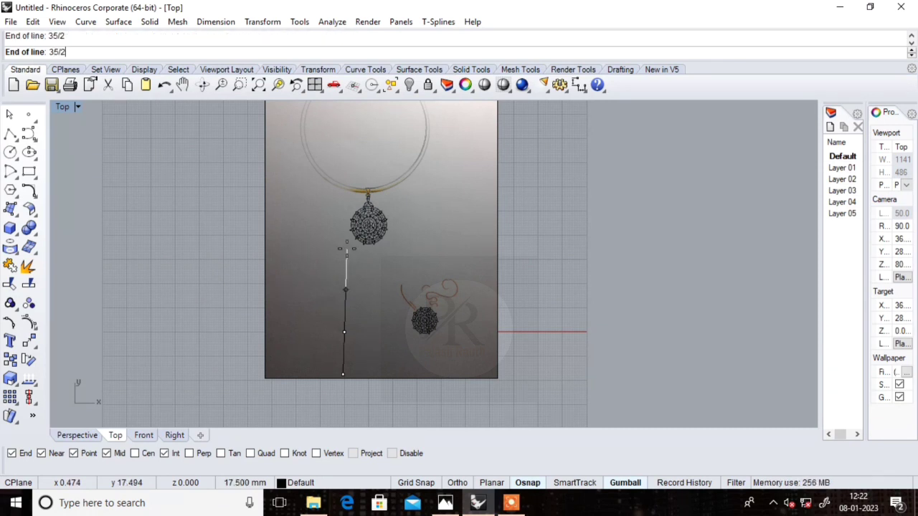
click(345, 235)
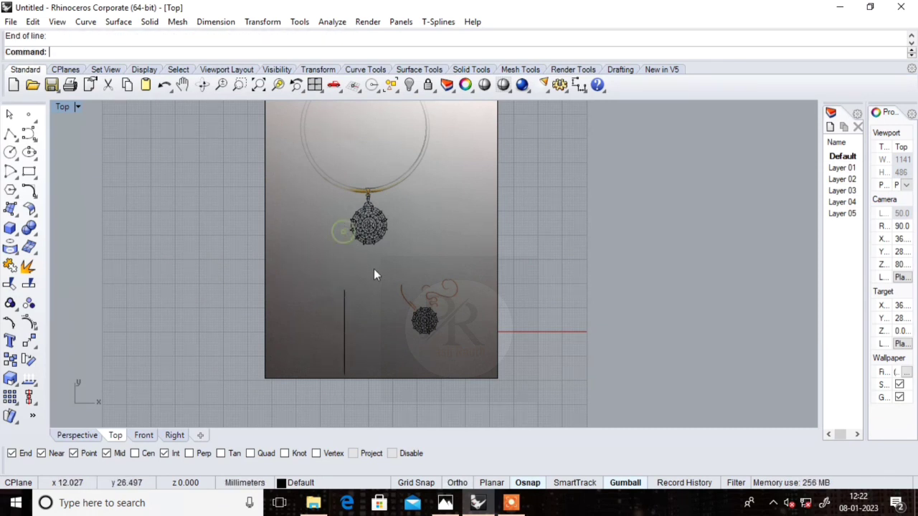
scroll(374, 270, down, 5)
Step: Drag the reference picture into rough position and shrink it
scroll(375, 271, up, 4)
scroll(379, 250, up, 2)
click(352, 199)
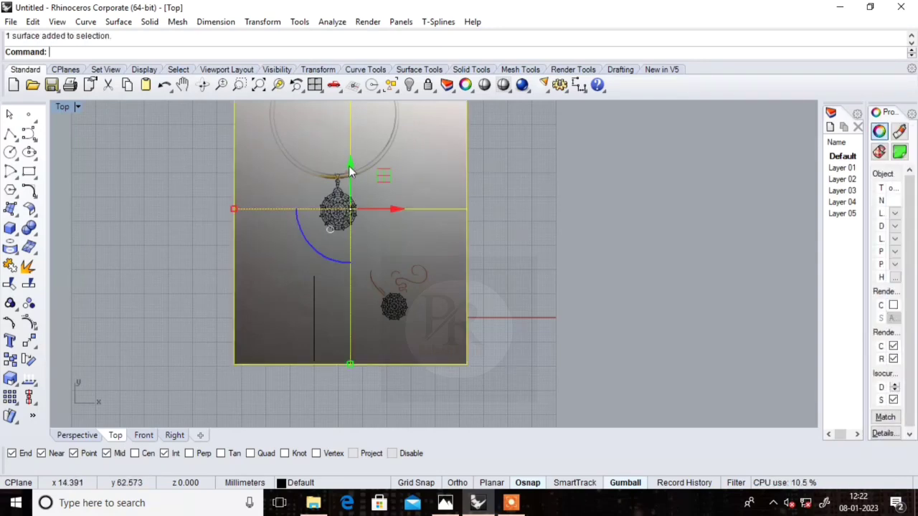
drag(357, 173, 358, 277)
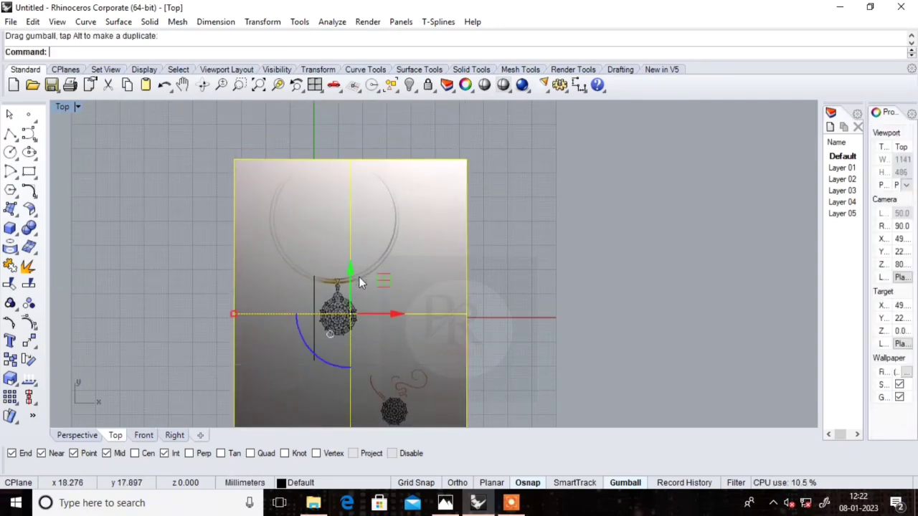
scroll(400, 321, up, 4)
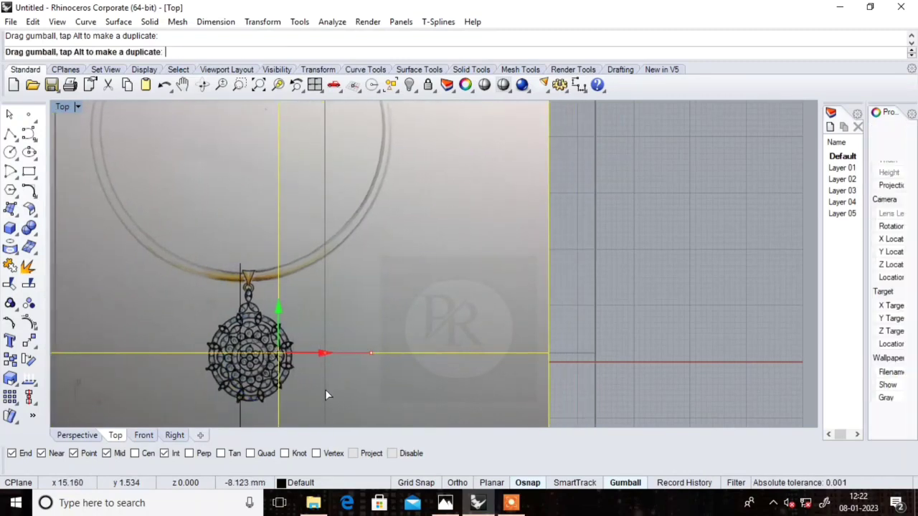
drag(345, 370, 315, 401)
scroll(326, 277, down, 4)
scroll(326, 276, up, 3)
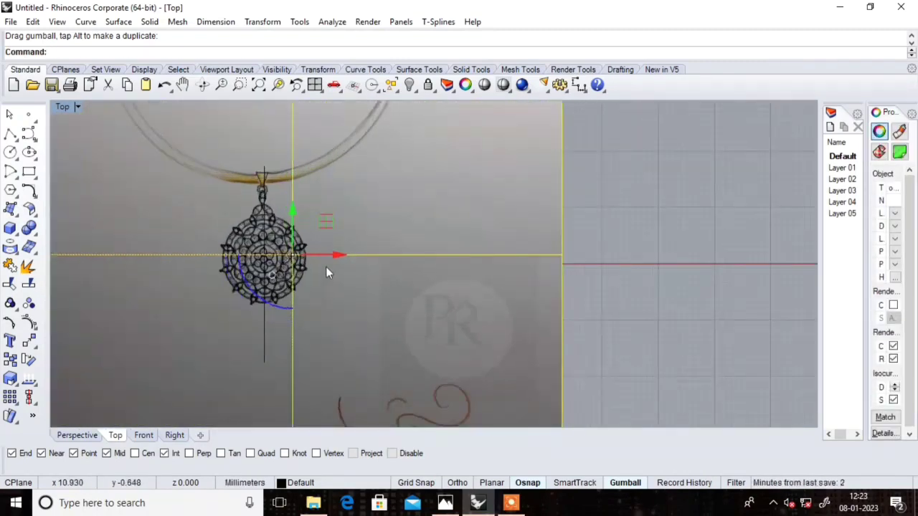
drag(340, 257, 338, 274)
drag(295, 210, 296, 231)
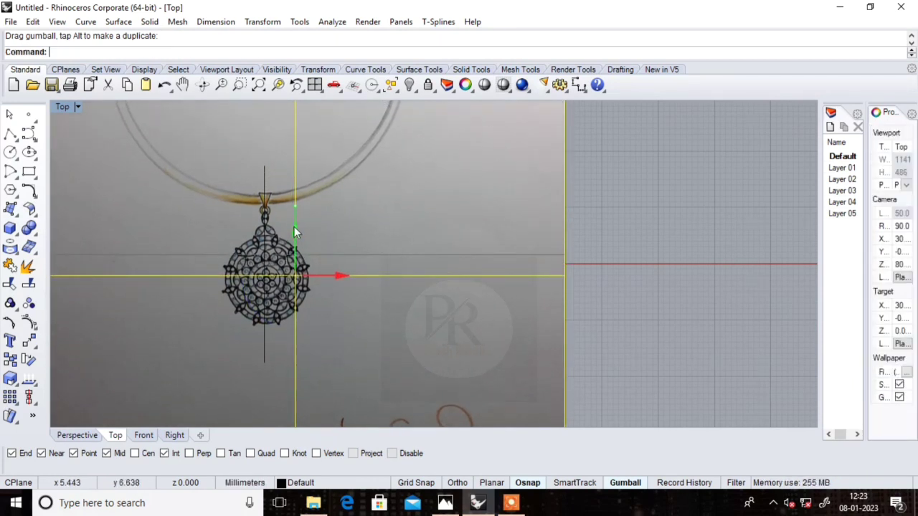
Step: Scale the picture in 2D from origin 0, using two reference points matching the 35 mm line
click(394, 228)
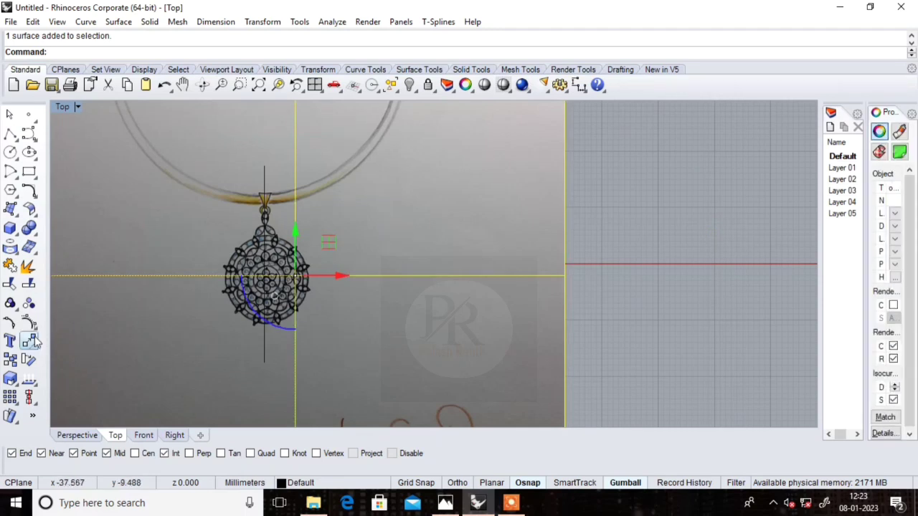
click(20, 388)
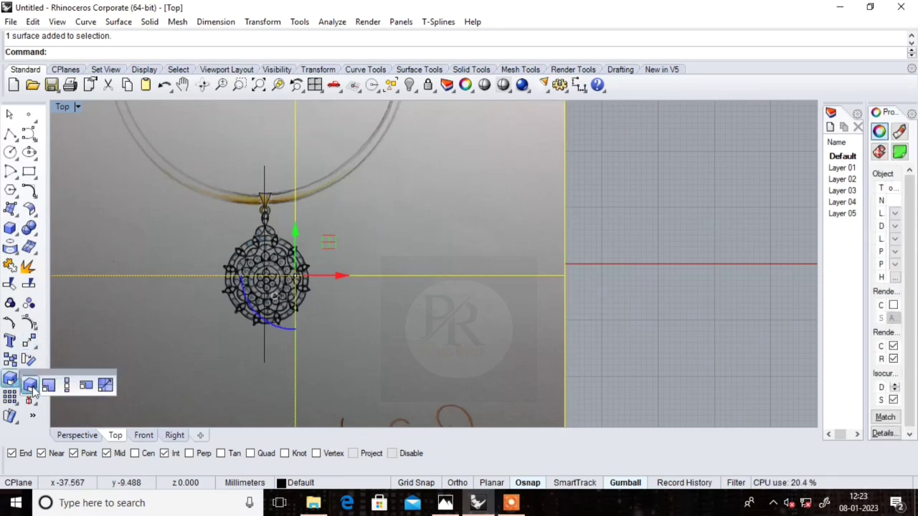
click(30, 386)
text(0)
key(Return)
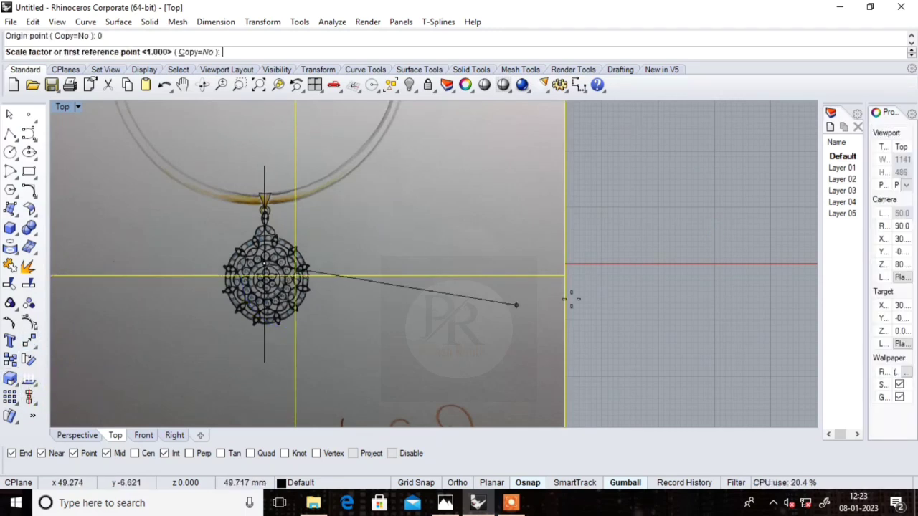
click(674, 308)
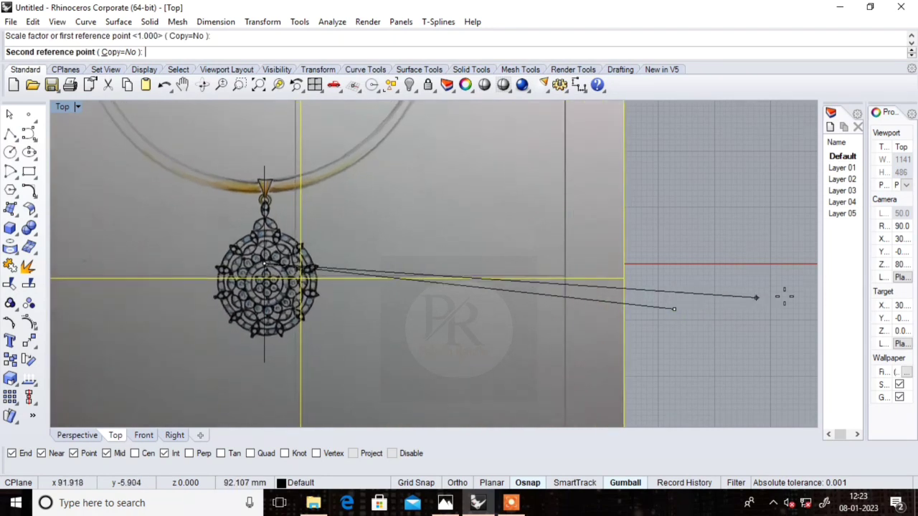
right_drag(783, 301, 709, 317)
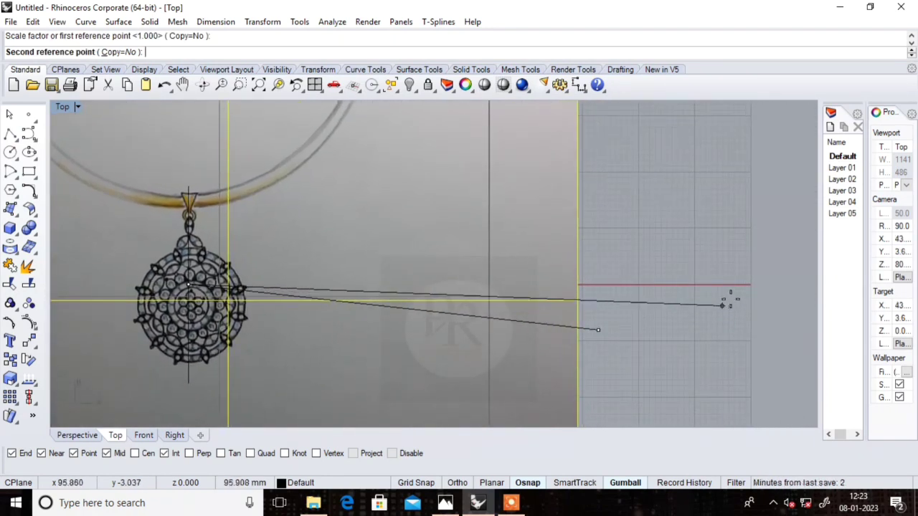
click(793, 250)
Step: Repeat the 2D scale from origin 0 with new reference points, then move the picture up slightly
scroll(492, 231, down, 5)
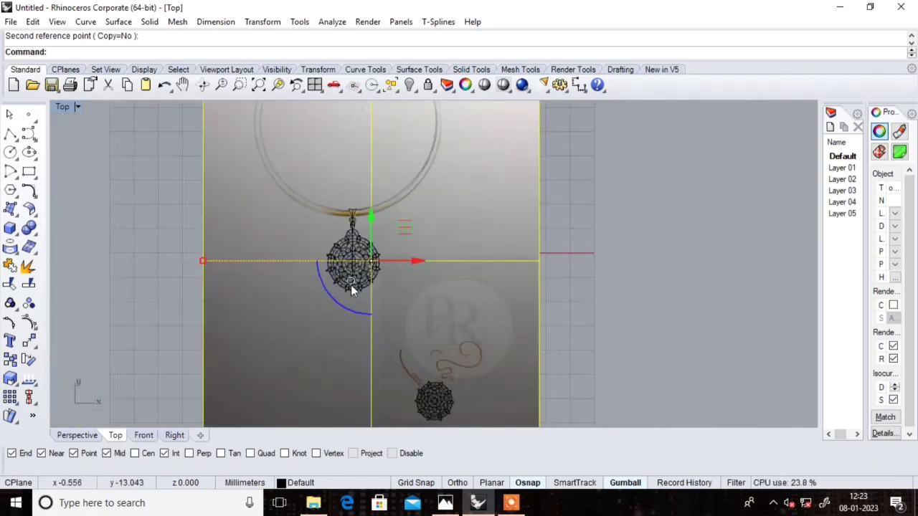
scroll(350, 285, up, 4)
mouse_move(388, 204)
mouse_down()
mouse_move(389, 192)
mouse_move(389, 205)
mouse_up()
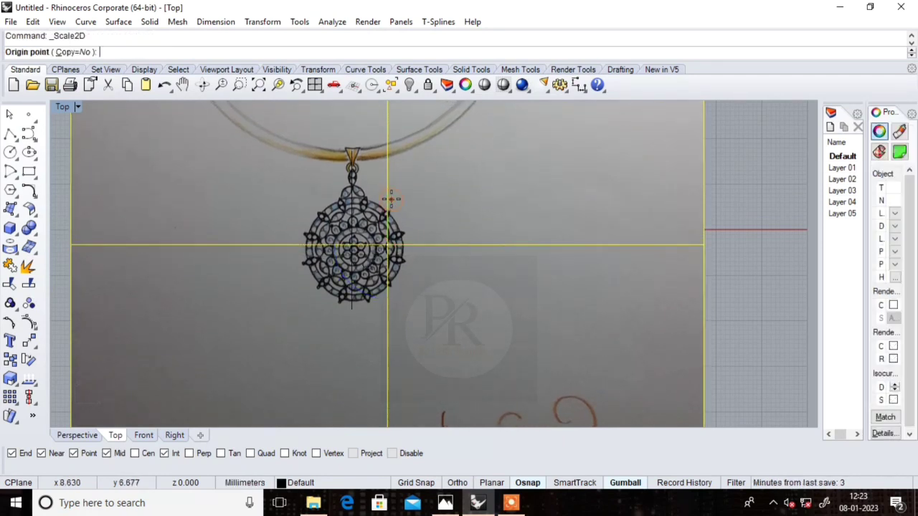
text(0)
key(Return)
click(732, 247)
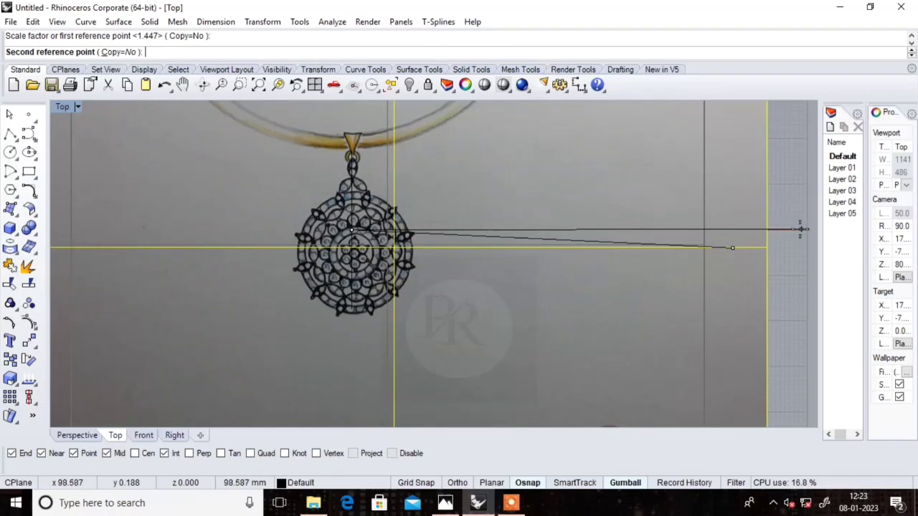
click(795, 230)
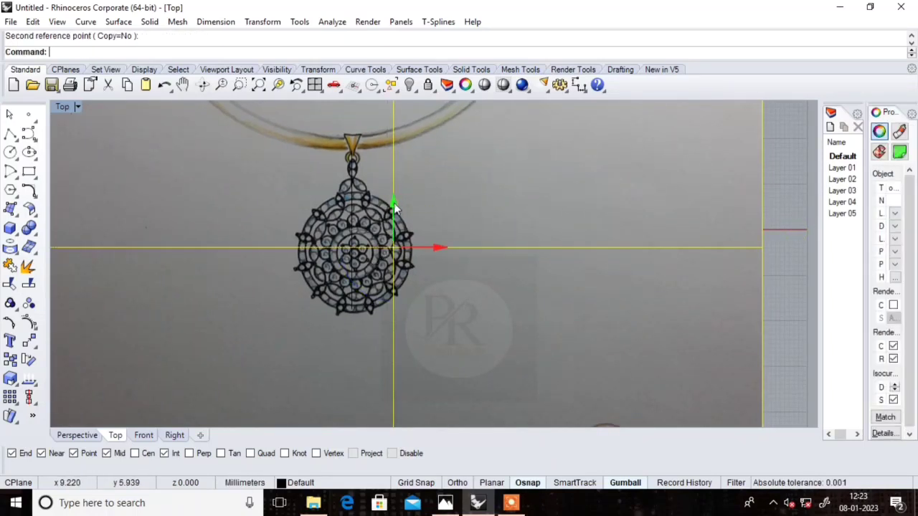
drag(393, 208, 398, 201)
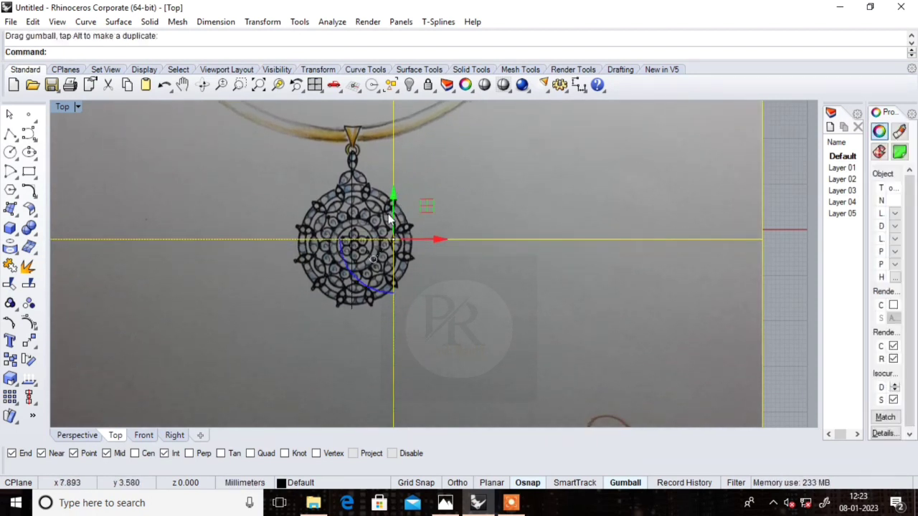
Step: Trace a 1.2 mm diameter circle over an outer-ring stone
scroll(382, 217, down, 2)
scroll(613, 220, down, 2)
click(612, 220)
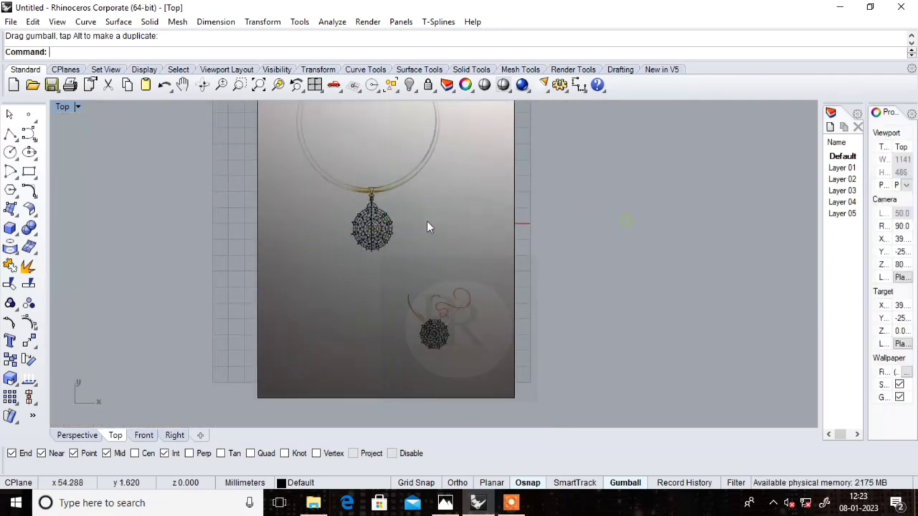
scroll(393, 221, up, 3)
scroll(370, 206, up, 3)
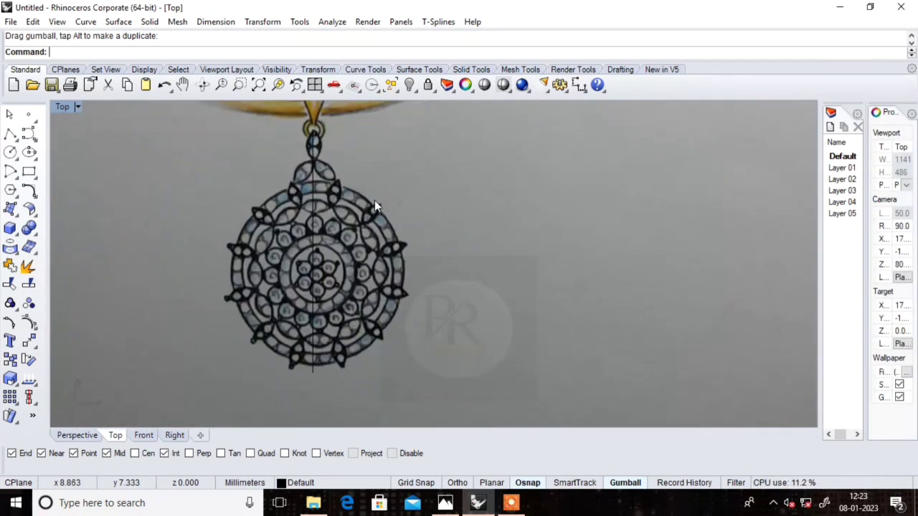
scroll(327, 222, down, 2)
scroll(278, 242, up, 3)
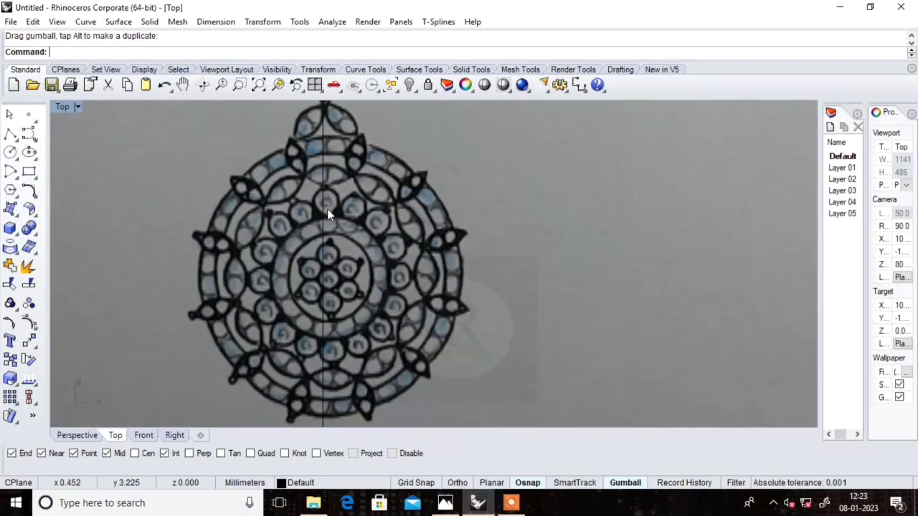
click(10, 151)
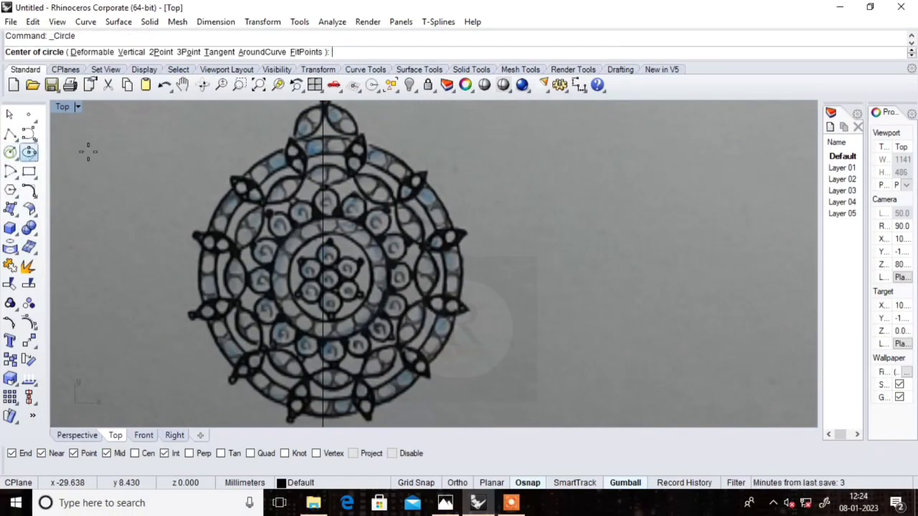
scroll(275, 224, up, 2)
scroll(274, 224, up, 1)
scroll(177, 225, down, 3)
scroll(324, 234, up, 4)
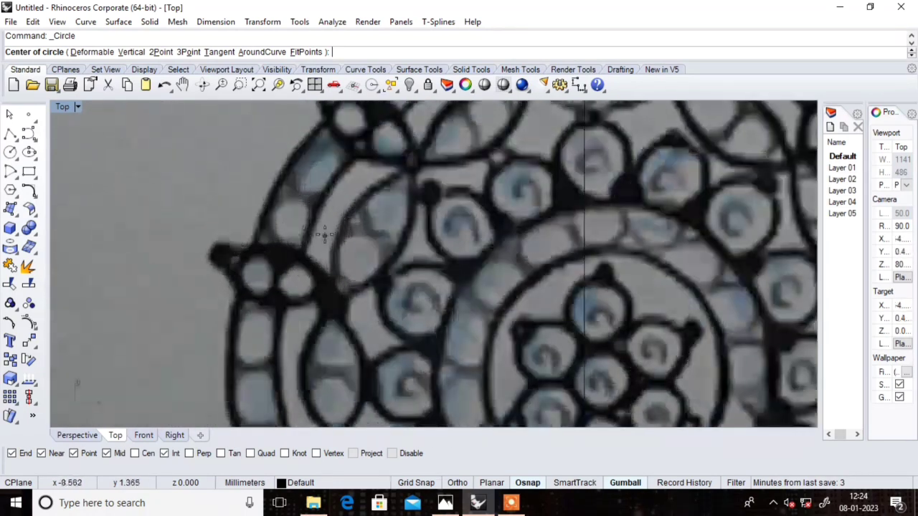
click(289, 225)
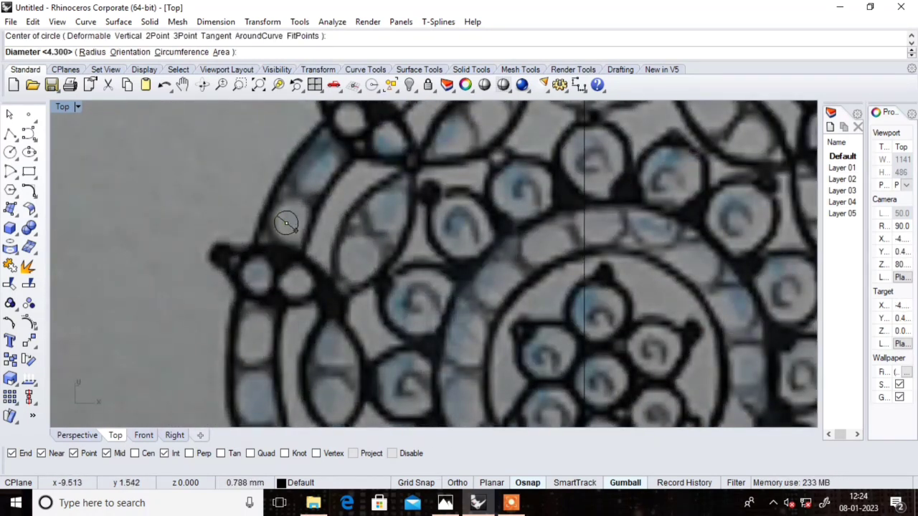
text(1.2)
key(Return)
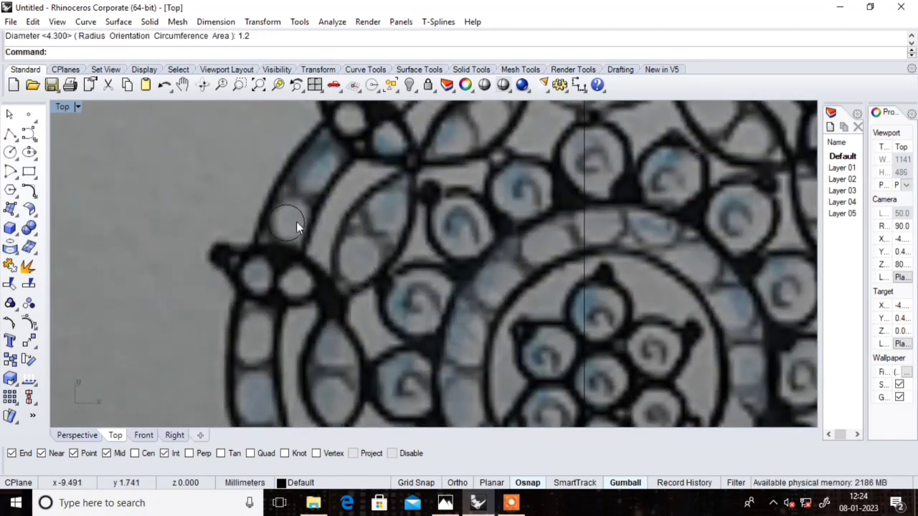
click(298, 210)
click(345, 249)
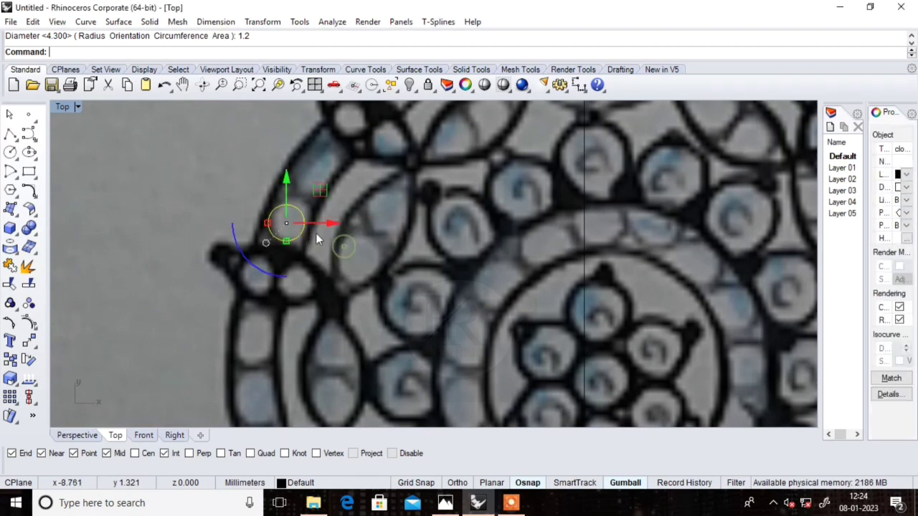
key(Escape)
Step: Trace a 1.3 mm diameter circle over an inner stone and select it
scroll(333, 229, down, 2)
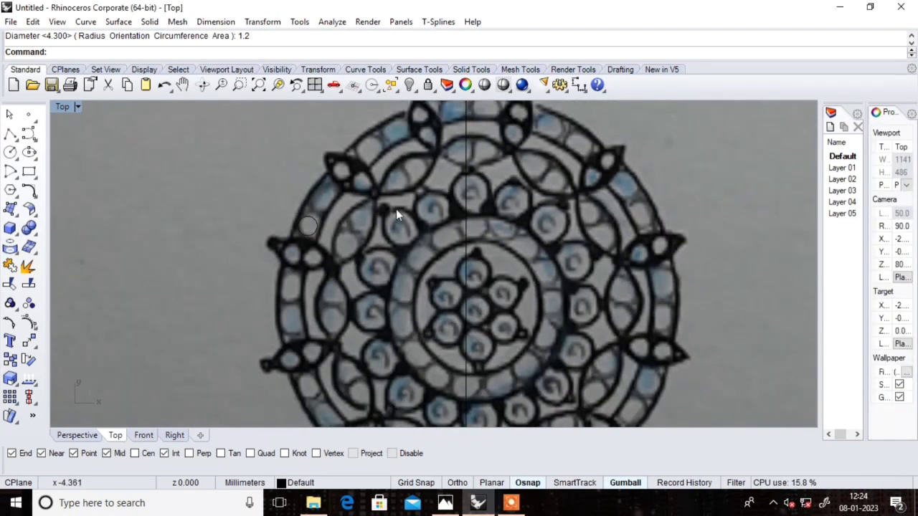
scroll(396, 209, down, 5)
scroll(350, 232, up, 3)
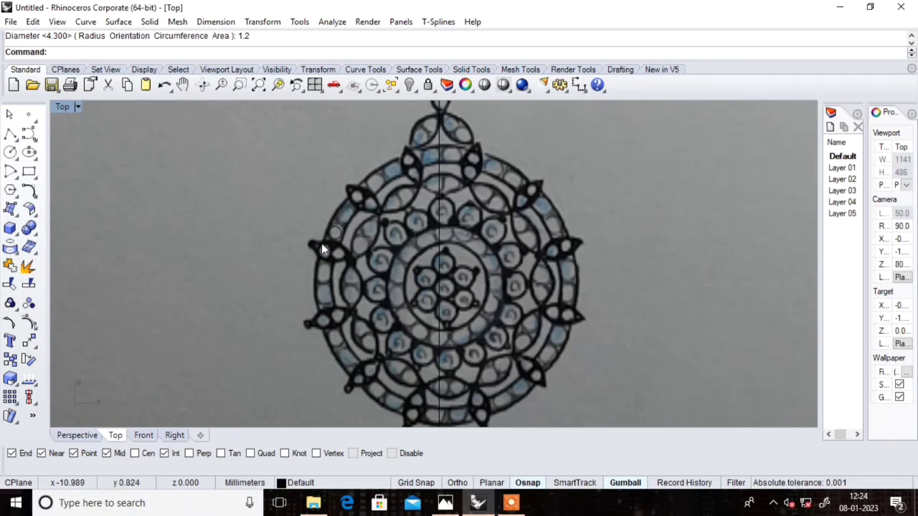
key(Return)
scroll(394, 283, up, 1)
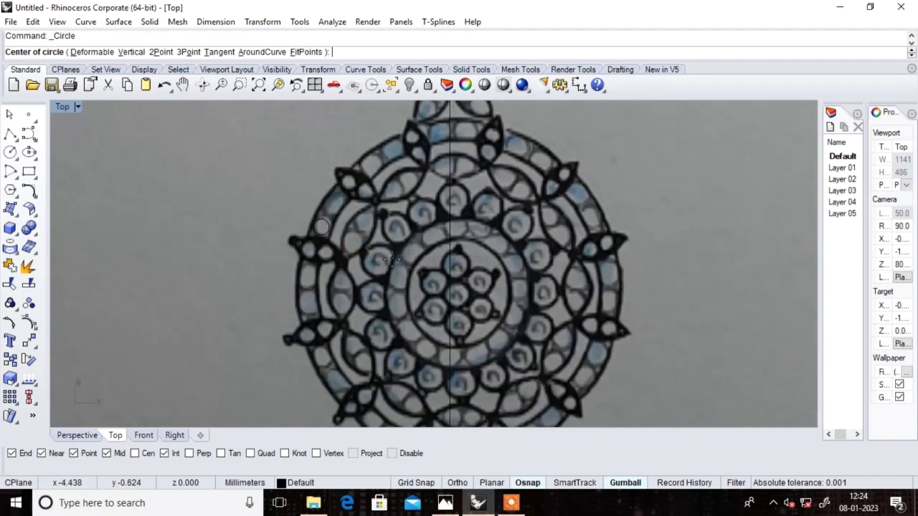
scroll(398, 287, up, 2)
click(400, 289)
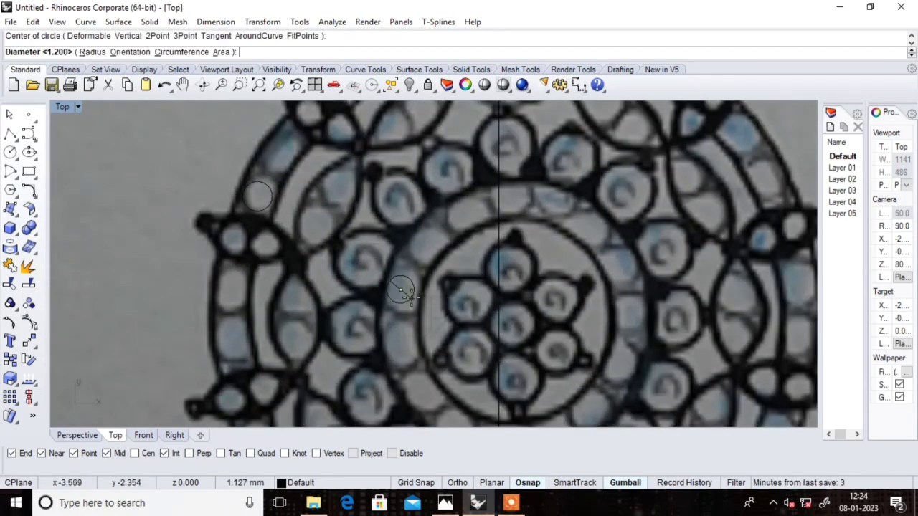
text(1.3)
key(Return)
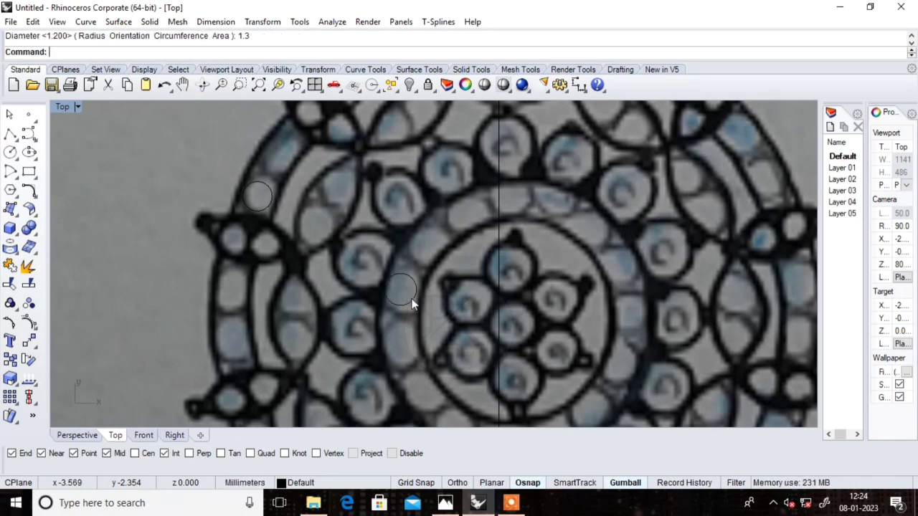
click(414, 298)
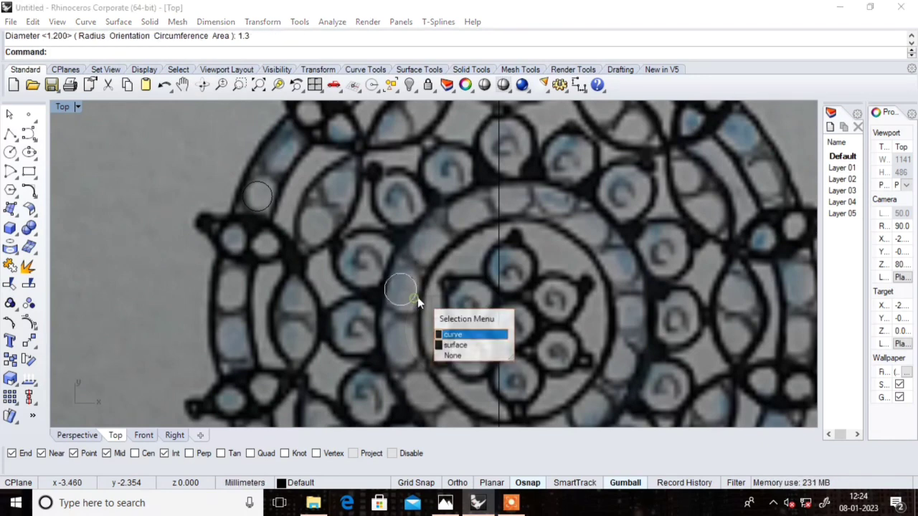
click(460, 334)
scroll(452, 330, down, 3)
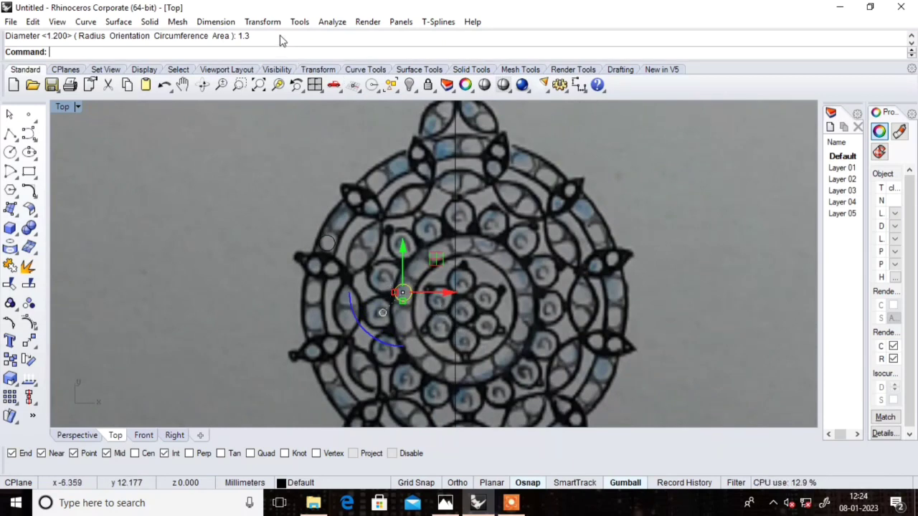
Step: Start a diameter dimension, then cancel it without placing it
click(214, 23)
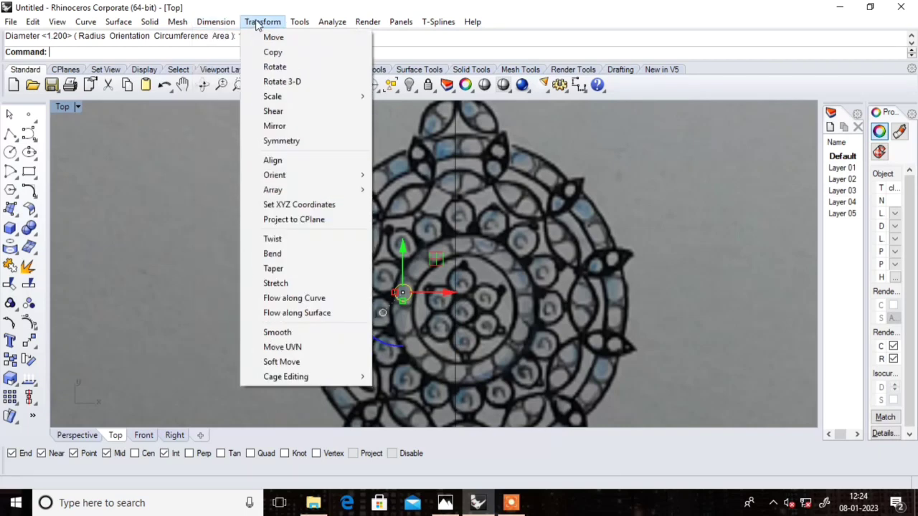
click(585, 91)
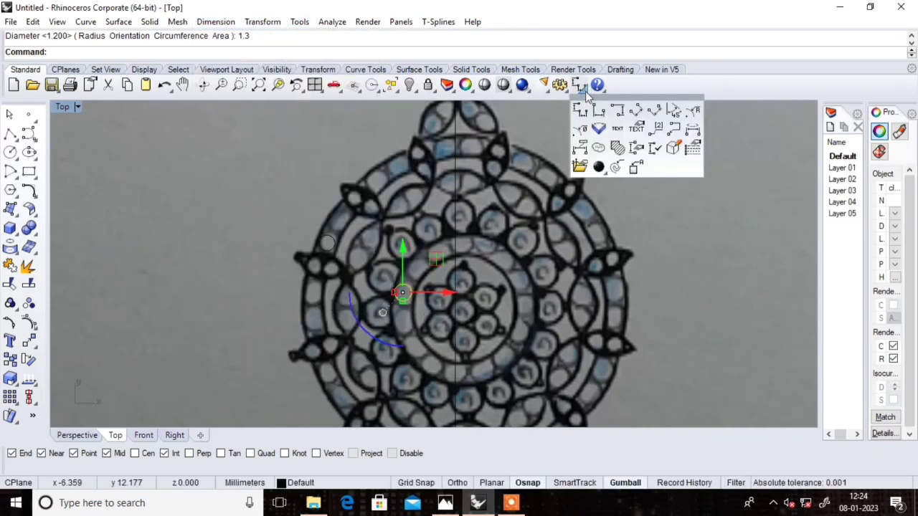
click(215, 22)
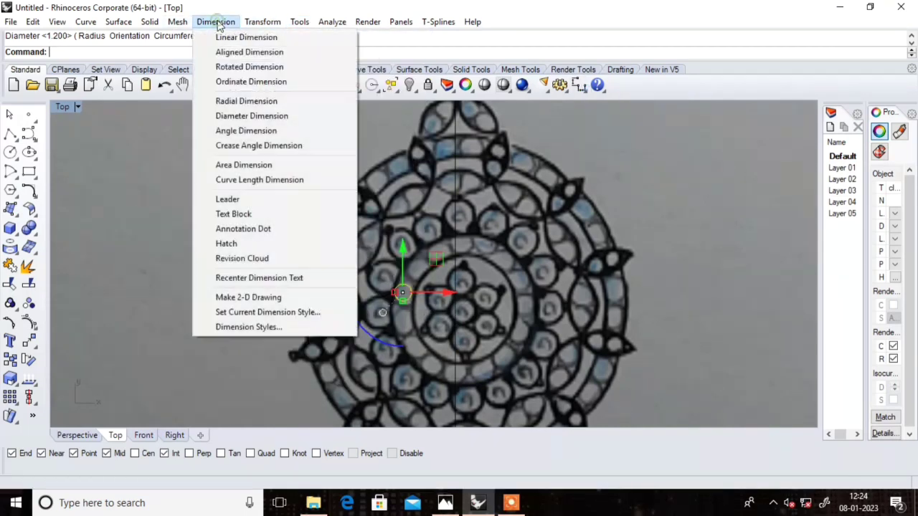
click(237, 118)
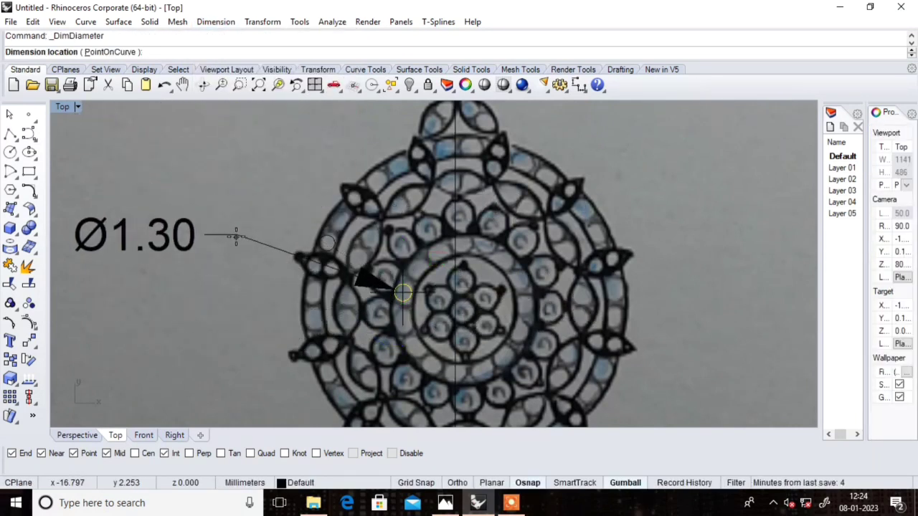
key(Escape)
Step: Delete one small traced circle, then select the reference picture
scroll(393, 315, up, 2)
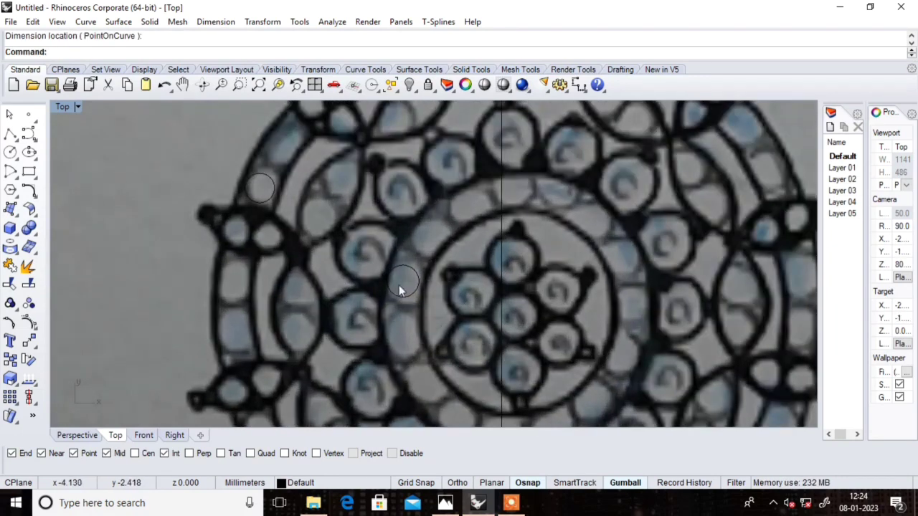
scroll(422, 312, up, 2)
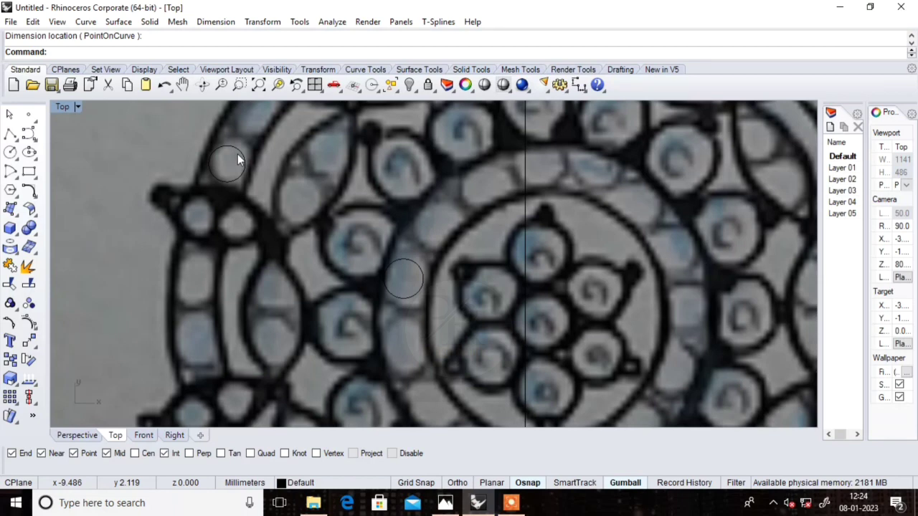
scroll(238, 153, down, 3)
scroll(287, 187, down, 2)
scroll(335, 222, down, 2)
scroll(311, 159, up, 3)
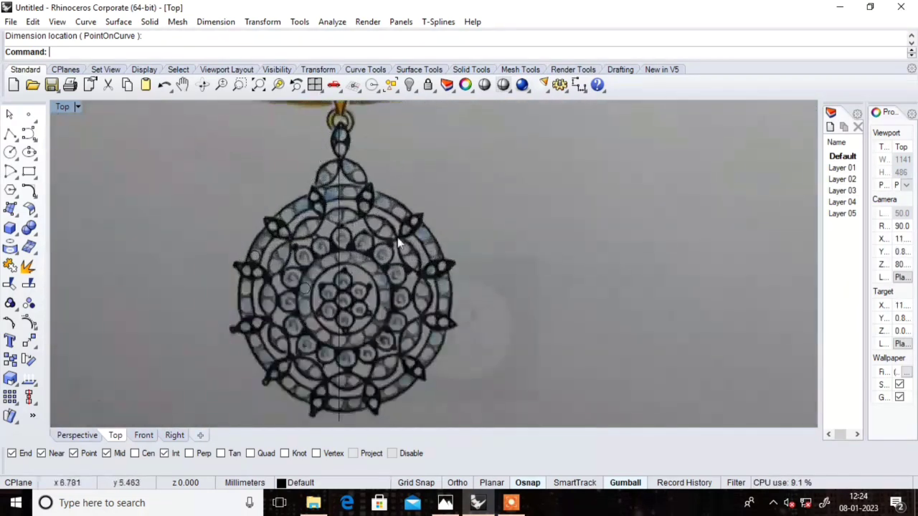
click(258, 252)
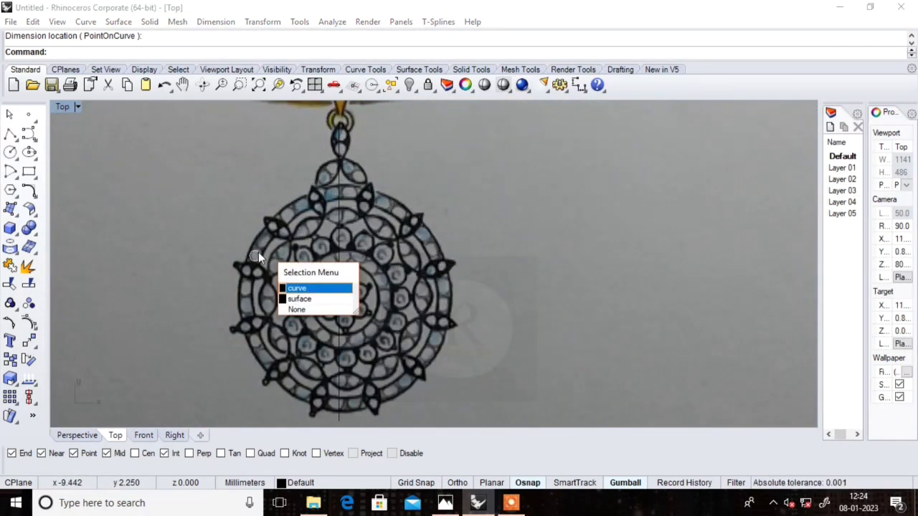
key(Delete)
click(310, 290)
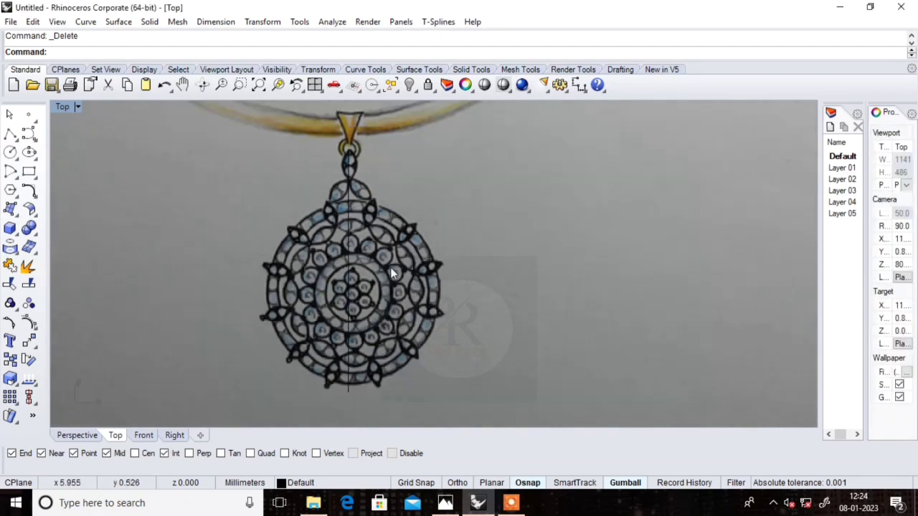
Step: Scroll the Layers panel right to show the Linetype and Print Width columns
scroll(505, 241, down, 2)
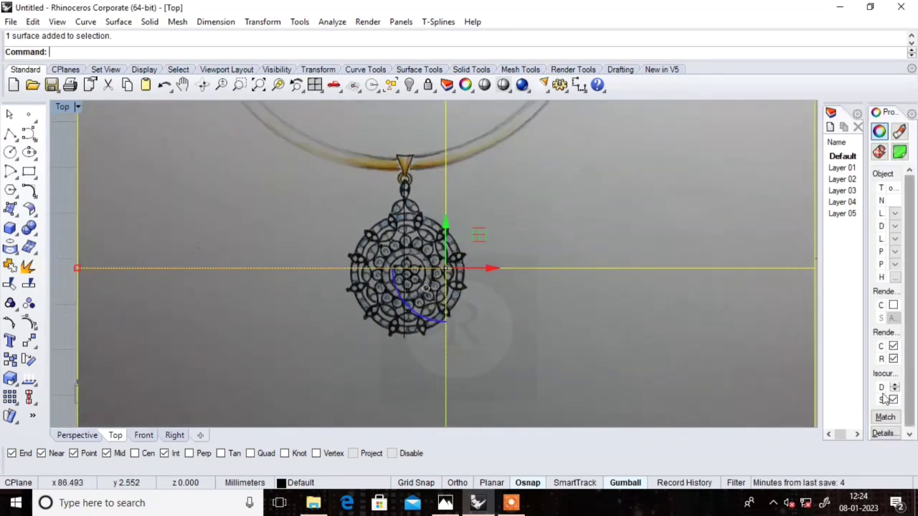
drag(838, 434, 845, 445)
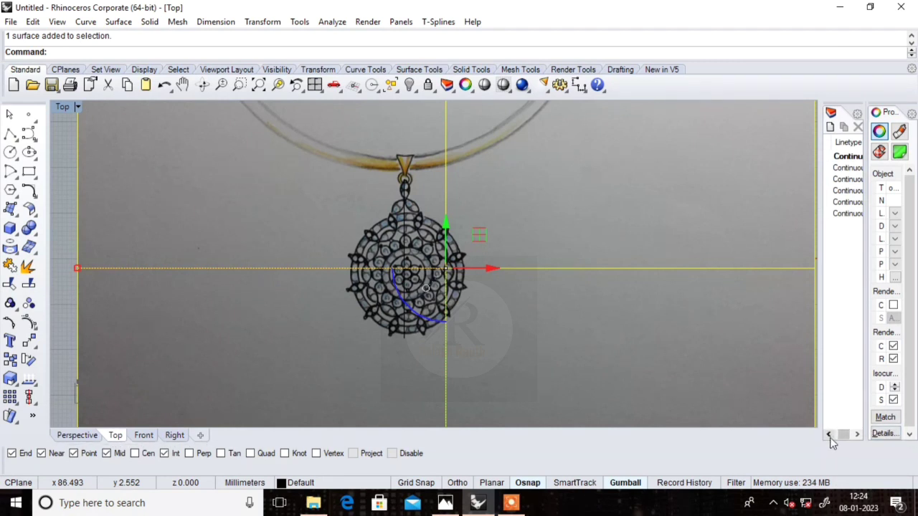
click(828, 435)
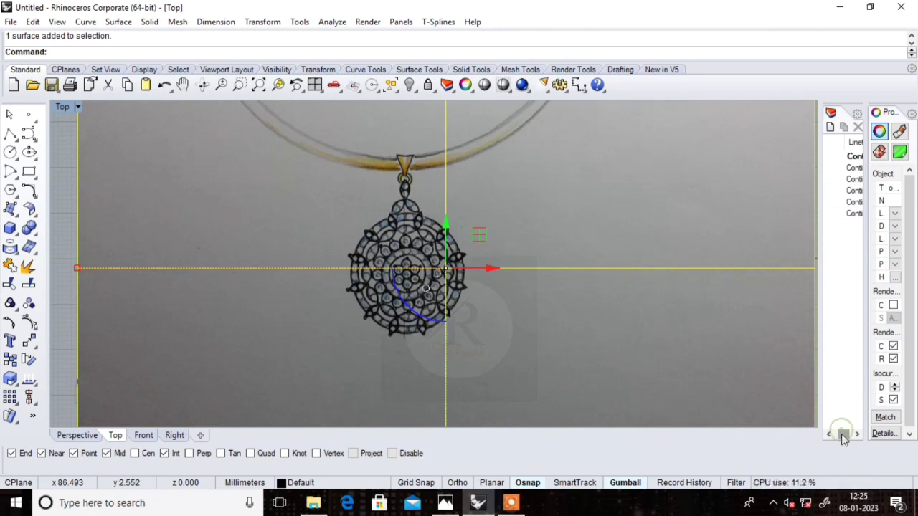
drag(842, 434, 844, 448)
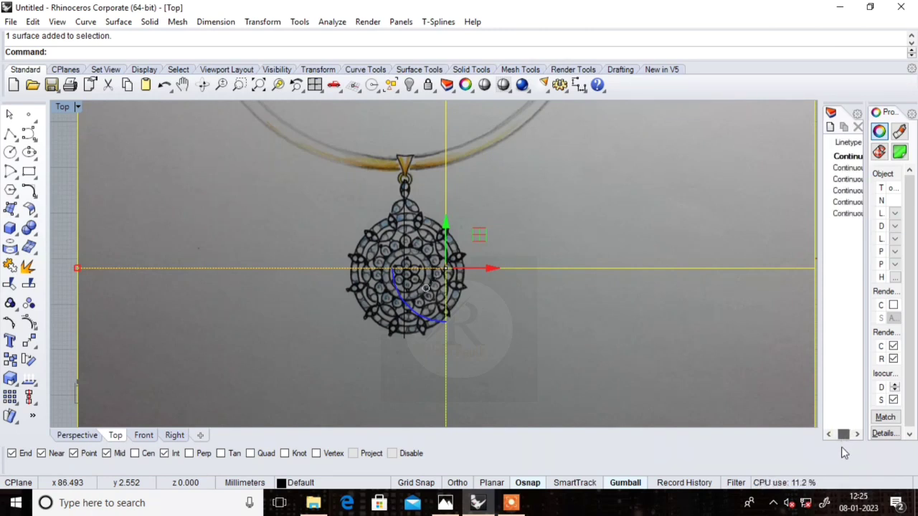
click(858, 436)
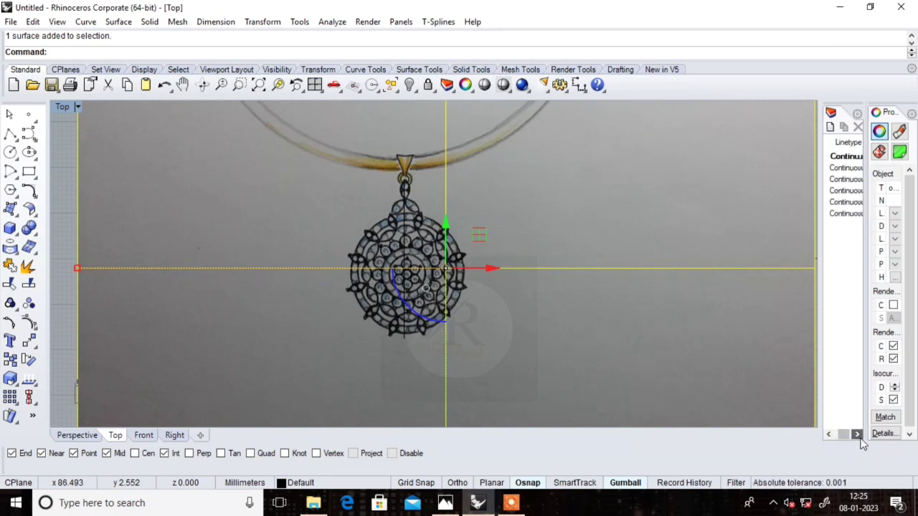
click(856, 435)
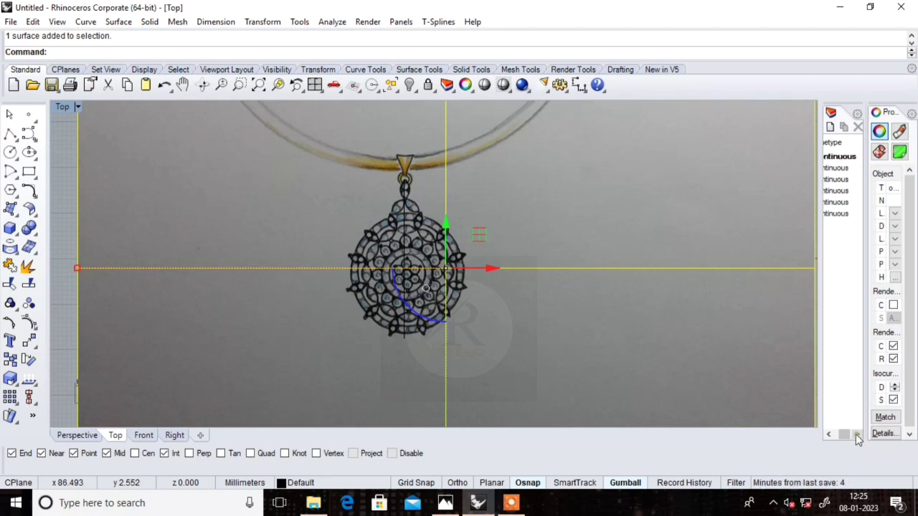
click(857, 435)
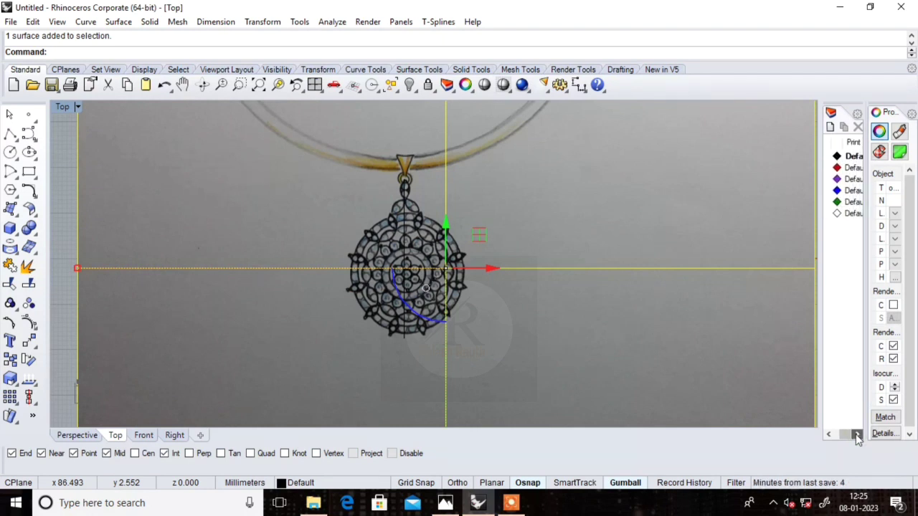
click(856, 434)
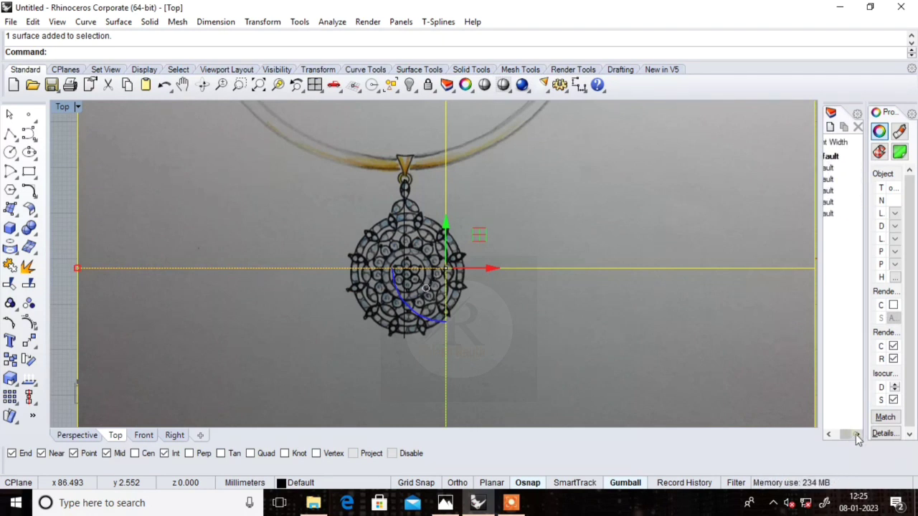
Step: Scroll the Layers panel back left to the On and Lock columns
click(829, 435)
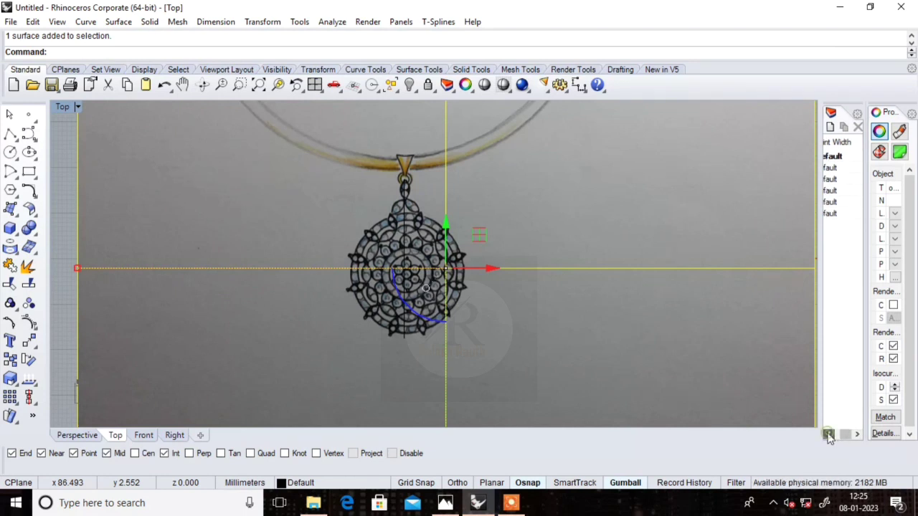
click(829, 435)
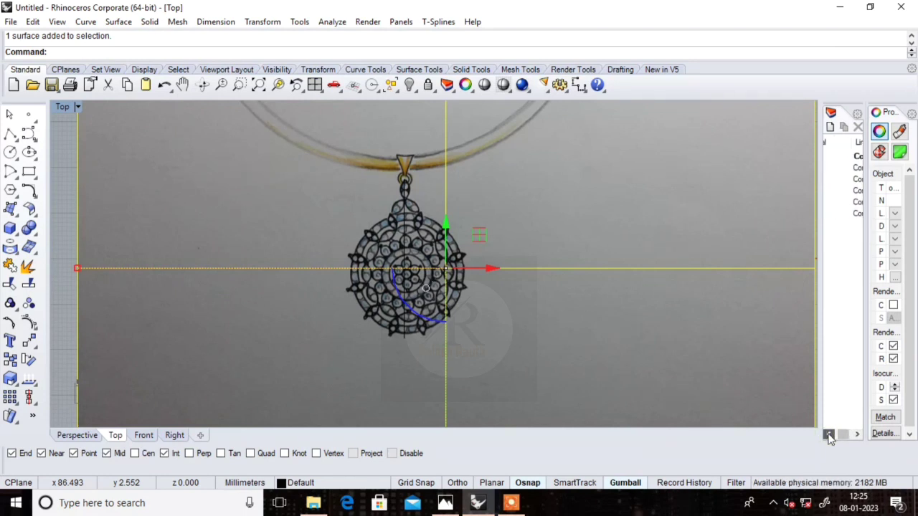
click(829, 436)
click(829, 435)
click(829, 436)
click(829, 435)
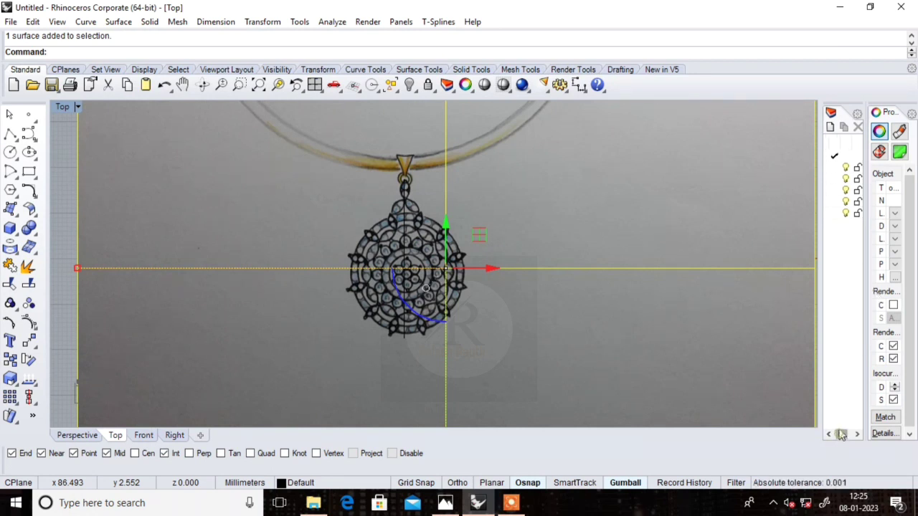
Step: Move the reference picture onto Layer 05 and lock that layer
right_click(835, 197)
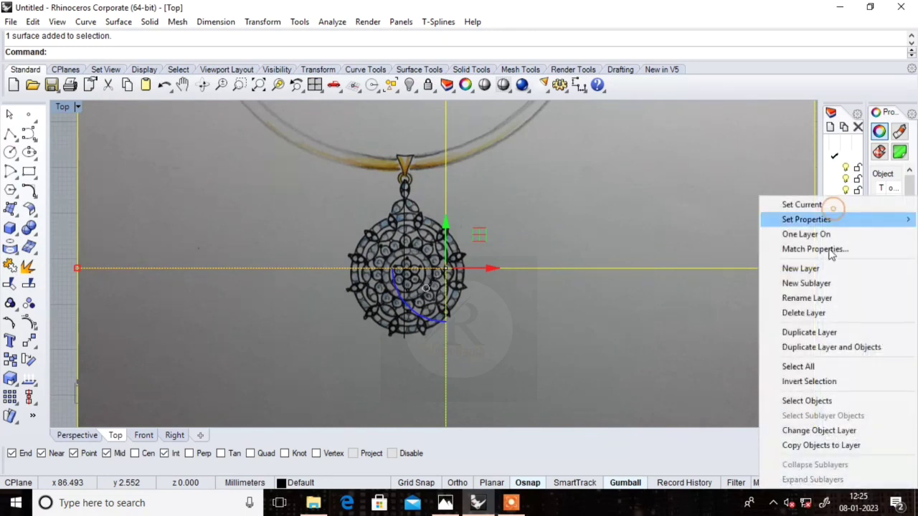
click(818, 430)
click(858, 213)
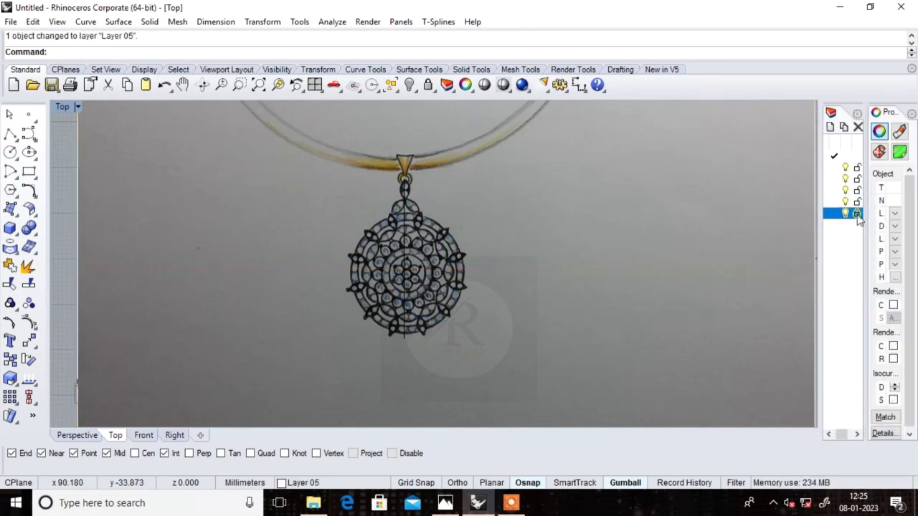
scroll(456, 237, down, 2)
scroll(456, 241, up, 3)
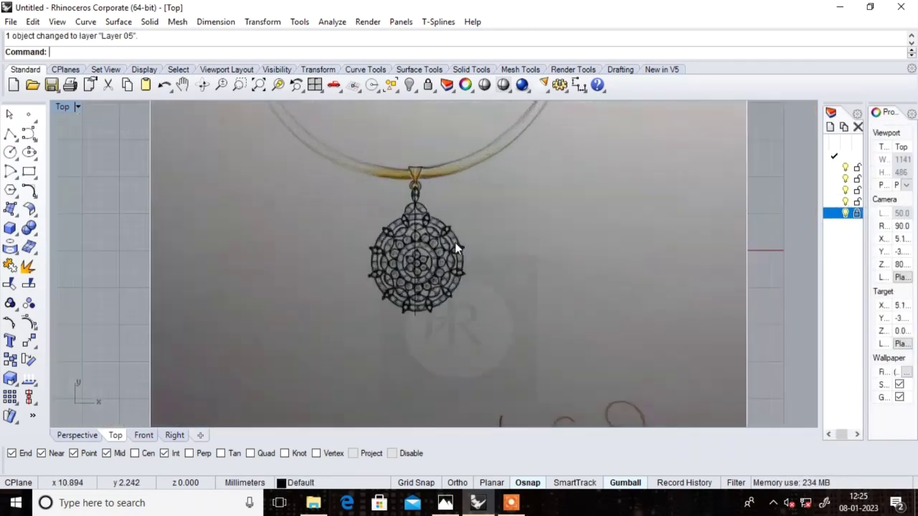
scroll(426, 234, up, 3)
scroll(402, 262, down, 2)
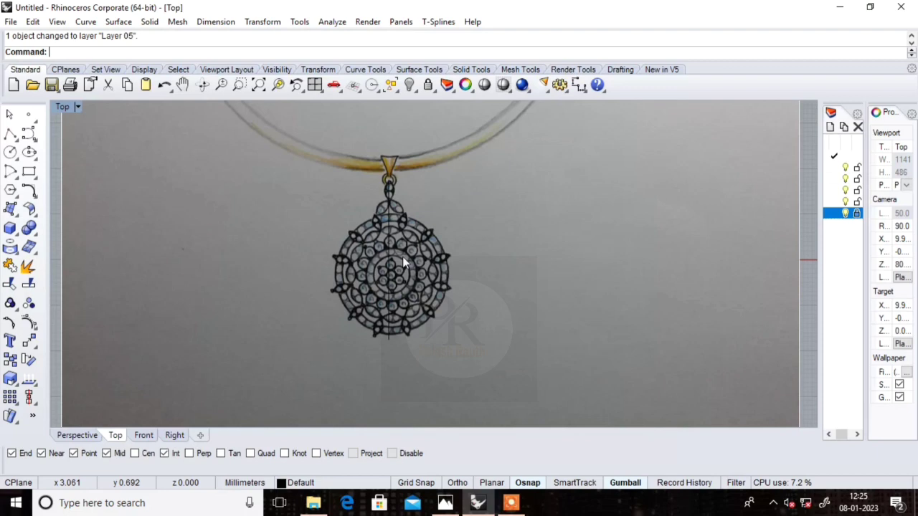
scroll(373, 267, down, 2)
scroll(367, 279, up, 2)
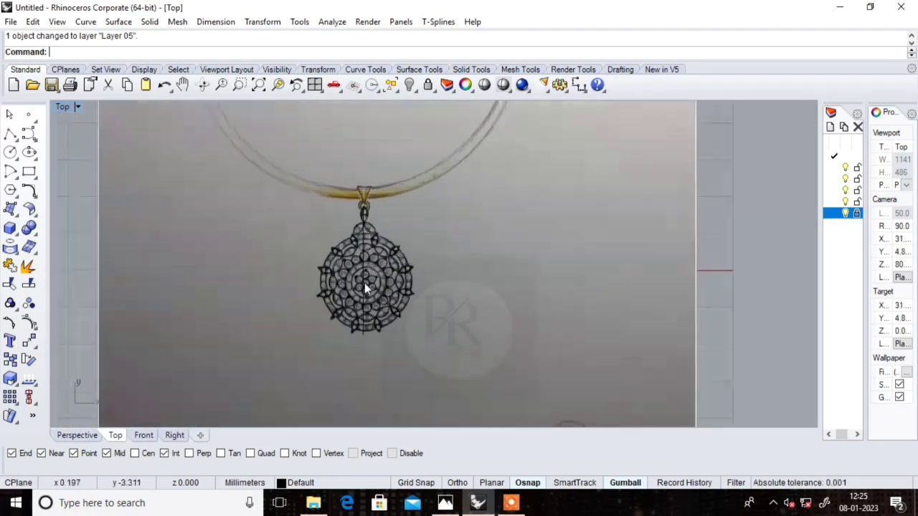
scroll(362, 285, up, 2)
scroll(376, 188, down, 2)
scroll(389, 246, up, 1)
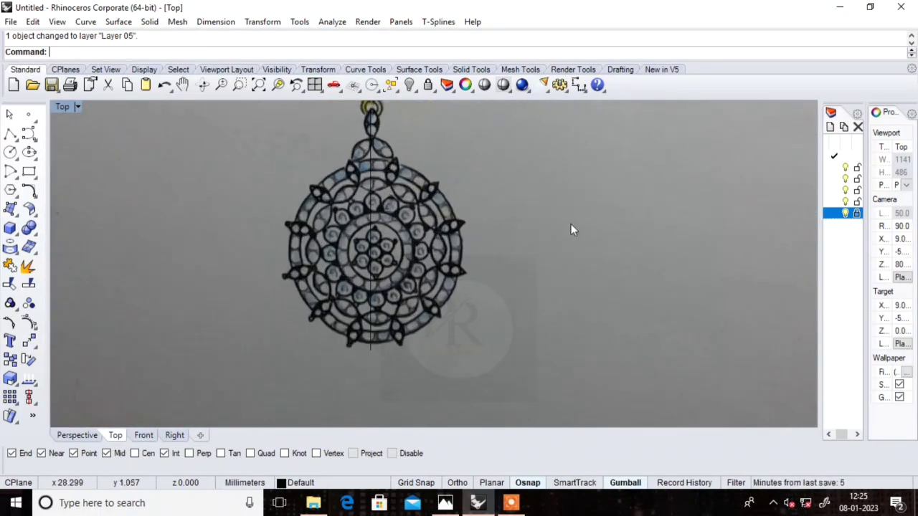
scroll(481, 253, down, 2)
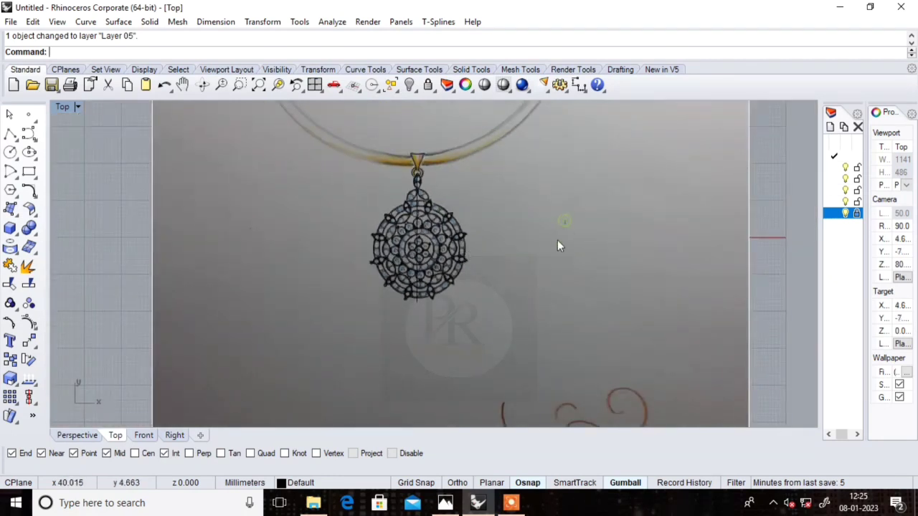
Step: Test whether the picture still moves, undo the accidental drag, and relock Layer 05
drag(544, 193, 715, 200)
drag(510, 158, 692, 294)
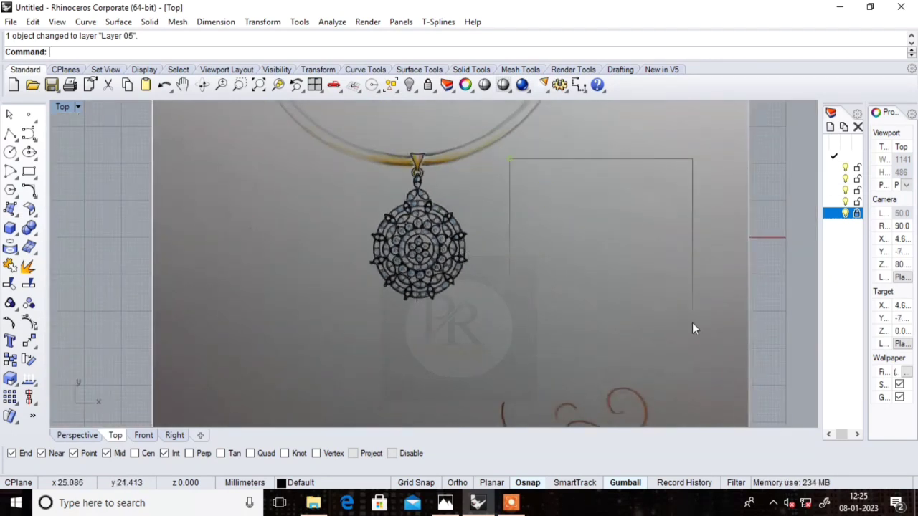
mouse_move(547, 236)
mouse_down()
mouse_move(637, 331)
mouse_move(617, 355)
mouse_up()
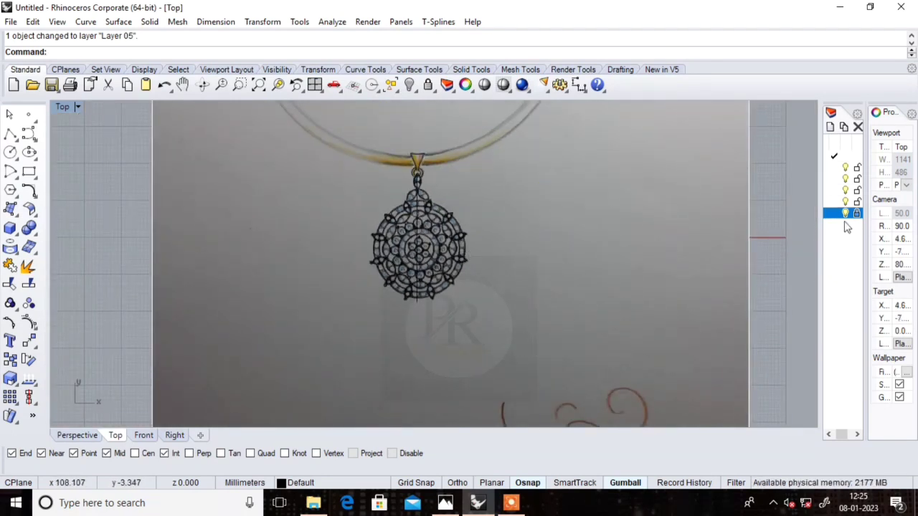
drag(610, 257, 676, 265)
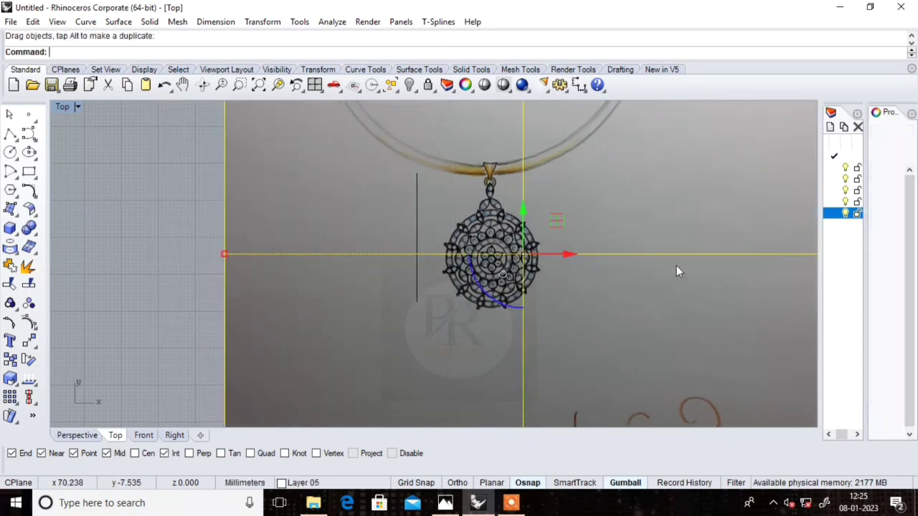
key(ctrl+z)
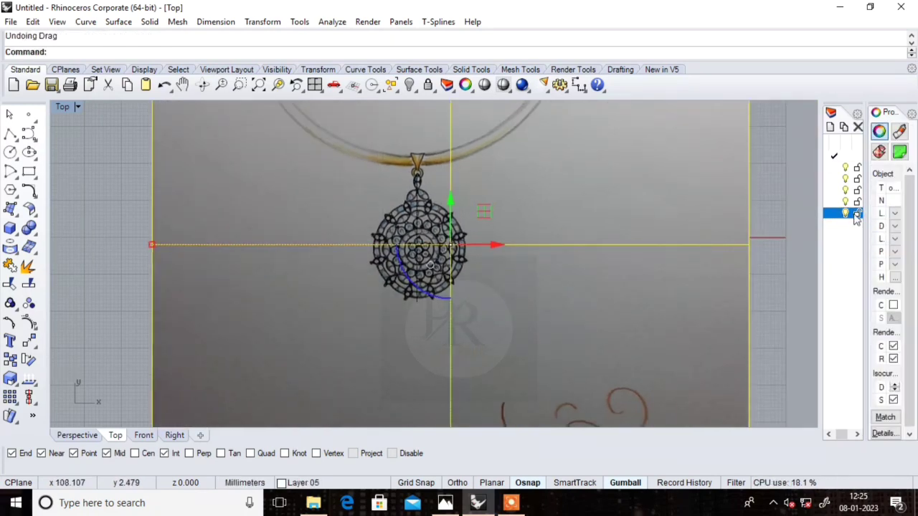
click(857, 213)
scroll(441, 279, down, 3)
scroll(377, 220, up, 4)
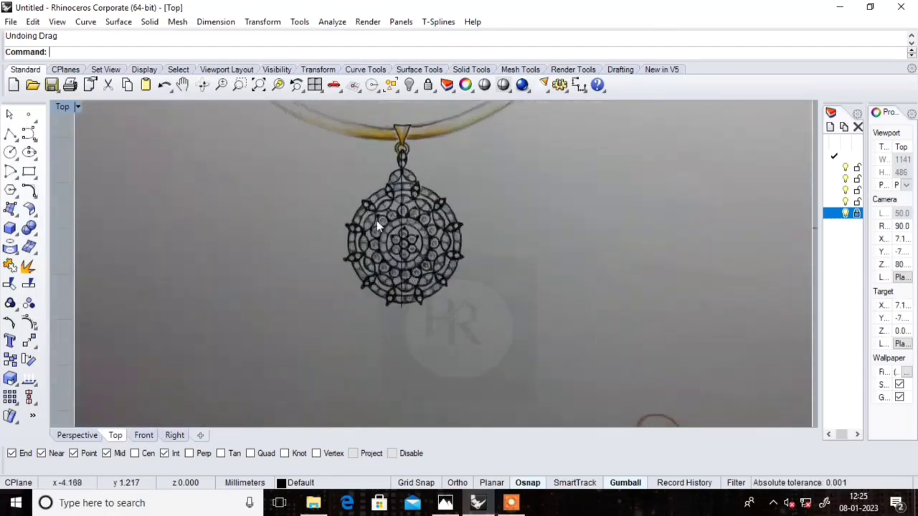
scroll(377, 220, up, 3)
scroll(445, 276, down, 2)
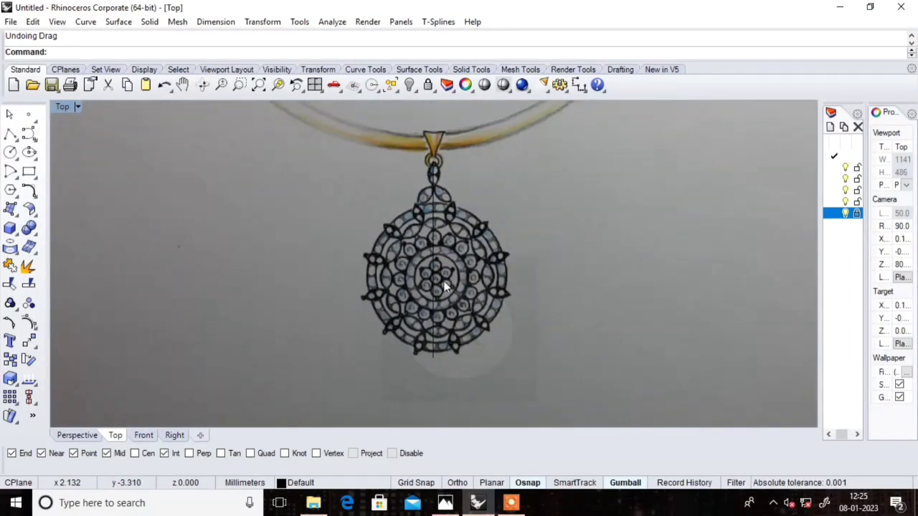
scroll(445, 287, up, 2)
scroll(441, 248, up, 1)
Step: Shift the reference picture slightly left to centre the pendant on the origin, then deselect it
scroll(436, 248, down, 1)
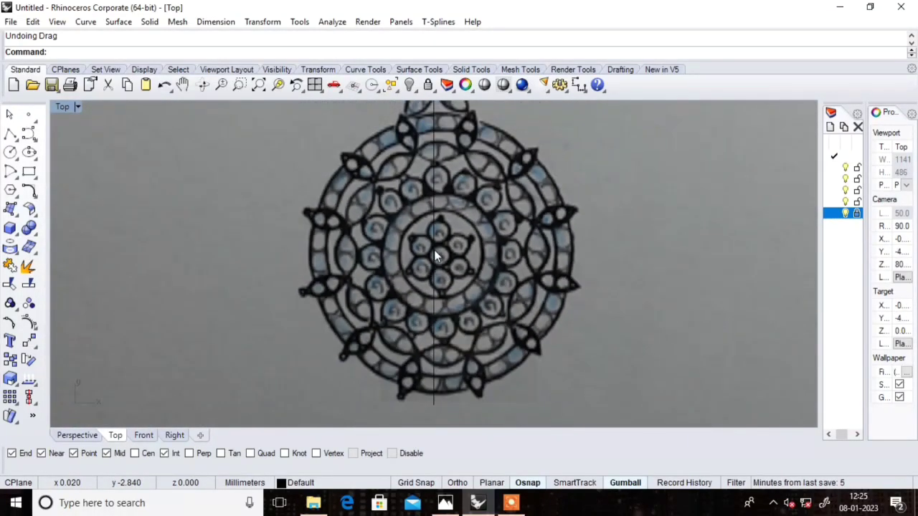
scroll(434, 255, down, 2)
scroll(438, 195, up, 2)
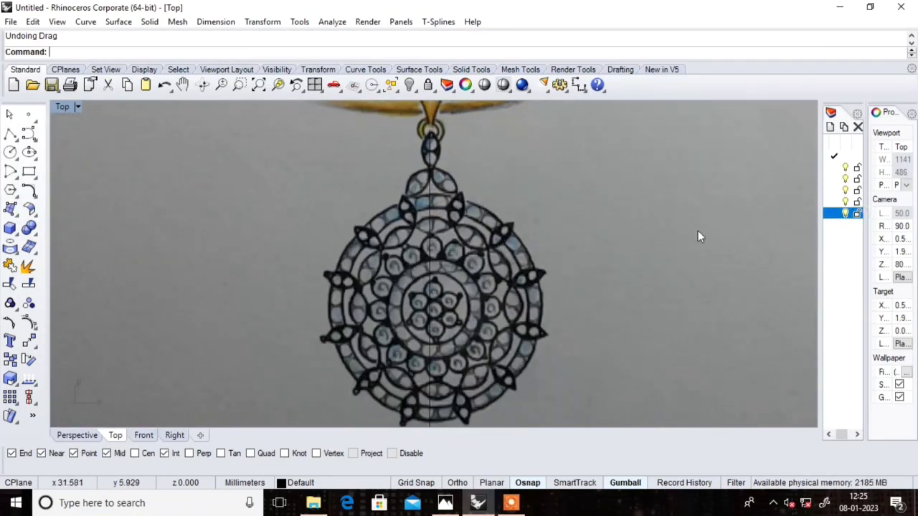
click(671, 246)
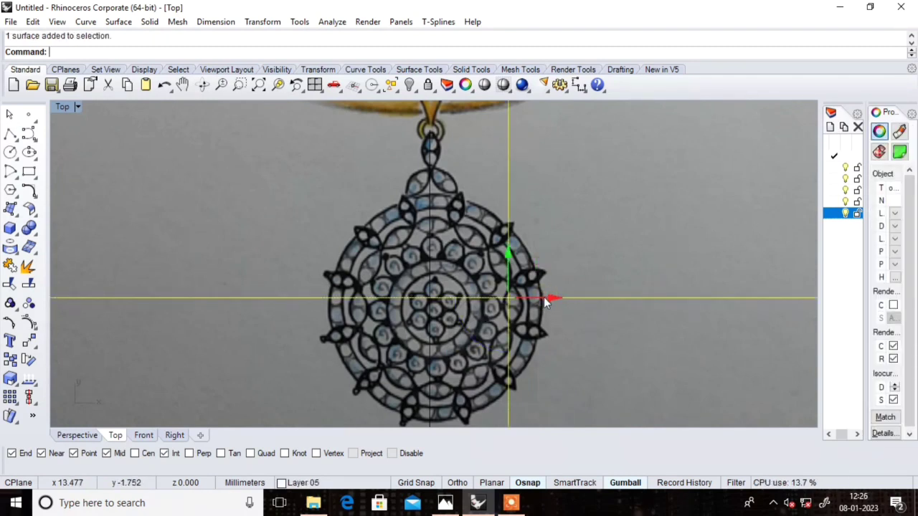
drag(544, 299, 543, 306)
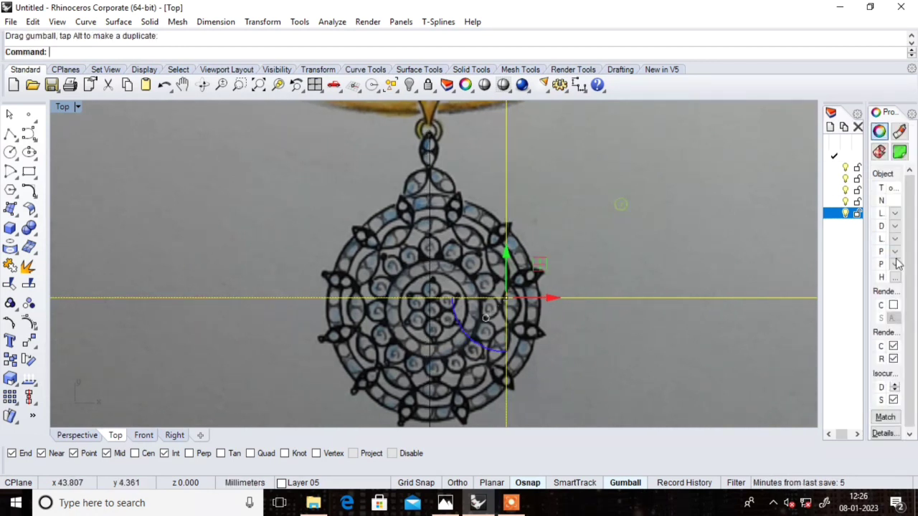
click(857, 213)
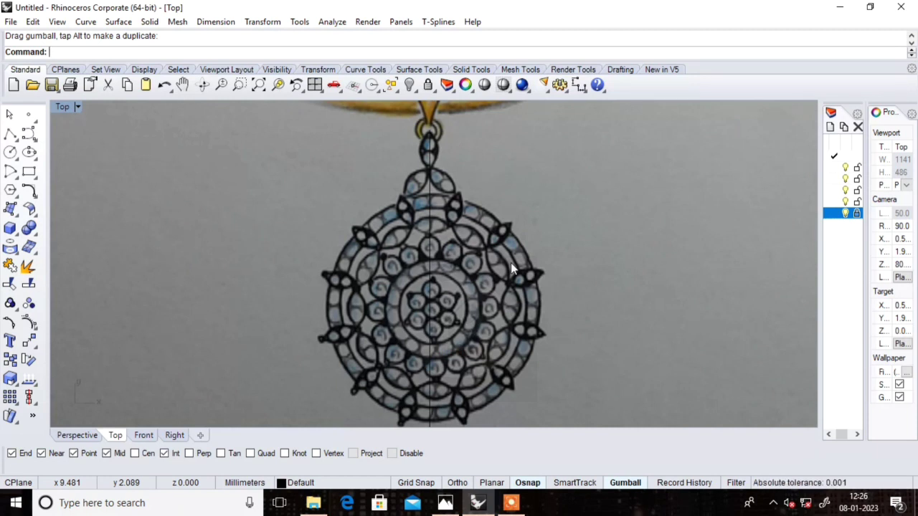
Step: Draw a circle centred at 0 around the inner ring and shift it along the vertical axis
click(11, 153)
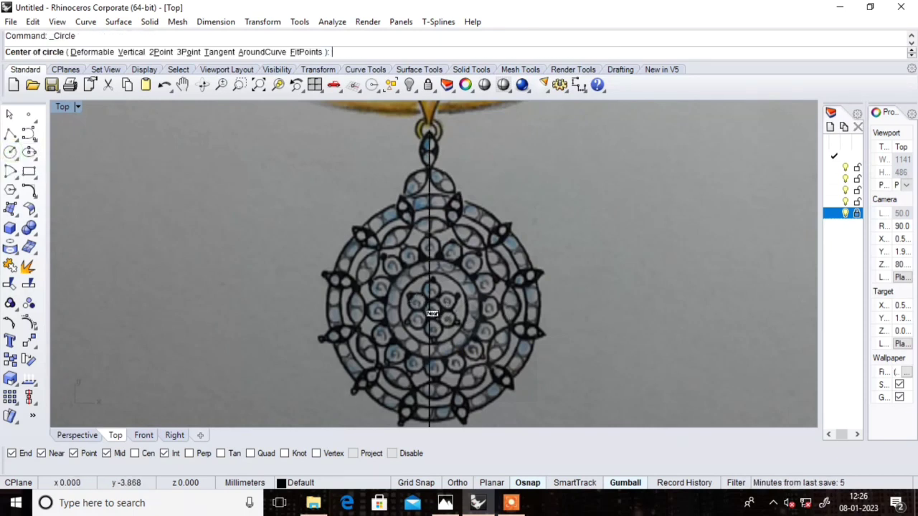
text(0)
key(Return)
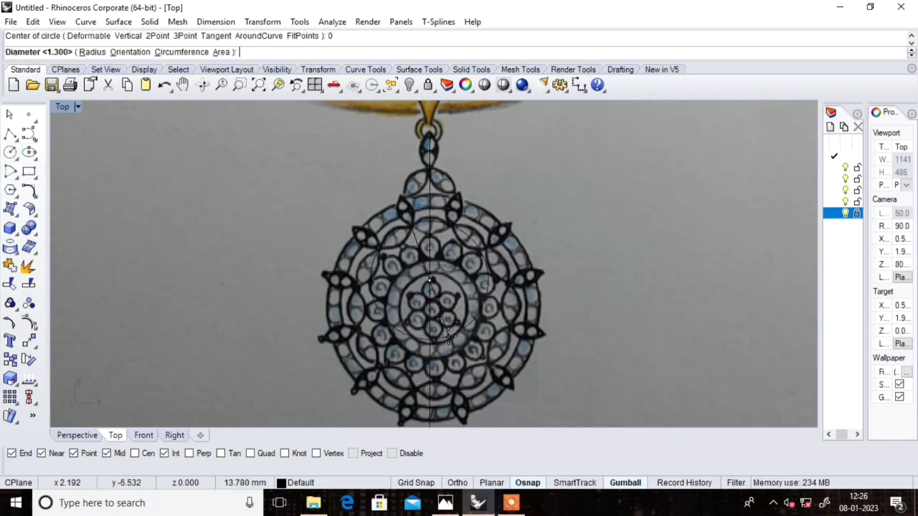
click(446, 329)
scroll(449, 281, up, 3)
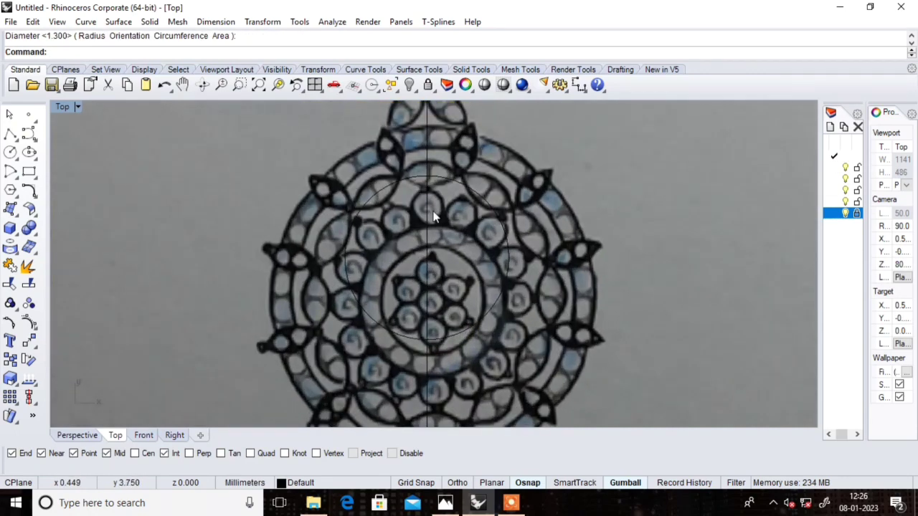
scroll(437, 211, down, 1)
scroll(445, 211, up, 1)
click(434, 176)
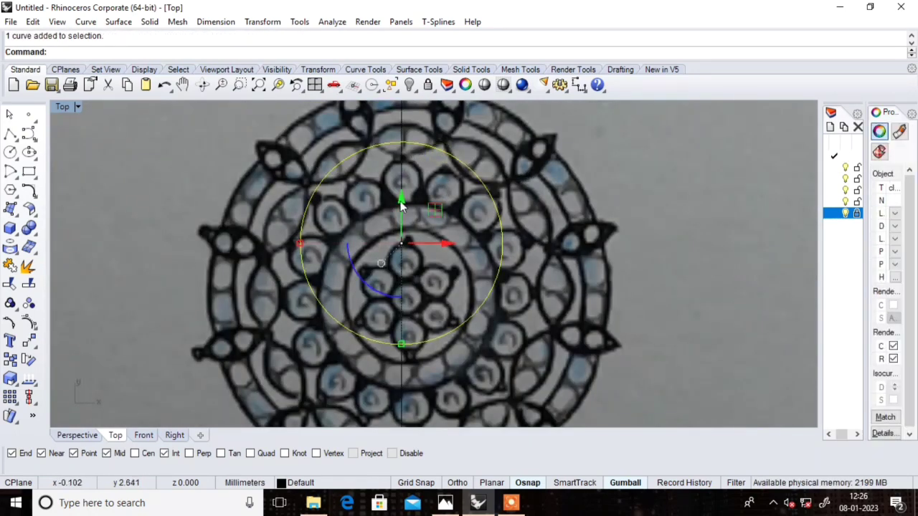
drag(401, 210, 410, 286)
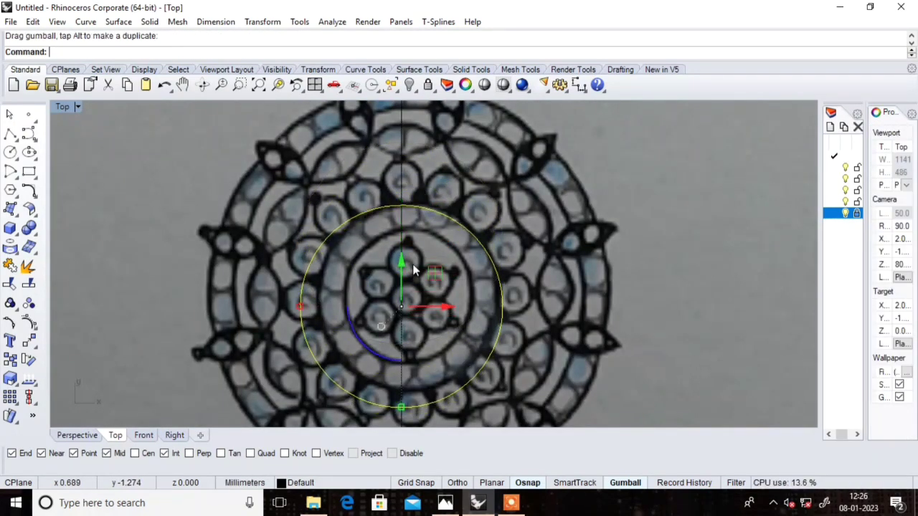
key(Return)
key(Escape)
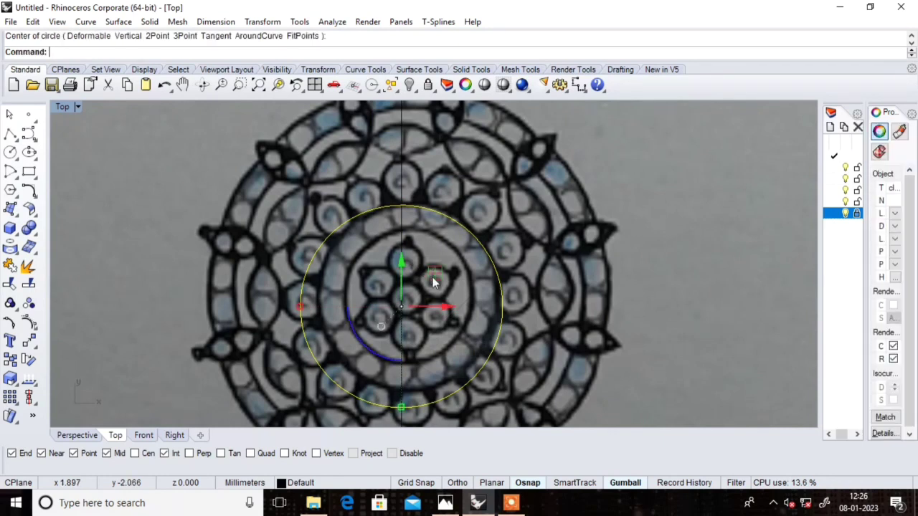
key(Escape)
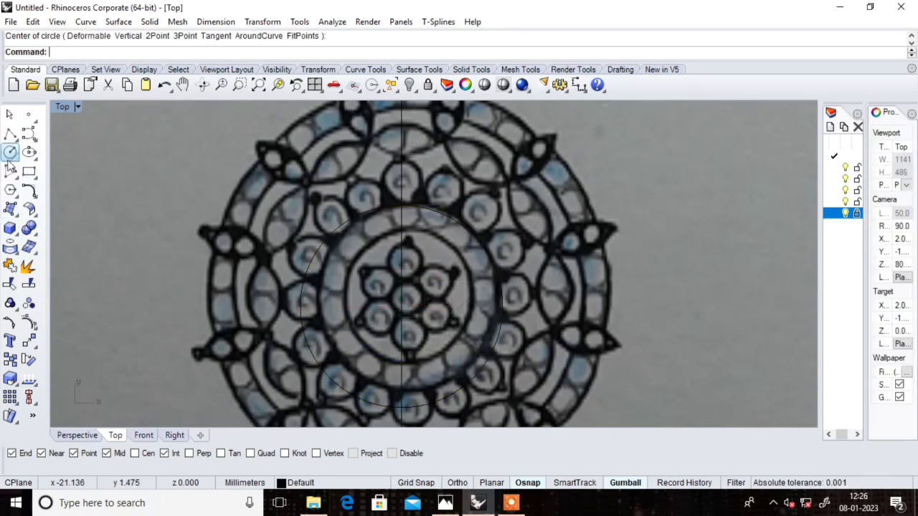
Step: Place a point on the vertical centre line at the pendant's centre
click(404, 301)
click(29, 114)
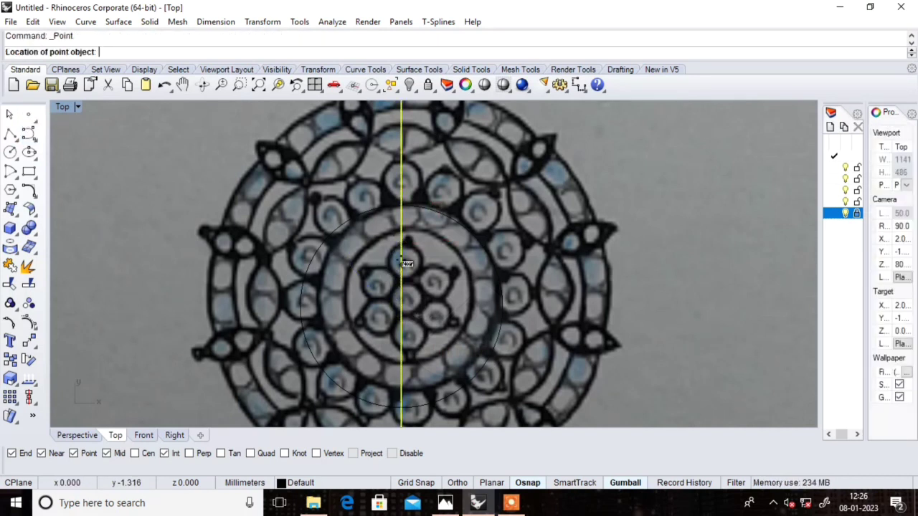
click(403, 296)
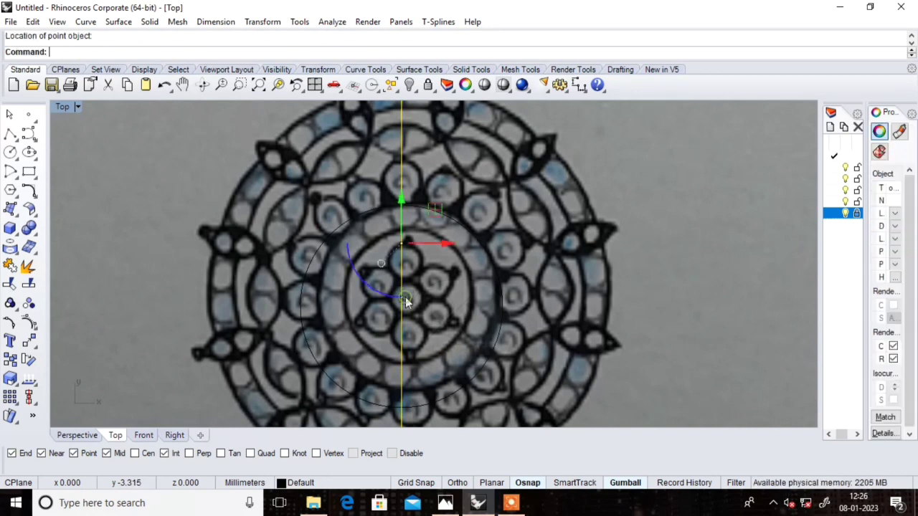
scroll(405, 300, down, 3)
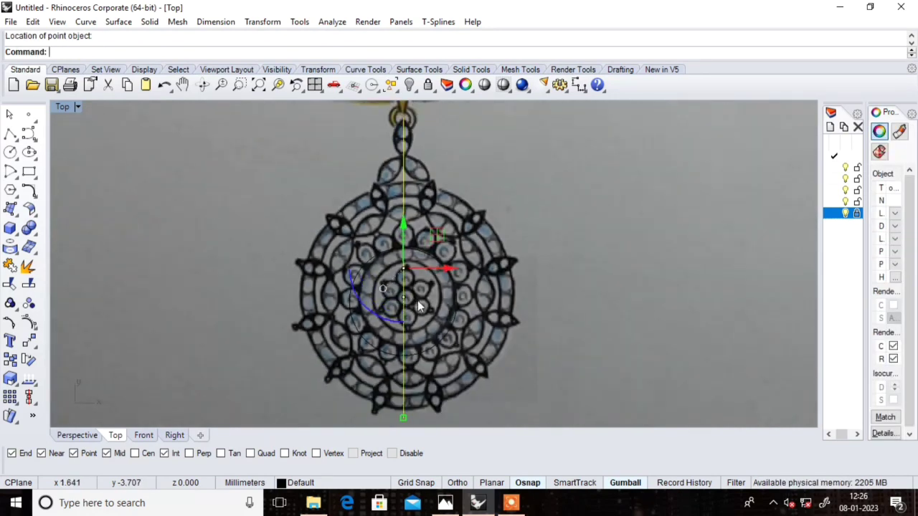
key(Escape)
Step: Draw a circle centred on the new point around the inner ring and delete the extra circle
click(10, 153)
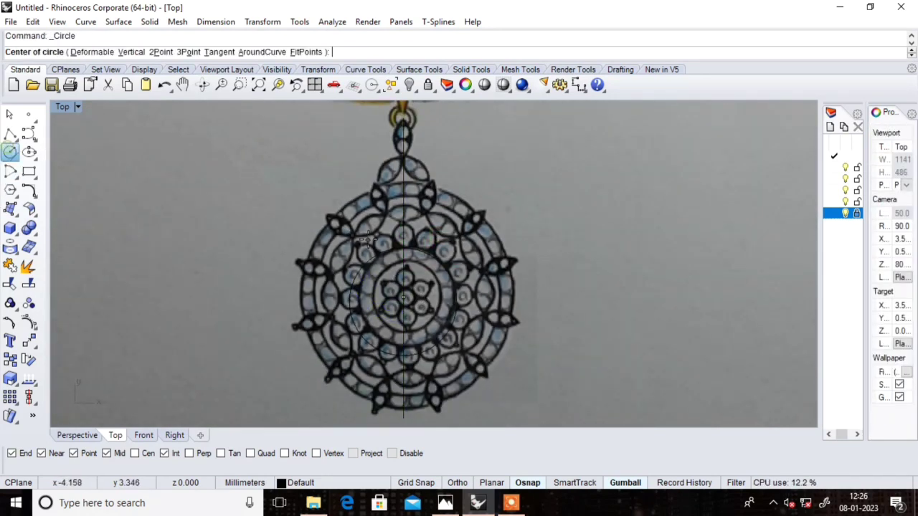
click(404, 297)
scroll(444, 314, up, 4)
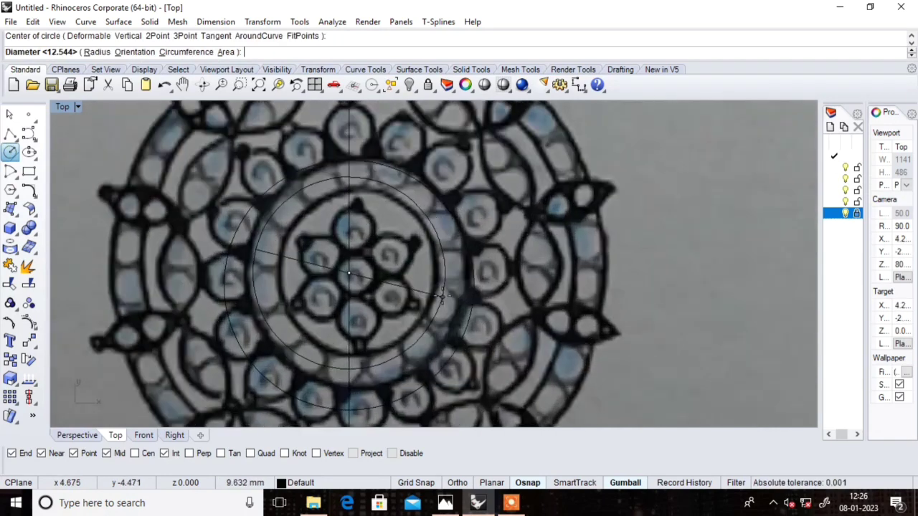
click(461, 264)
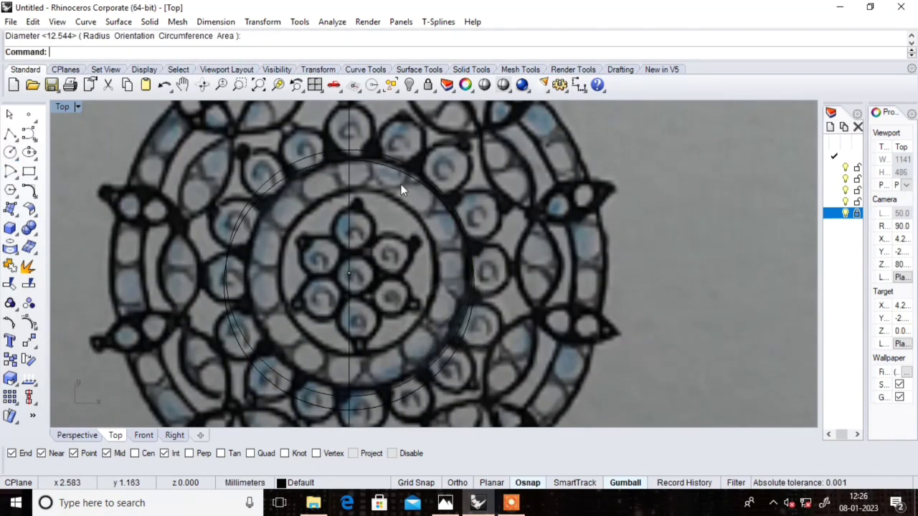
click(400, 183)
key(Delete)
scroll(360, 173, down, 1)
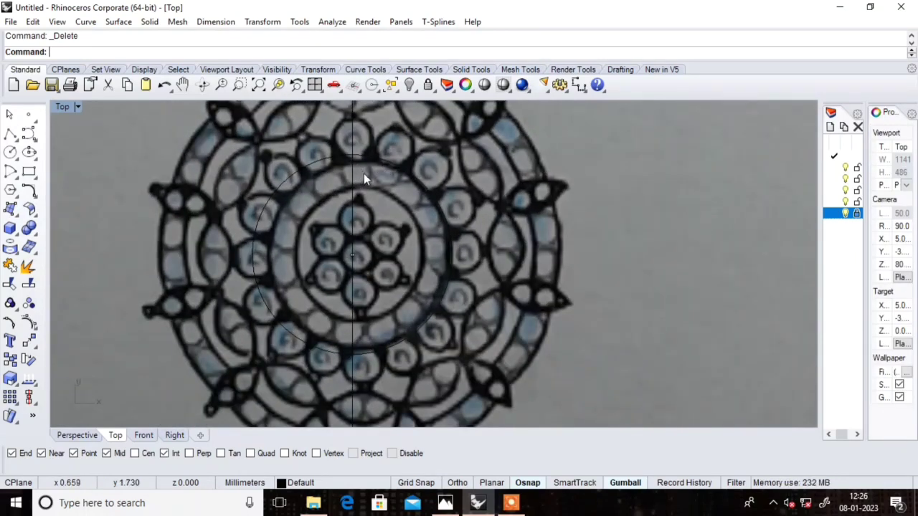
scroll(366, 174, down, 3)
scroll(359, 183, up, 4)
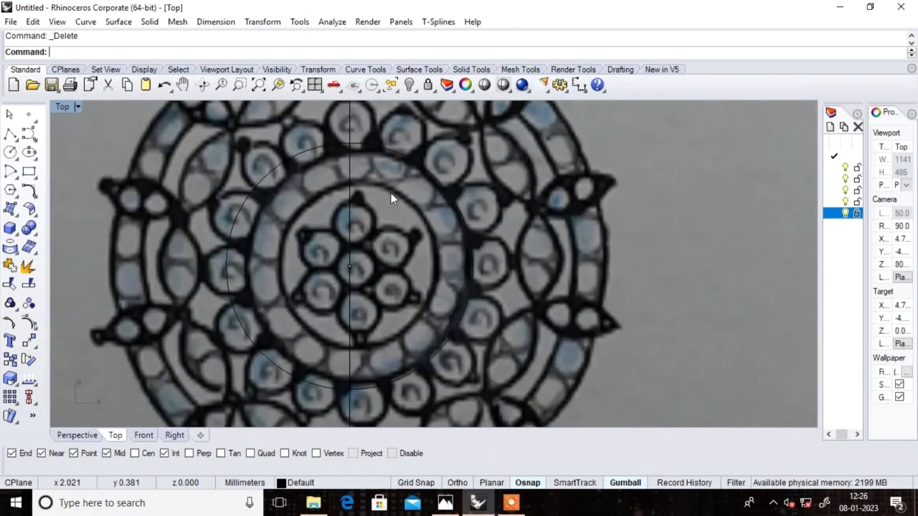
Step: Offset the circle around the centre 2 mm toward the inside
click(400, 159)
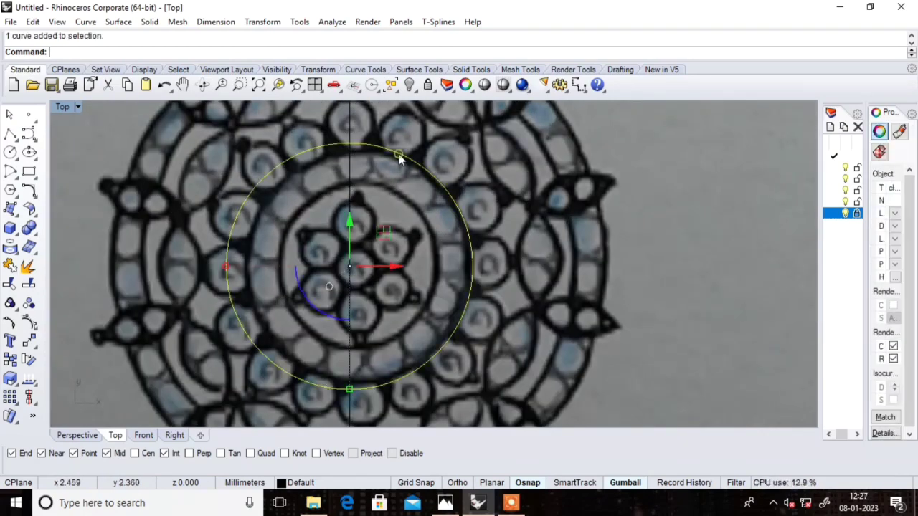
click(349, 222)
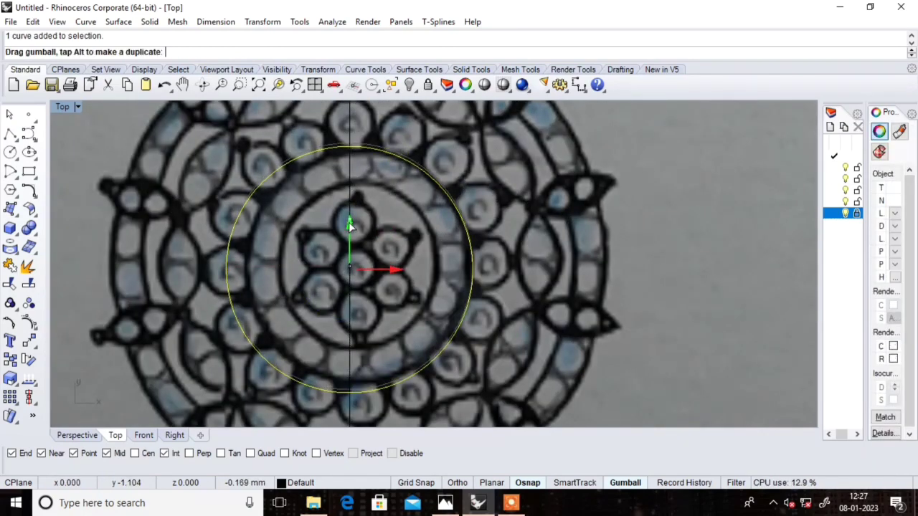
click(29, 191)
click(87, 218)
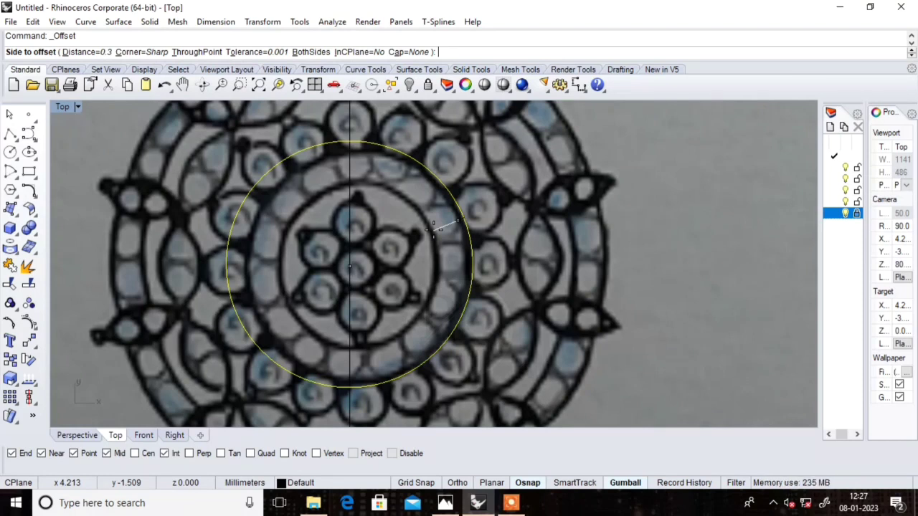
text(.3)
key(Return)
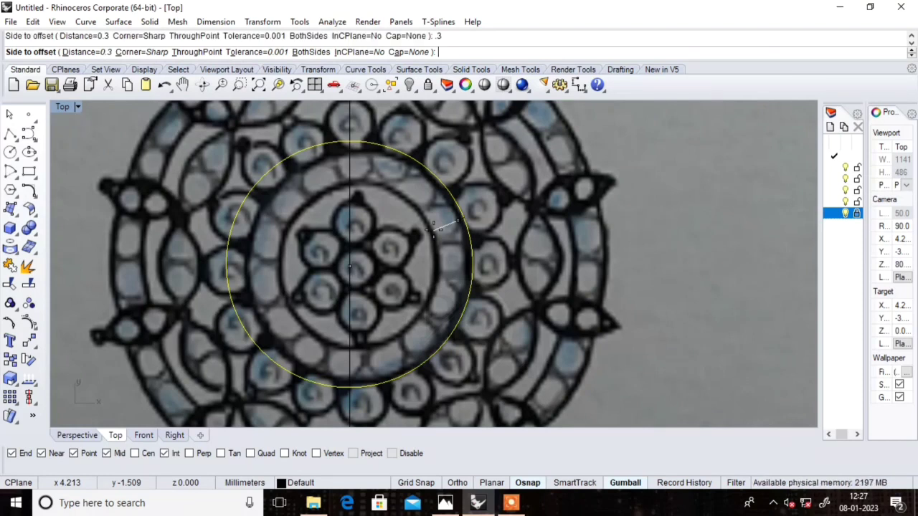
key(Return)
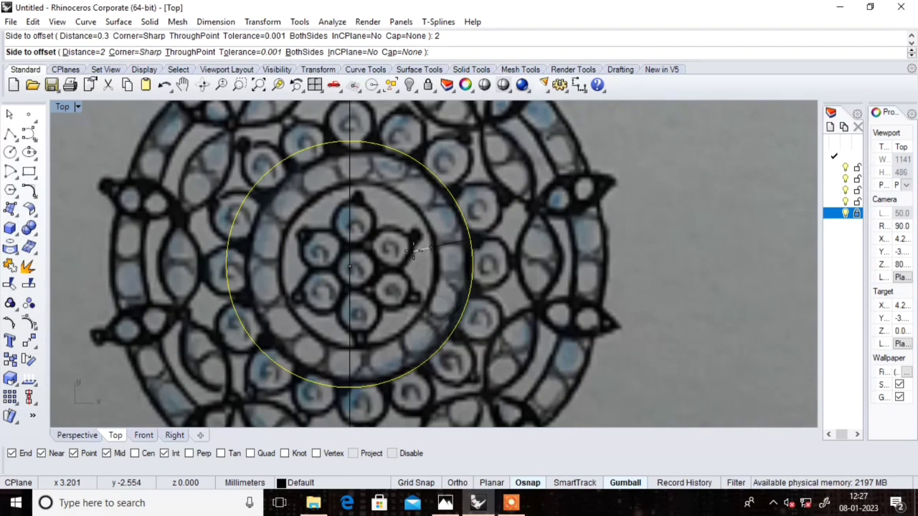
click(415, 250)
Step: Delete the original outer circle, keeping the inner offset circle
click(477, 193)
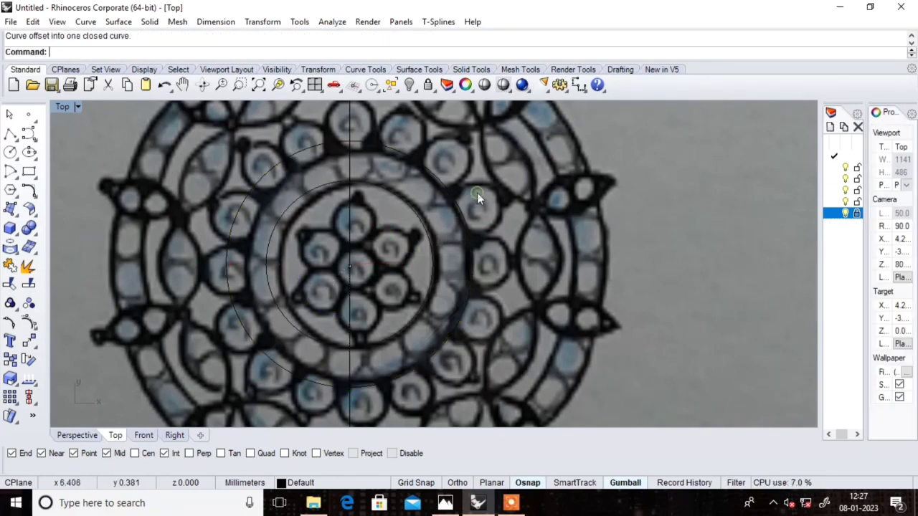
click(454, 203)
key(Delete)
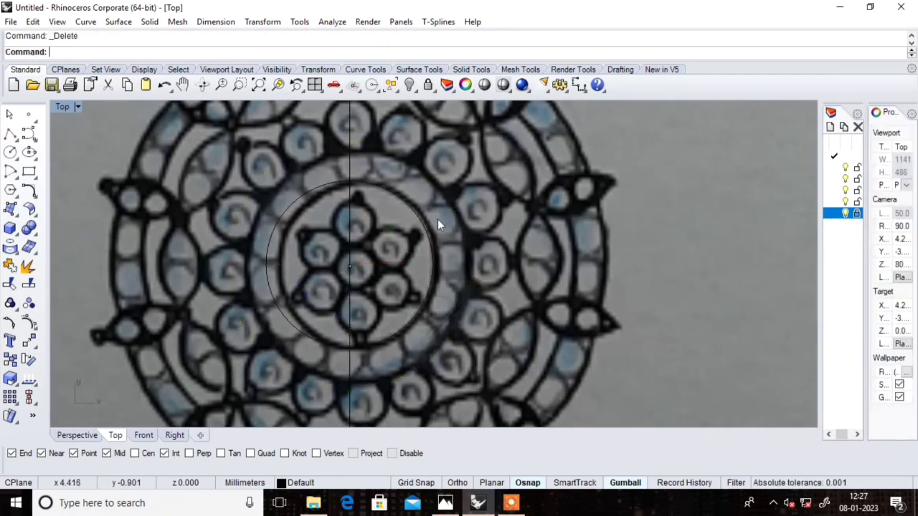
click(423, 230)
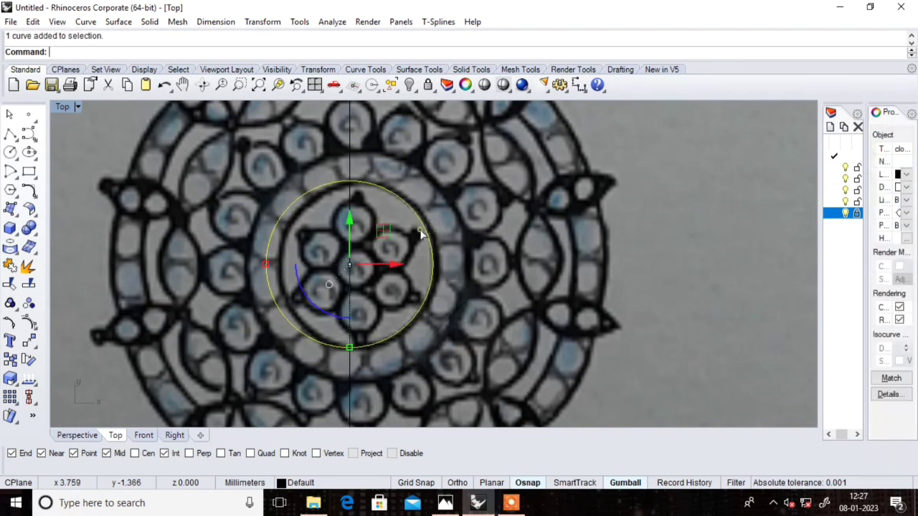
Step: Set the Default layer's colour to red in the Layers panel
click(856, 434)
click(856, 434)
click(856, 433)
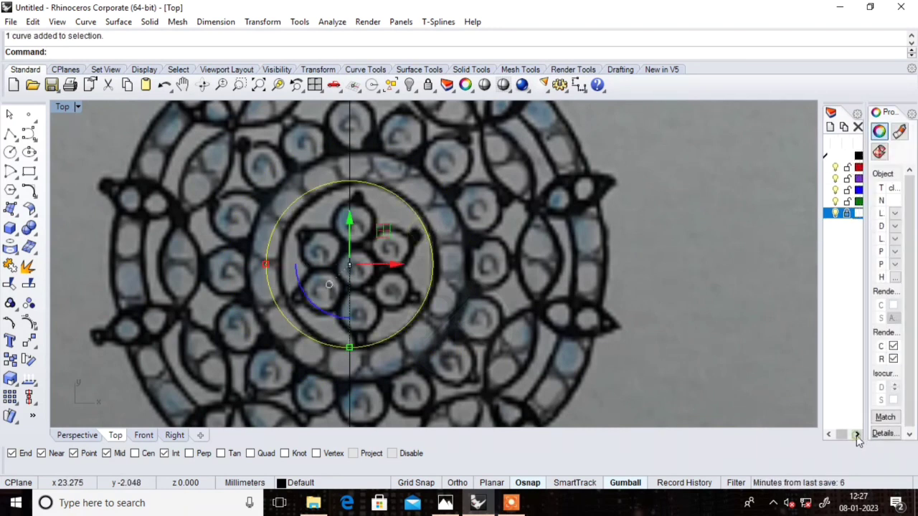
click(860, 159)
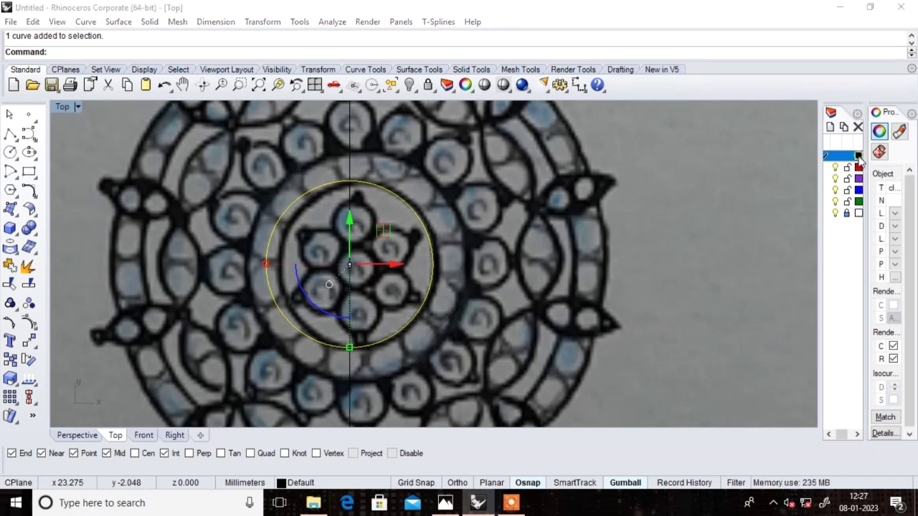
click(858, 156)
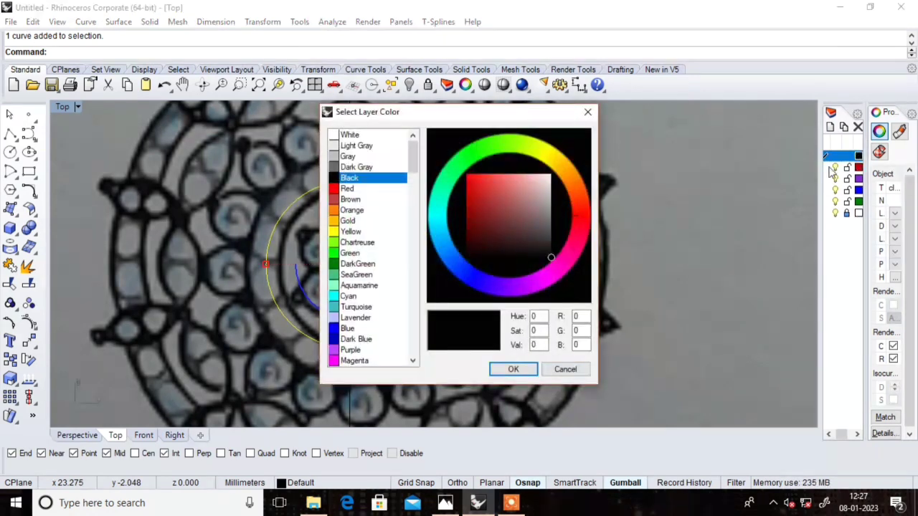
click(584, 214)
click(513, 369)
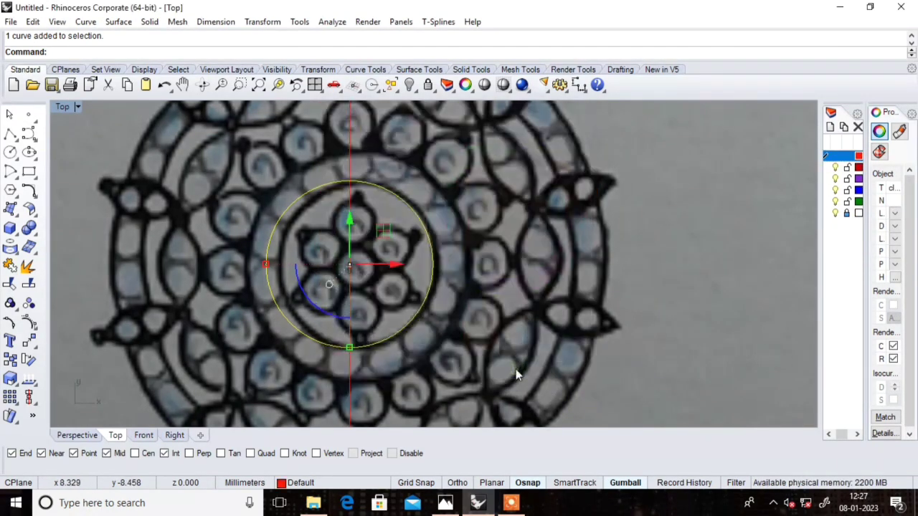
click(694, 225)
Step: Zoom in on the pendant and select the red ring circle for offsetting
scroll(473, 231, down, 5)
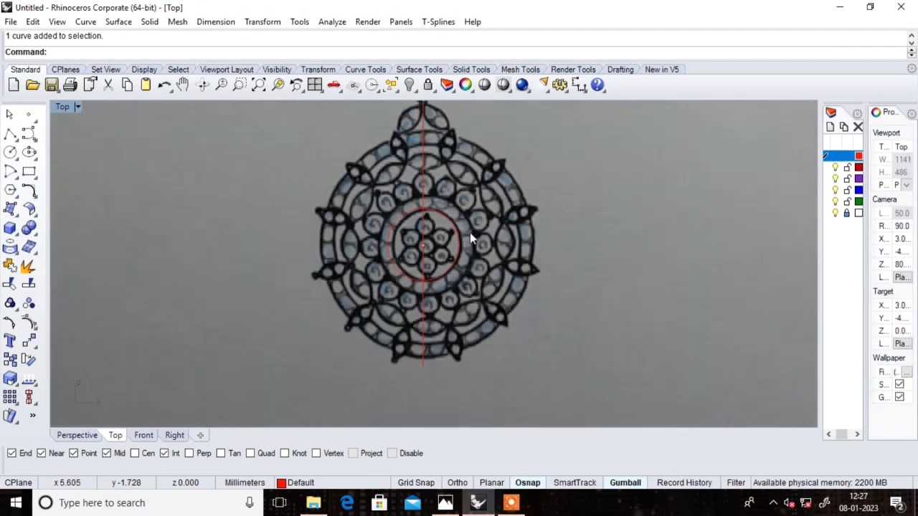
scroll(469, 239, up, 3)
scroll(451, 239, up, 3)
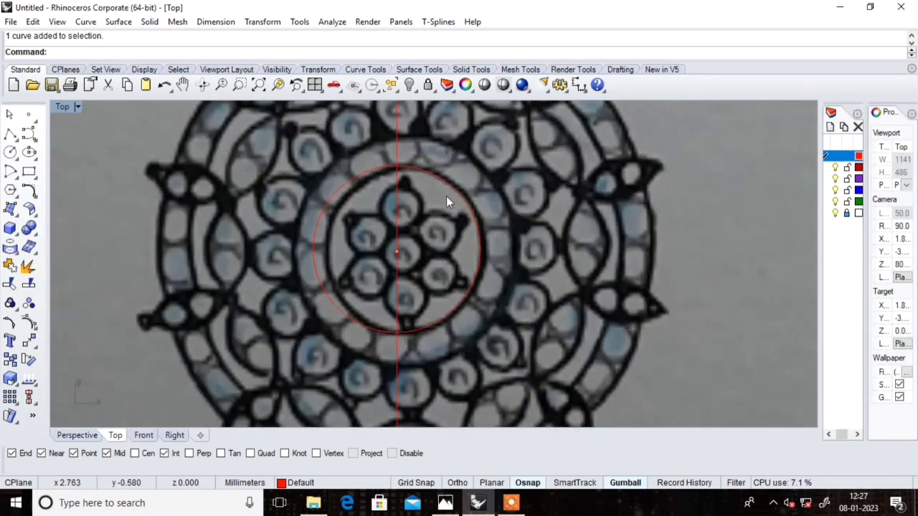
scroll(395, 280, down, 4)
scroll(402, 276, up, 2)
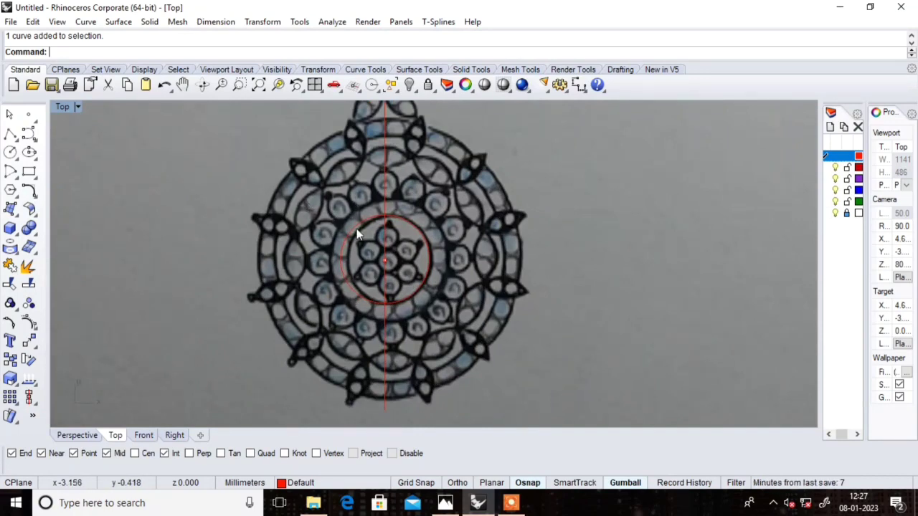
scroll(373, 222, up, 4)
scroll(226, 287, down, 3)
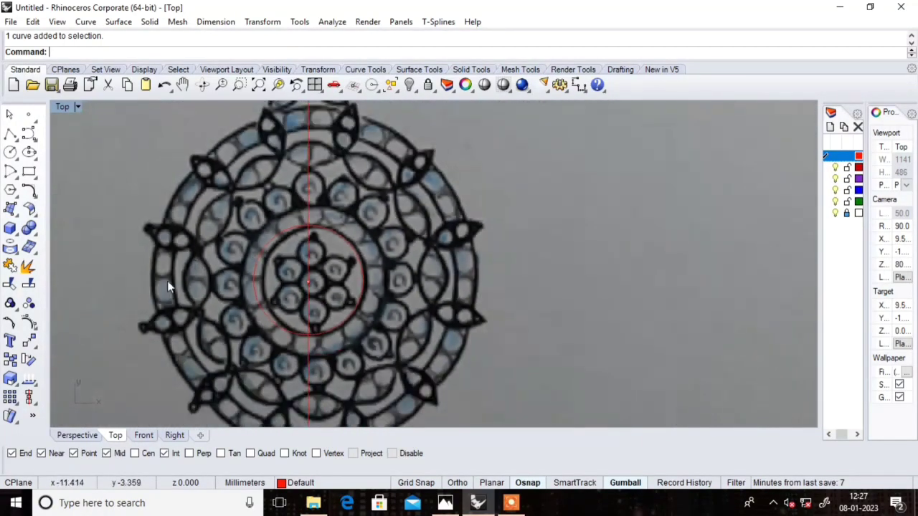
scroll(352, 278, up, 2)
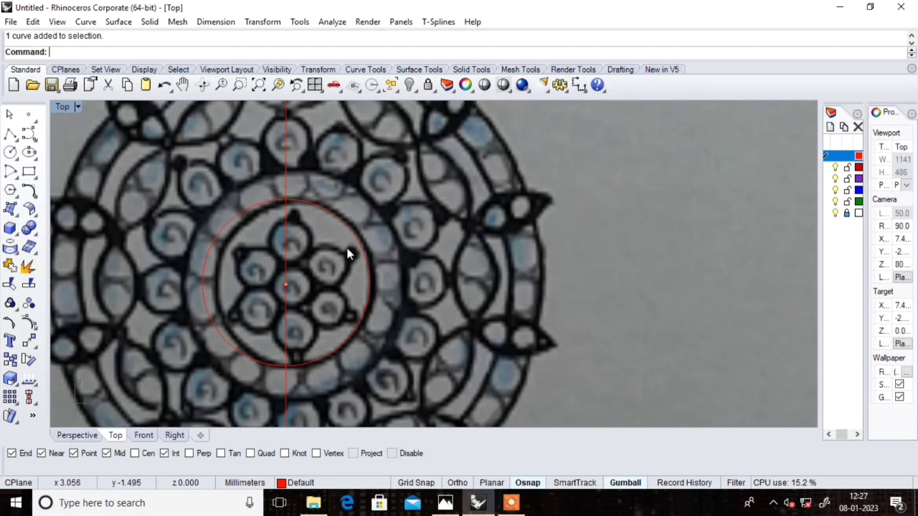
click(353, 229)
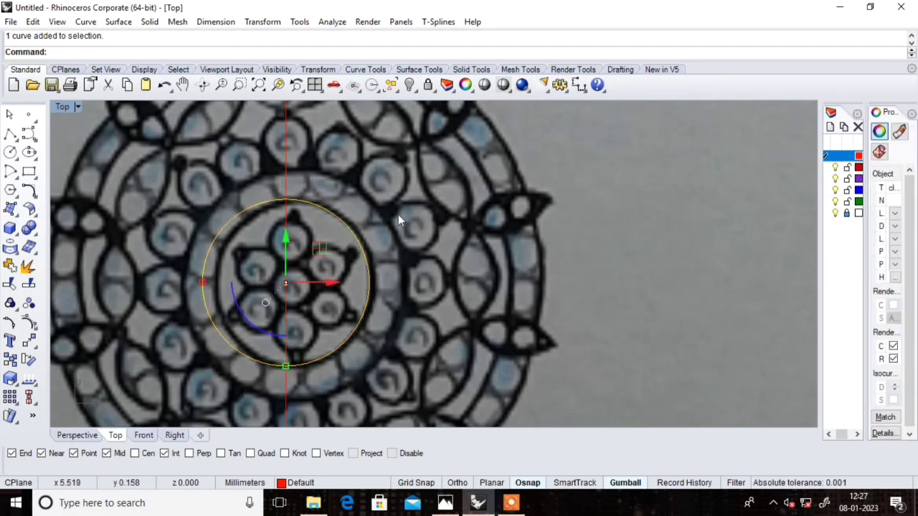
click(28, 191)
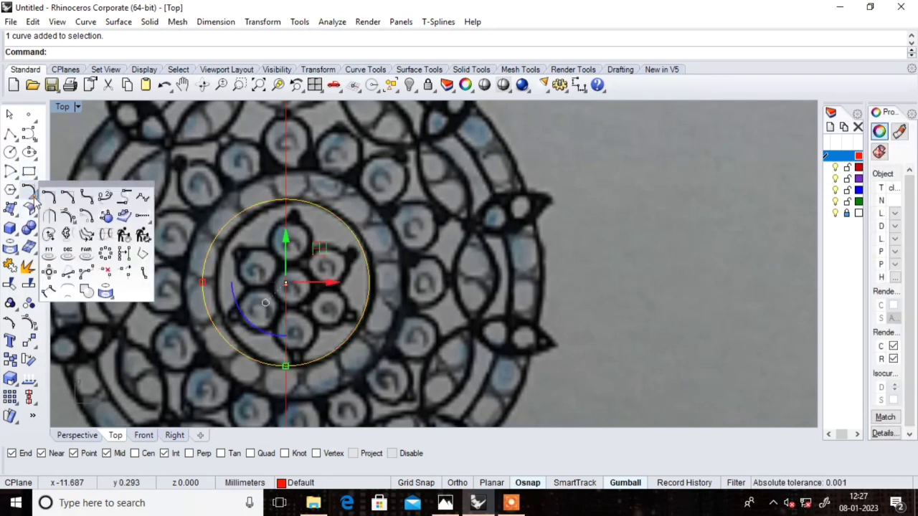
click(85, 217)
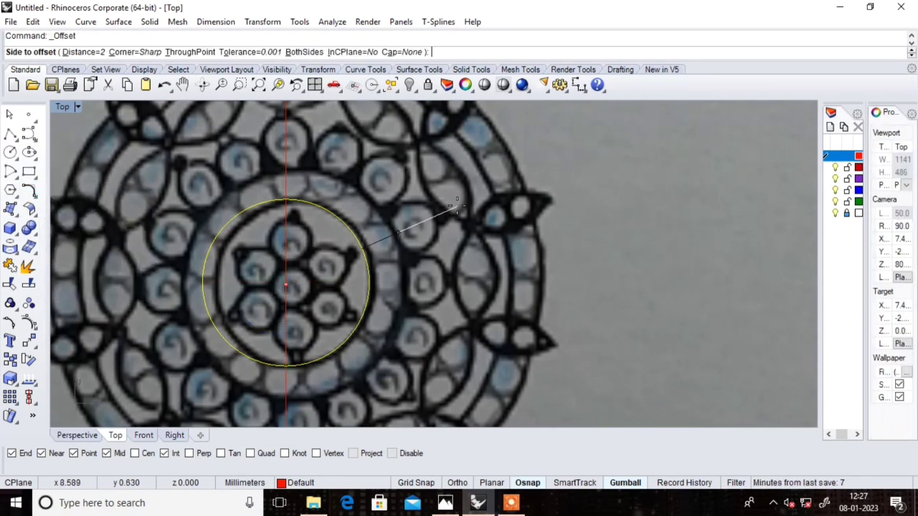
click(29, 190)
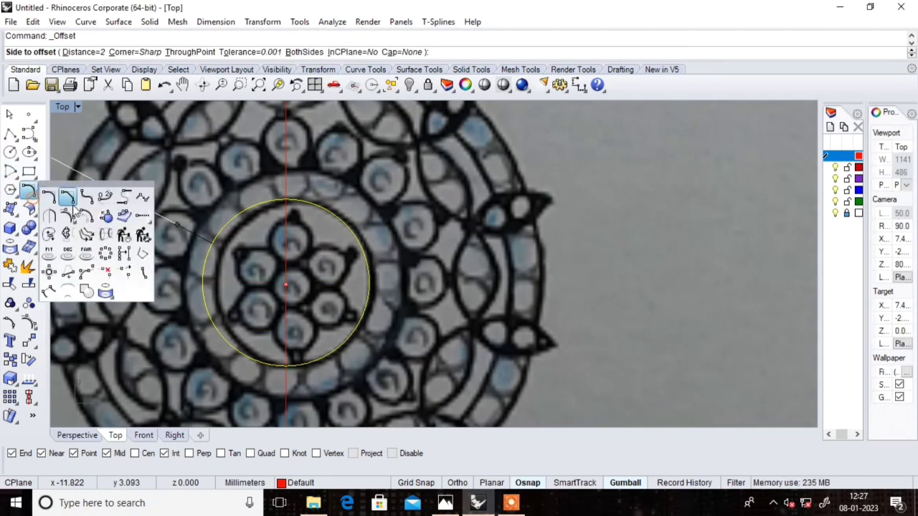
click(86, 217)
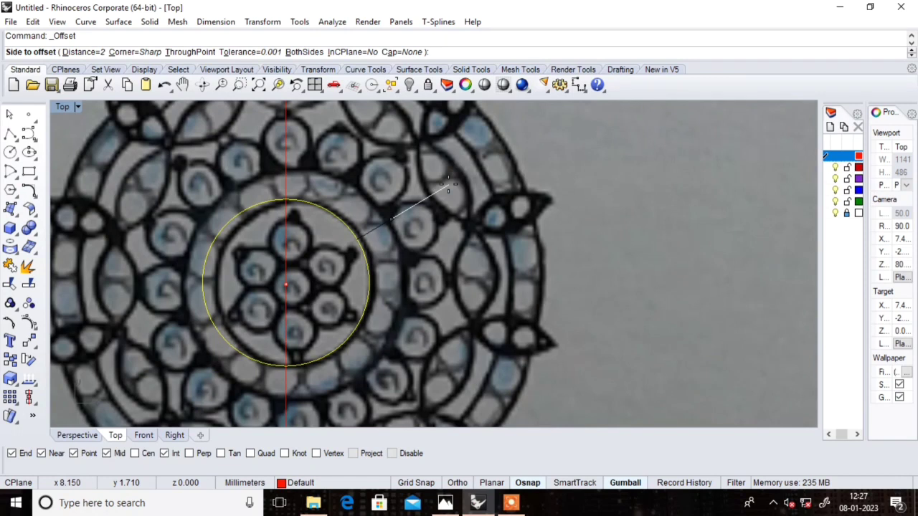
Step: Offset the red circle outward by 1.7 to add a larger concentric circle
text(1.5)
key(Return)
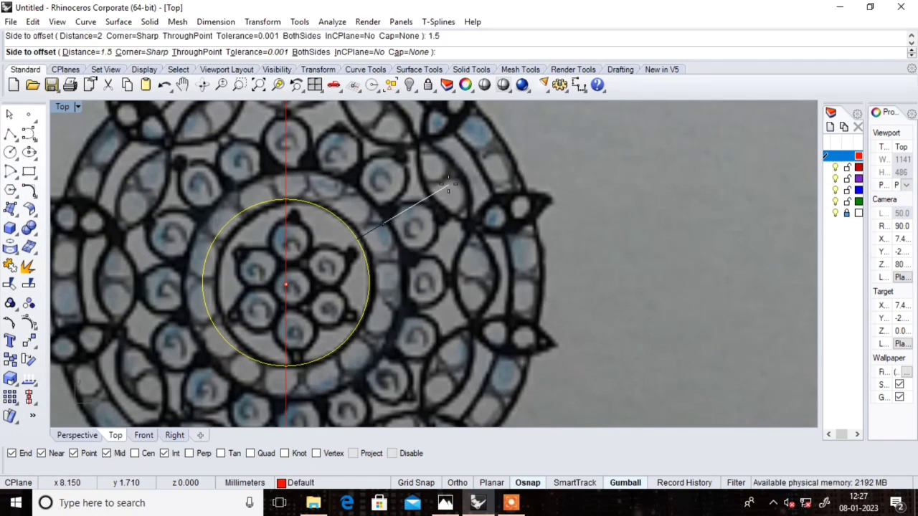
text(.6)
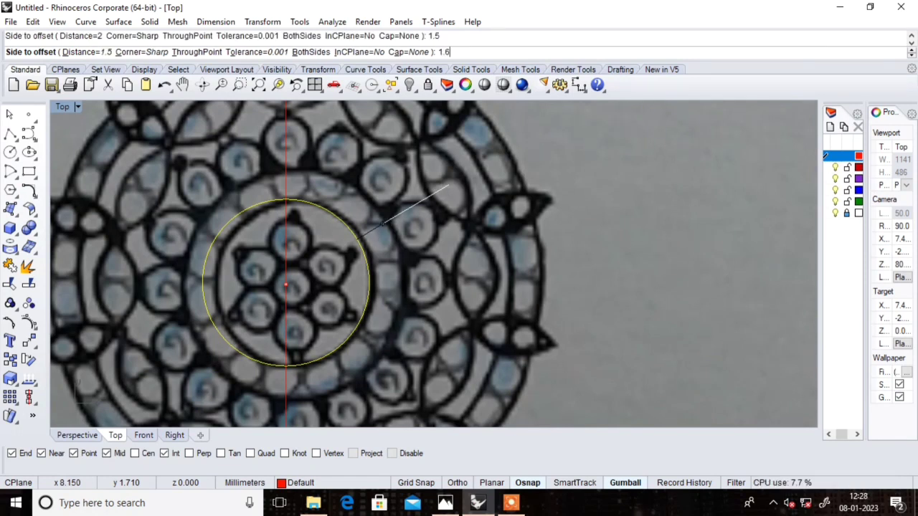
key(Return)
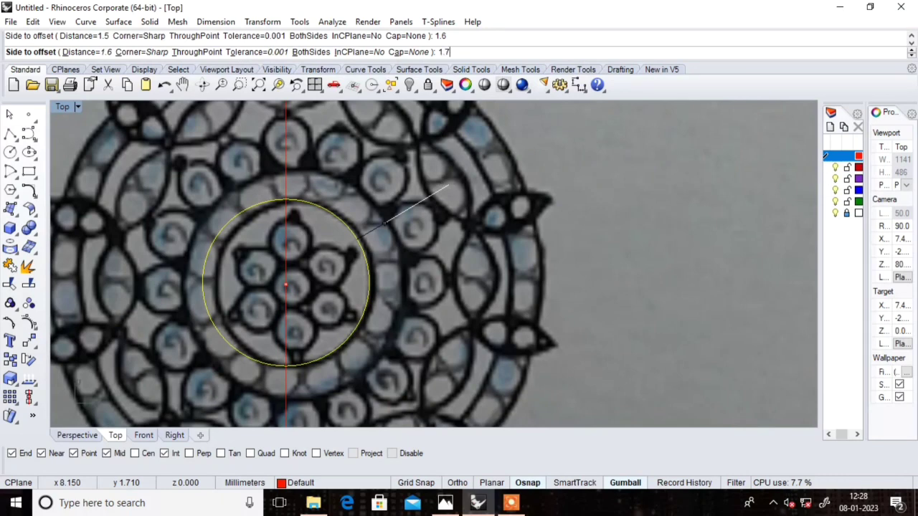
key(Return)
click(448, 184)
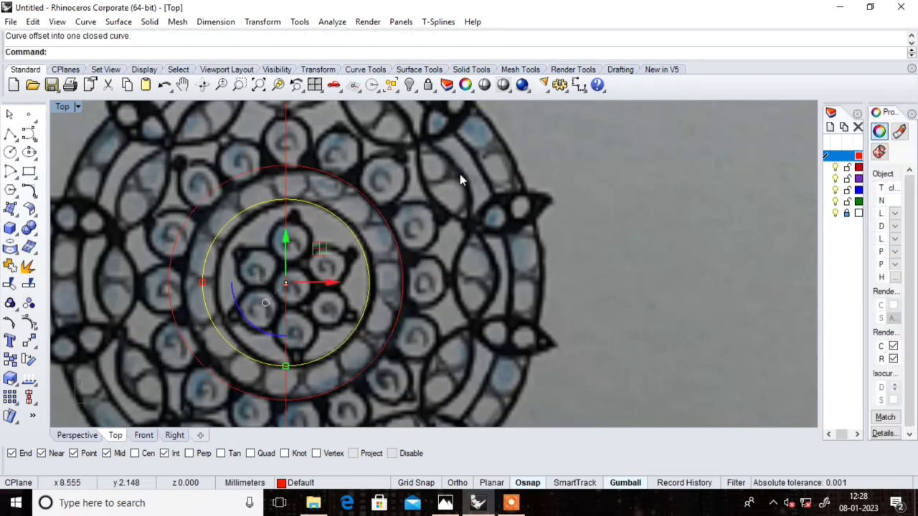
click(459, 174)
scroll(404, 182, down, 3)
scroll(404, 183, down, 2)
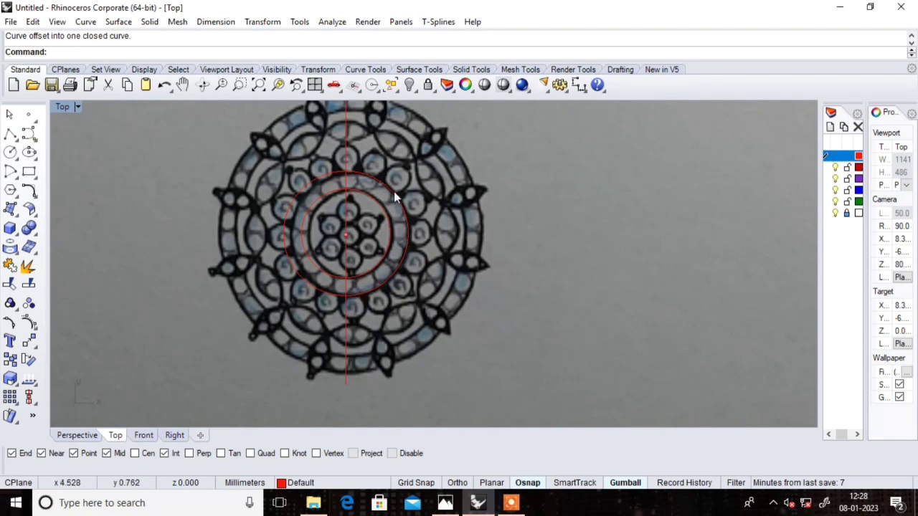
scroll(394, 191, up, 2)
scroll(396, 190, down, 3)
scroll(398, 183, up, 2)
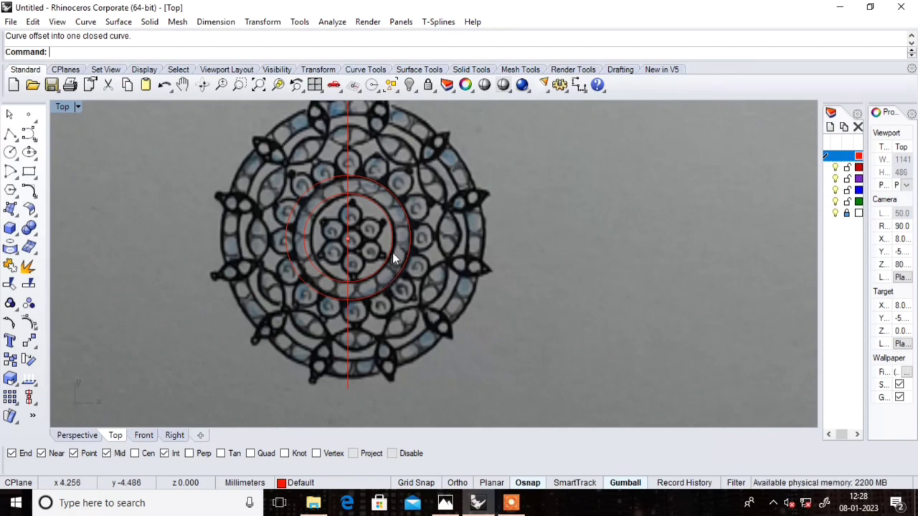
scroll(365, 192, up, 2)
scroll(364, 222, up, 1)
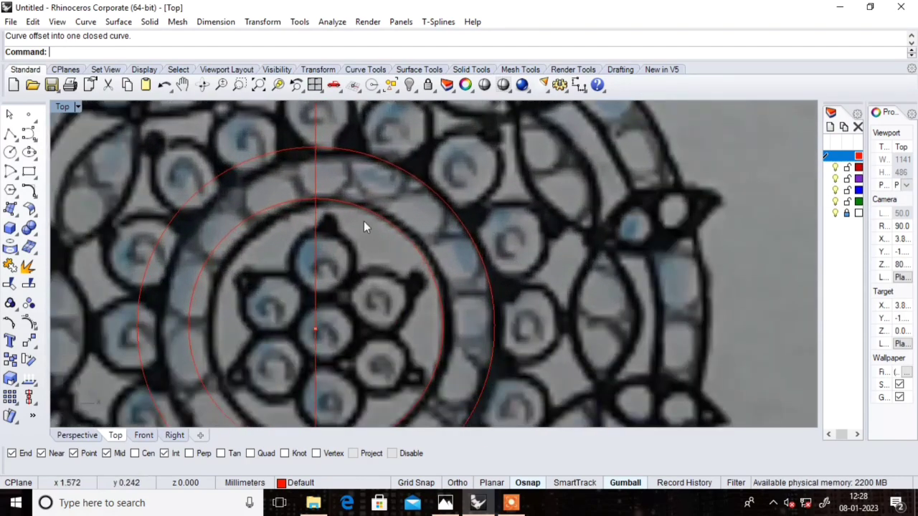
scroll(394, 214, down, 3)
scroll(400, 216, down, 2)
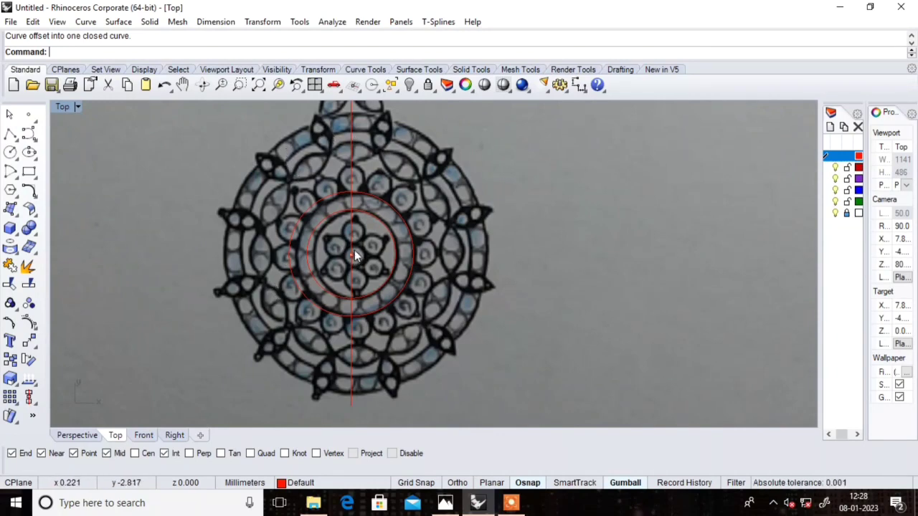
scroll(359, 253, up, 2)
scroll(352, 253, down, 2)
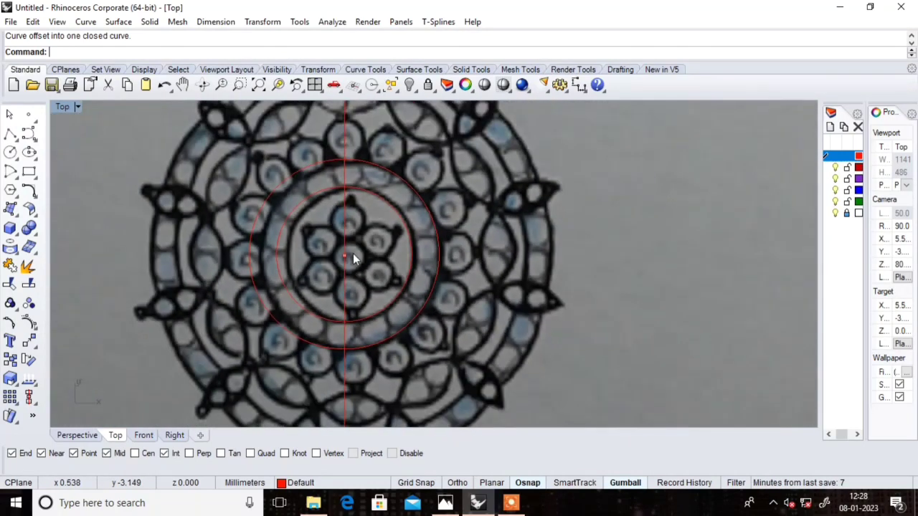
scroll(353, 253, up, 2)
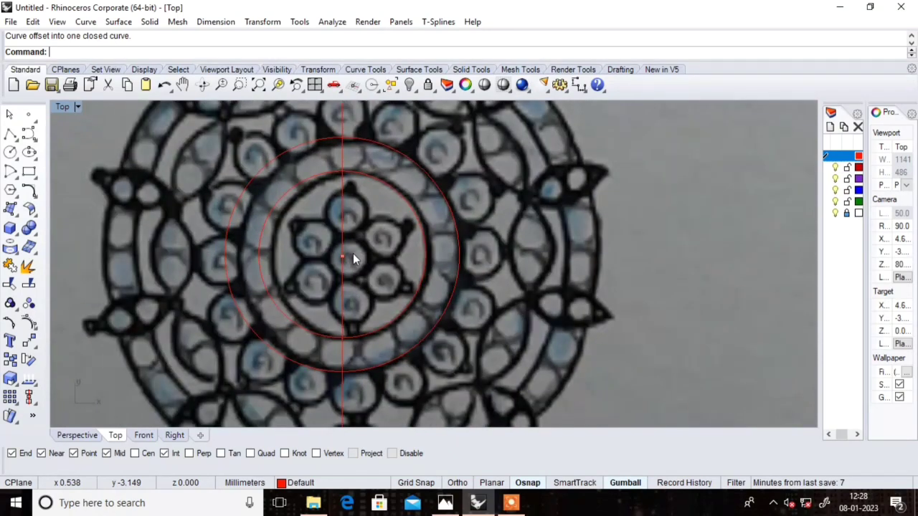
Step: Draw a circle about 1.81 across, centred on the mandala centre, around the central motif
click(10, 152)
scroll(340, 257, up, 2)
scroll(345, 259, up, 1)
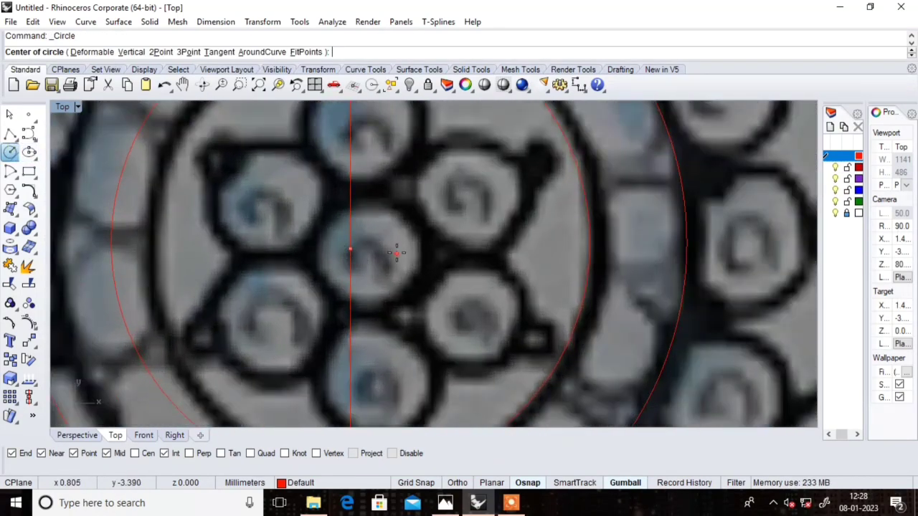
scroll(371, 251, down, 2)
scroll(367, 252, up, 1)
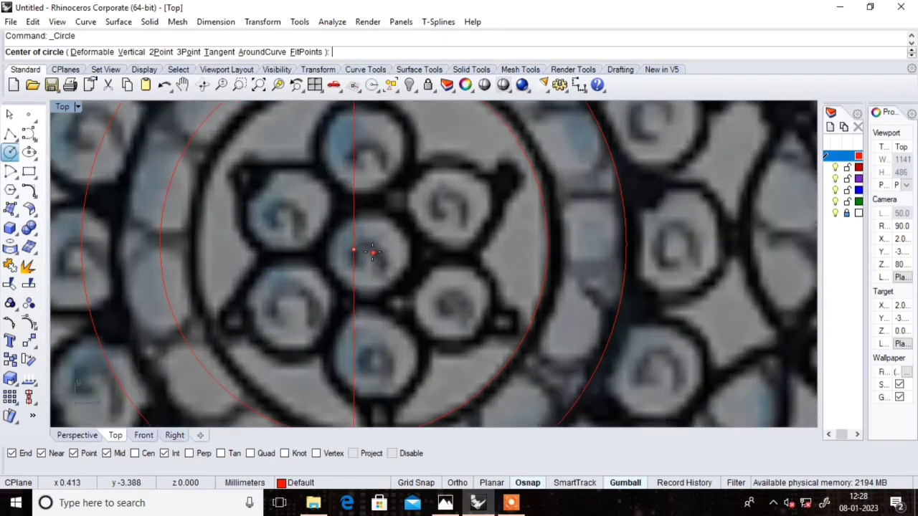
scroll(360, 249, up, 1)
click(366, 251)
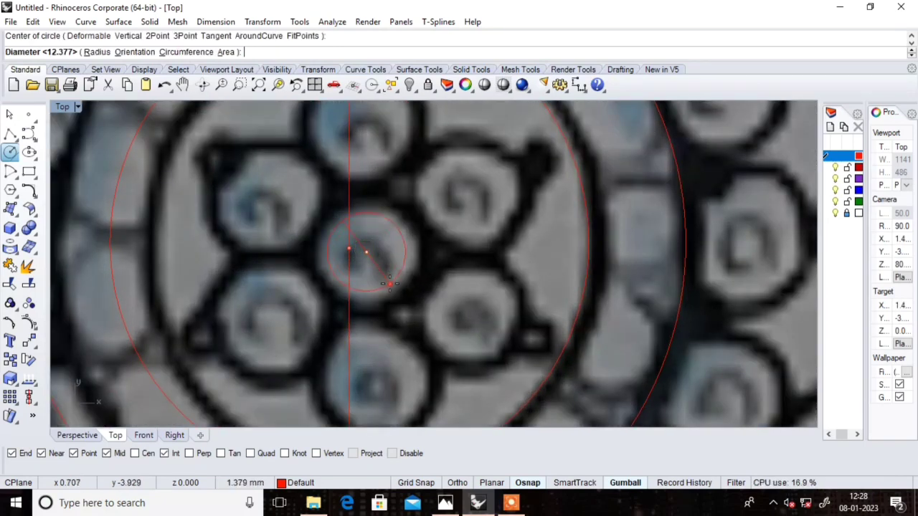
click(416, 251)
Step: Try a diameter dimension on the small circle, cancel it, and reselect the circle
click(217, 22)
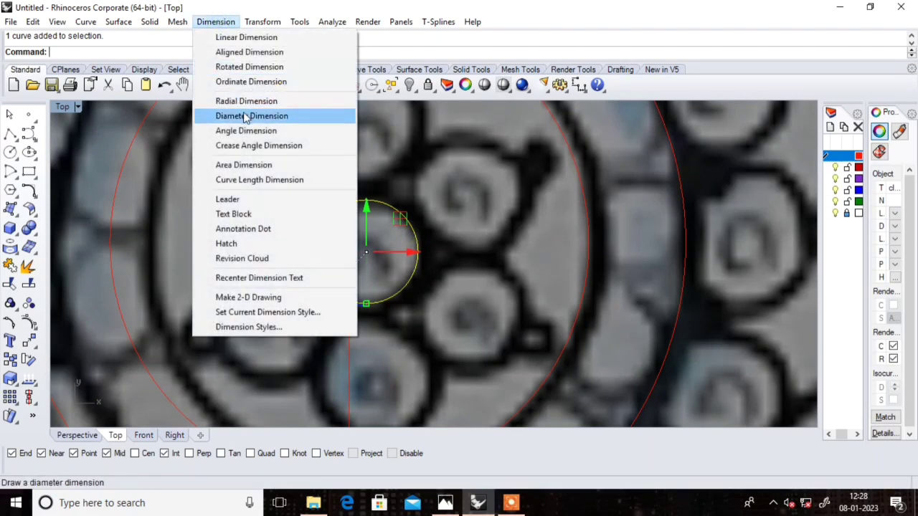
click(244, 116)
scroll(384, 185, down, 3)
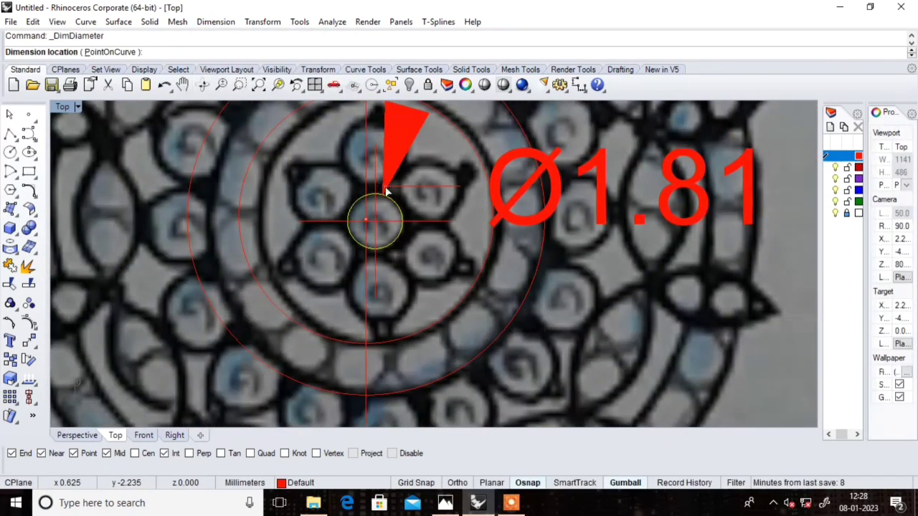
key(Escape)
scroll(387, 201, down, 3)
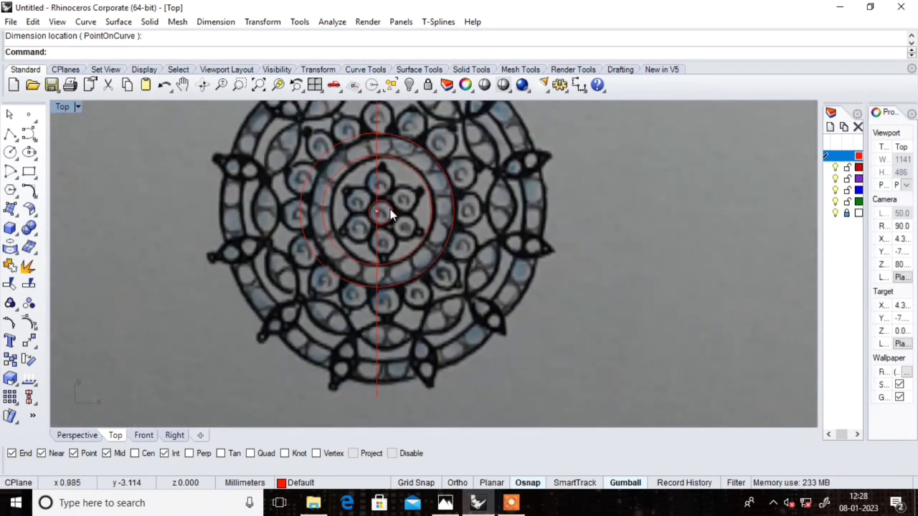
scroll(391, 214, up, 3)
scroll(391, 214, down, 2)
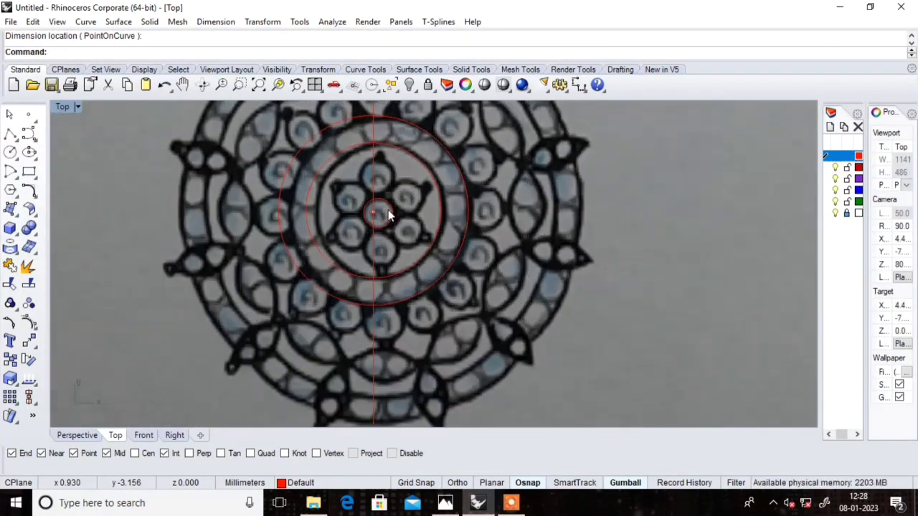
scroll(389, 205, up, 3)
scroll(384, 203, down, 1)
scroll(391, 206, up, 5)
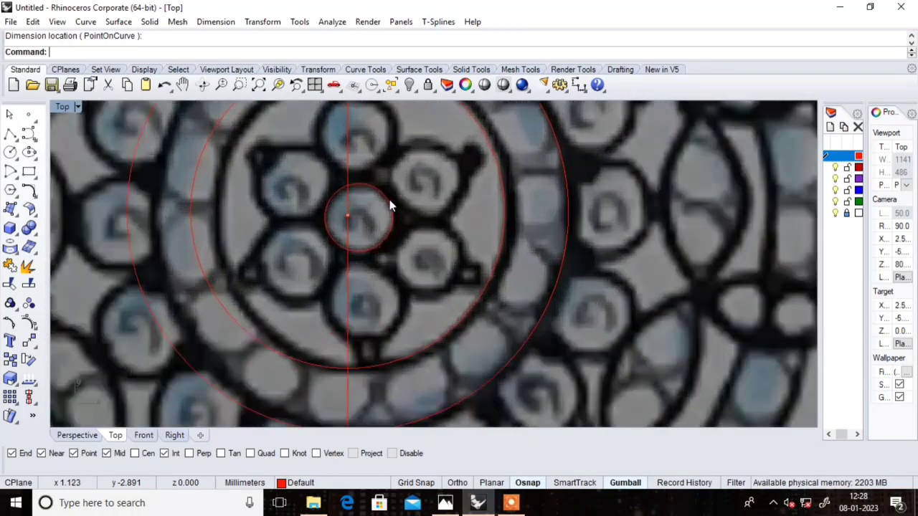
key(Escape)
click(391, 203)
scroll(379, 206, down, 3)
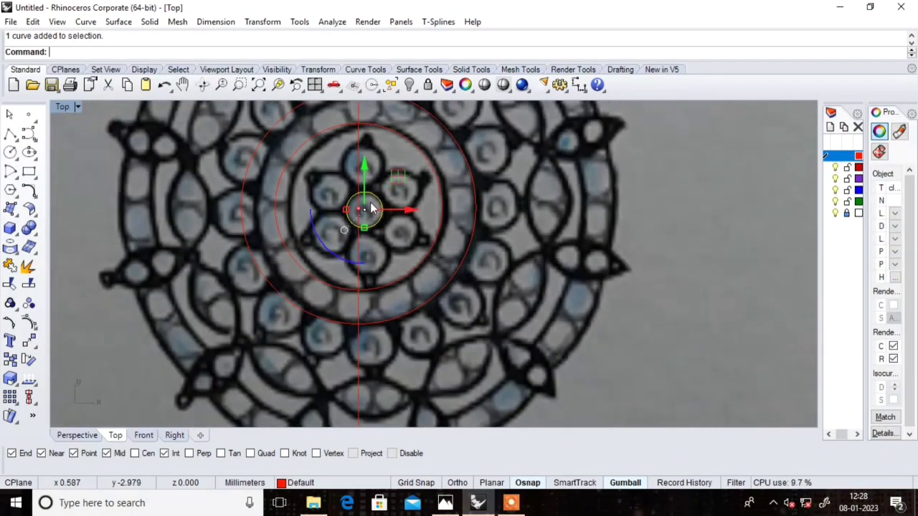
scroll(371, 202, up, 3)
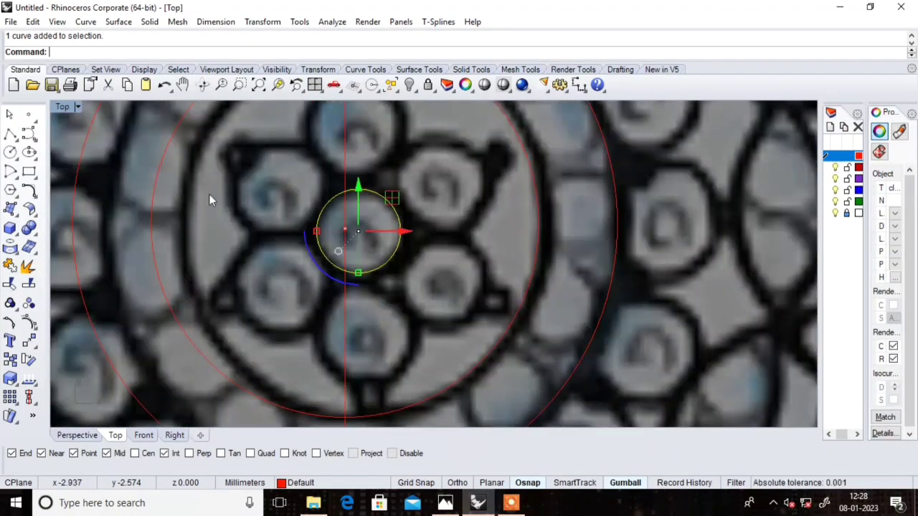
scroll(320, 249, down, 2)
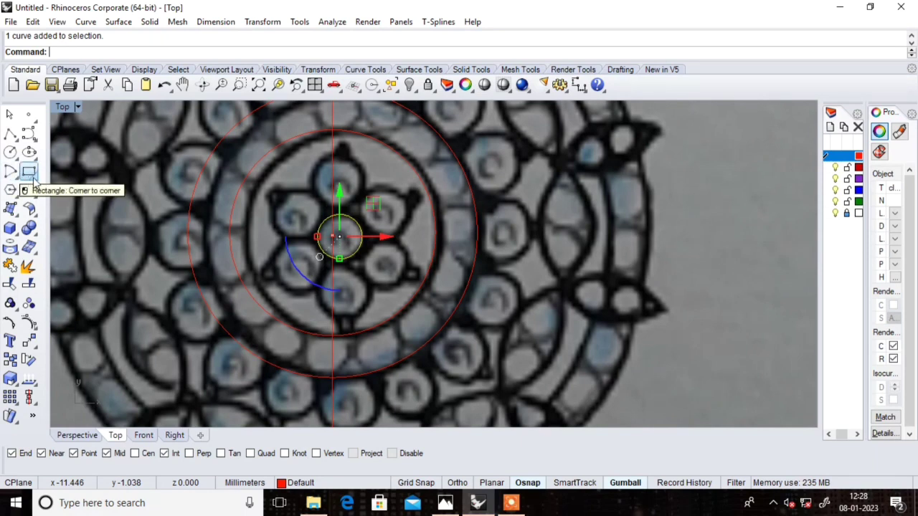
Step: Offset the small centre circle with a distance of 0.1
click(31, 193)
click(84, 215)
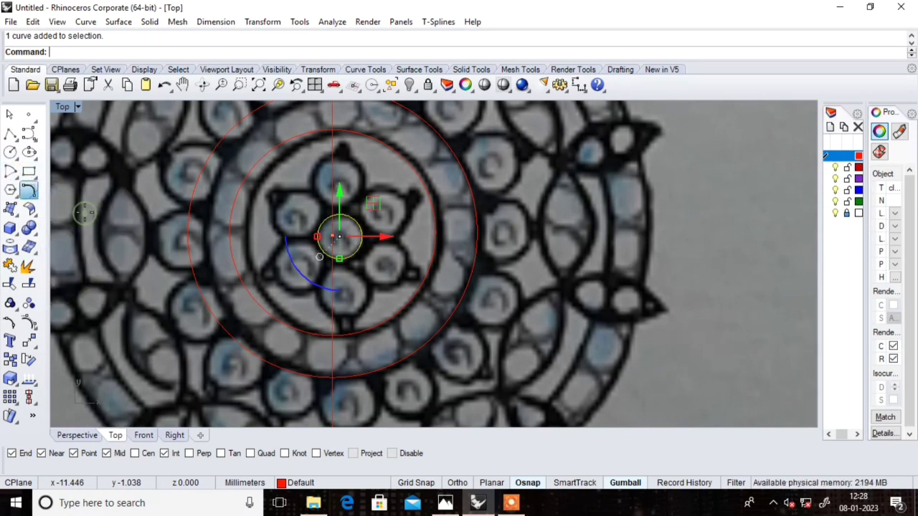
scroll(372, 210, up, 3)
scroll(251, 276, up, 2)
text(.02)
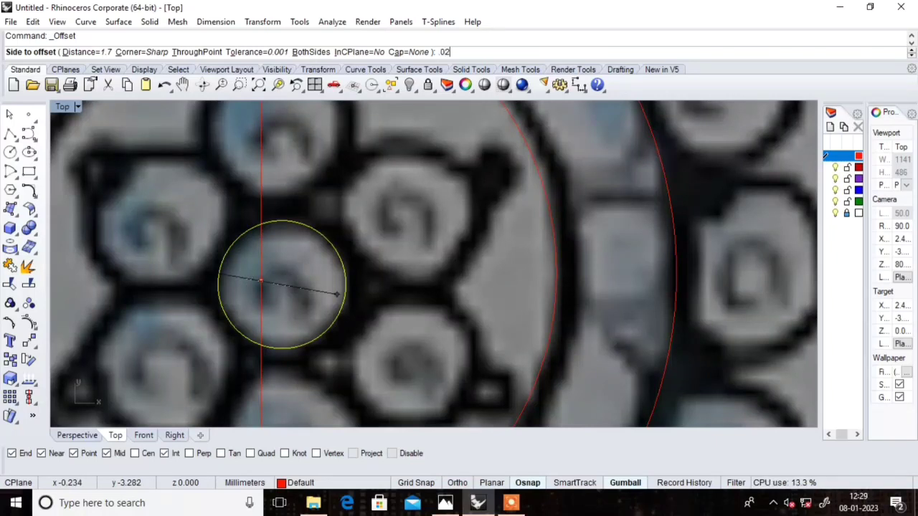
key(Return)
text(.2)
key(Return)
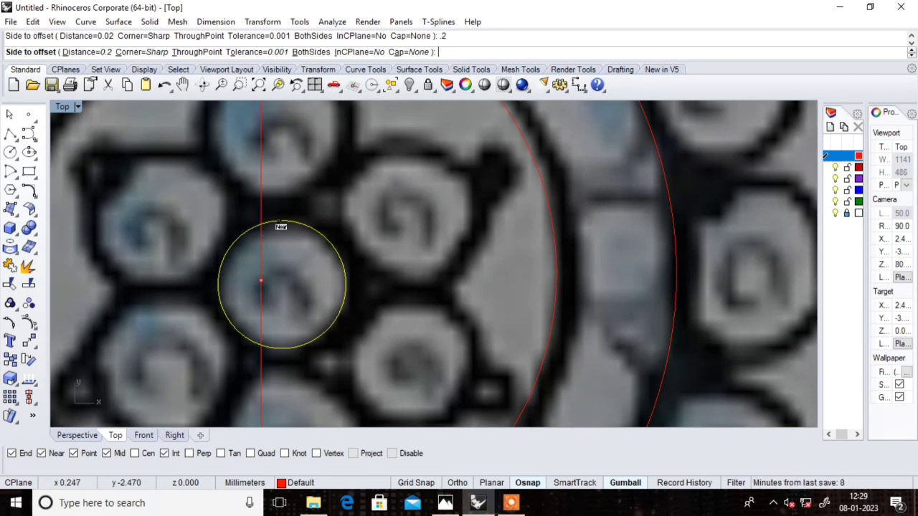
text(.1)
key(Return)
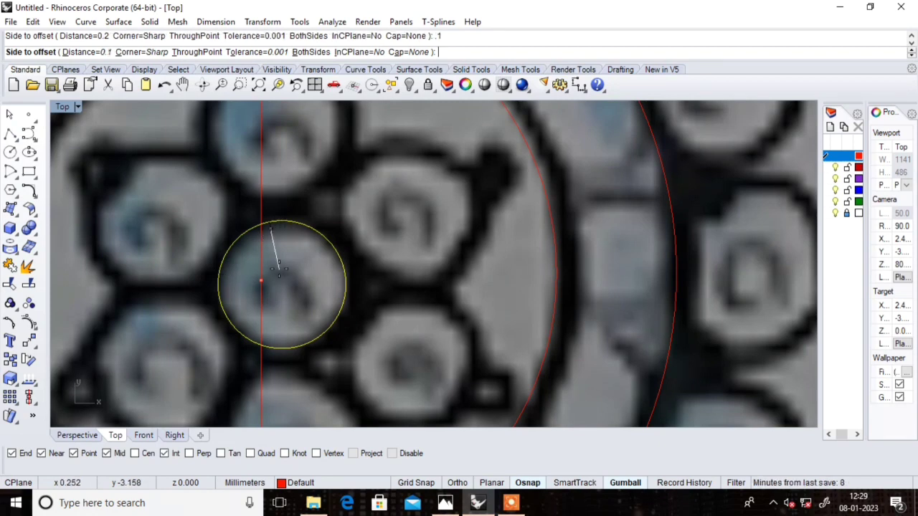
click(276, 236)
key(Escape)
scroll(359, 255, down, 3)
scroll(355, 262, up, 3)
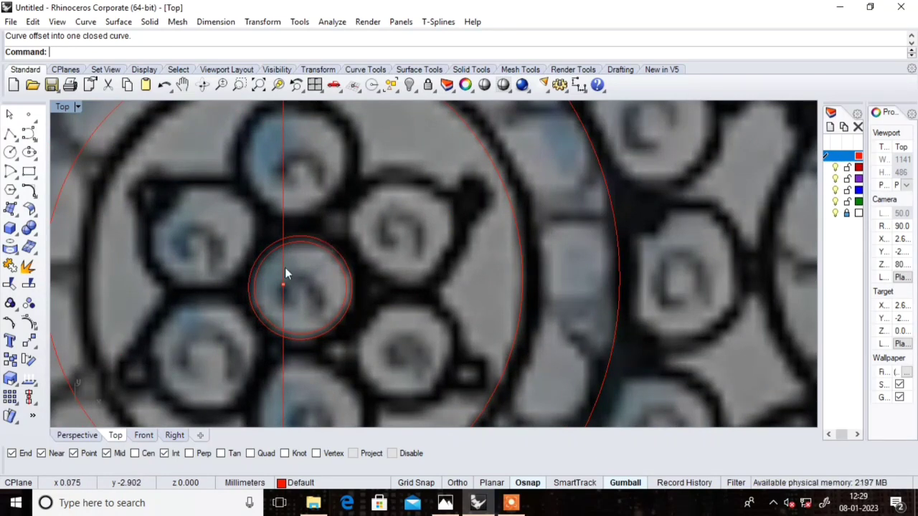
Step: Add an area-centroid point to the small circle and group it with both circles
click(332, 251)
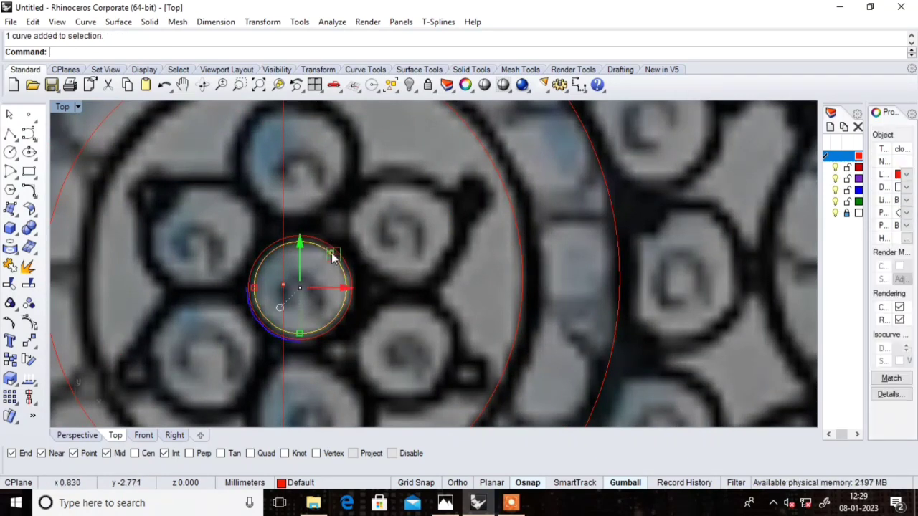
click(32, 383)
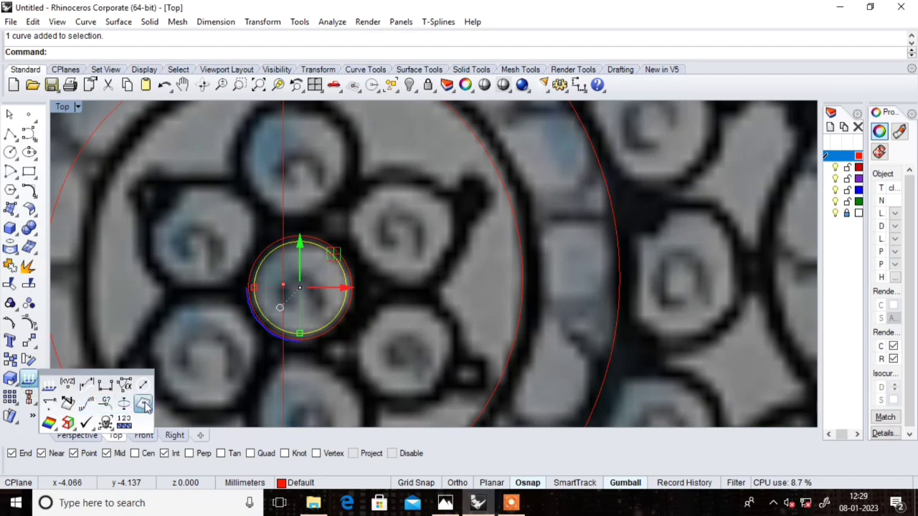
click(124, 403)
drag(381, 236, 298, 349)
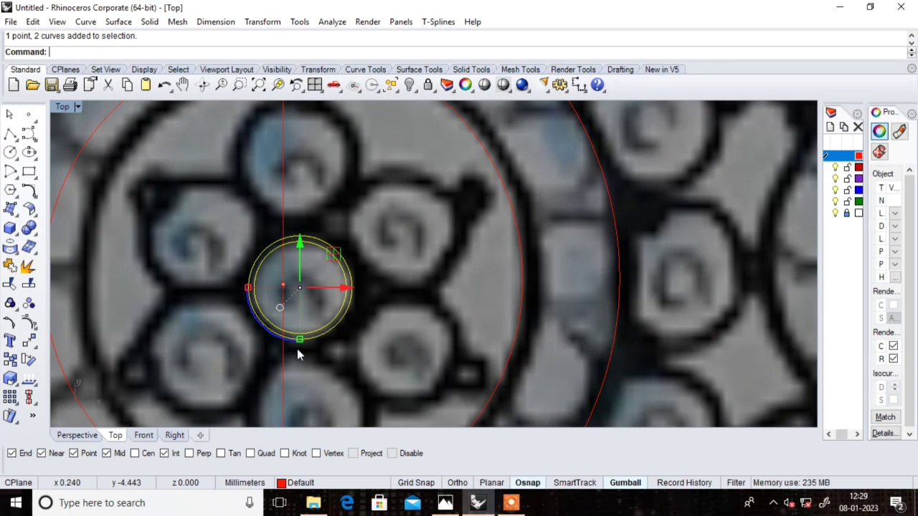
text(Gr)
key(Return)
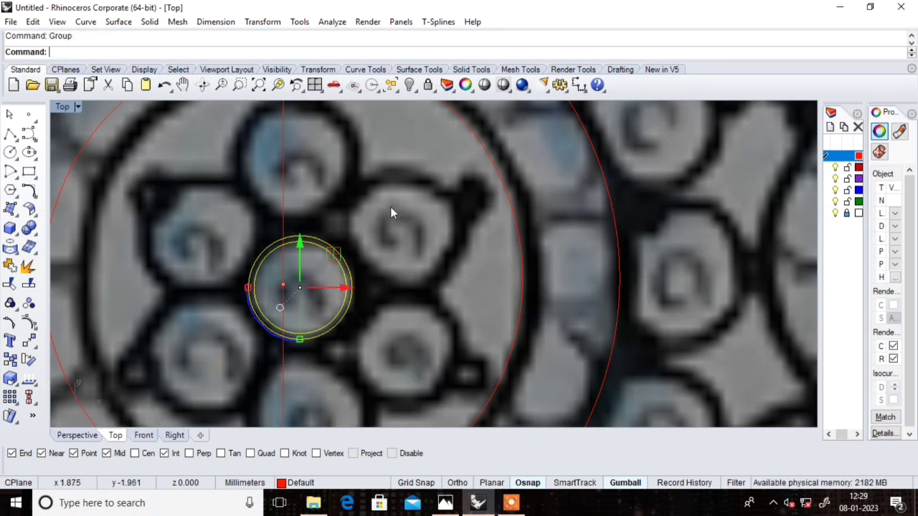
key(Escape)
click(340, 248)
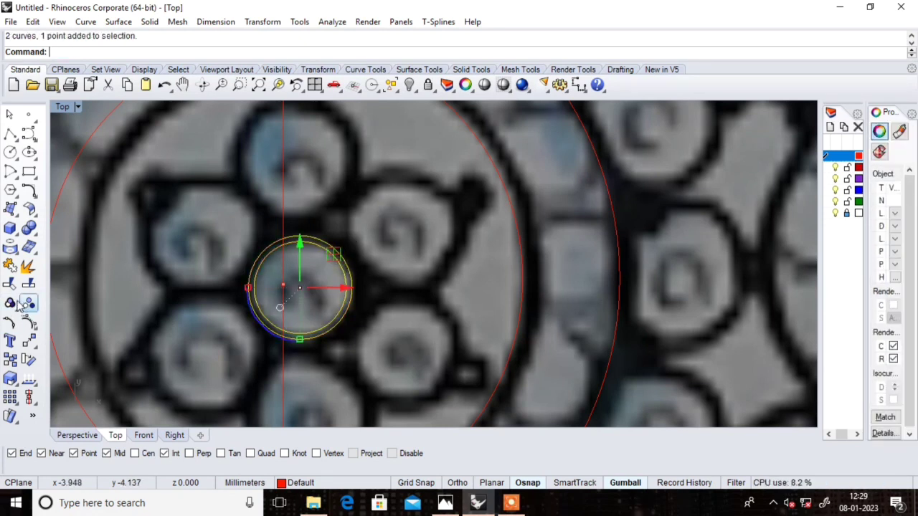
Step: Move the grouped circle pair from its centre onto the pendant's centre line at the middle lobe
click(28, 340)
click(300, 288)
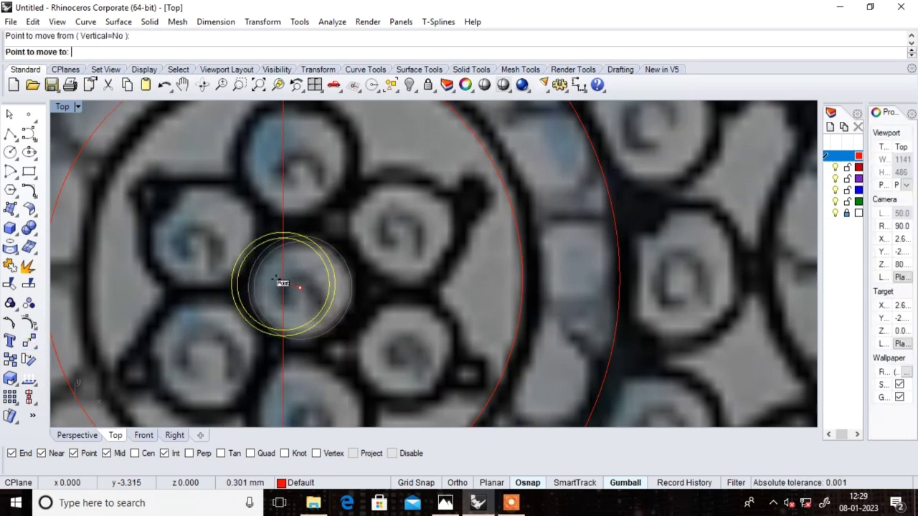
click(283, 284)
key(Escape)
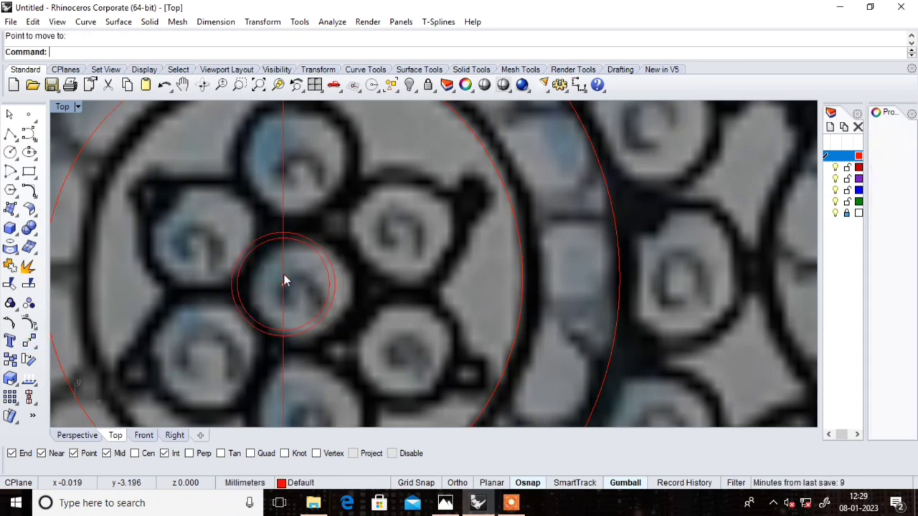
scroll(285, 284, down, 2)
scroll(287, 273, up, 2)
click(295, 228)
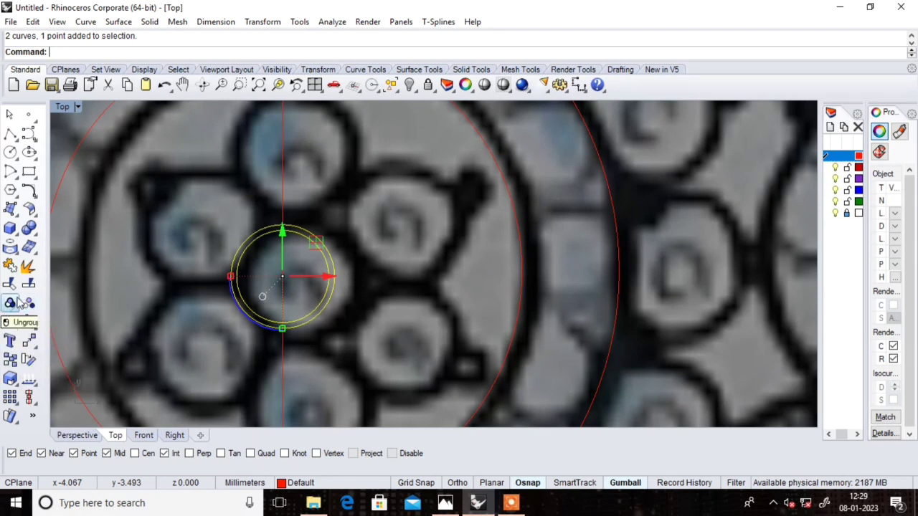
Step: Copy the circle pair from its centre onto the upper lobe
click(11, 361)
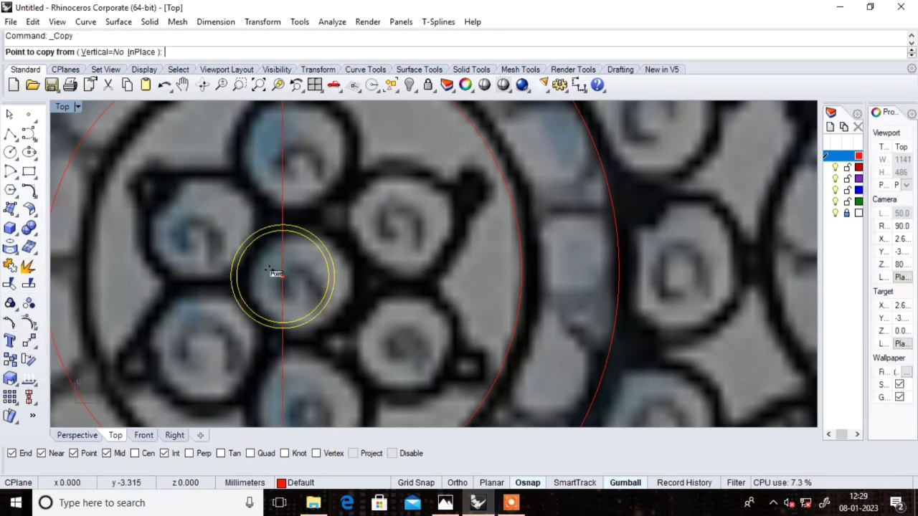
click(282, 276)
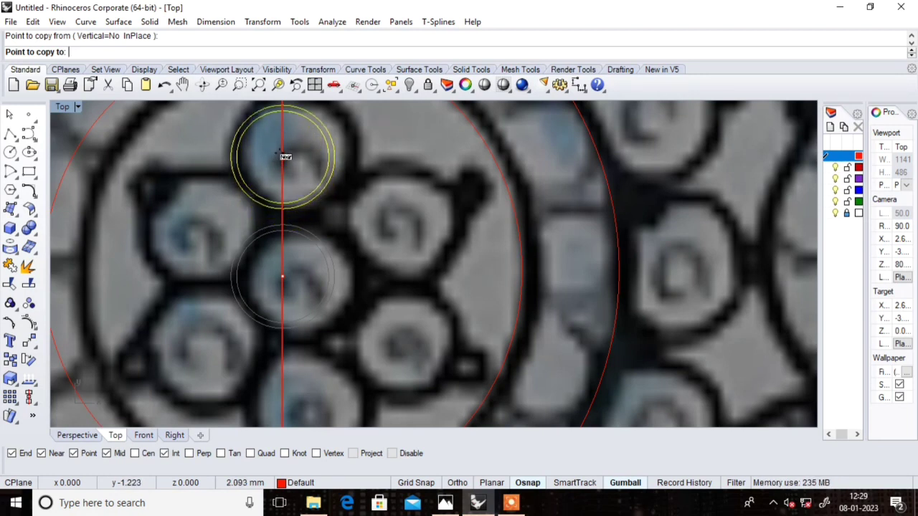
click(285, 162)
key(Return)
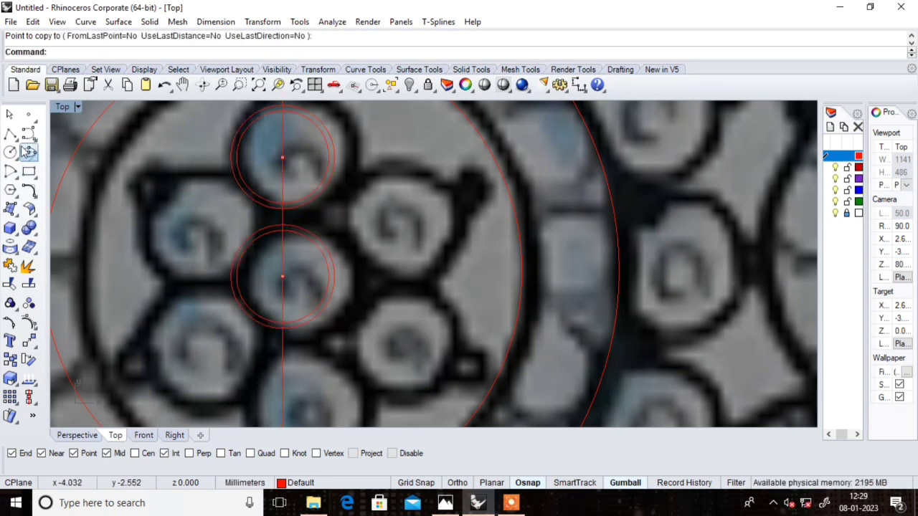
Step: Draw a 0.6-diameter circle centred at the top of the lower circle pair
click(10, 152)
scroll(270, 225, up, 1)
scroll(270, 224, up, 1)
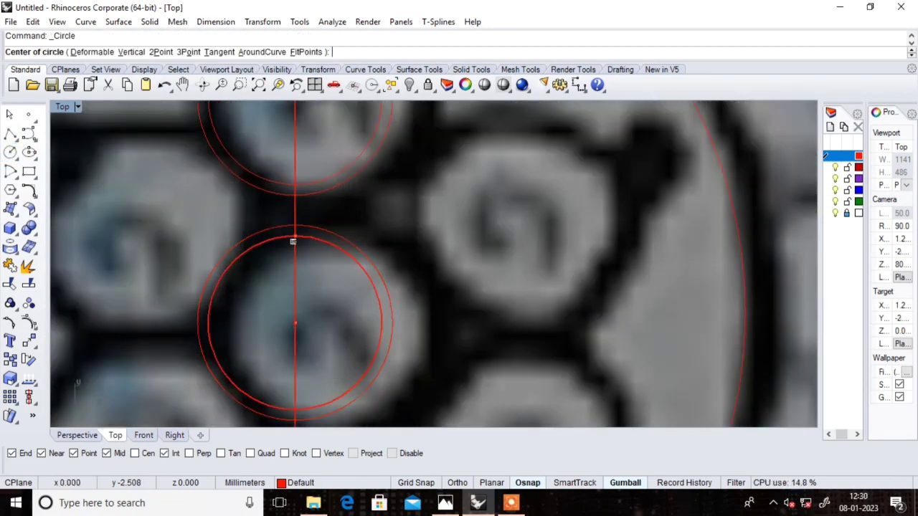
click(294, 237)
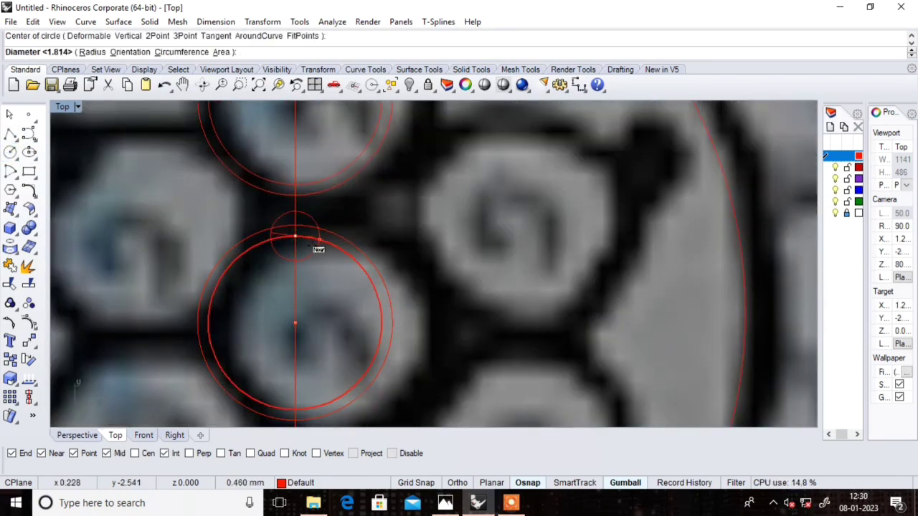
text(.6)
key(Return)
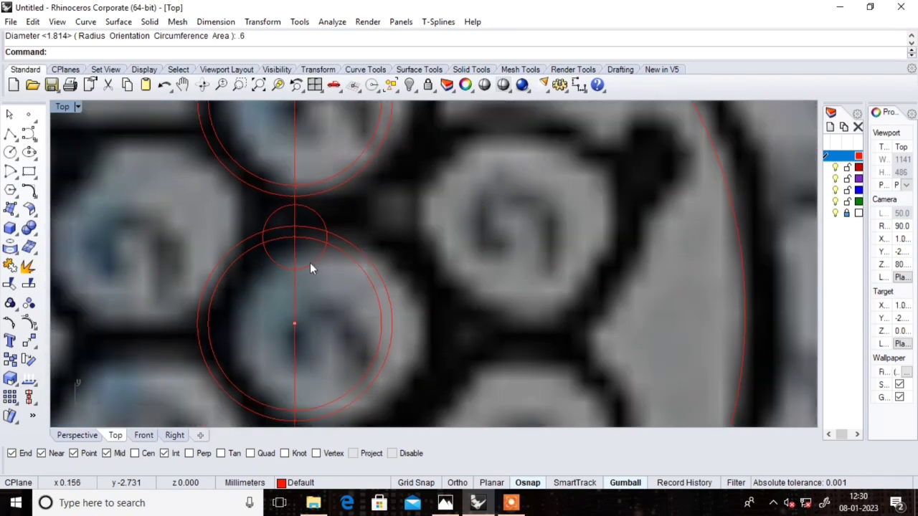
scroll(310, 263, down, 2)
scroll(312, 277, up, 2)
Step: Move the small circle up so it sits between the upper and lower circle pairs
click(310, 259)
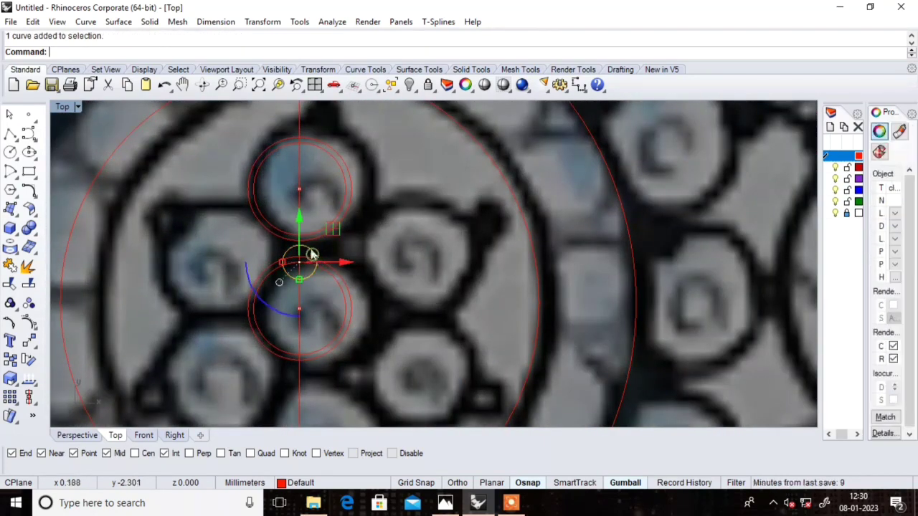
drag(300, 224, 301, 208)
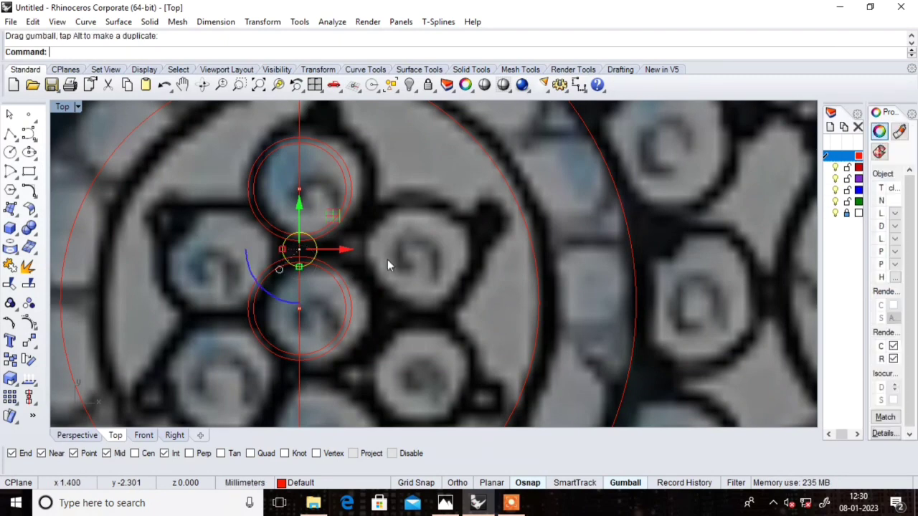
click(403, 269)
scroll(324, 250, down, 5)
scroll(330, 226, up, 5)
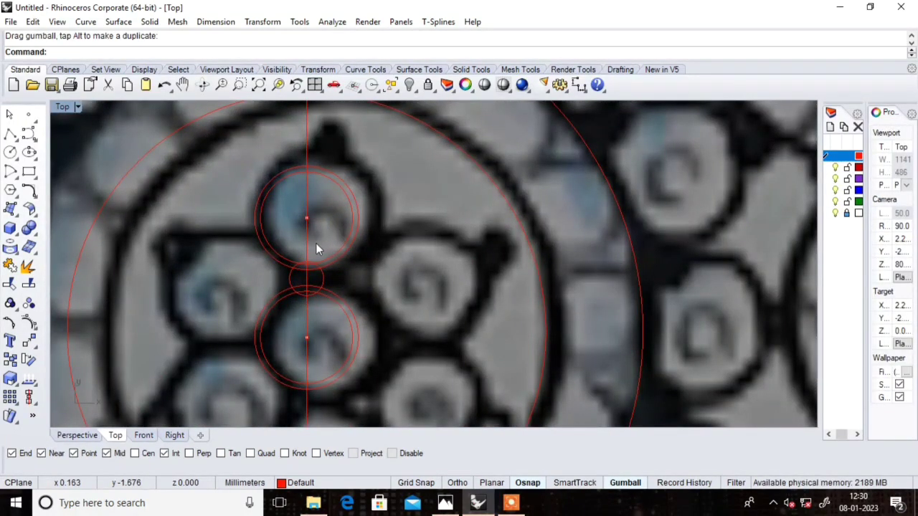
Step: Nudge the upper circle pair slightly to adjust its vertical position
click(337, 260)
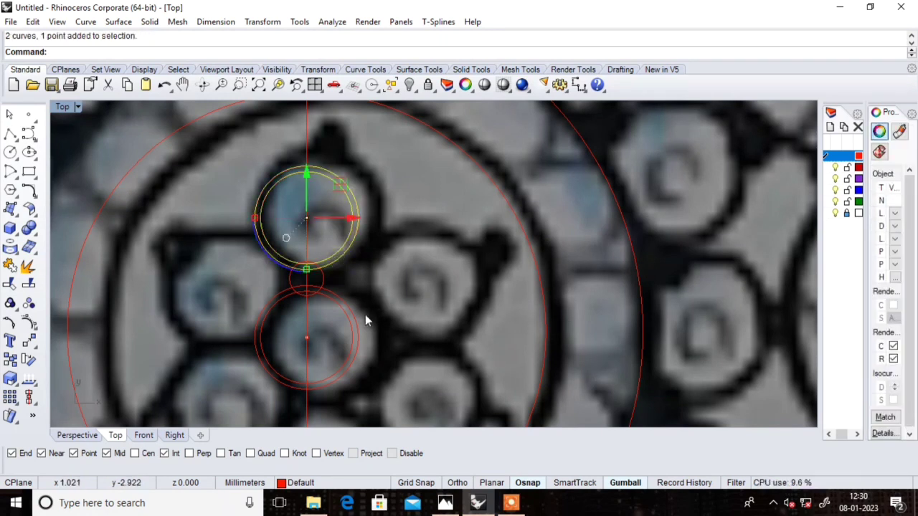
drag(304, 174, 307, 173)
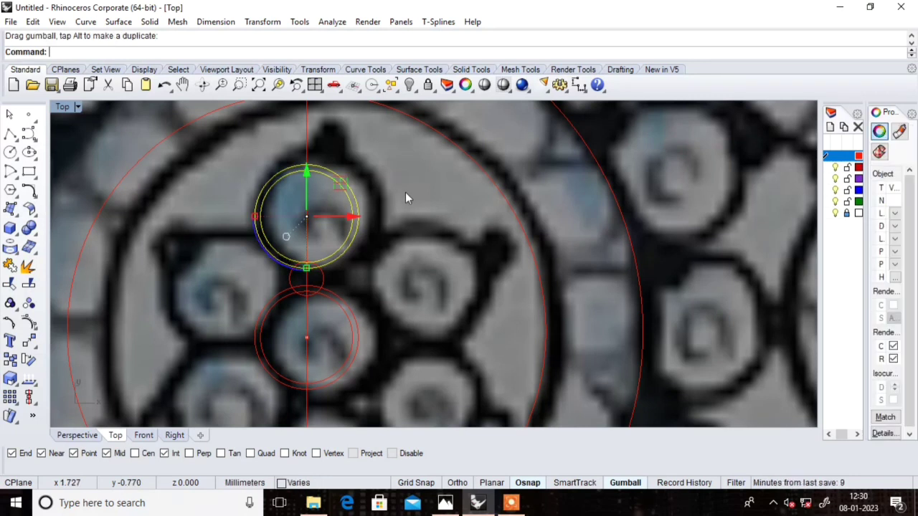
click(451, 251)
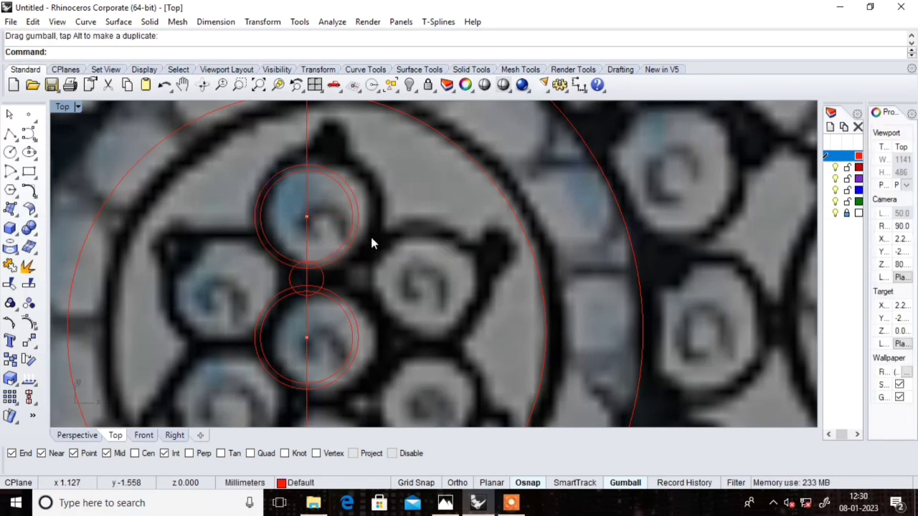
Step: Ungroup the lower circle pair into separate circles and centroid point
click(332, 289)
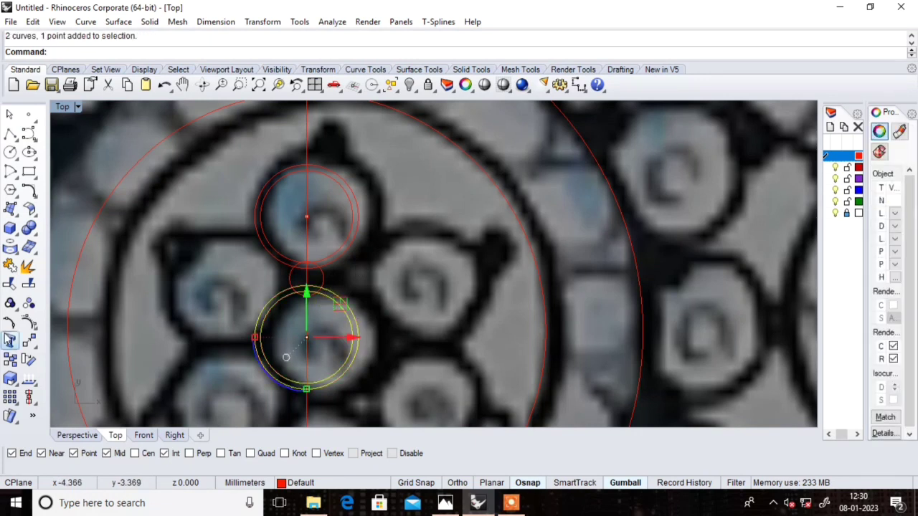
click(28, 303)
key(Escape)
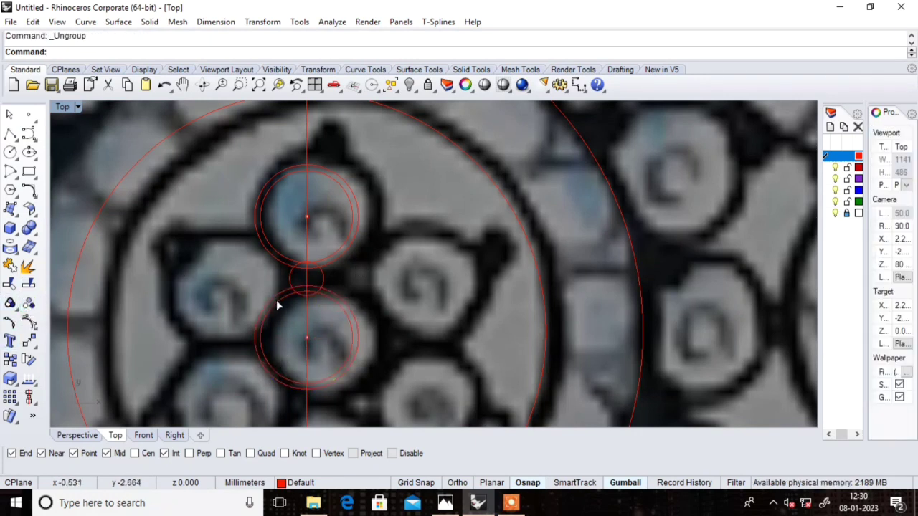
Step: Delete the inner lower circle and offset the remaining one 0.2 inward
click(276, 300)
key(Delete)
click(278, 302)
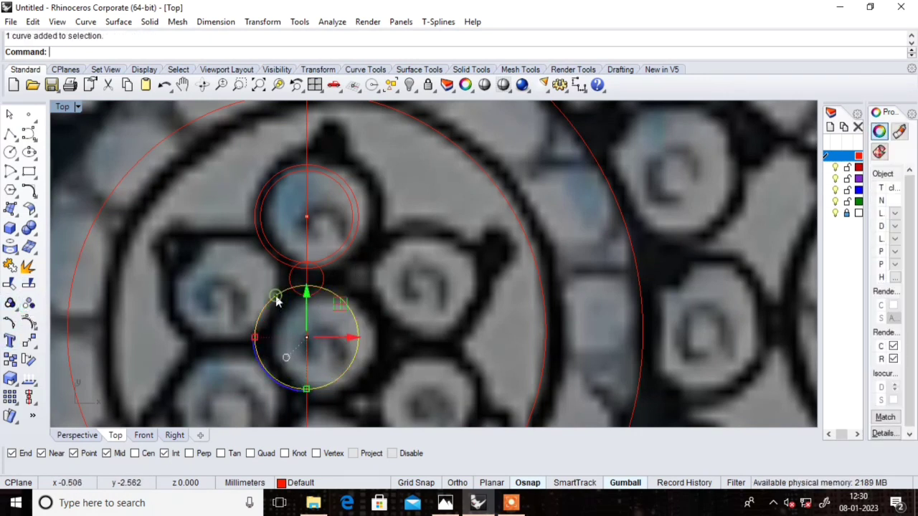
click(28, 190)
click(84, 217)
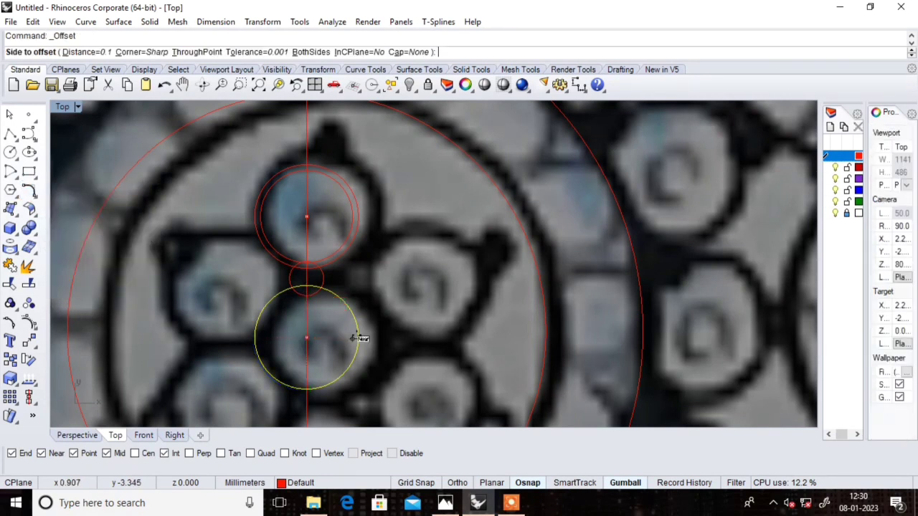
text(.2)
key(Return)
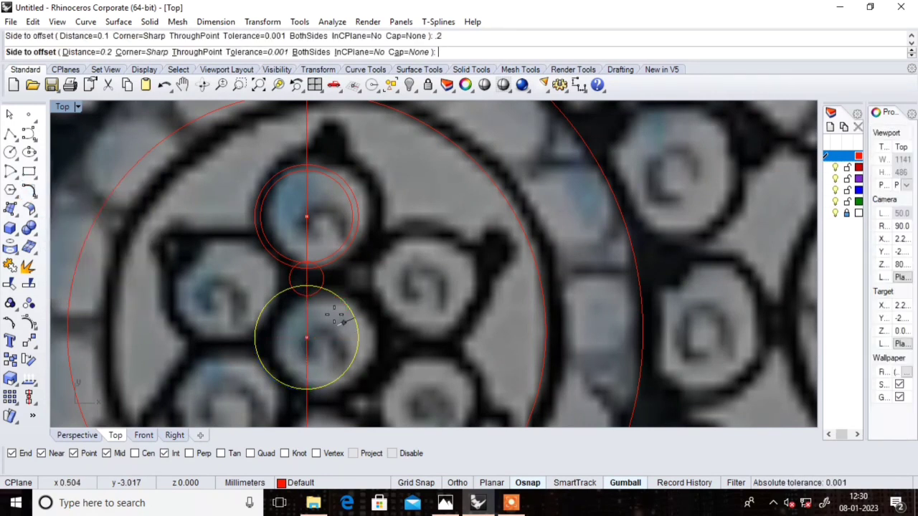
click(313, 295)
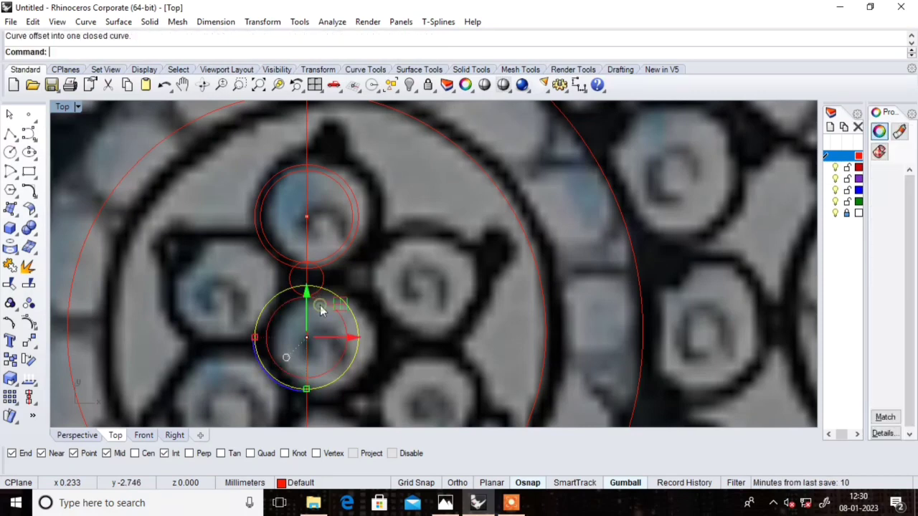
key(Escape)
Step: Delete the upper circle pair
scroll(372, 247, down, 2)
scroll(371, 248, up, 2)
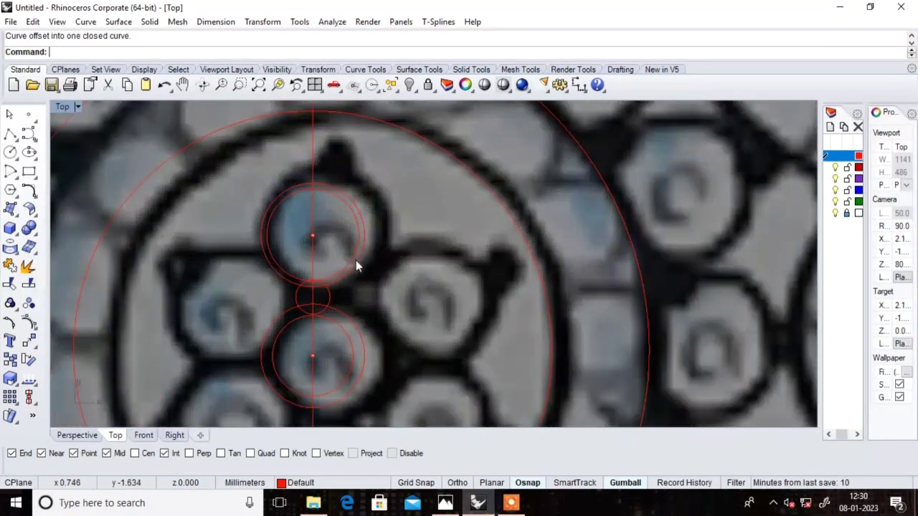
click(357, 261)
key(Delete)
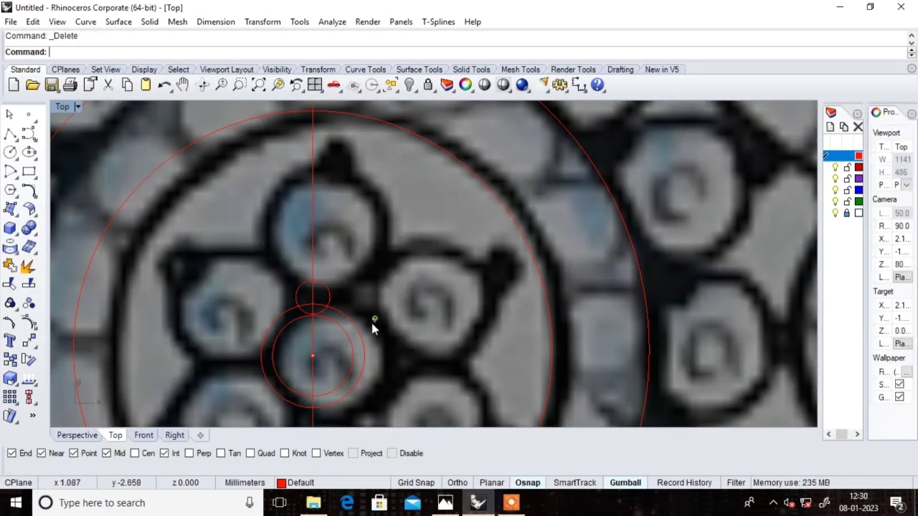
Step: Copy and paste the two lower circles as a duplicate pair
drag(375, 319, 337, 387)
scroll(328, 379, up, 2)
scroll(313, 362, up, 2)
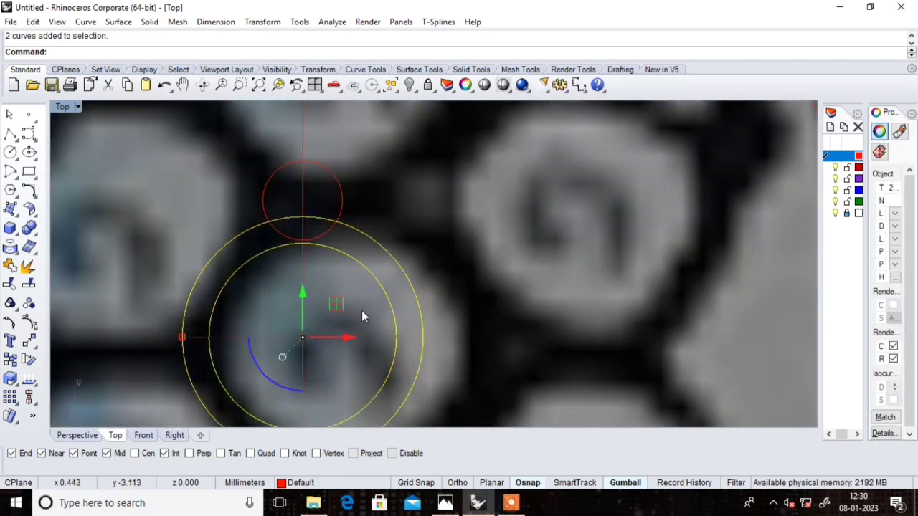
key(ctrl+c)
key(ctrl+v)
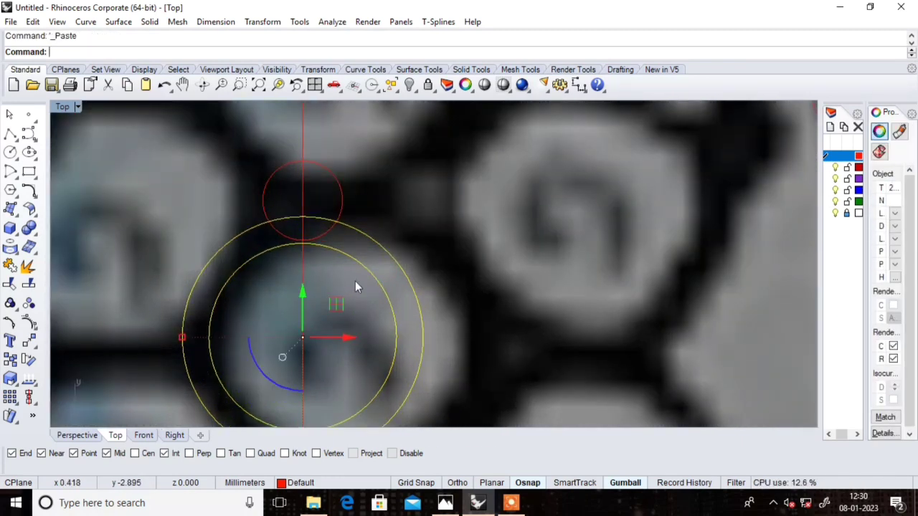
Step: Move the pasted pair up onto the pendant's upper lobe, then select it
drag(306, 303, 293, 153)
scroll(328, 310, down, 2)
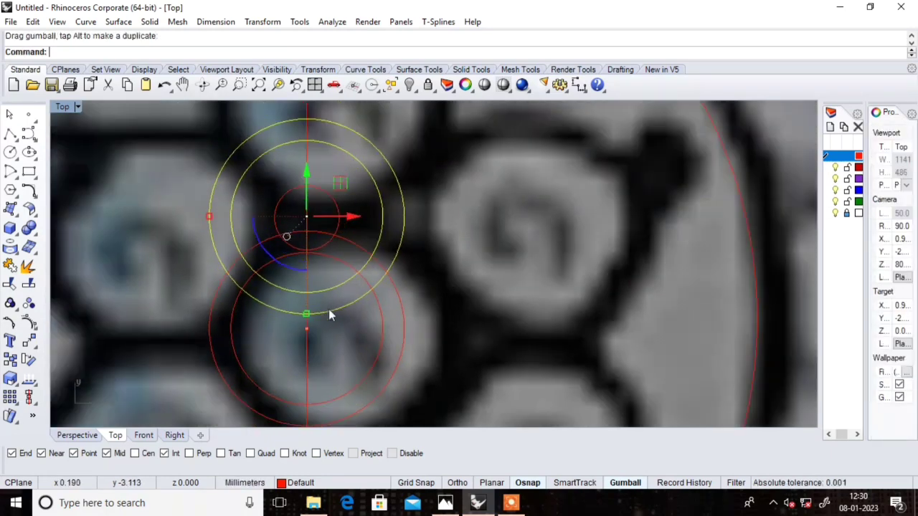
scroll(328, 307, down, 1)
drag(313, 205, 318, 134)
click(473, 189)
scroll(418, 226, down, 3)
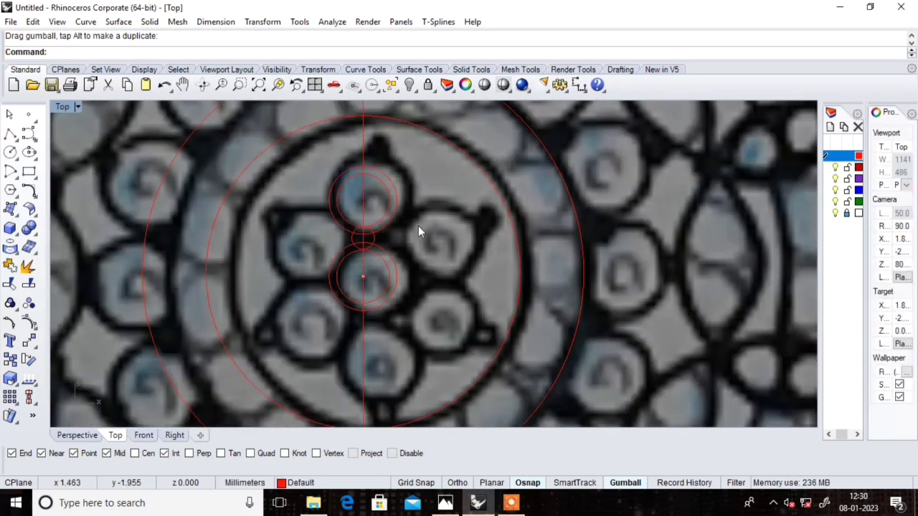
scroll(374, 236, down, 3)
scroll(423, 244, down, 2)
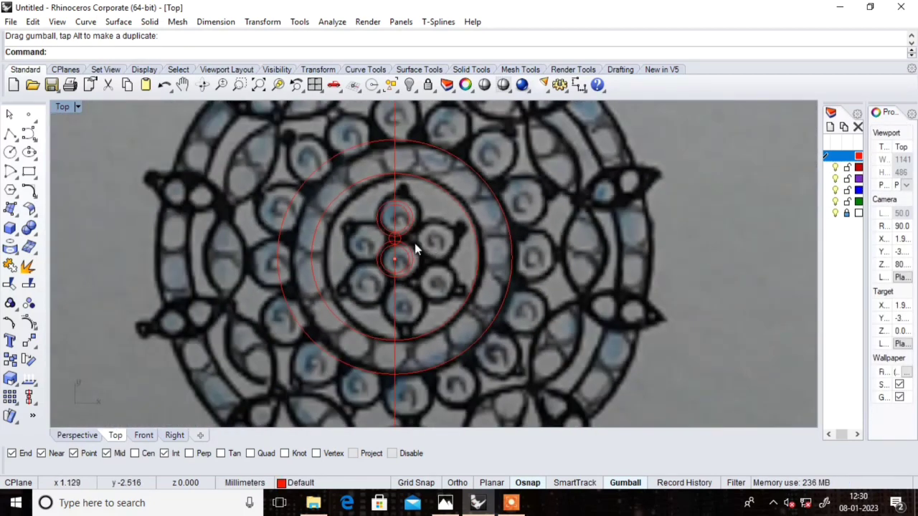
scroll(409, 245, up, 5)
scroll(414, 222, up, 2)
scroll(430, 185, up, 1)
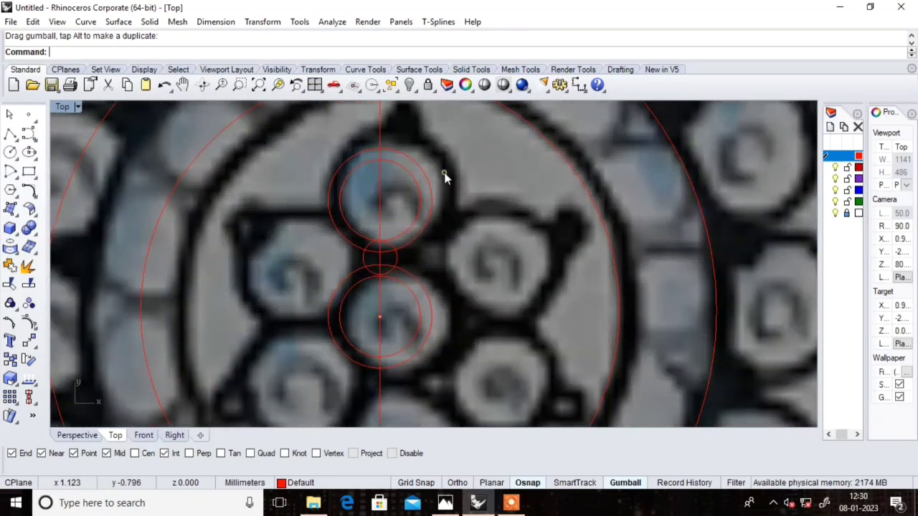
drag(418, 215, 417, 215)
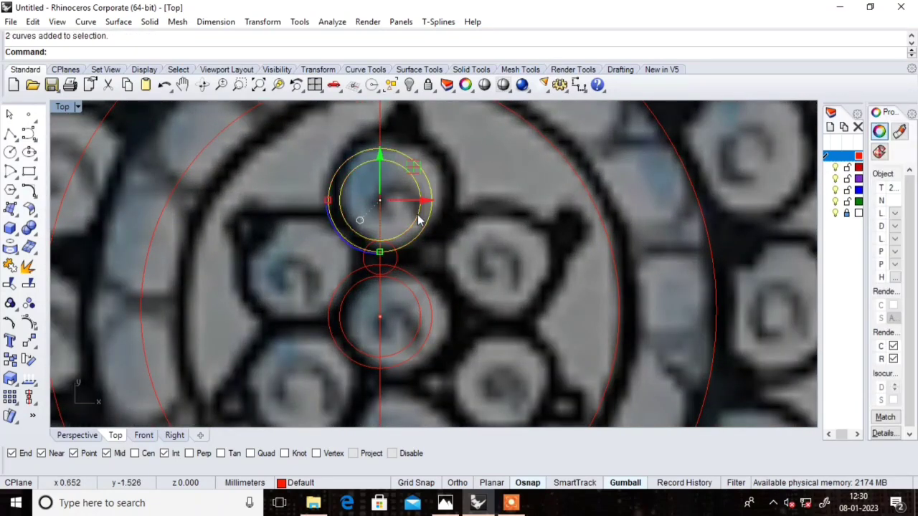
Step: Polar-array the upper ring pair and small connector circle 6 times around the central circle
shift+click(396, 264)
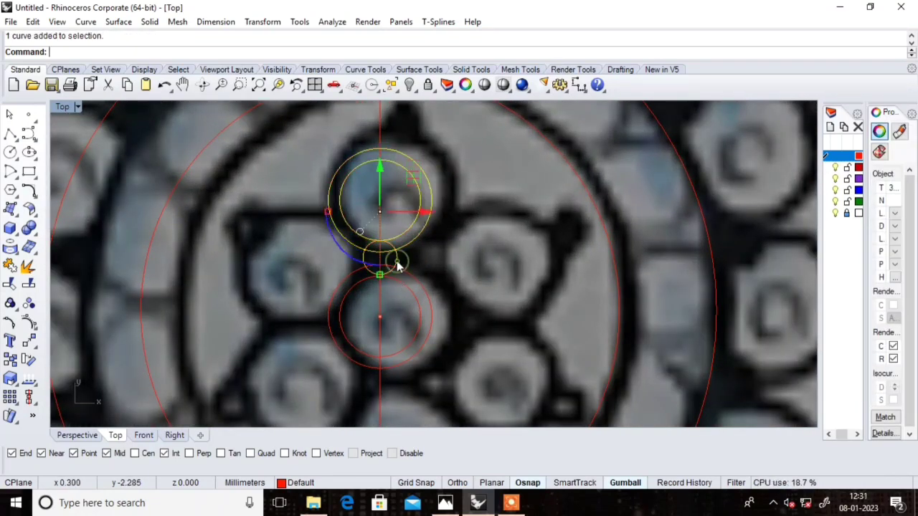
click(16, 404)
click(48, 404)
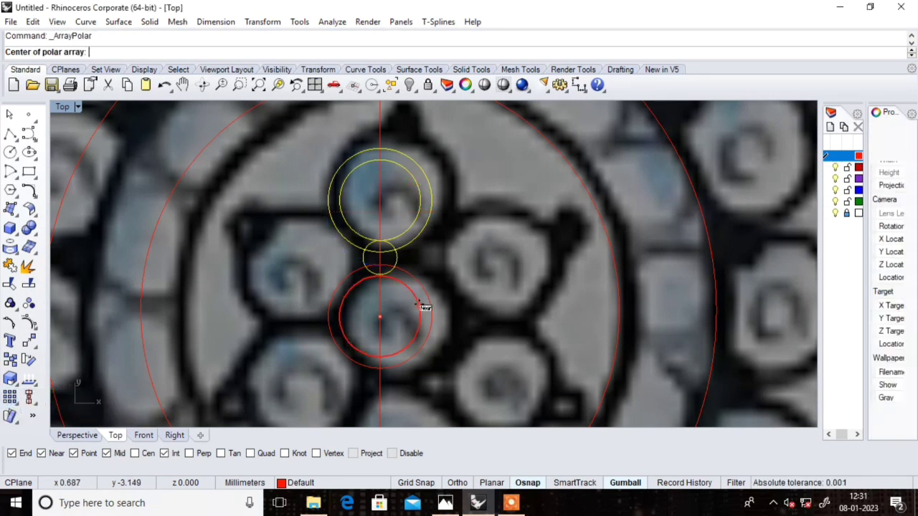
click(380, 317)
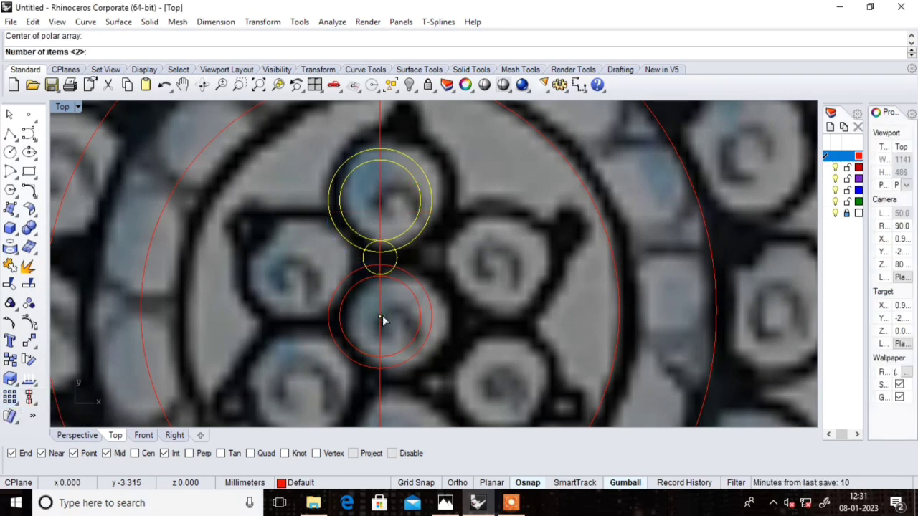
text(6)
key(Return)
key(Return)
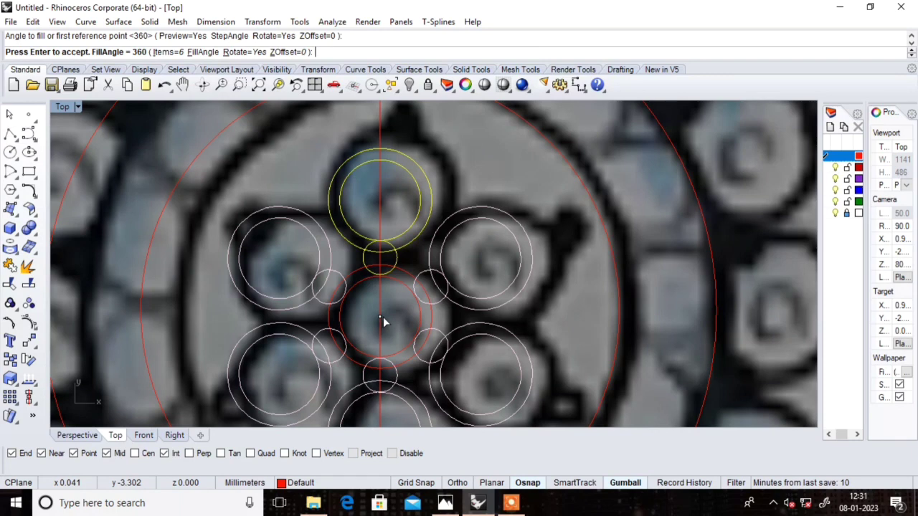
scroll(382, 318, down, 3)
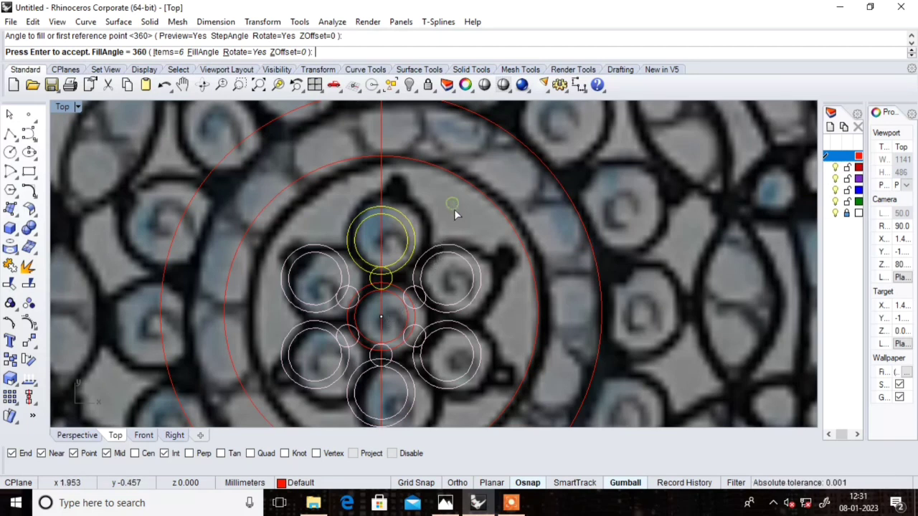
key(Return)
Step: Copy and paste the small linking circle between the petals in place
scroll(390, 303, down, 3)
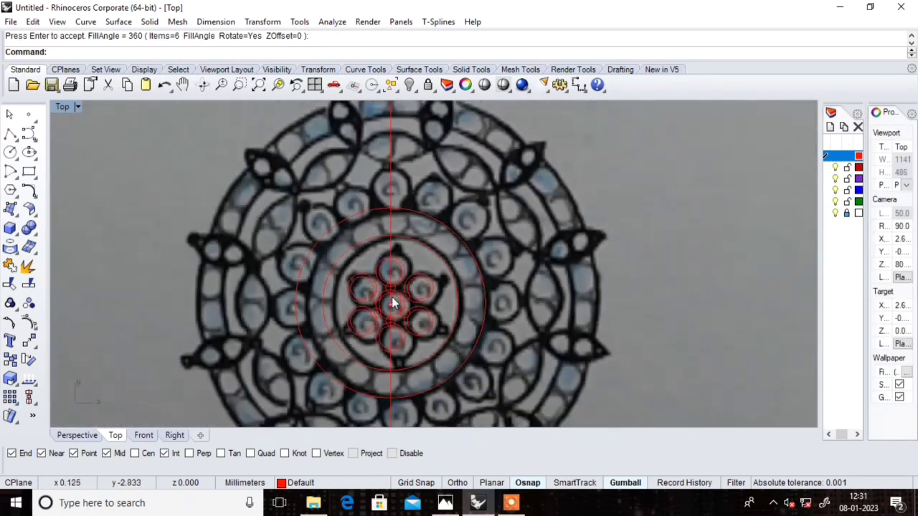
scroll(389, 287, up, 3)
click(10, 152)
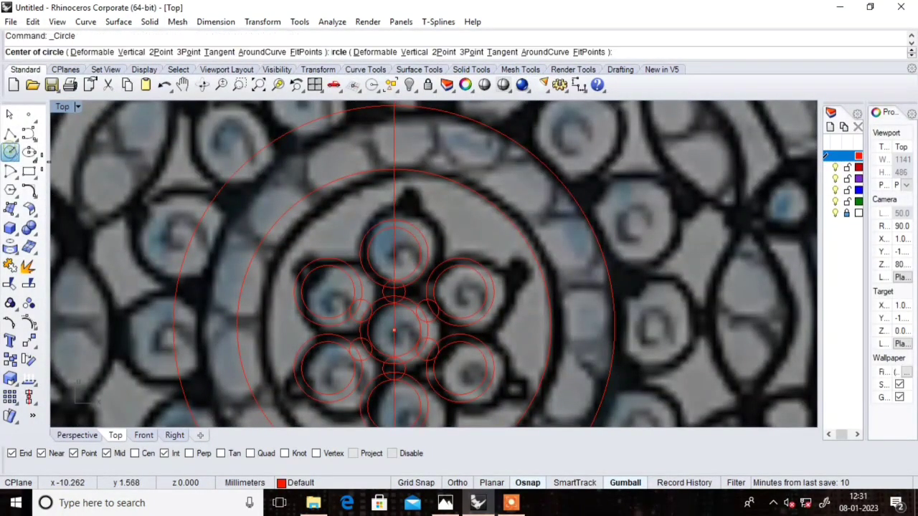
scroll(355, 284, up, 2)
click(374, 334)
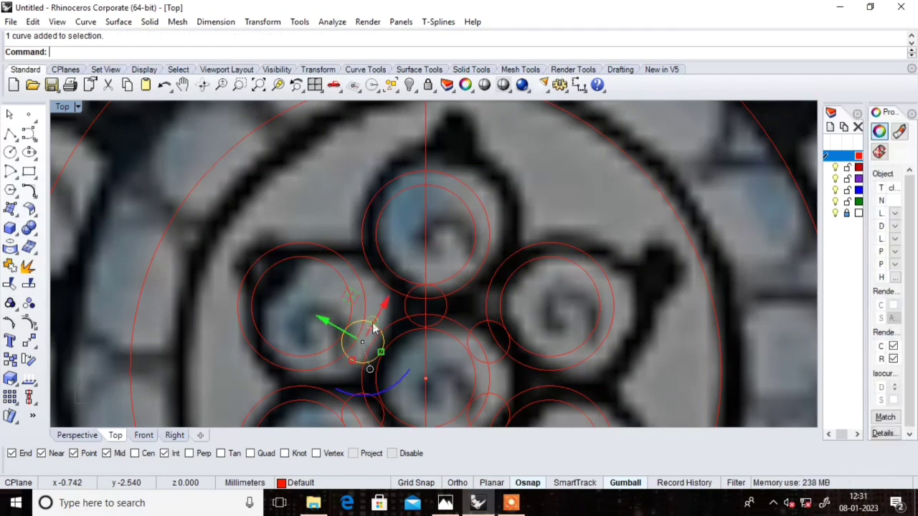
key(ctrl+c)
key(ctrl+v)
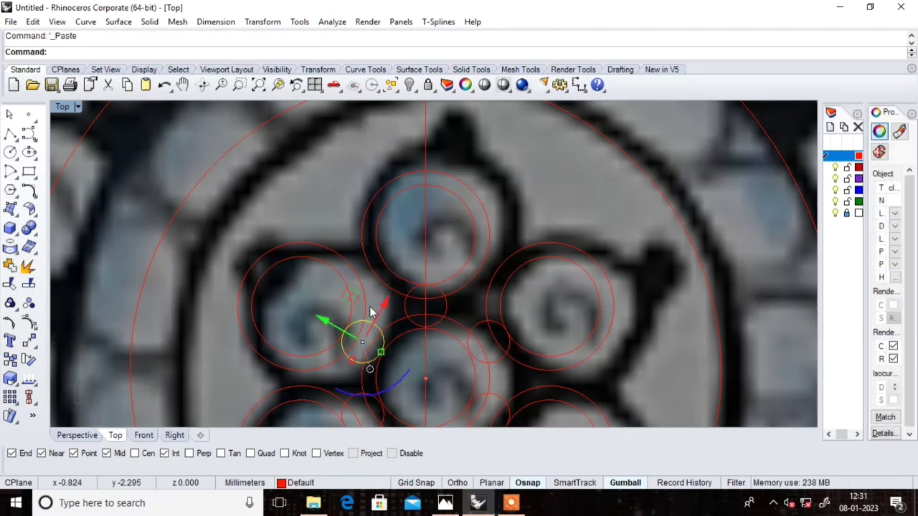
Step: Move the pasted circle up-left into the gap between the top and upper-left petal rings
drag(388, 305, 316, 237)
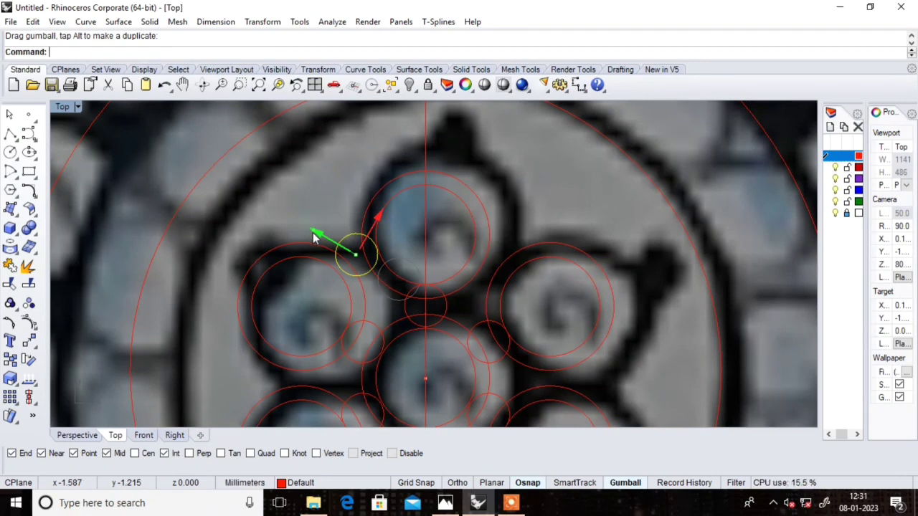
drag(377, 219, 378, 221)
scroll(363, 251, down, 2)
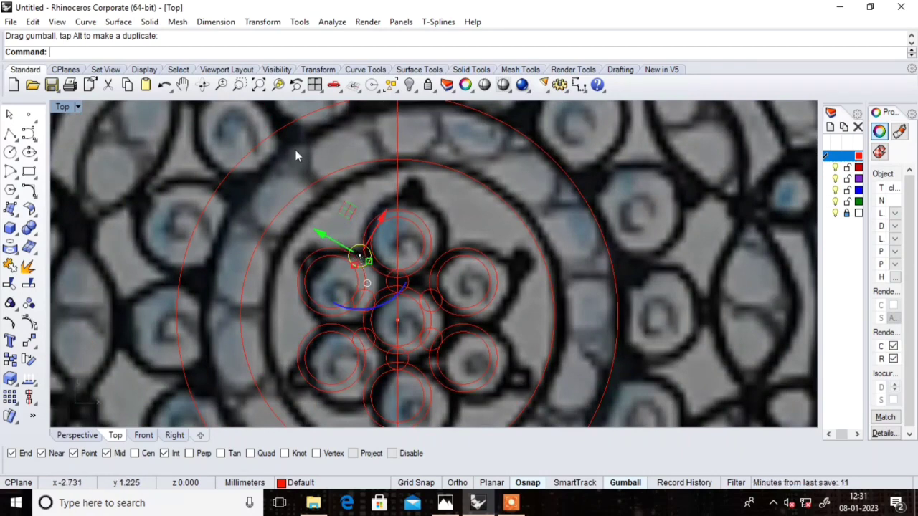
key(Escape)
scroll(348, 266, down, 1)
scroll(347, 263, down, 2)
scroll(349, 261, up, 4)
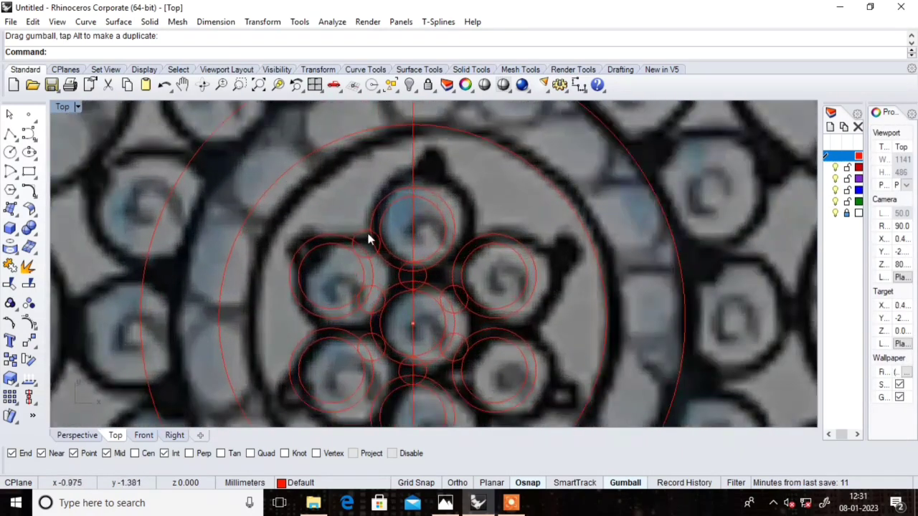
click(368, 239)
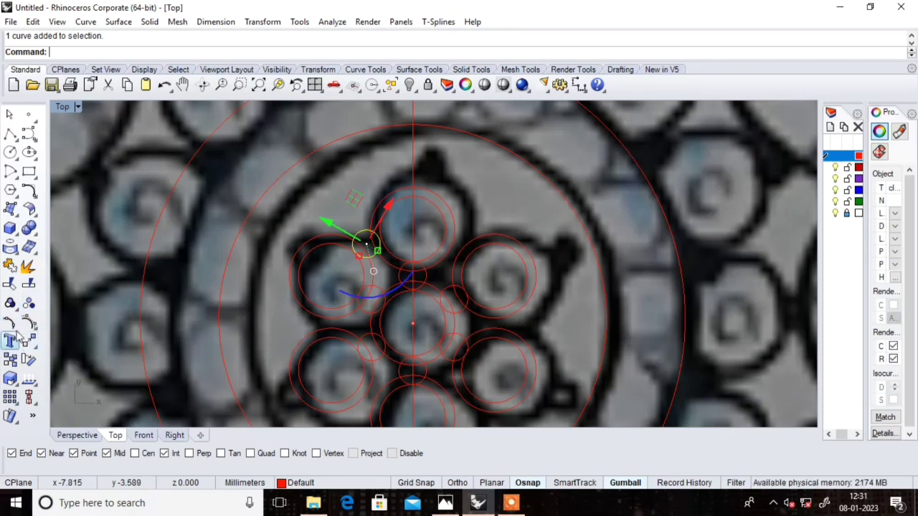
click(15, 402)
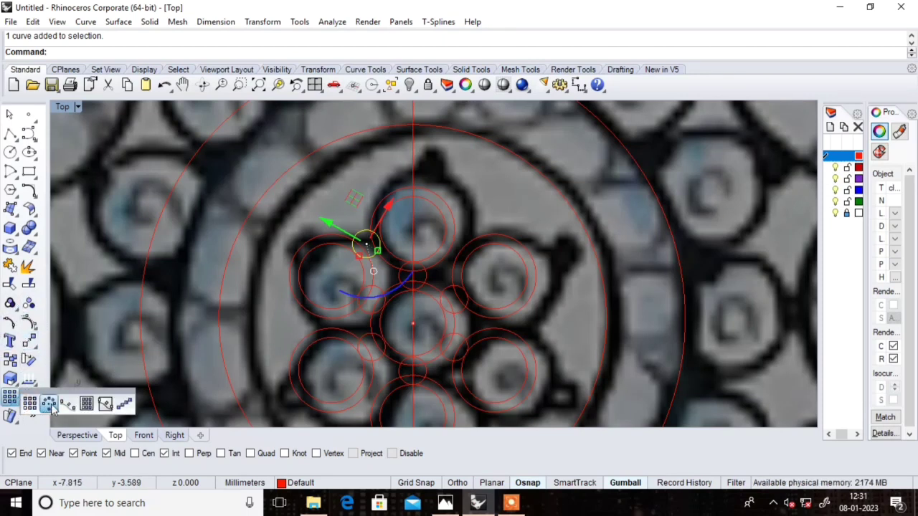
Step: Polar-array the small circle around the pendant centre with 6 items and 360° fill
click(48, 404)
click(16, 402)
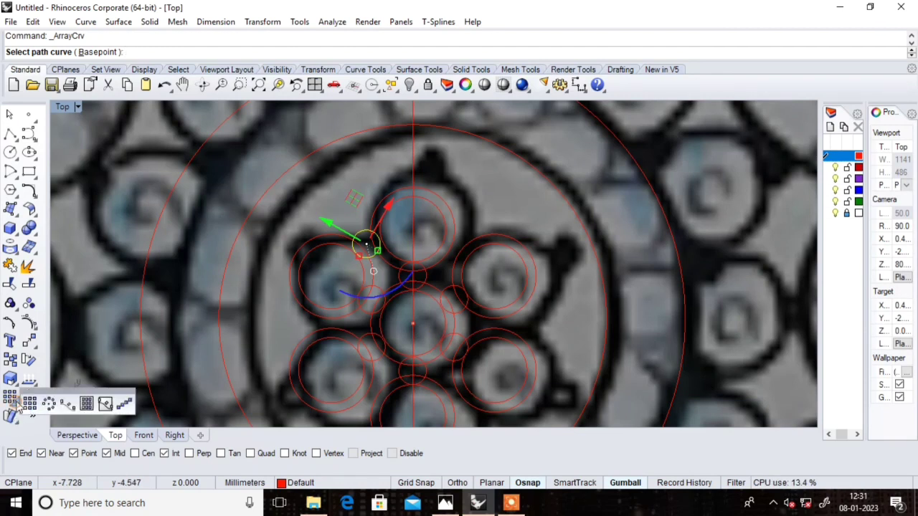
click(50, 405)
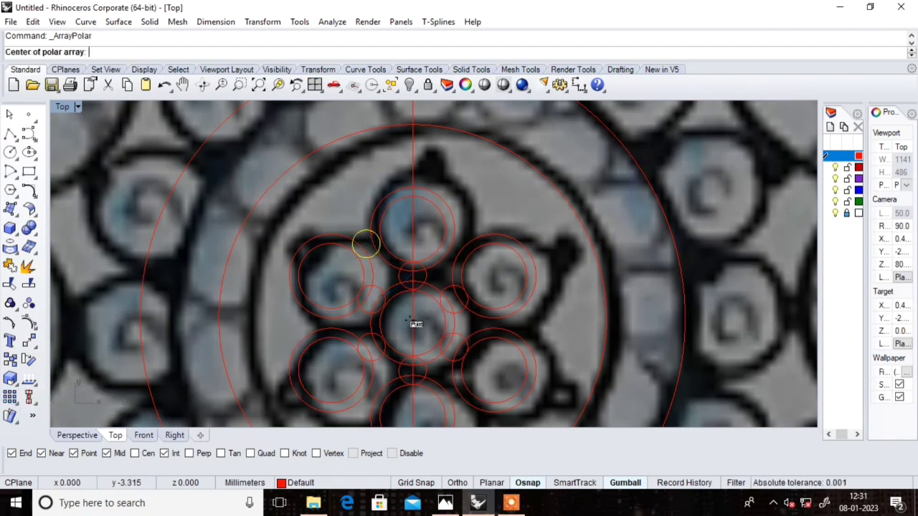
click(413, 325)
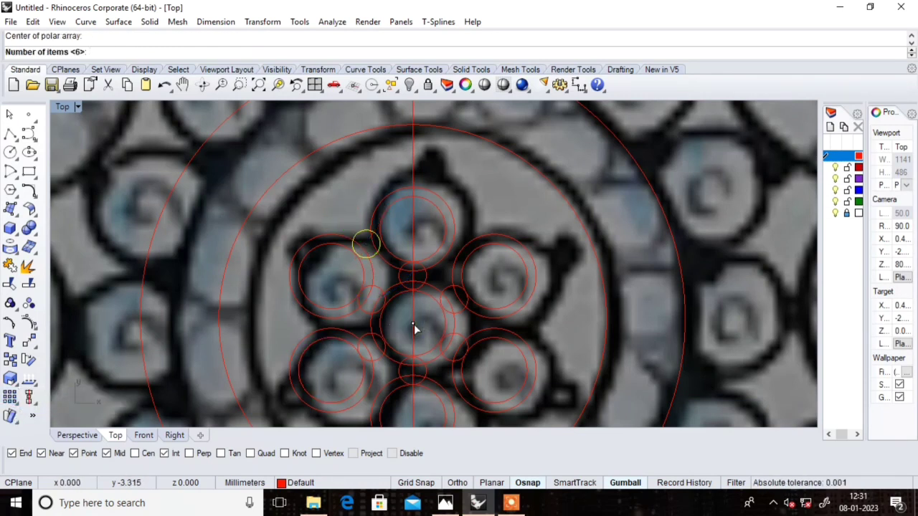
text(6)
key(Return)
key(Return)
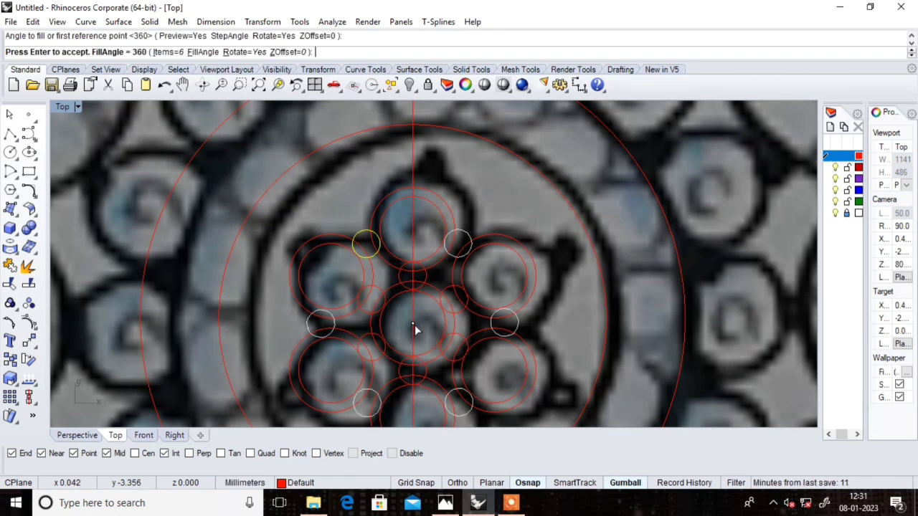
key(Return)
key(Escape)
scroll(482, 214, down, 2)
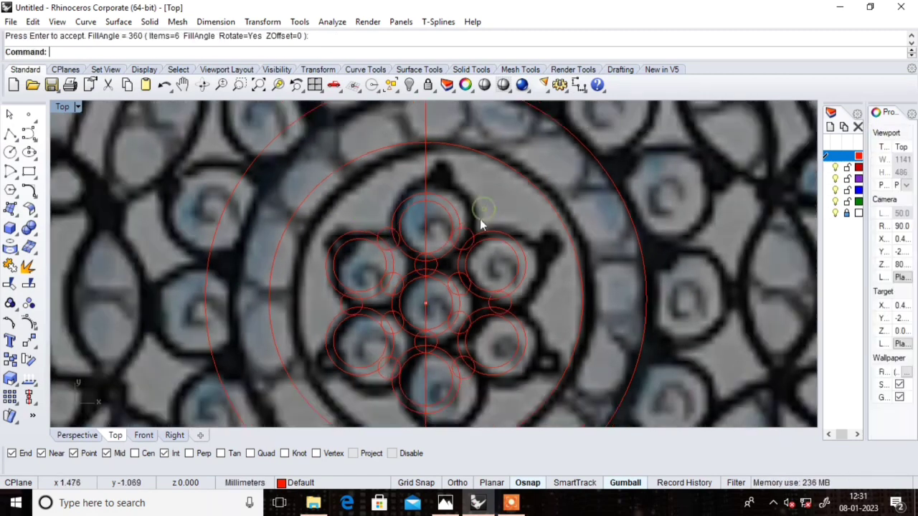
scroll(476, 226, up, 3)
Step: Repeat the six-copy polar array on another small linking circle around the pendant centre
click(473, 240)
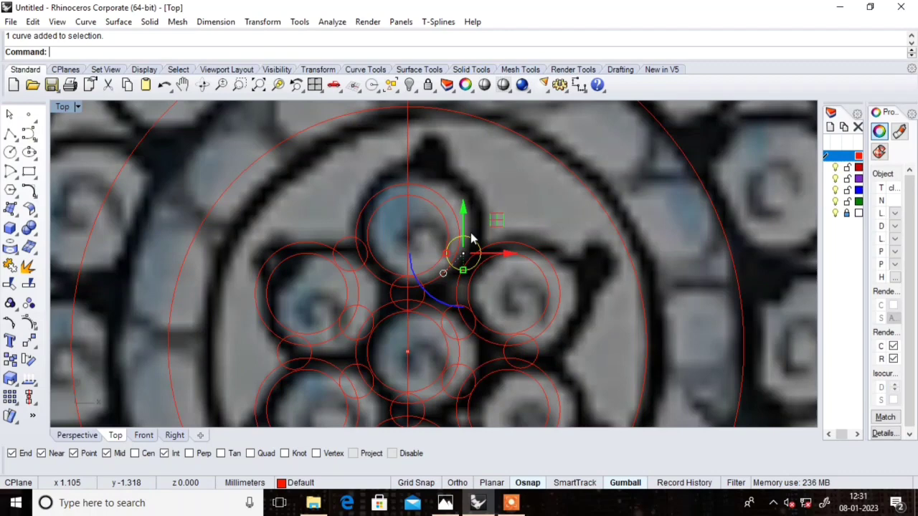
right_click(116, 267)
scroll(283, 247, up, 2)
scroll(404, 251, up, 2)
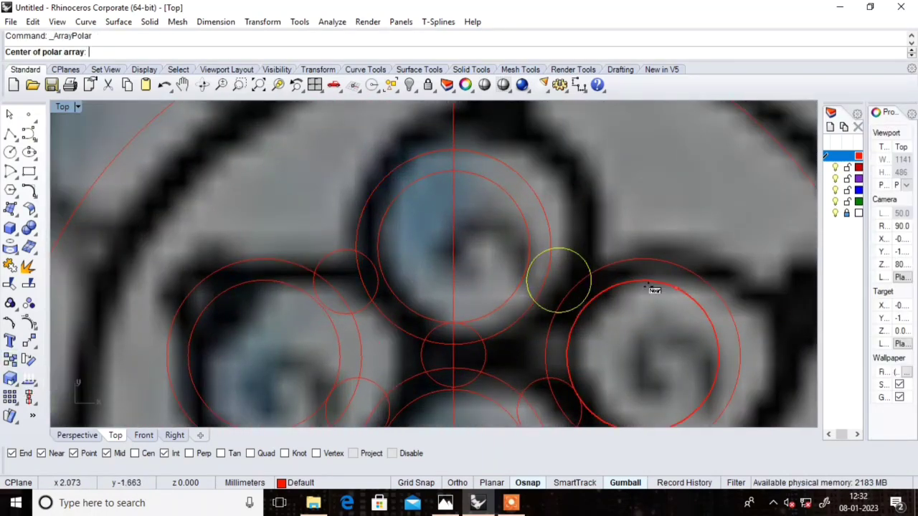
click(560, 283)
scroll(490, 301, down, 2)
scroll(502, 294, down, 2)
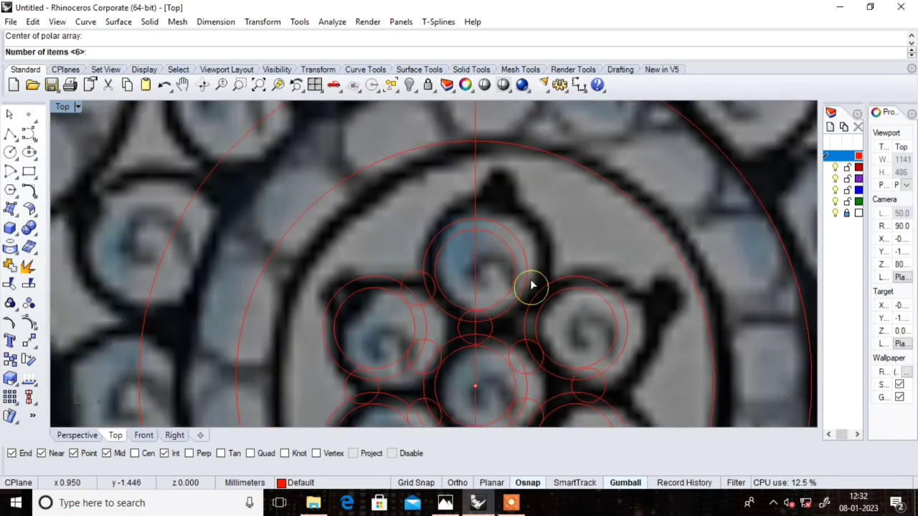
key(Return)
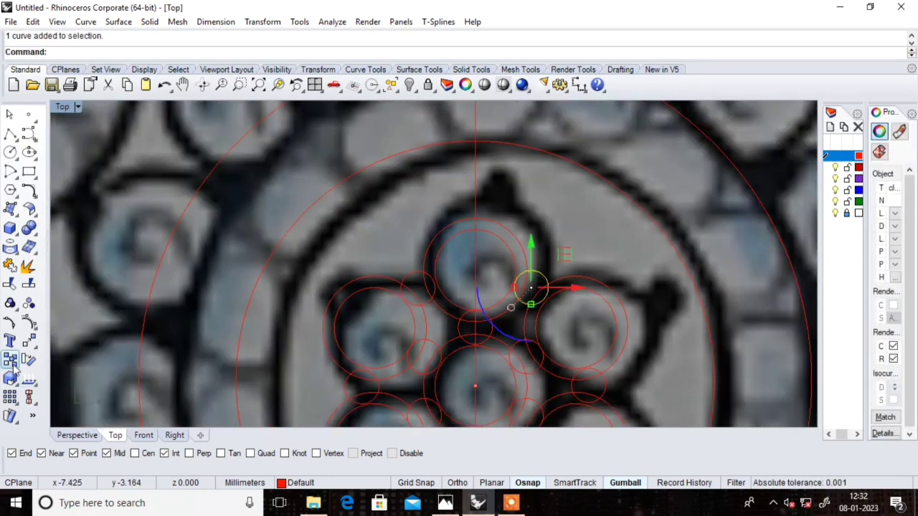
Step: Start copying the selected circle, then cancel the copy without placing it
right_click(527, 287)
click(536, 281)
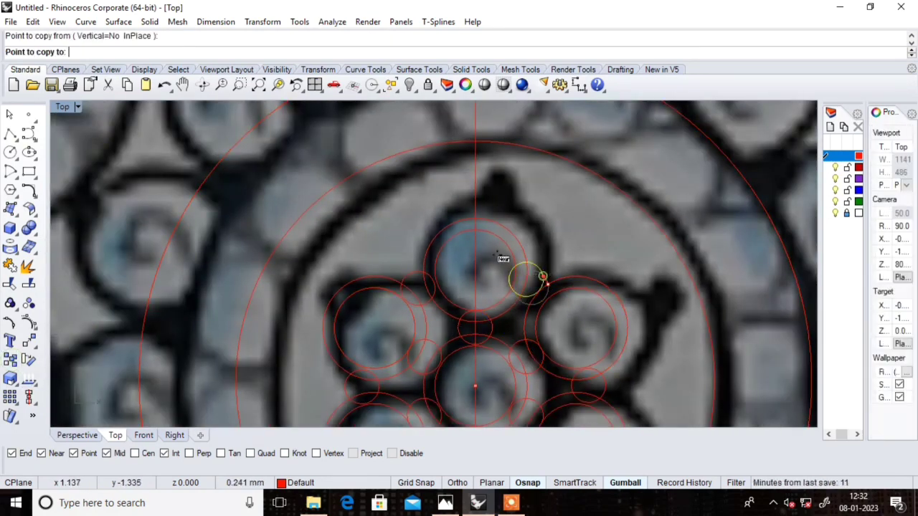
scroll(511, 267, down, 2)
scroll(473, 230, up, 3)
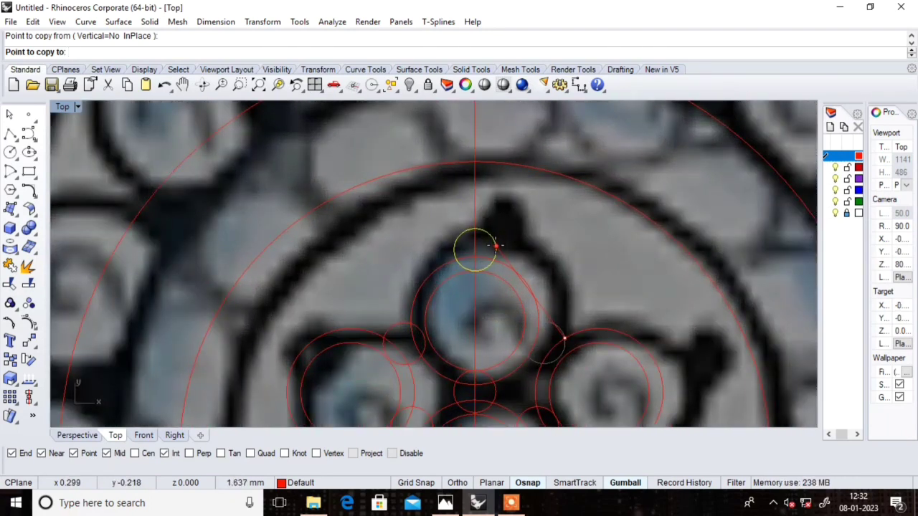
key(Escape)
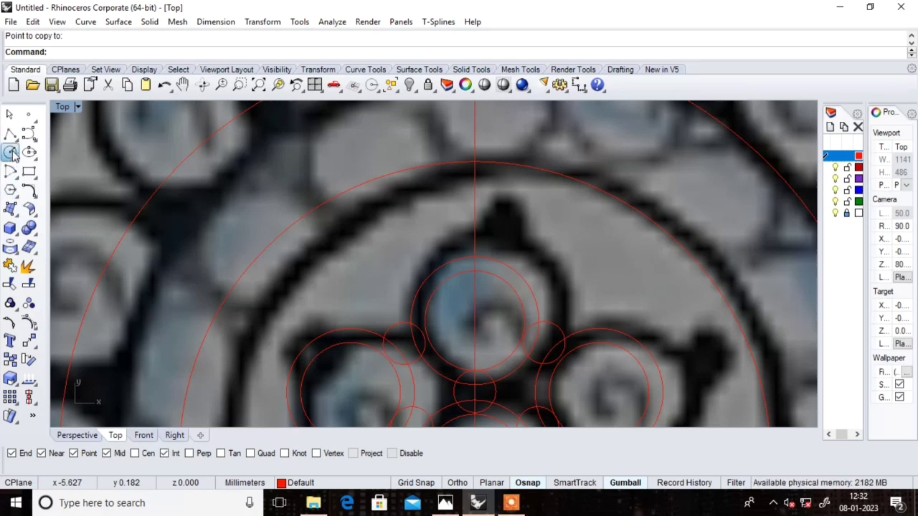
Step: Draw a 0.6 circle above the top petal and nudge it into the top point
click(11, 154)
click(474, 257)
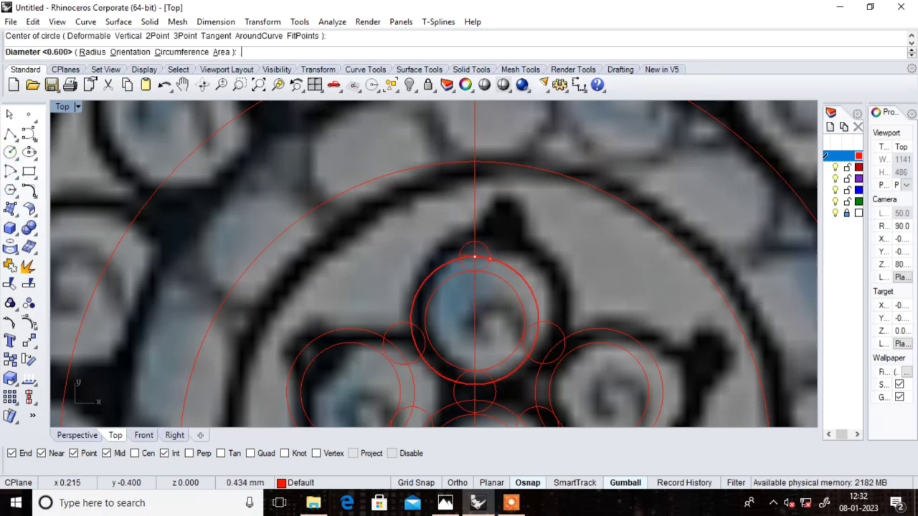
text(.6)
key(Return)
scroll(484, 248, down, 1)
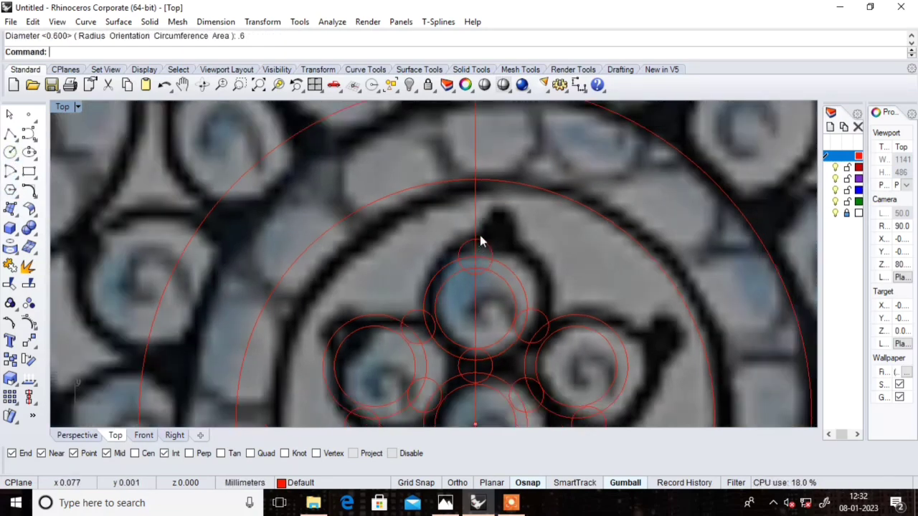
click(480, 244)
drag(476, 210, 476, 208)
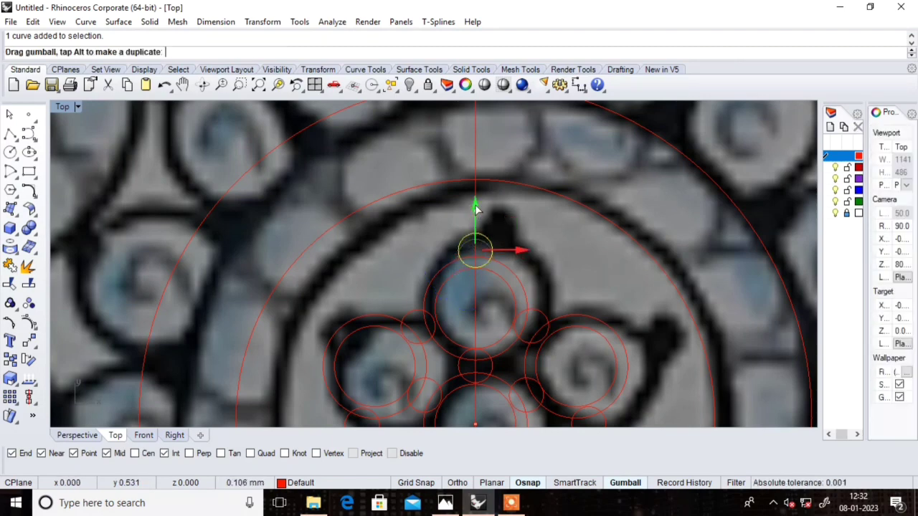
key(Escape)
scroll(476, 215, down, 3)
scroll(467, 277, up, 2)
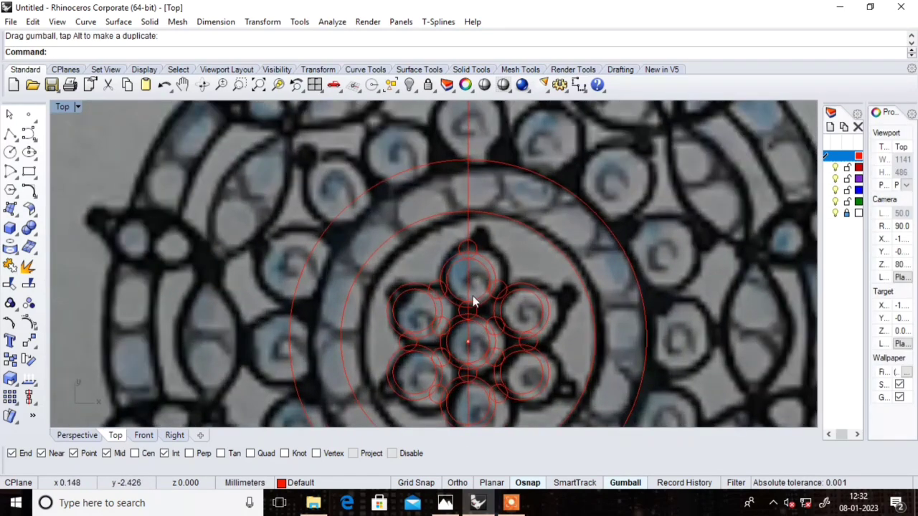
scroll(474, 301, up, 2)
Step: Polar-array the small top circle 6 times around the pendant's centre
click(479, 212)
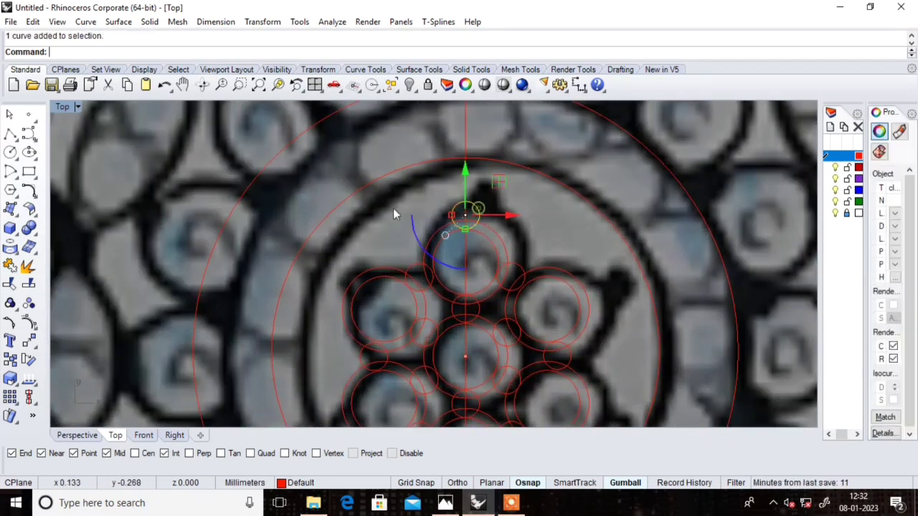
click(18, 401)
click(50, 403)
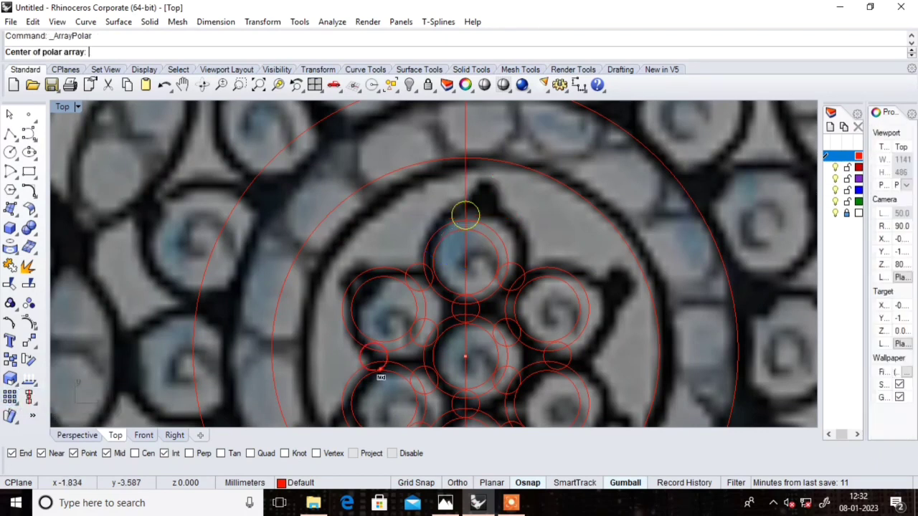
click(467, 360)
text(6)
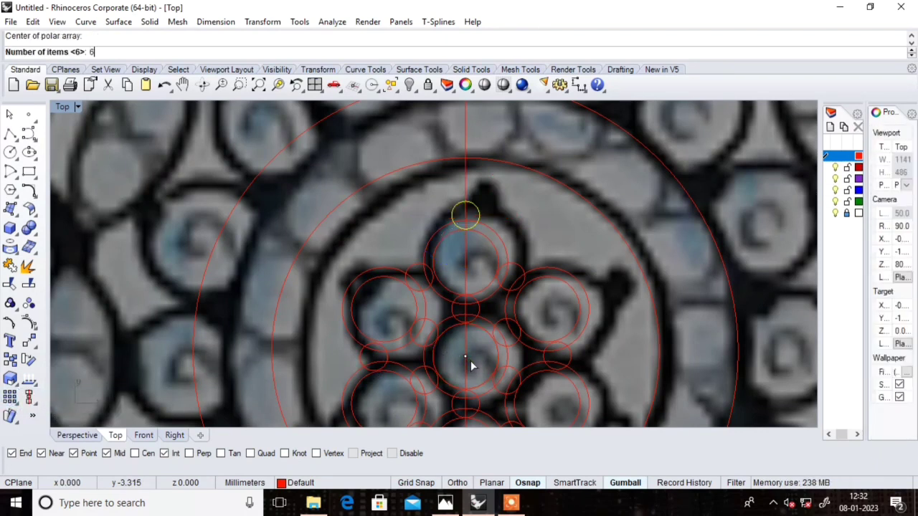
key(Return)
key(Return)
key(Return)
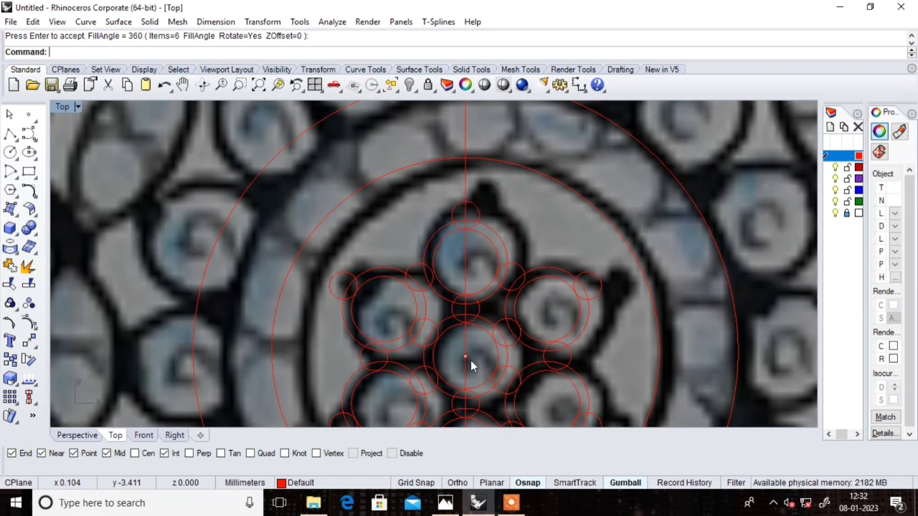
scroll(470, 366, down, 3)
scroll(475, 322, down, 3)
scroll(480, 280, down, 3)
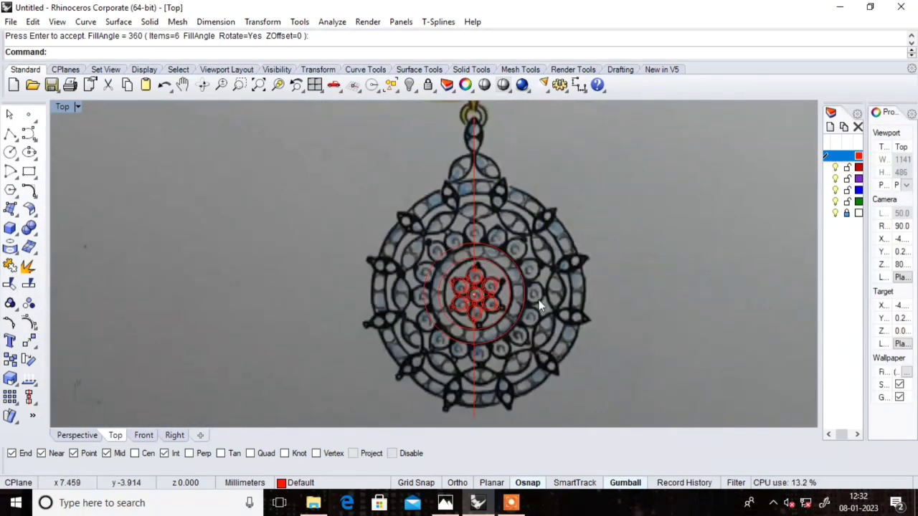
scroll(539, 299, up, 3)
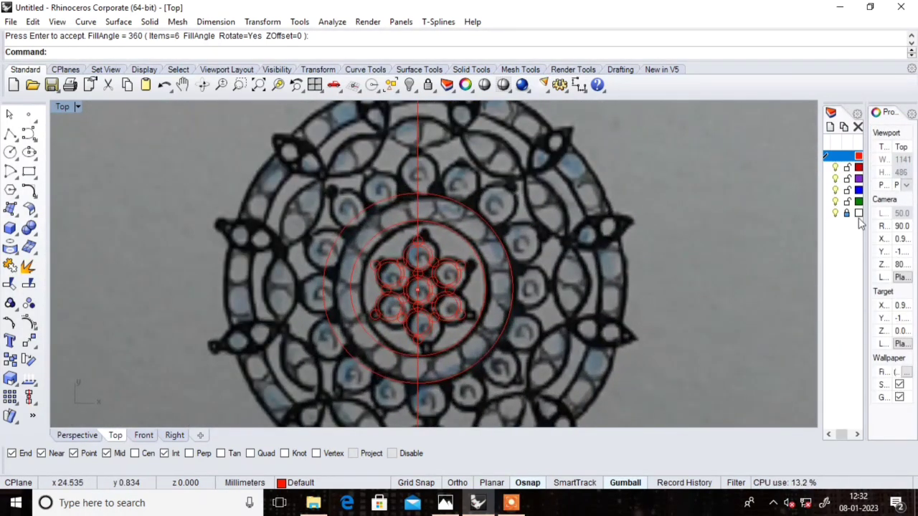
click(835, 213)
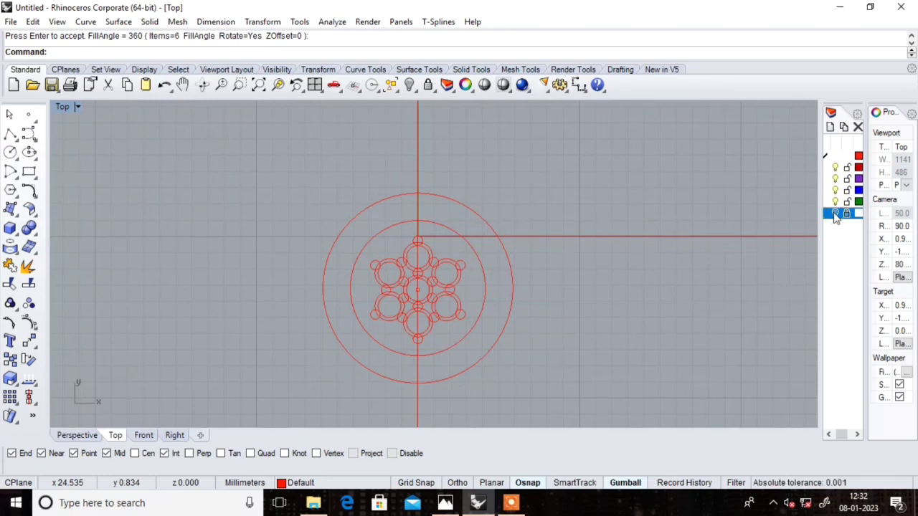
click(834, 214)
scroll(612, 201, down, 3)
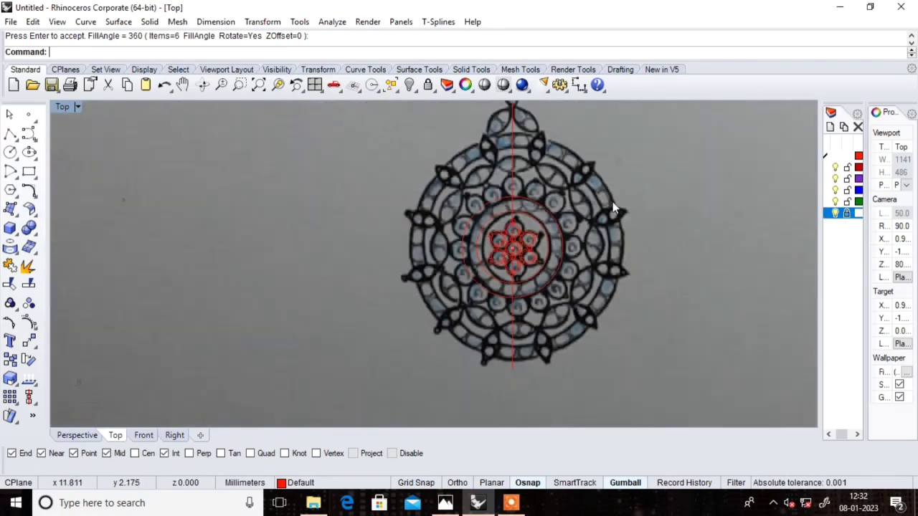
scroll(598, 197, up, 3)
scroll(511, 262, down, 3)
scroll(571, 280, up, 2)
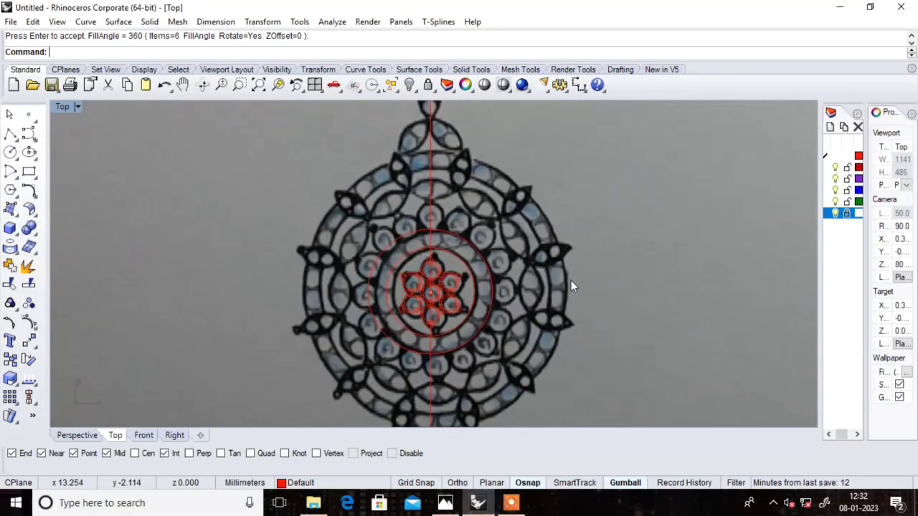
scroll(463, 215, down, 3)
scroll(494, 220, up, 2)
scroll(494, 220, up, 1)
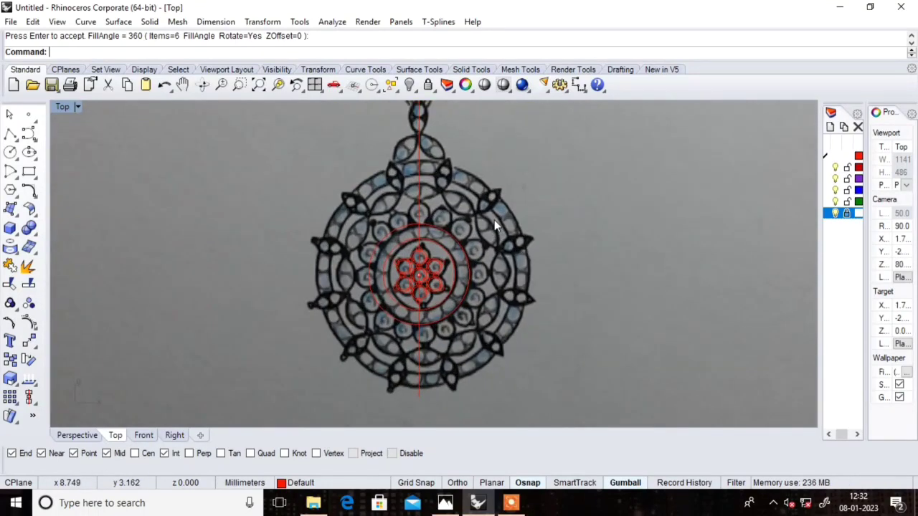
scroll(494, 219, up, 1)
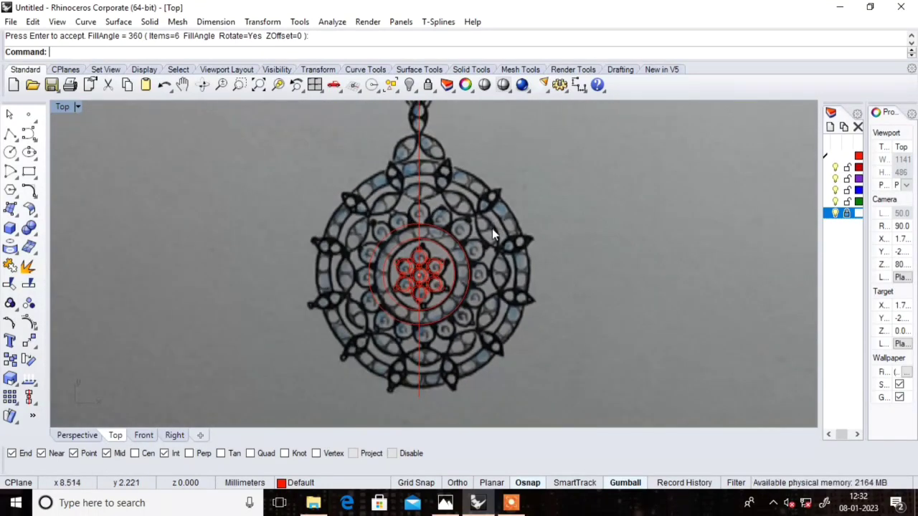
scroll(489, 241, down, 2)
scroll(495, 253, up, 2)
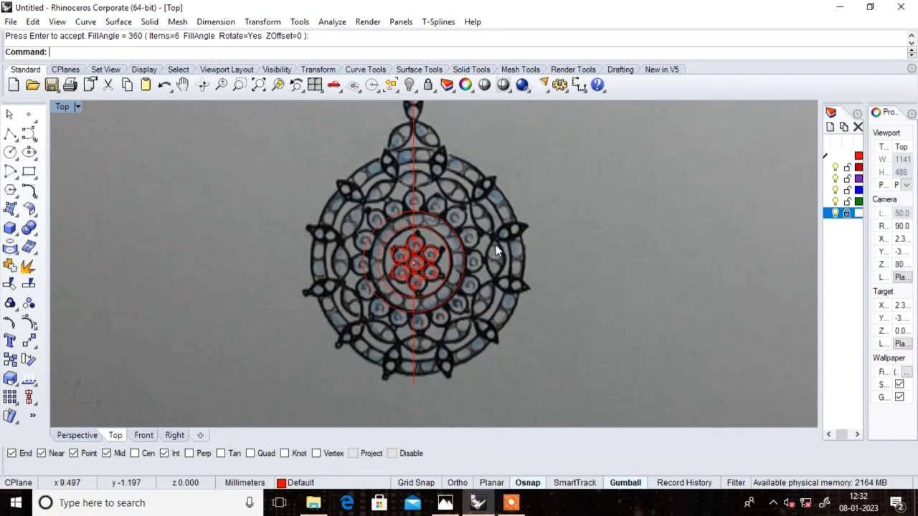
scroll(496, 240, up, 1)
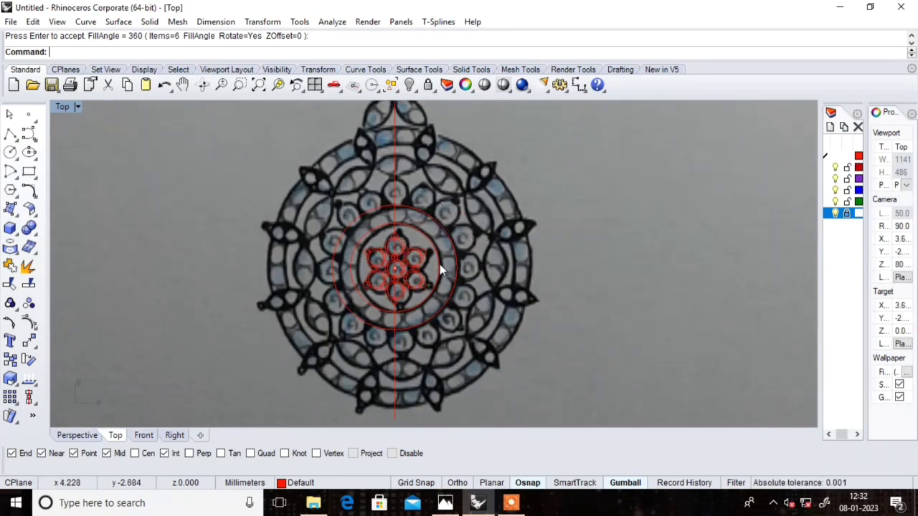
scroll(440, 268, up, 3)
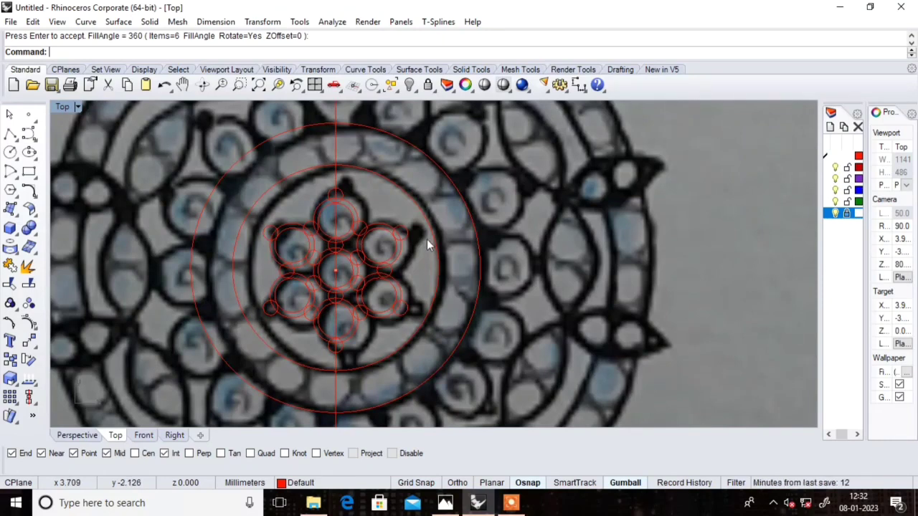
scroll(427, 233, down, 2)
scroll(425, 230, down, 1)
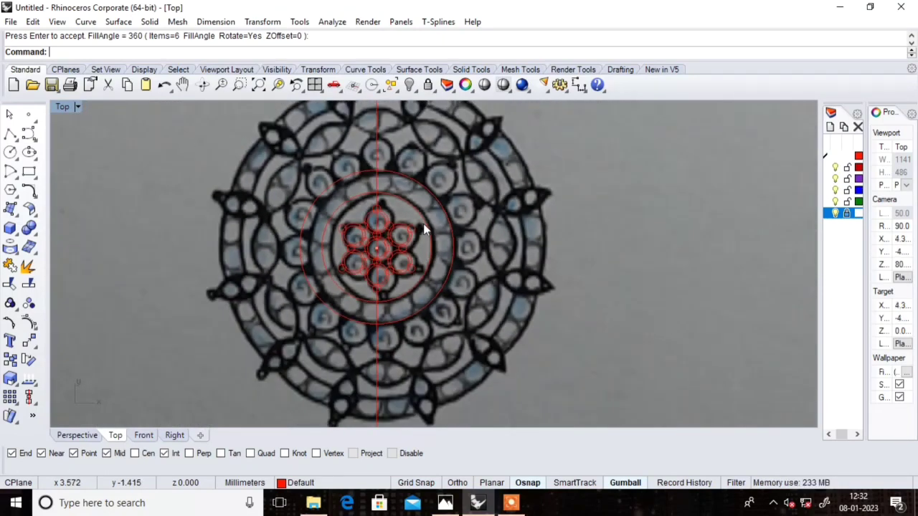
scroll(425, 227, up, 2)
Step: Offset the circle around the central star inward and delete the original circle
click(420, 217)
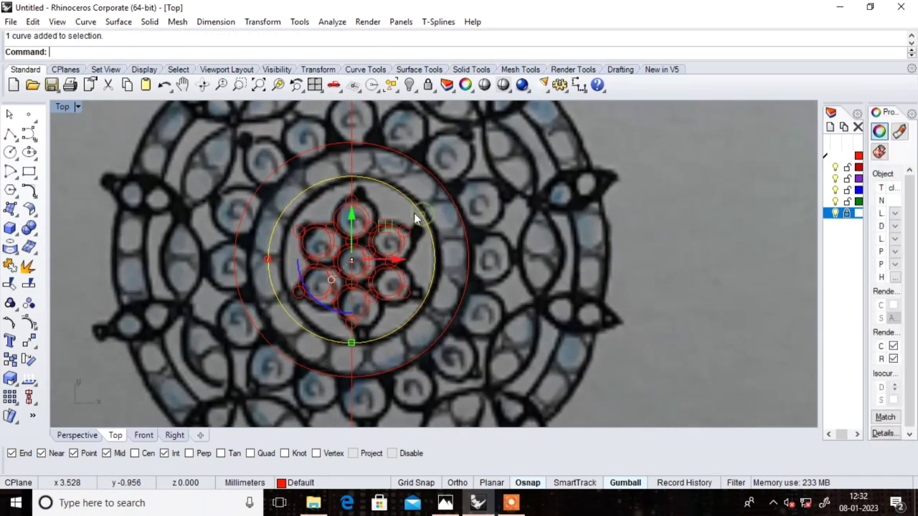
click(29, 190)
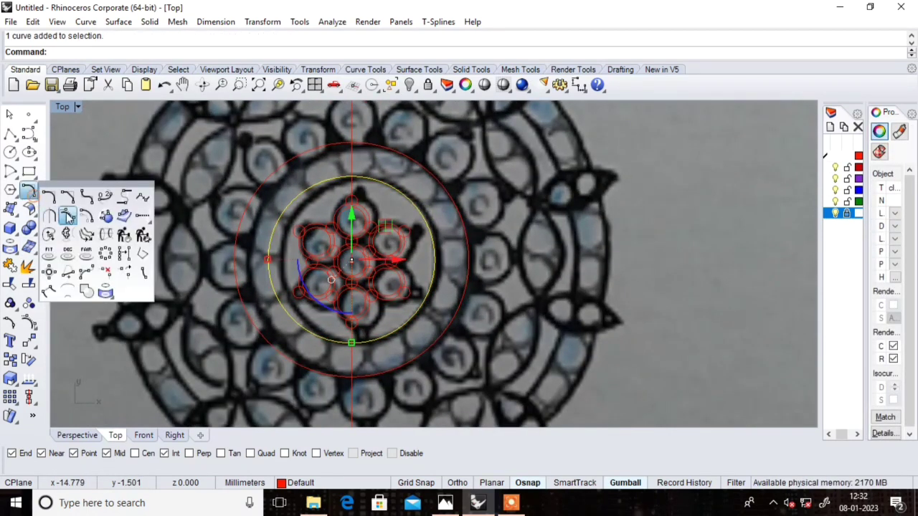
click(95, 209)
scroll(362, 208, up, 3)
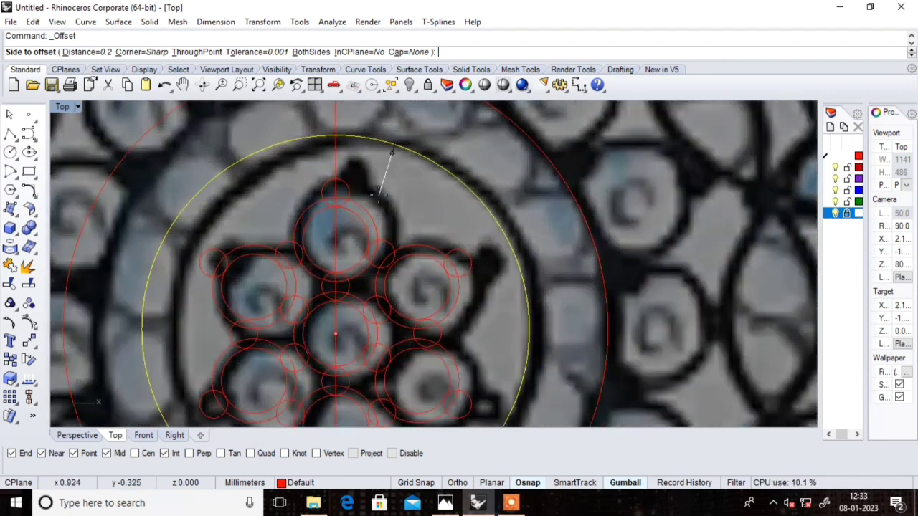
click(326, 190)
key(Escape)
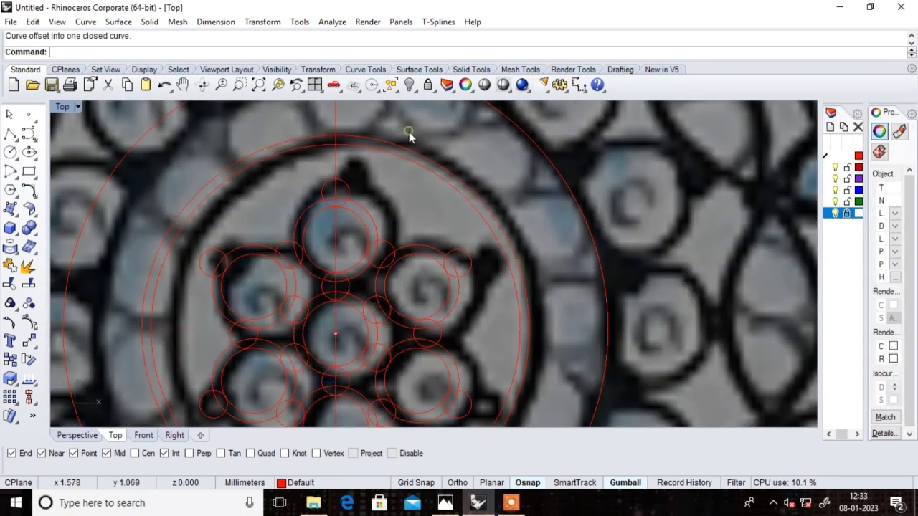
click(409, 152)
key(Delete)
scroll(393, 206, down, 3)
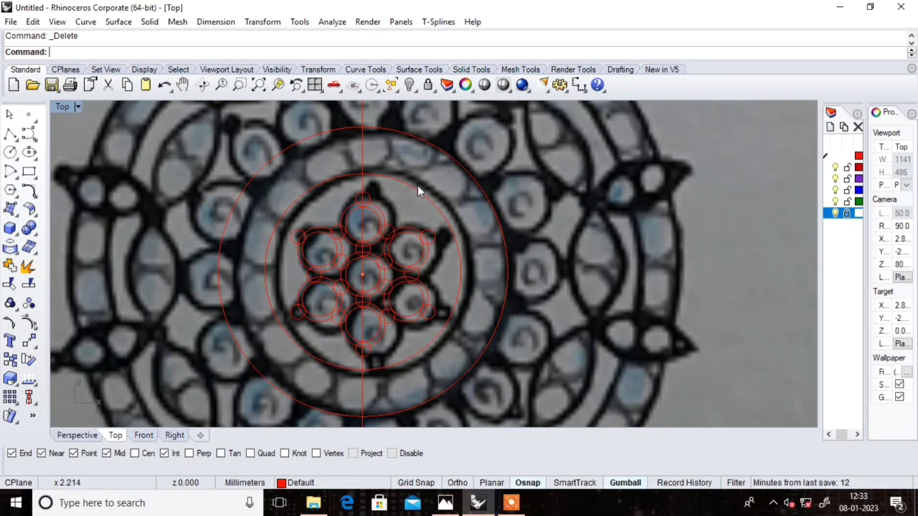
Step: Offset the inner circle with the offset command and delete the unwanted result
click(418, 190)
text(offset)
key(Return)
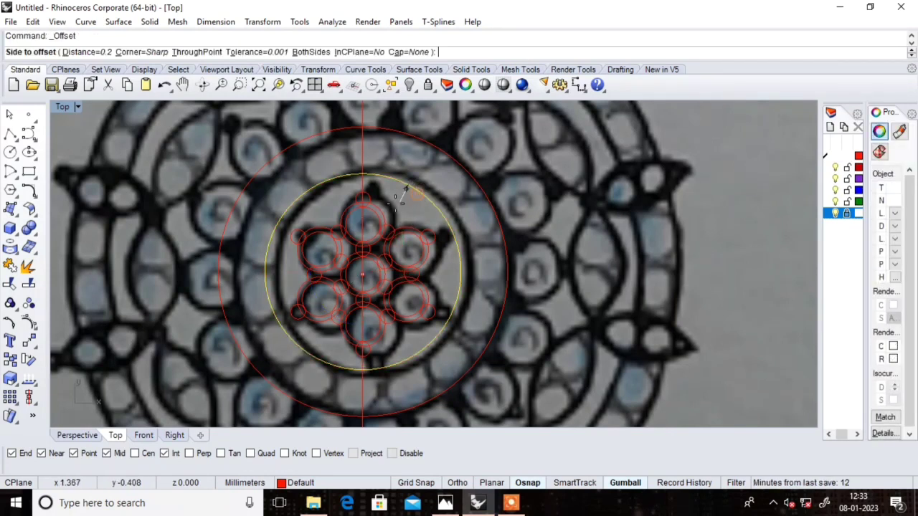
click(341, 220)
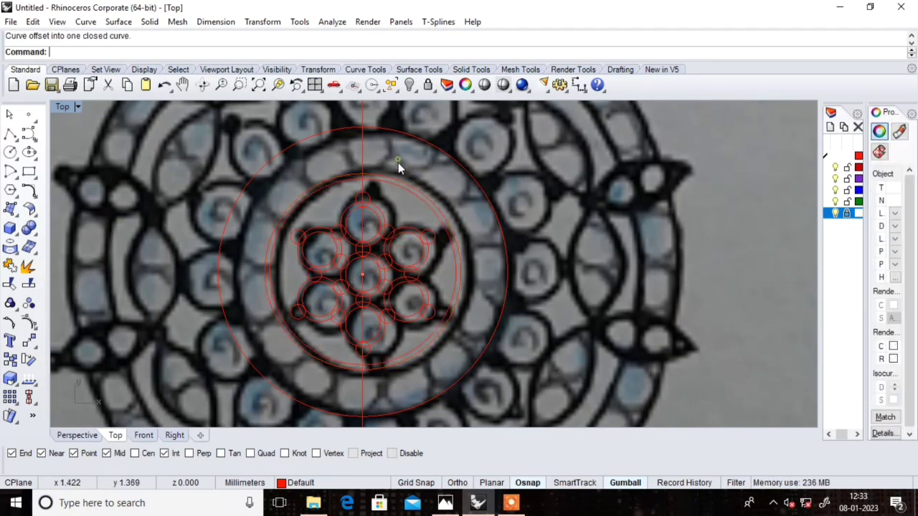
scroll(401, 183, up, 2)
click(402, 186)
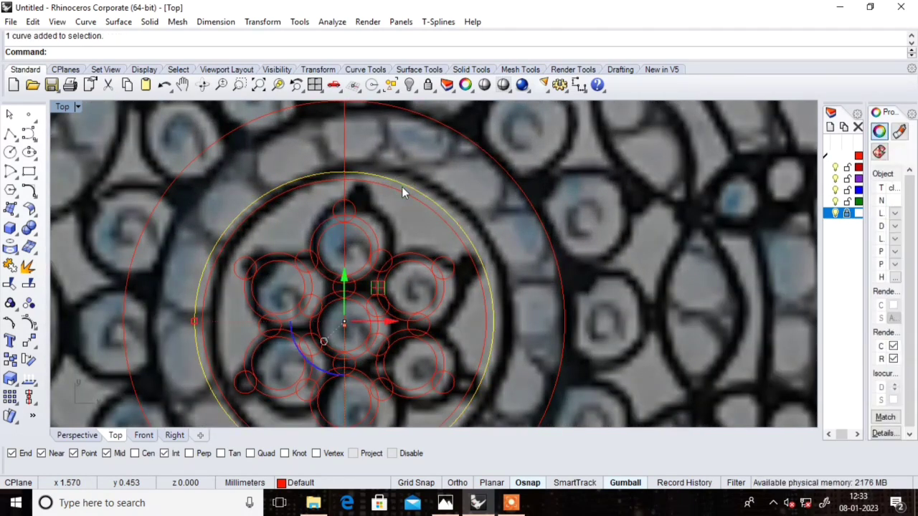
key(Delete)
scroll(401, 186, down, 5)
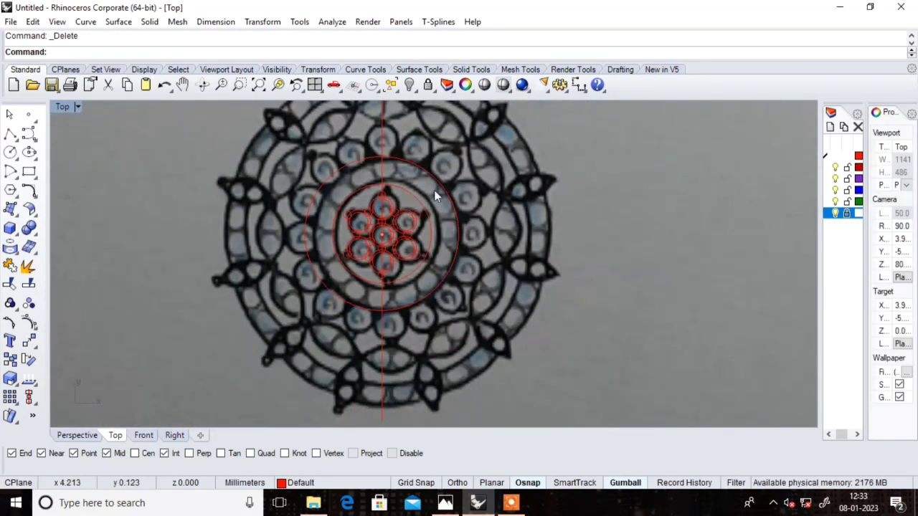
Step: Begin a new Offset of the circle around the central star
click(426, 209)
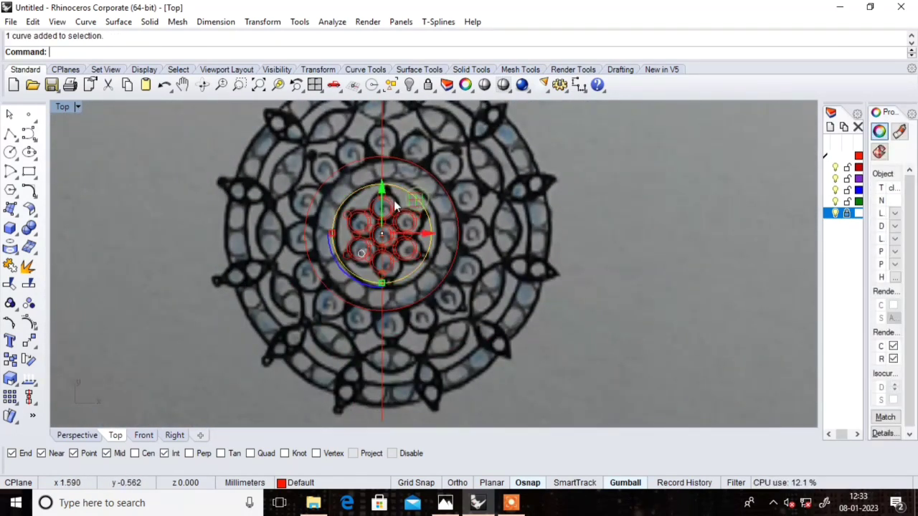
click(36, 201)
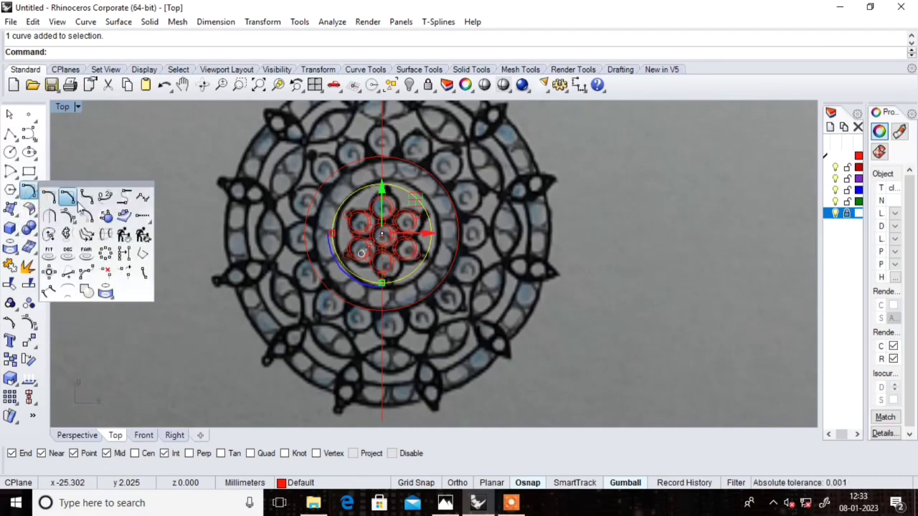
click(102, 201)
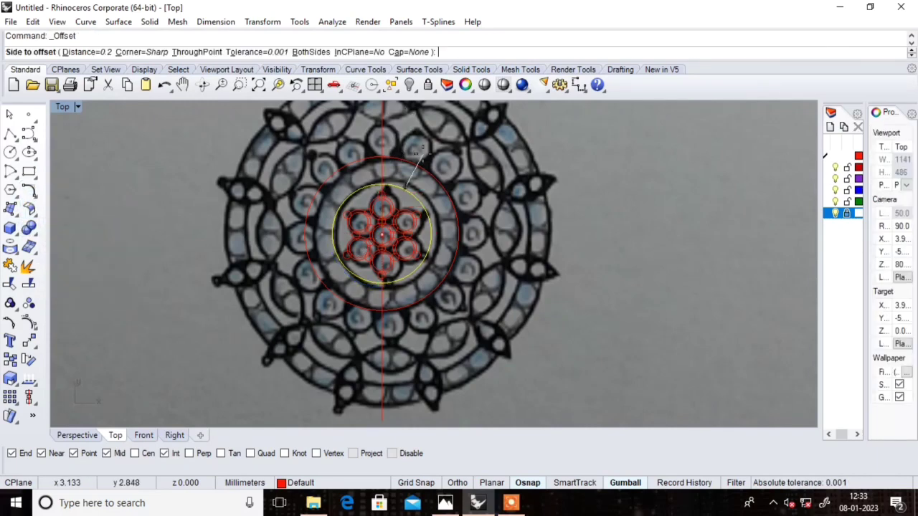
scroll(438, 172, up, 2)
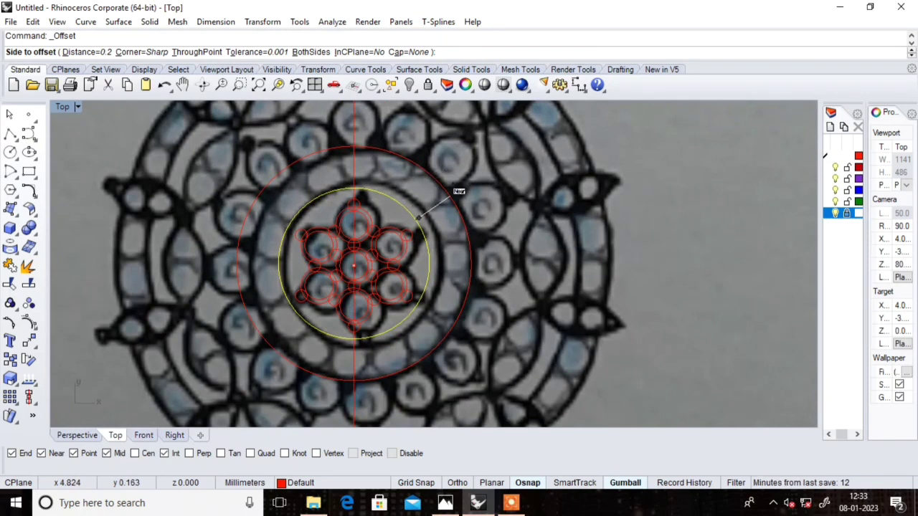
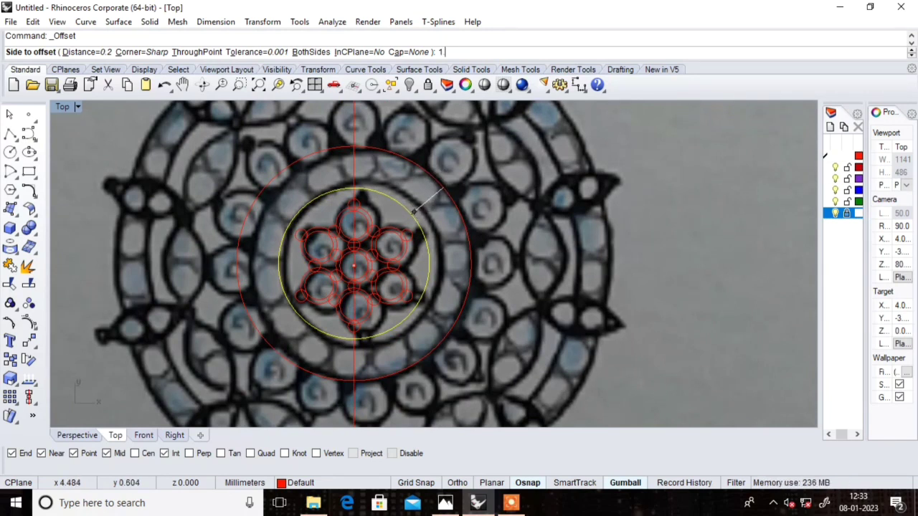
Step: Offset the ring circle 1.8 mm outward around the flower centre
text(.8)
key(Return)
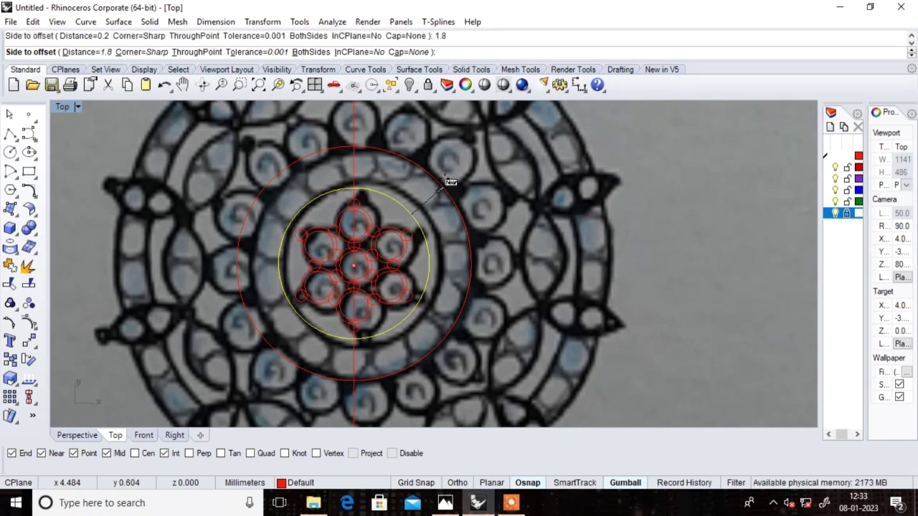
click(450, 181)
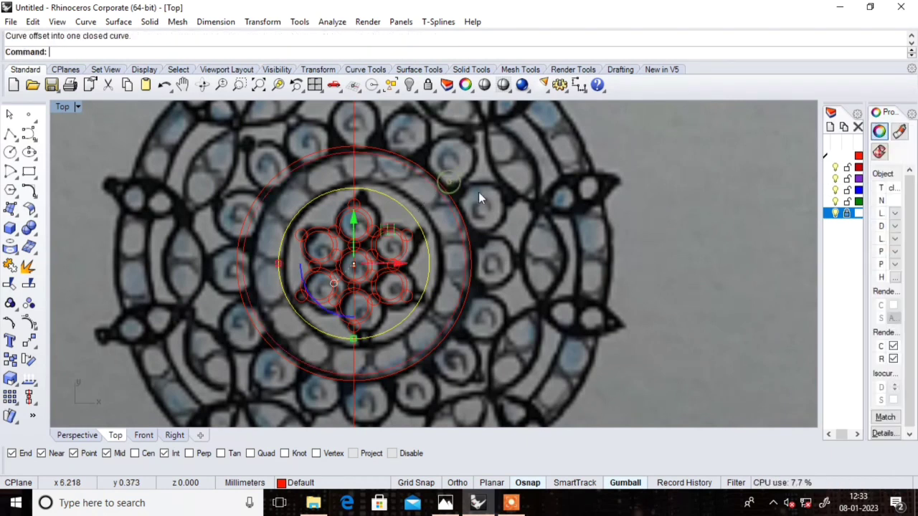
Step: Delete the surplus outer circle
click(457, 207)
key(Delete)
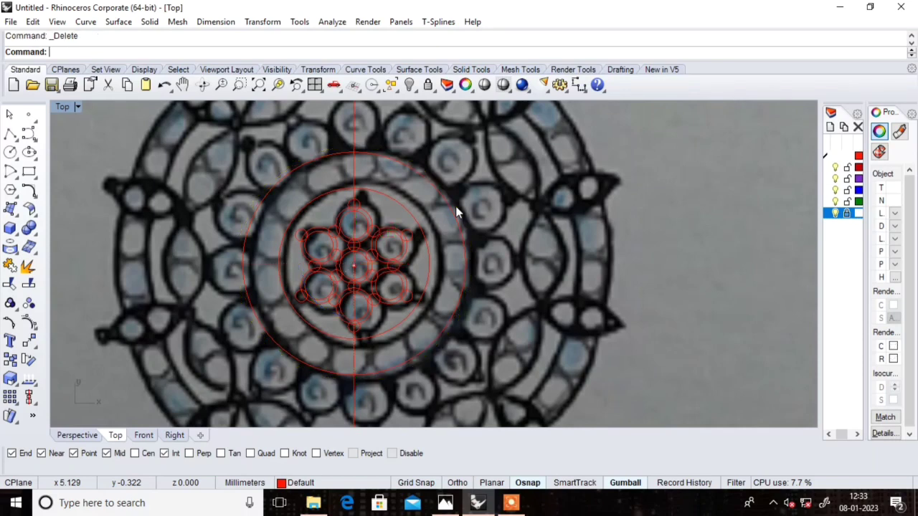
scroll(457, 211, down, 3)
scroll(454, 212, up, 2)
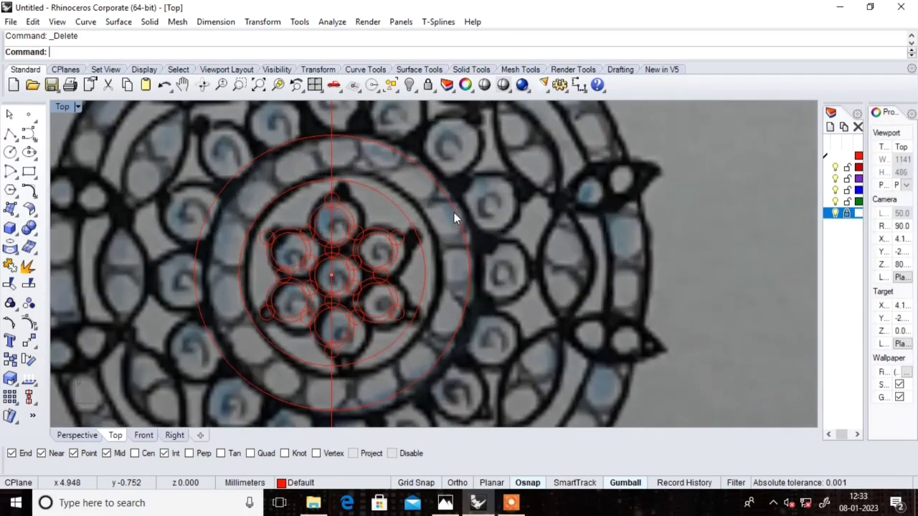
scroll(454, 212, down, 3)
scroll(456, 208, down, 2)
scroll(460, 201, up, 3)
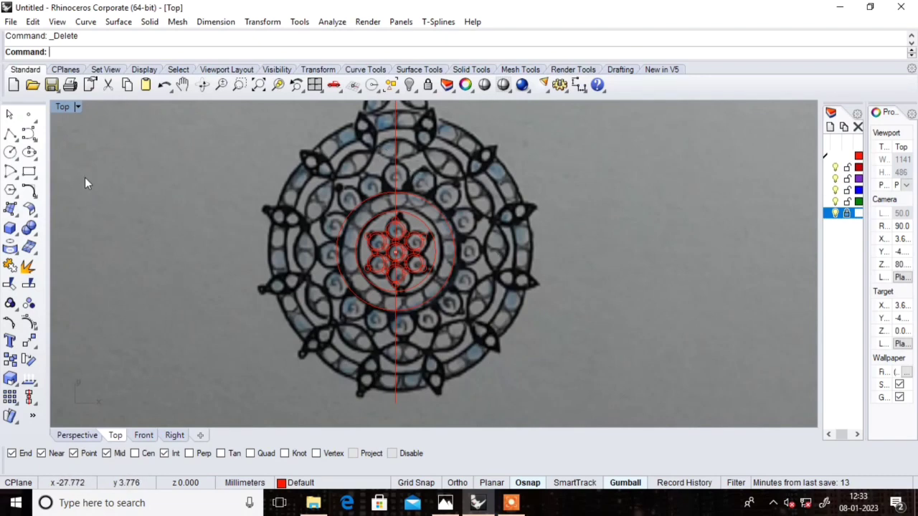
Step: Draw a small circle, about 2.04 mm across, centred on a ring circle above the flower
click(10, 151)
scroll(451, 195, up, 2)
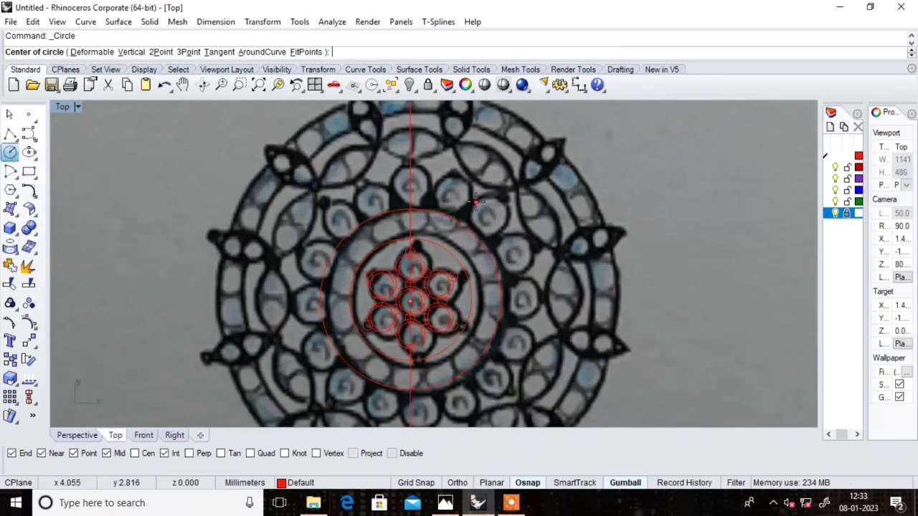
scroll(451, 196, up, 3)
click(455, 180)
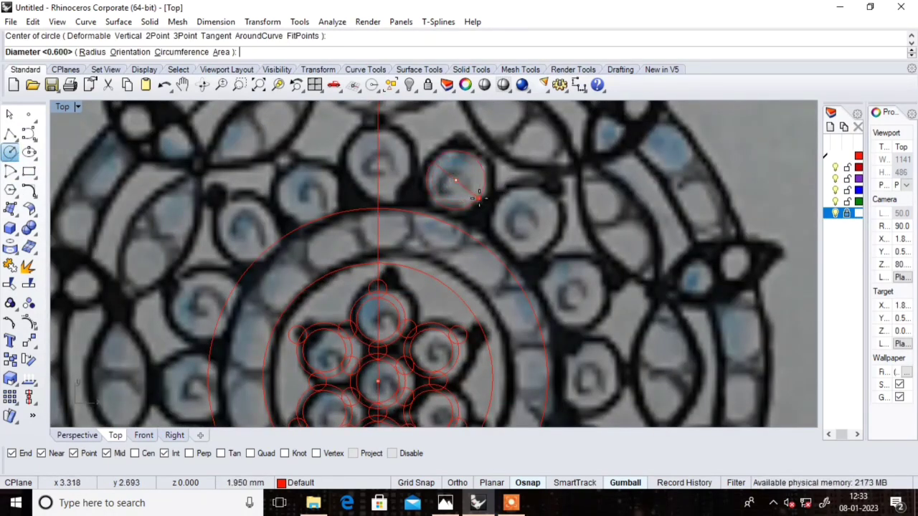
click(480, 203)
Step: Check the small circle's size with a Diameter Dimension, cancelling without placing it
click(479, 201)
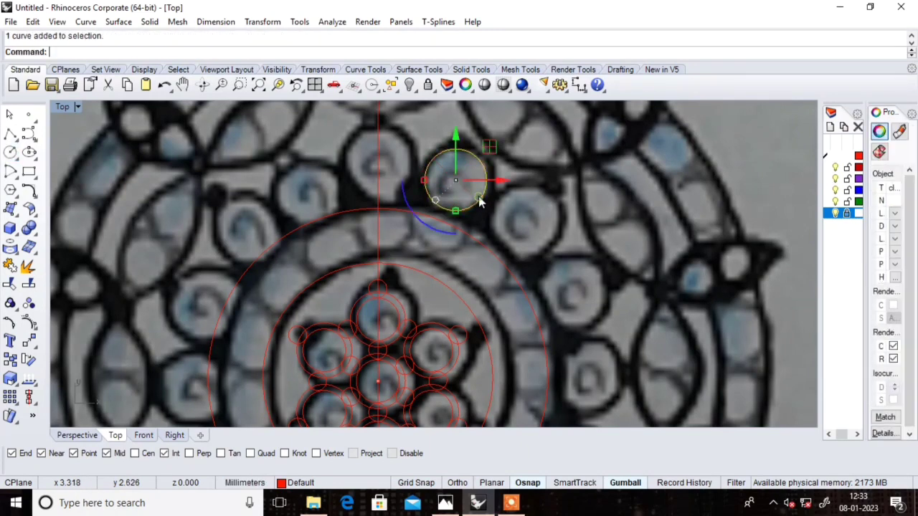
click(215, 22)
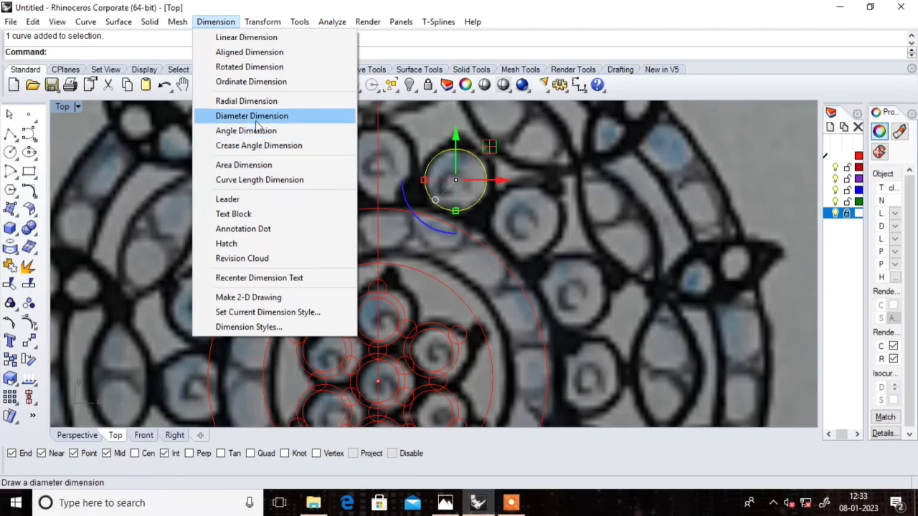
click(256, 123)
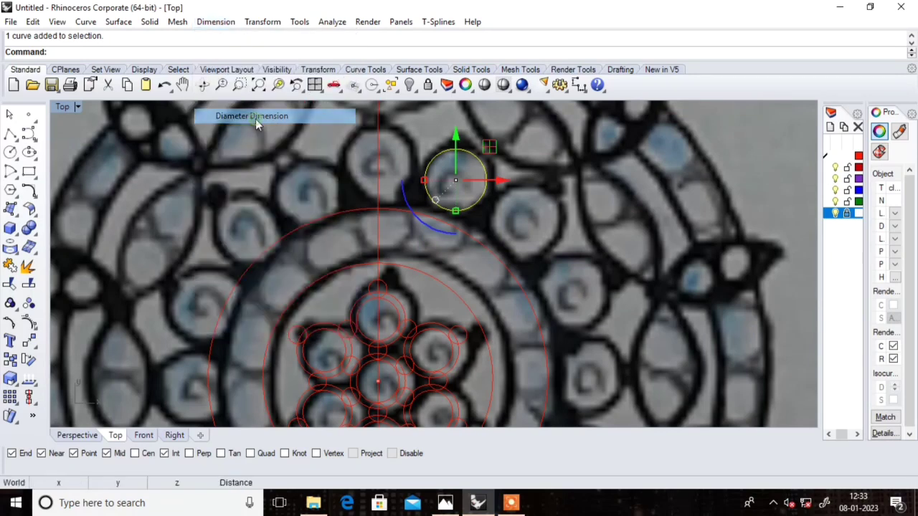
scroll(307, 166, down, 3)
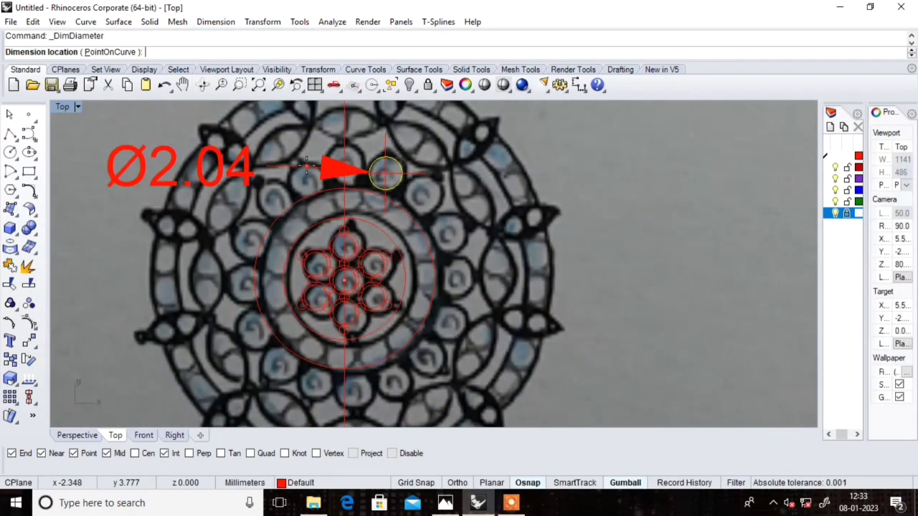
key(Escape)
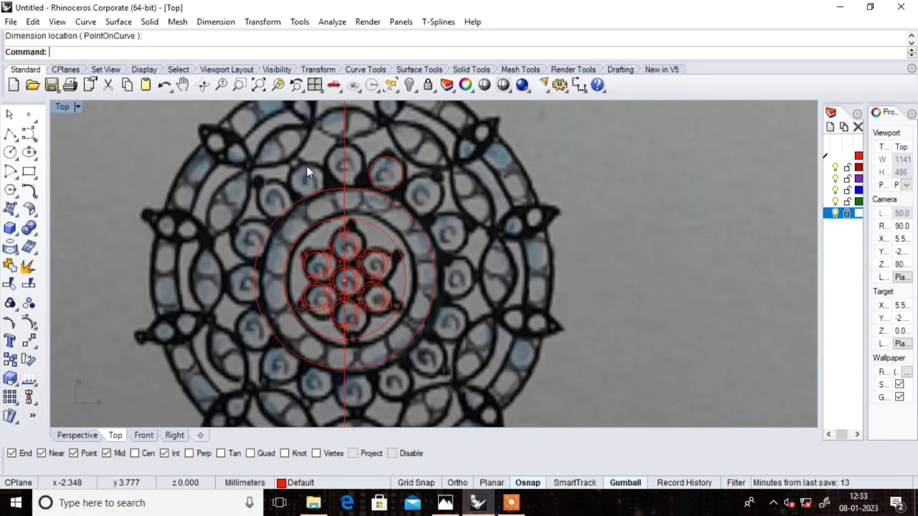
key(Return)
click(372, 185)
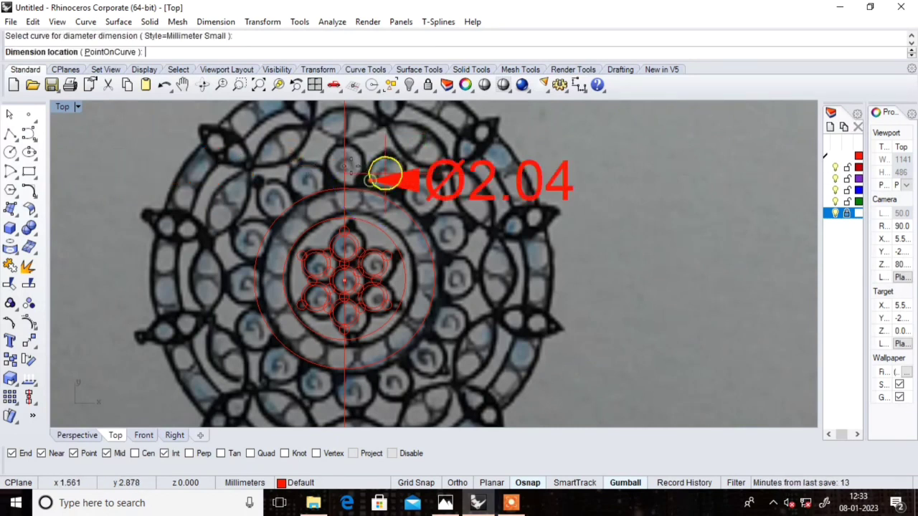
key(Escape)
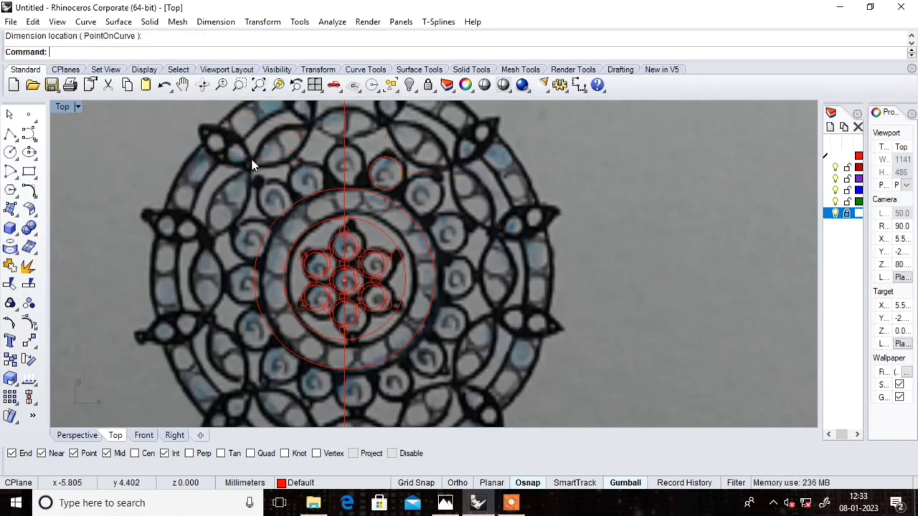
scroll(388, 205, down, 3)
Step: Select the small traced circle instead of the large ring circle
scroll(401, 193, up, 3)
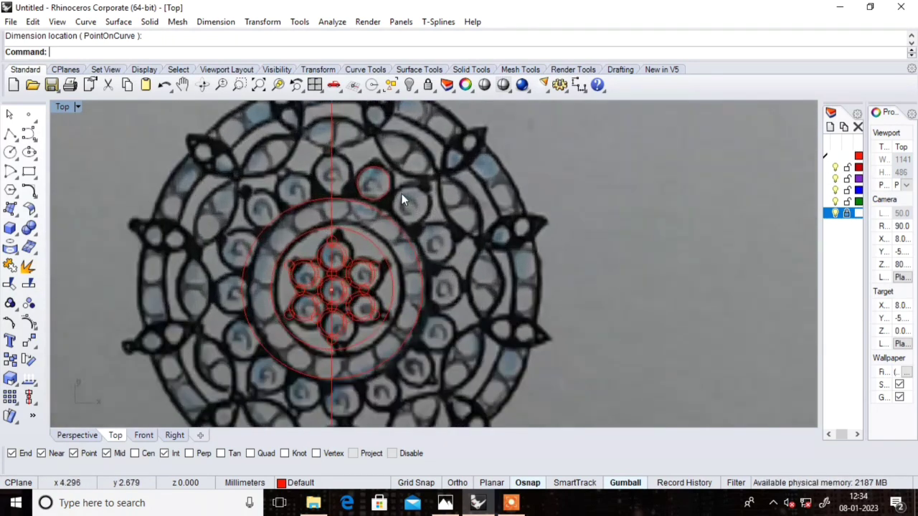
scroll(260, 283, down, 3)
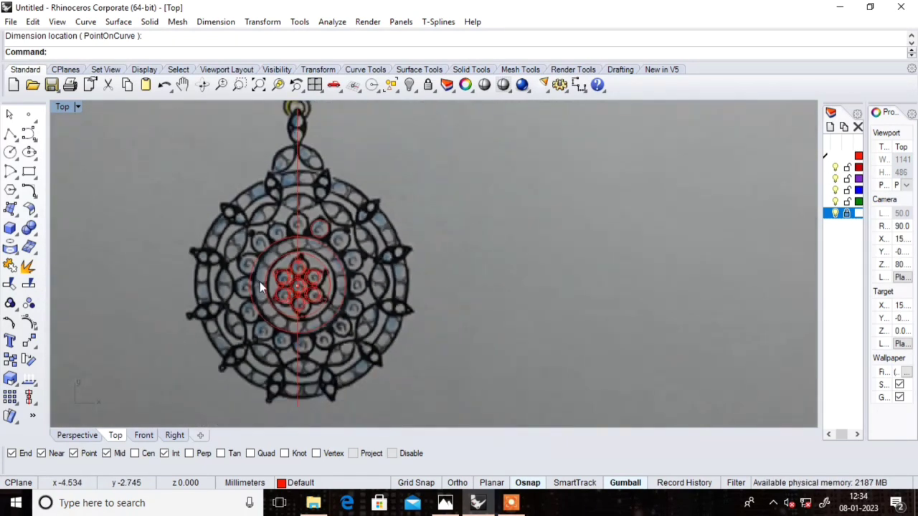
scroll(319, 228, up, 1)
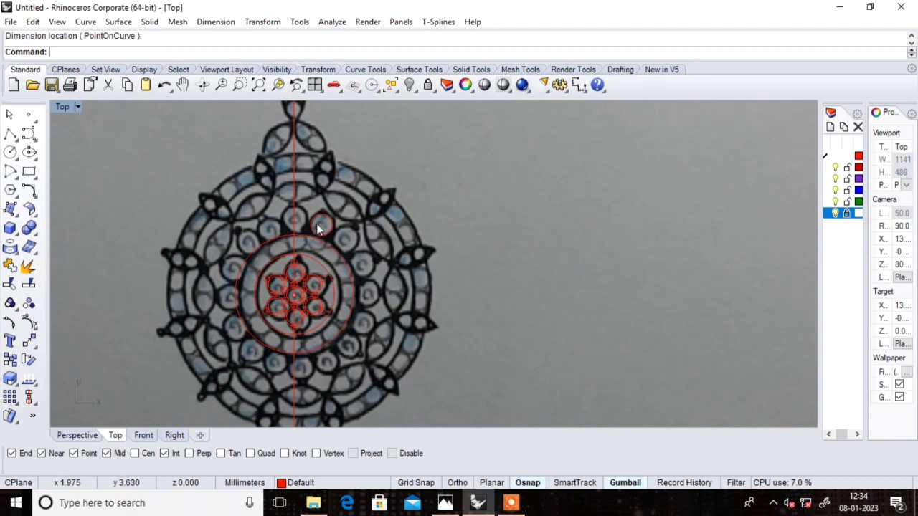
scroll(301, 226, up, 3)
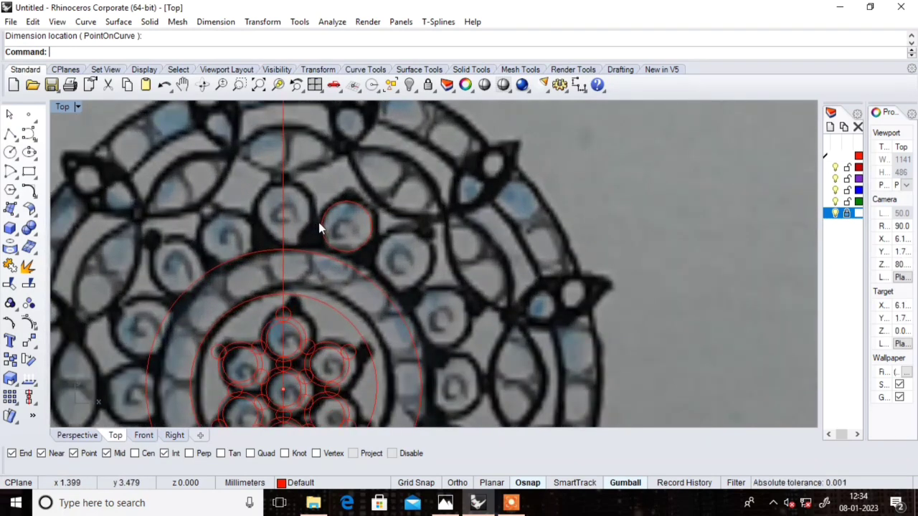
scroll(378, 241, down, 2)
click(366, 252)
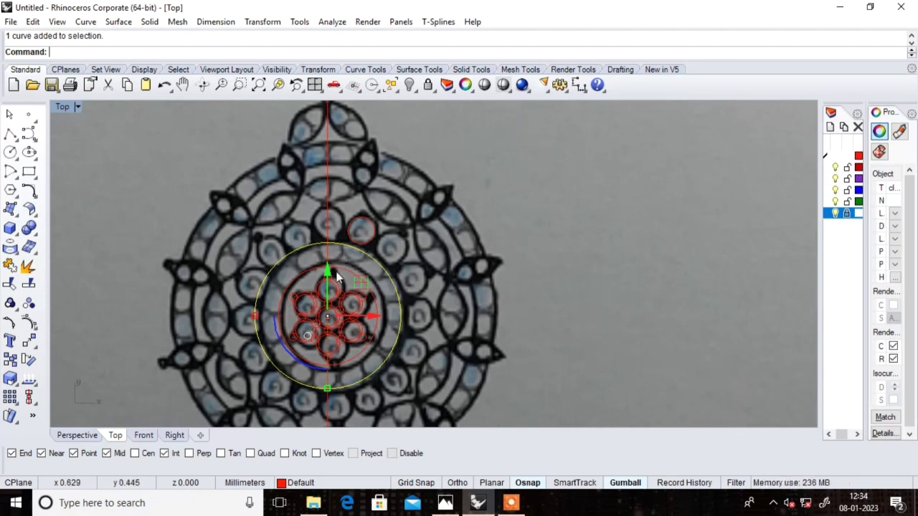
click(370, 242)
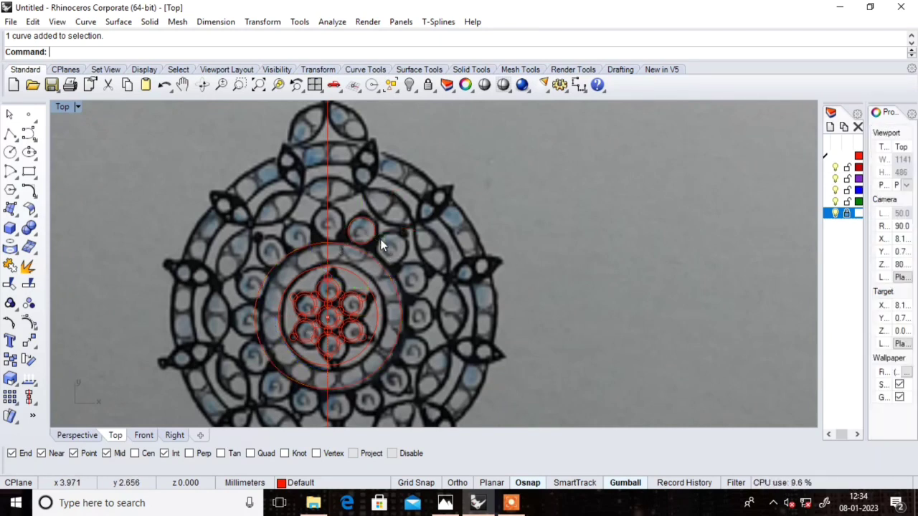
Step: Nudge the small circle down and left with the gumball until centred, then reselect it
scroll(380, 242, up, 2)
scroll(365, 248, up, 3)
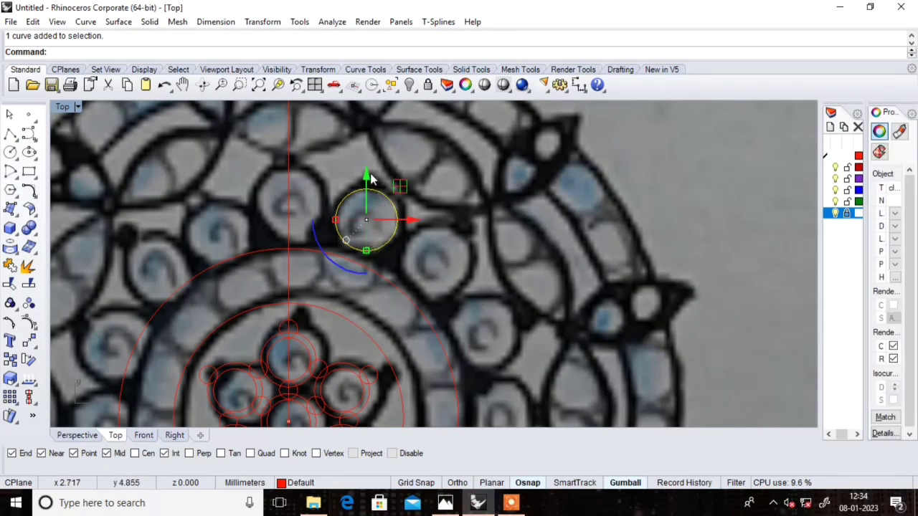
drag(367, 180, 366, 189)
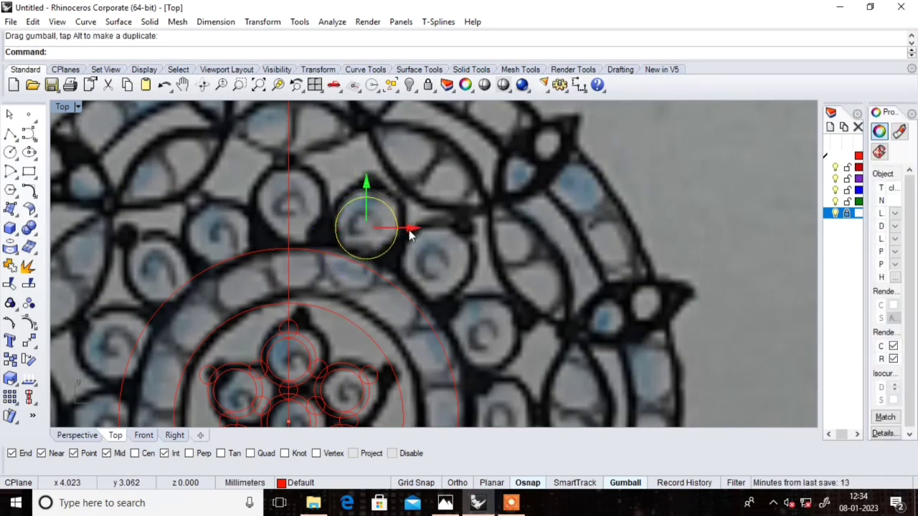
drag(411, 230, 410, 235)
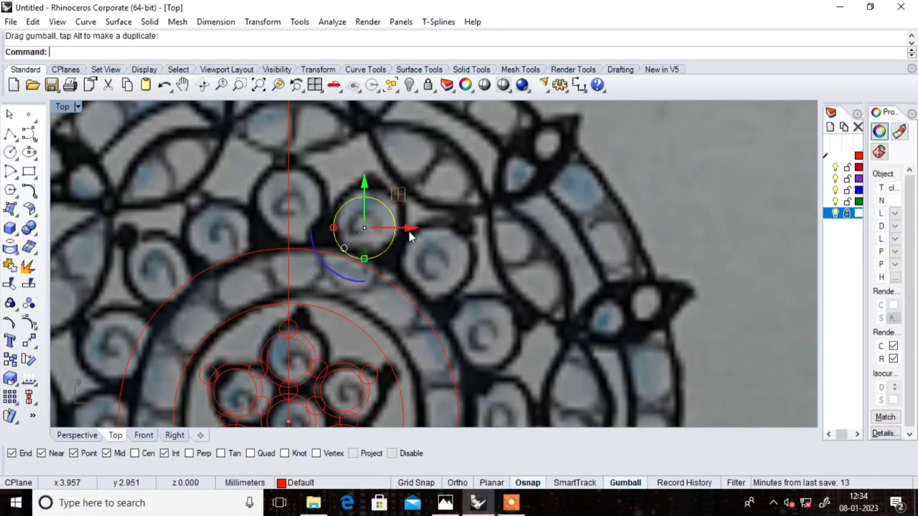
drag(365, 185, 364, 183)
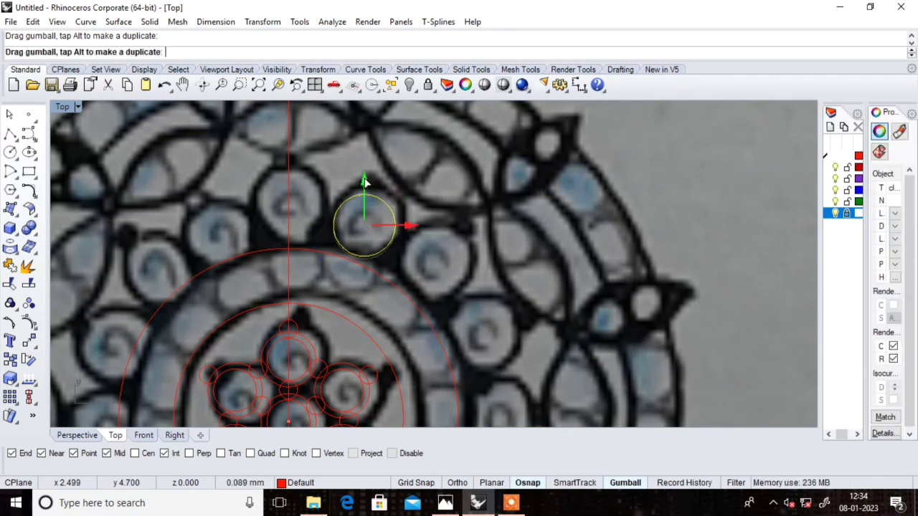
key(Escape)
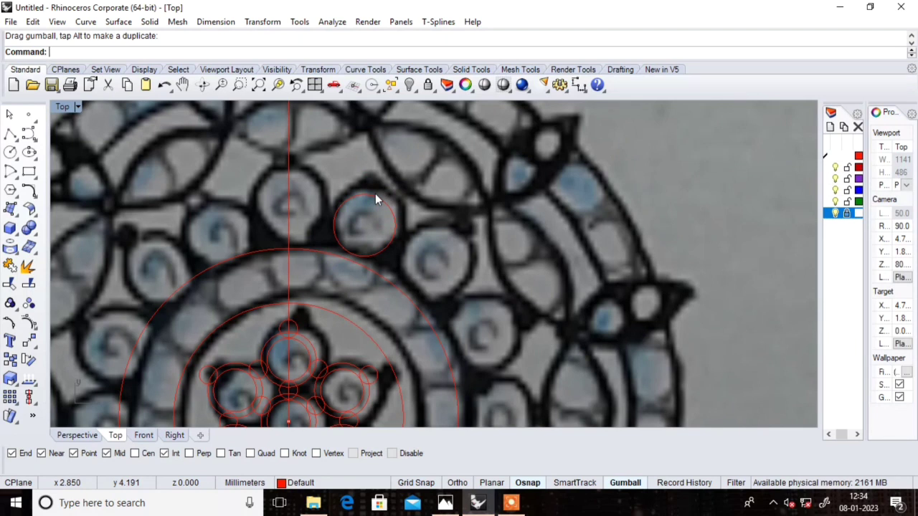
click(375, 194)
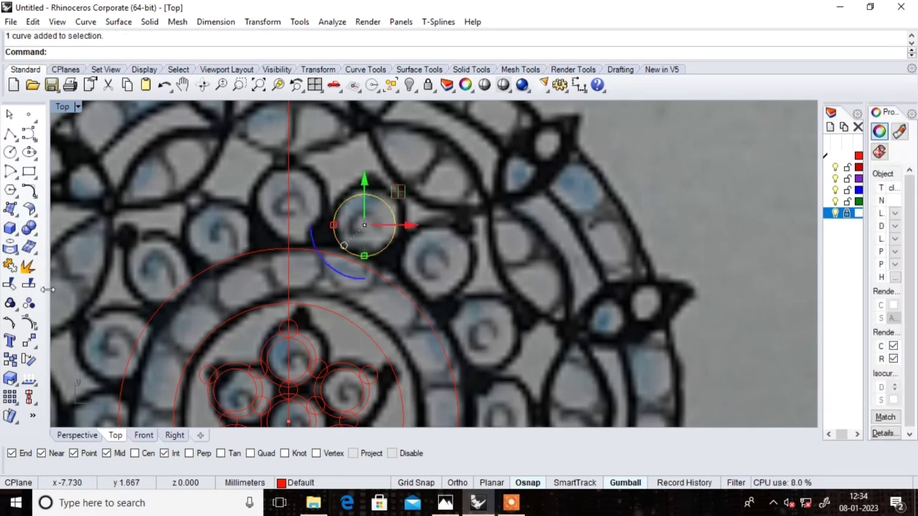
Step: Polar-array the small circle around the flower centre, cancelling the 20-copy preview
click(10, 398)
click(47, 406)
scroll(339, 257, down, 2)
scroll(316, 326, up, 1)
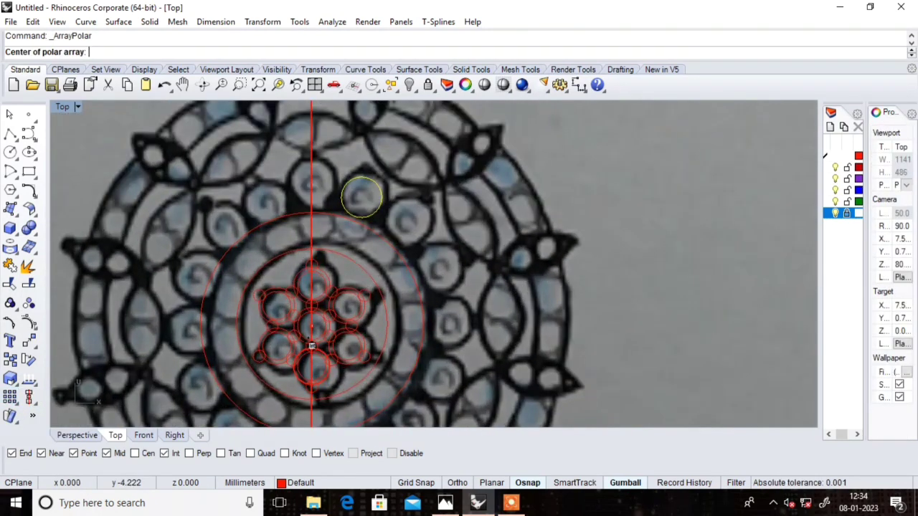
scroll(315, 323, up, 1)
click(309, 321)
text(1)
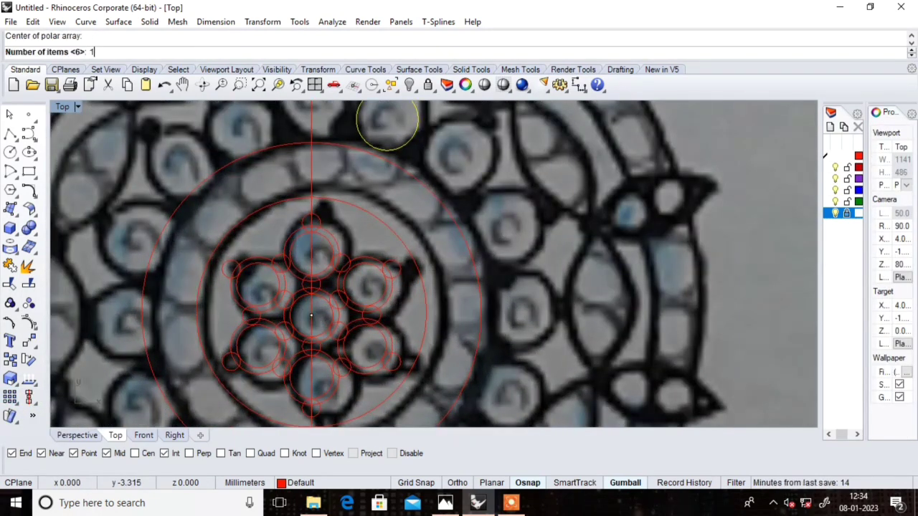
text(2)
key(Return)
key(Return)
key(Return)
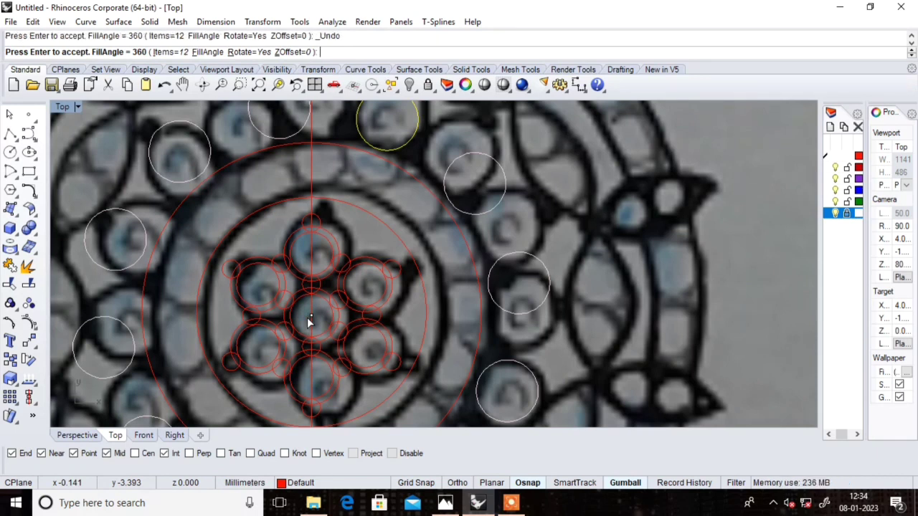
key(Return)
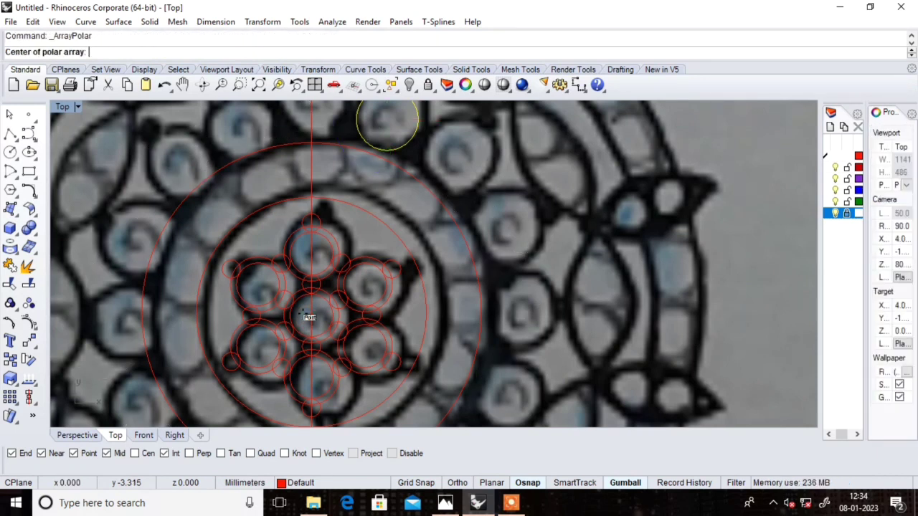
click(310, 321)
text(20)
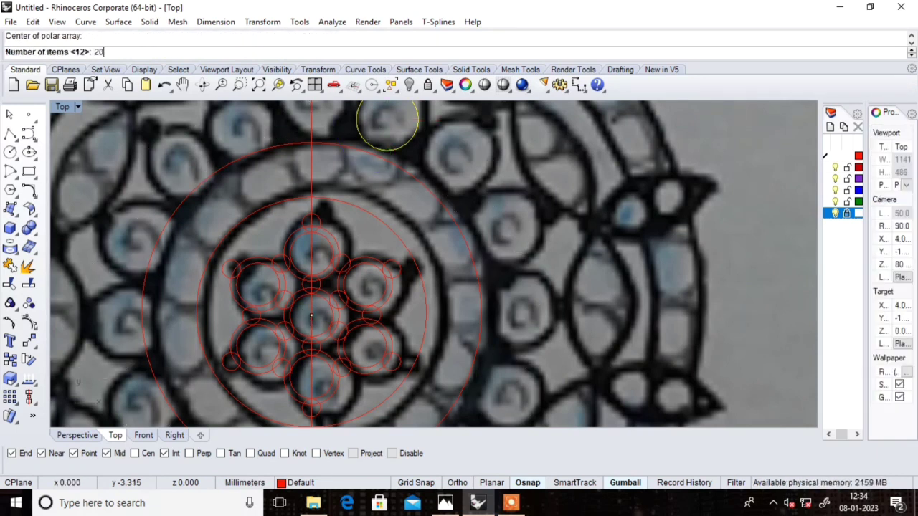
key(Return)
key(Return)
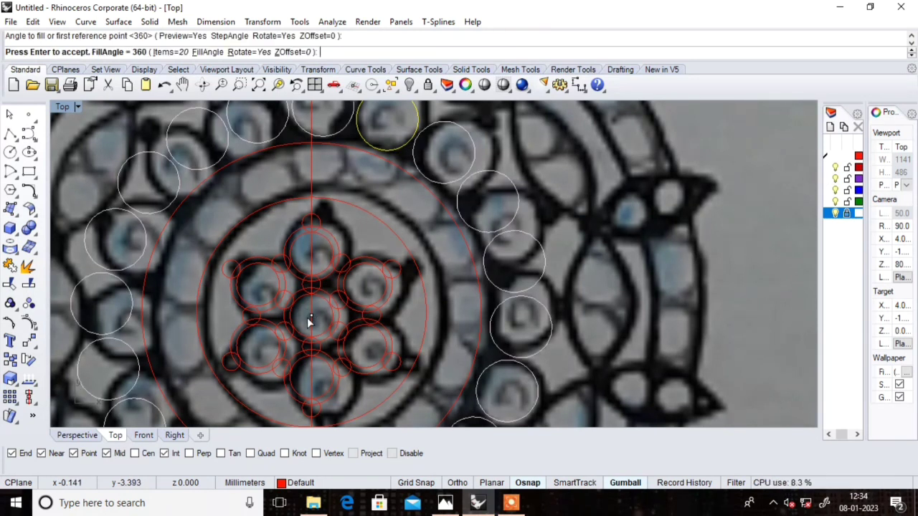
key(Escape)
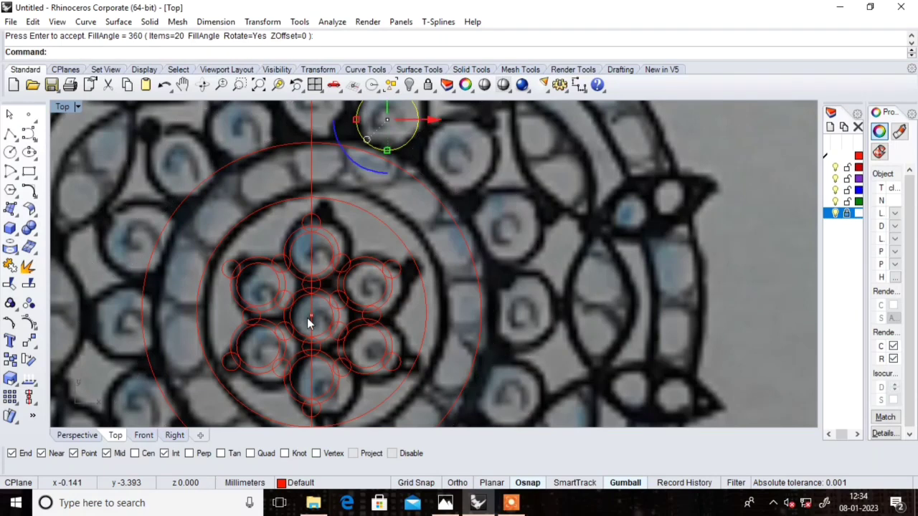
Step: Rerun the polar array around the mandala centre, committing 19 and then 18 copies
key(Return)
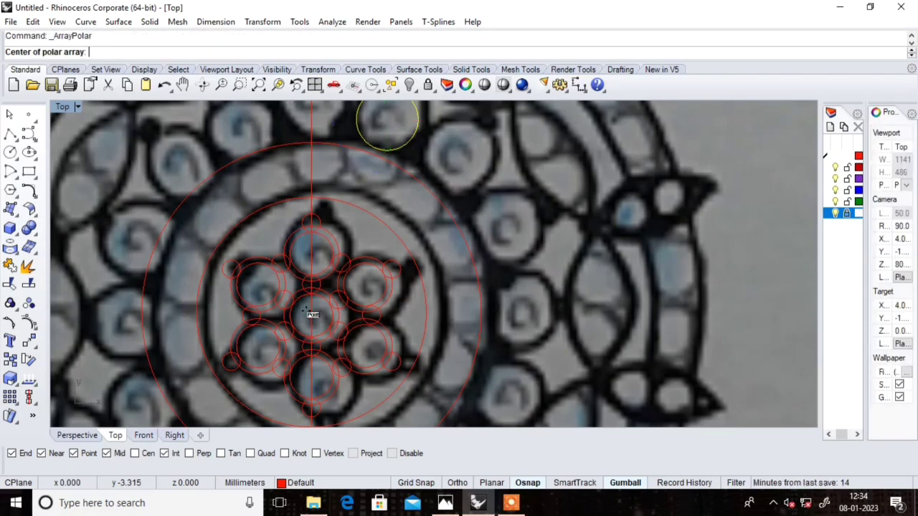
click(311, 317)
text(19)
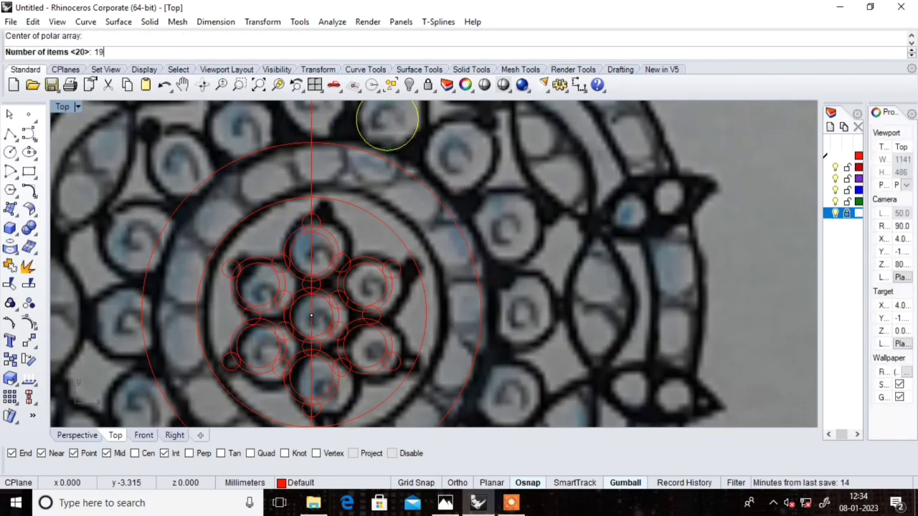
key(Return)
key(Return)
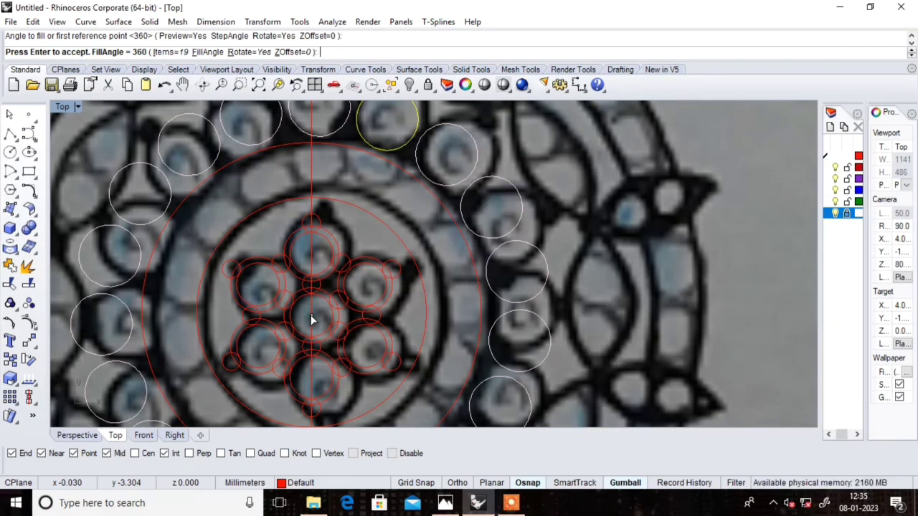
key(Return)
key(Return)
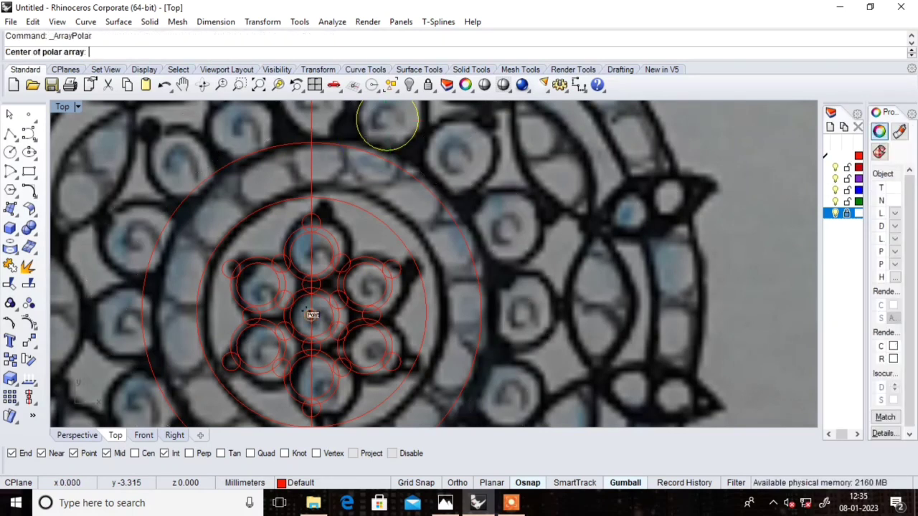
click(310, 321)
text(18)
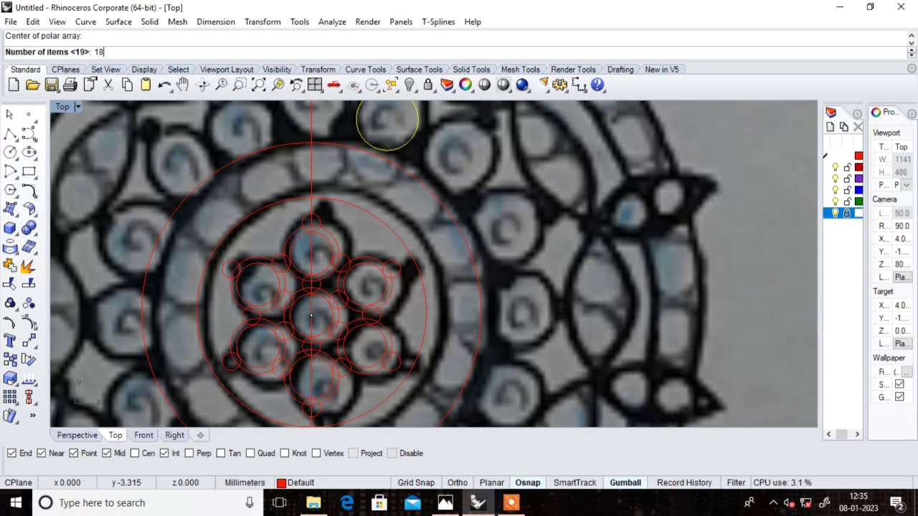
key(Return)
key(Return)
key(Return)
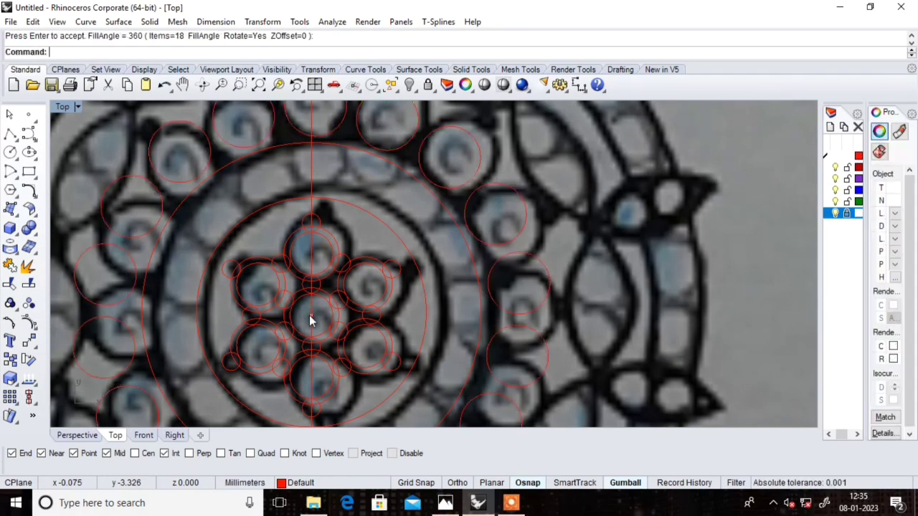
scroll(311, 320, down, 3)
scroll(380, 249, down, 2)
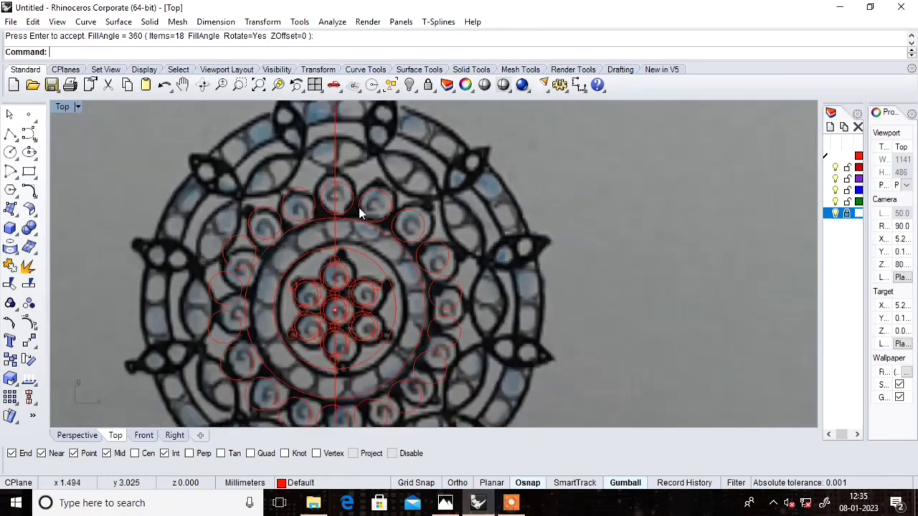
scroll(361, 213, down, 2)
scroll(347, 219, up, 2)
scroll(343, 220, up, 2)
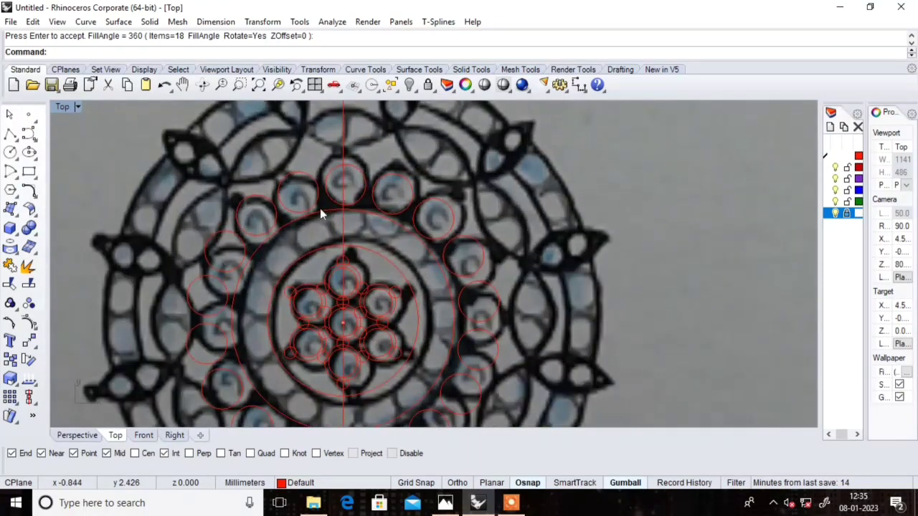
Step: Start a circle between two ring circles, then discard it and cancel
click(10, 152)
scroll(308, 185, up, 3)
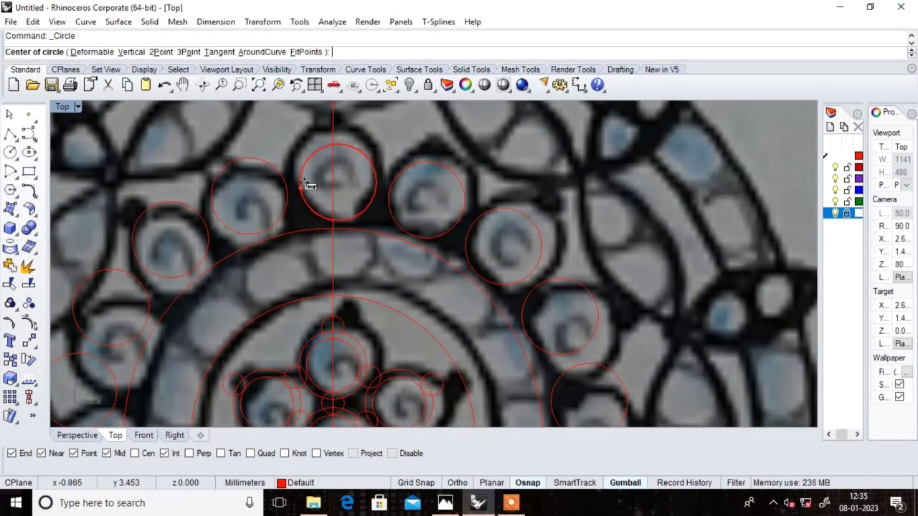
scroll(309, 185, up, 1)
scroll(305, 187, up, 1)
click(306, 187)
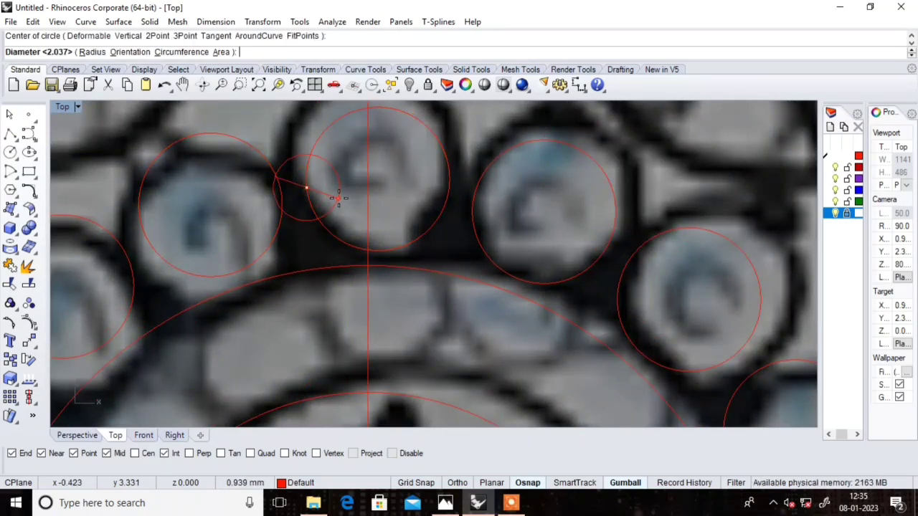
scroll(351, 200, down, 2)
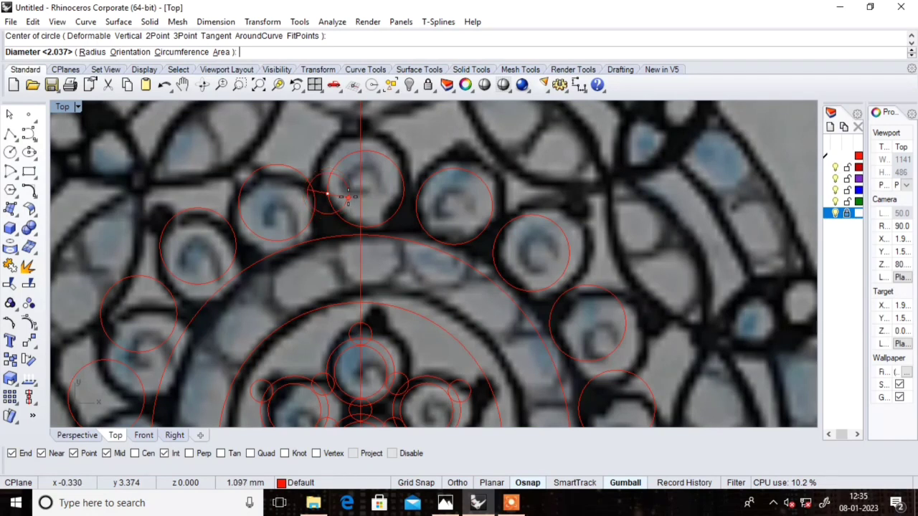
key(Escape)
key(Return)
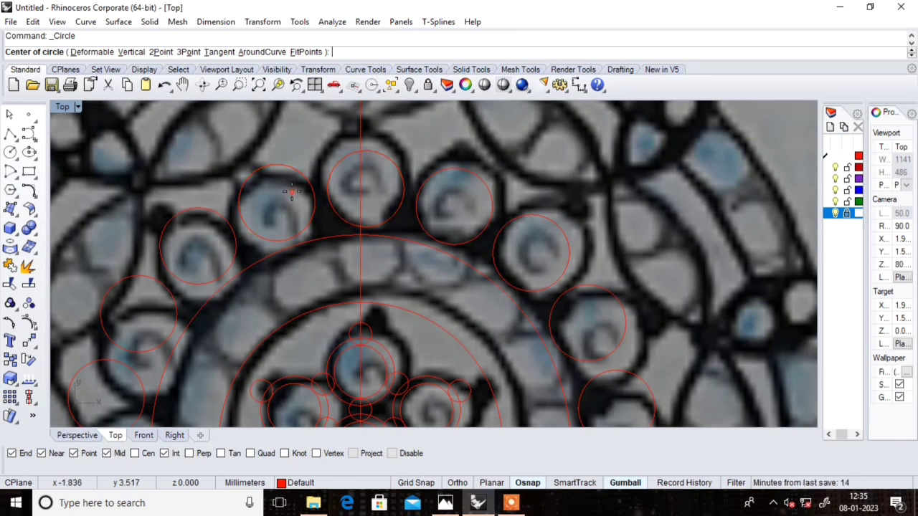
key(Escape)
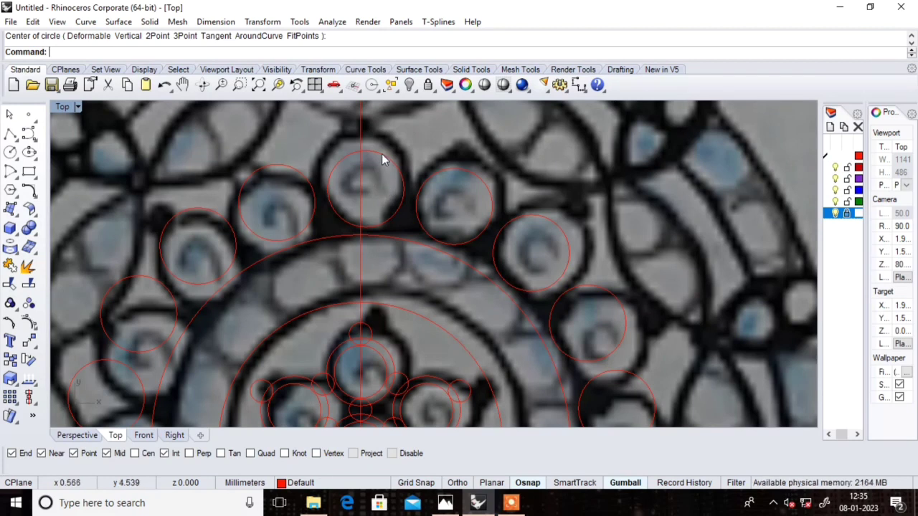
Step: Undo the polar array and delete the remaining original ring circle
click(453, 170)
click(458, 137)
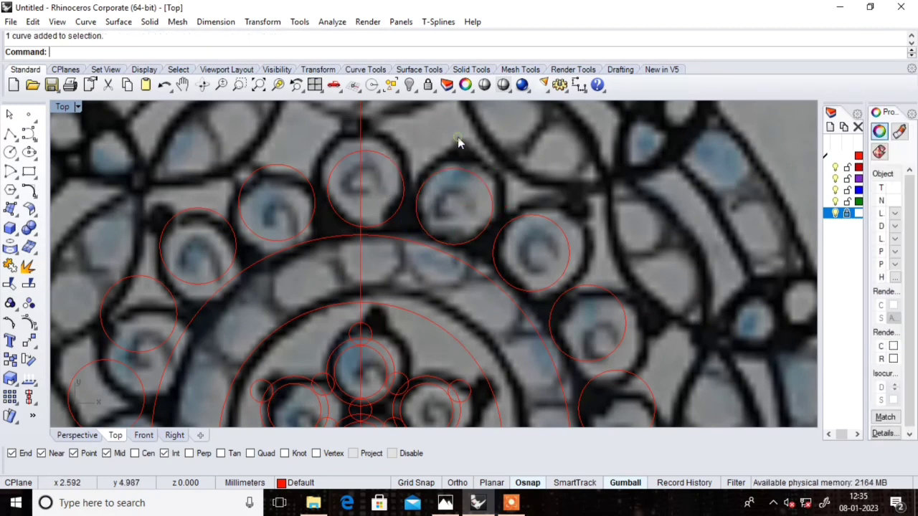
key(ctrl+z)
click(465, 172)
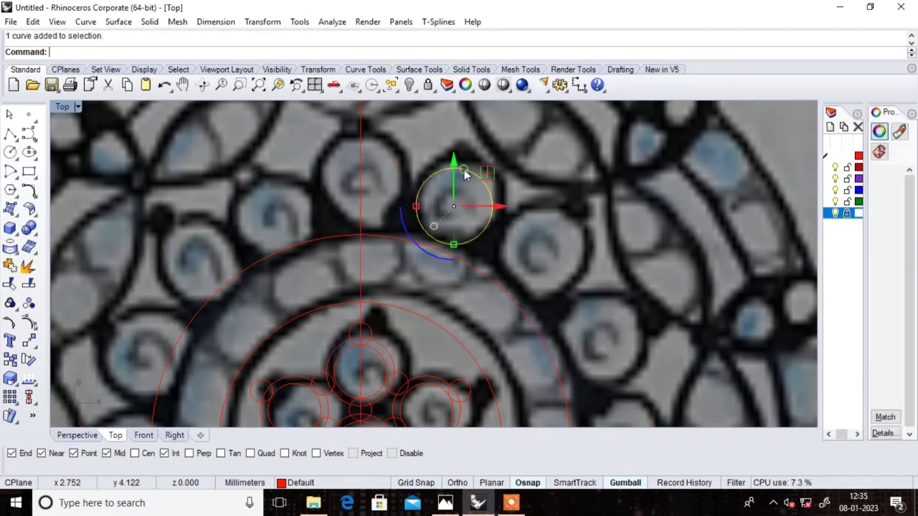
key(Delete)
key(Return)
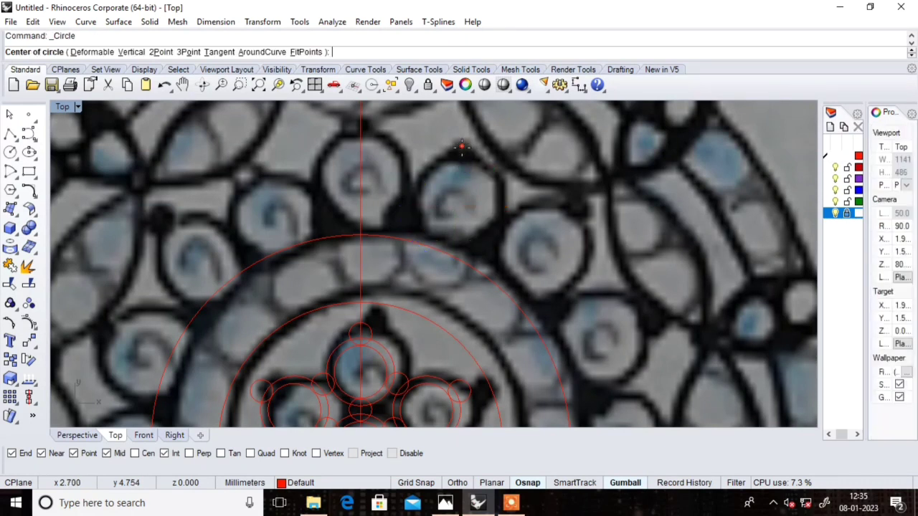
Step: Draw a 2 mm circle on the top medallion's axis and move it down over the medallion
click(359, 170)
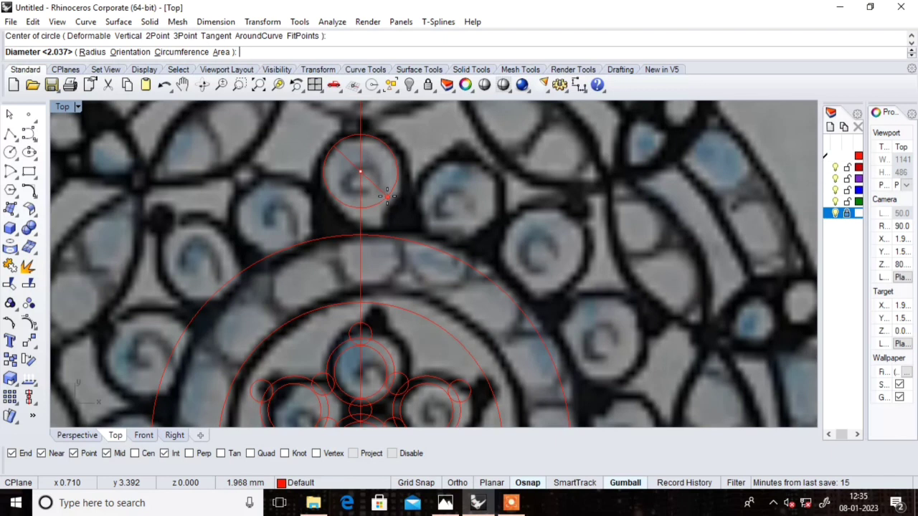
click(387, 195)
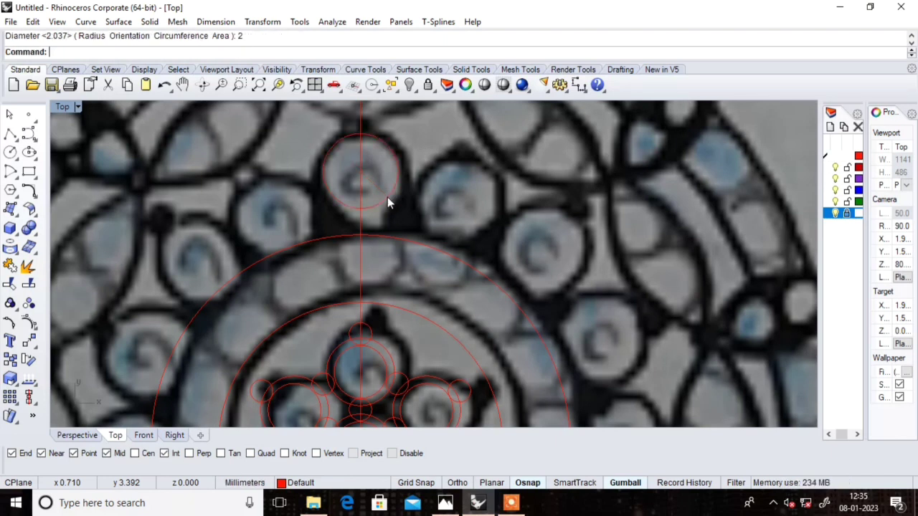
click(388, 196)
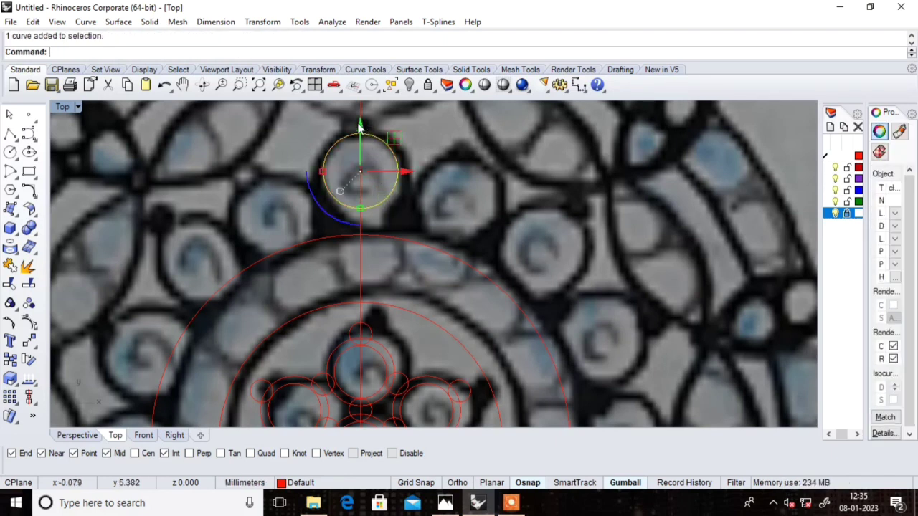
drag(360, 126, 365, 140)
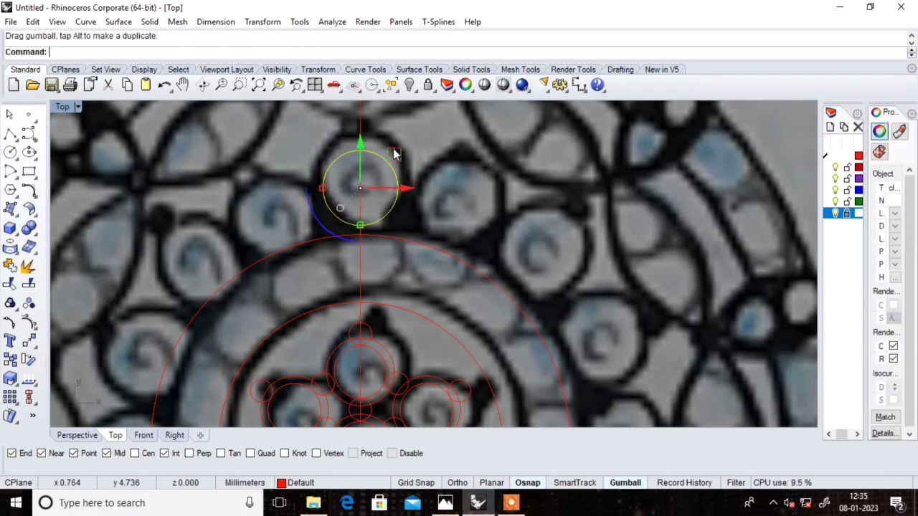
click(430, 147)
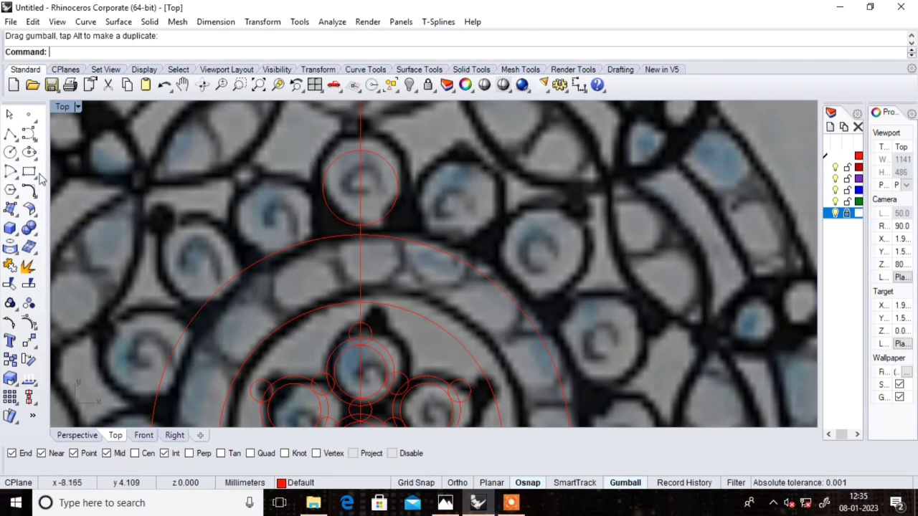
Step: Select the new medallion circle and begin offsetting it
click(329, 181)
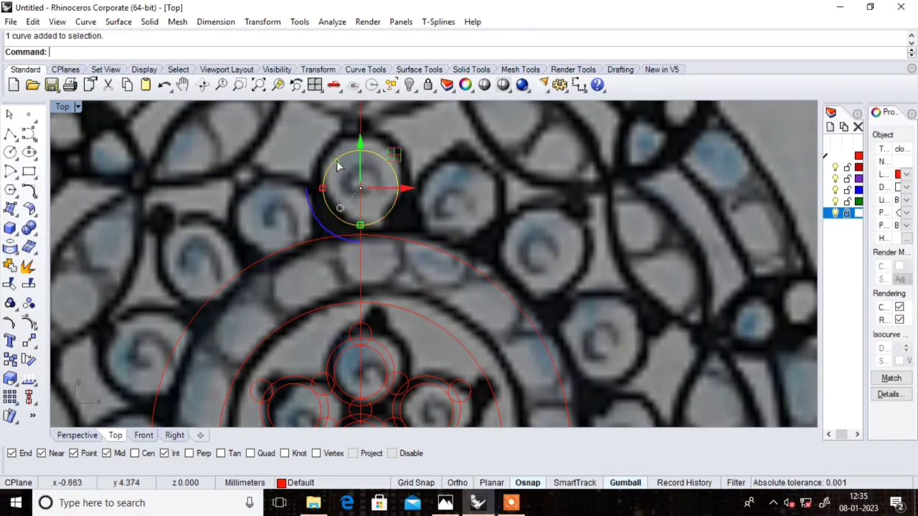
click(33, 194)
click(86, 215)
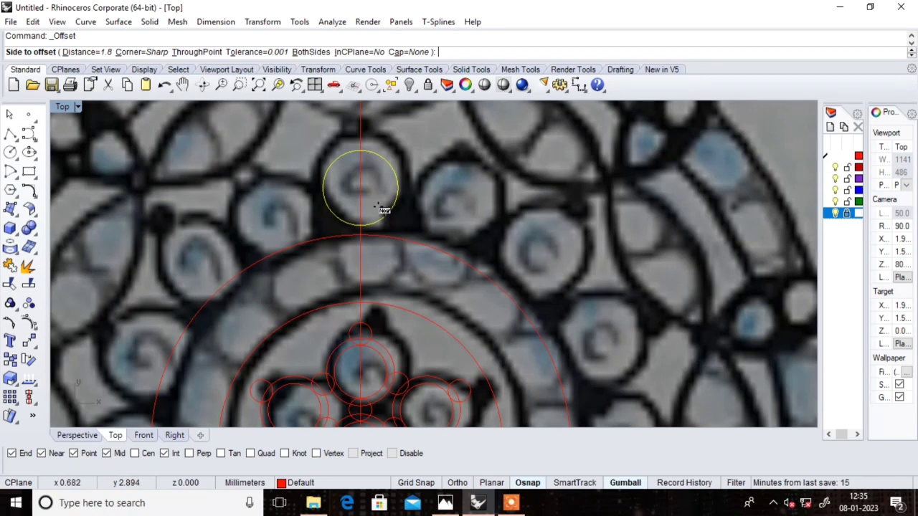
Step: Offset the medallion circle 0.2 mm inward into a smaller concentric circle
scroll(361, 169, up, 1)
scroll(361, 167, up, 1)
text(.2)
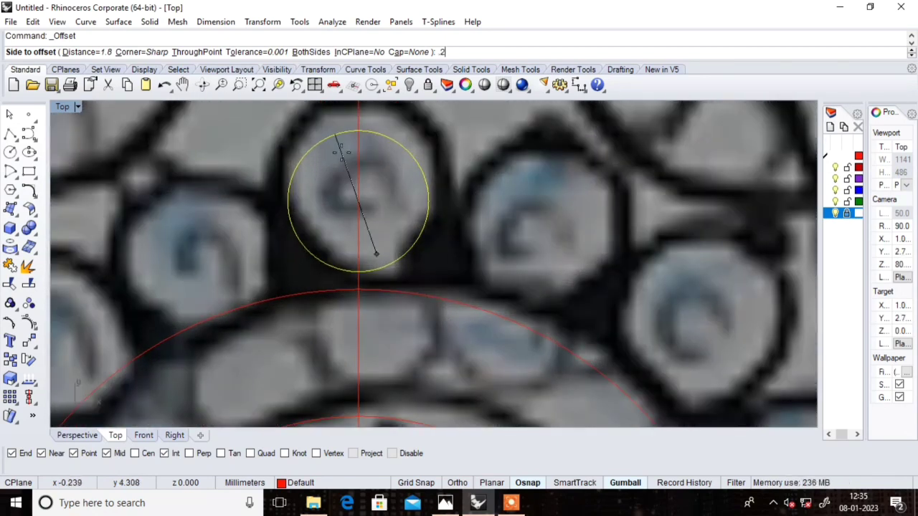
key(Return)
click(340, 151)
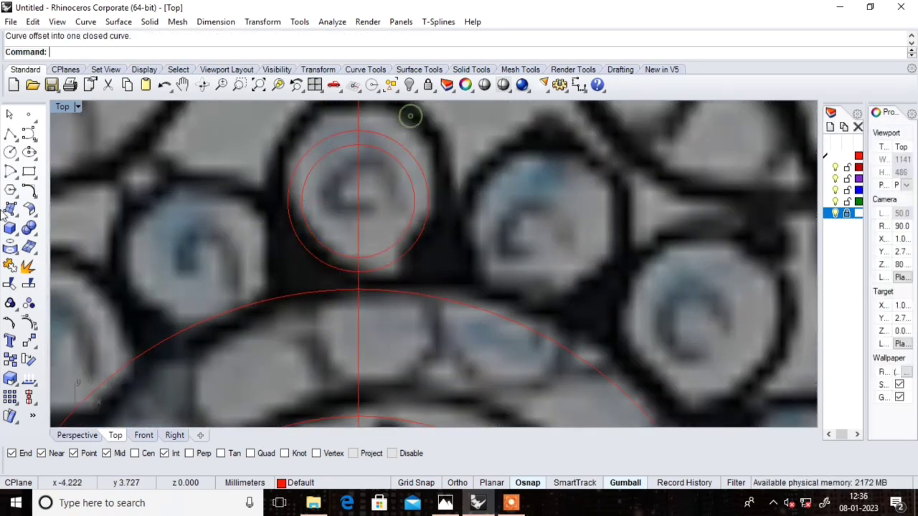
Step: Add a 0.6 mm circle at the medallion's top and shift it up the vertical axis
click(10, 152)
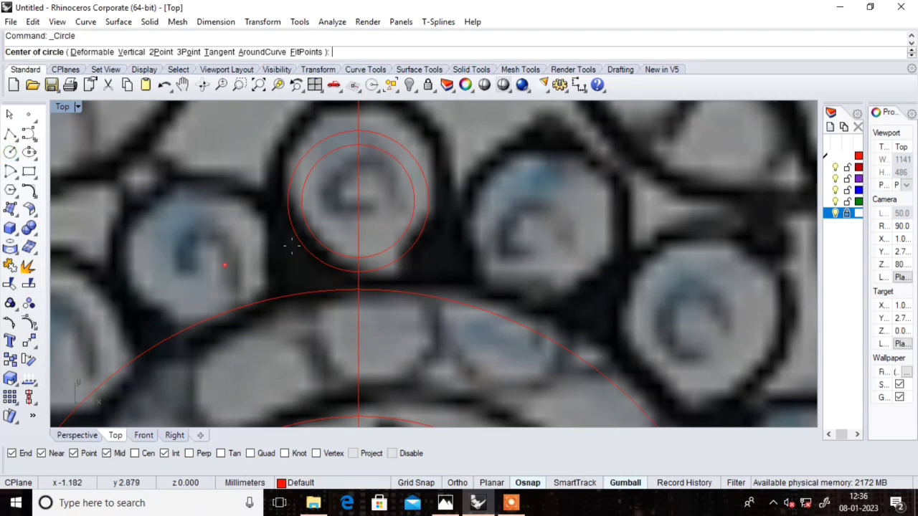
scroll(390, 172, down, 2)
scroll(334, 148, up, 2)
click(333, 154)
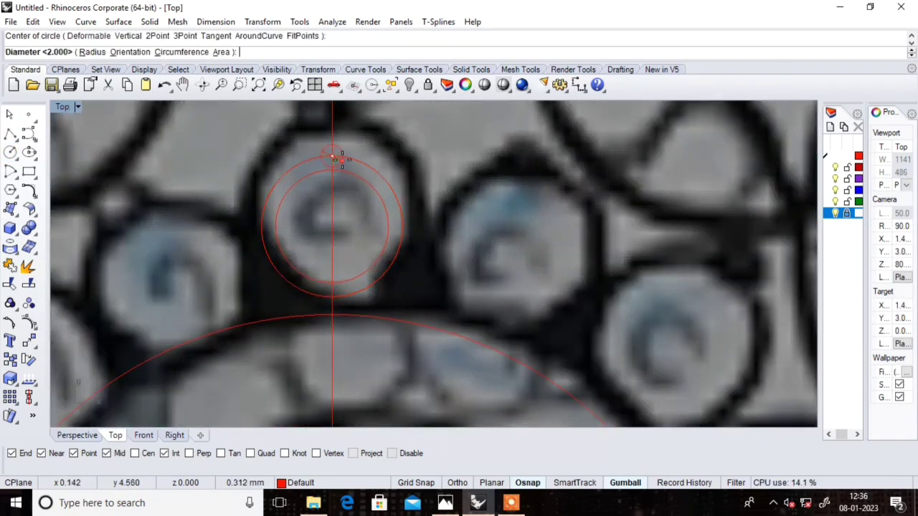
text(.6)
key(Return)
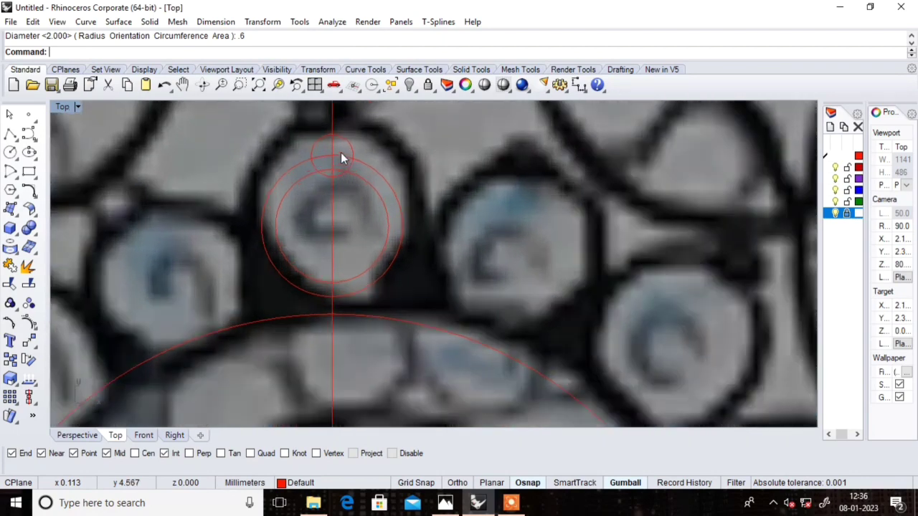
scroll(341, 143, up, 1)
click(341, 130)
scroll(338, 128, down, 2)
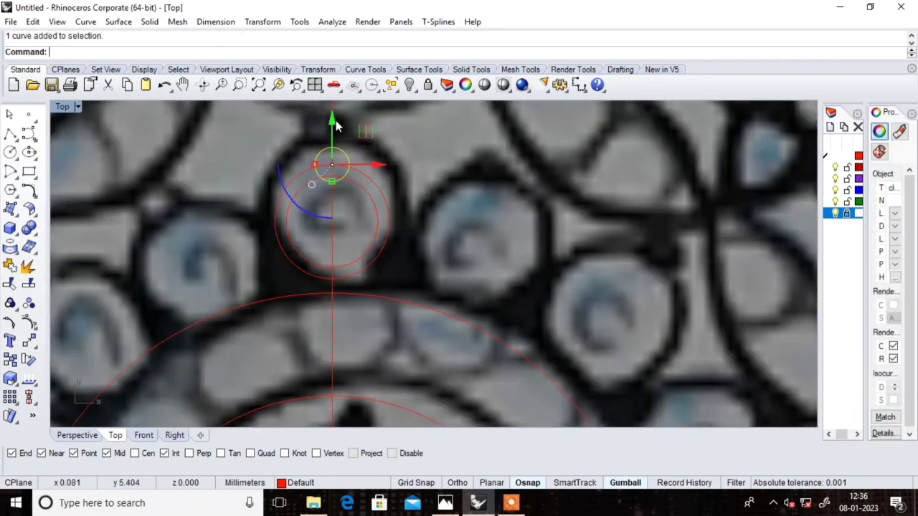
drag(337, 127, 340, 133)
key(Escape)
Step: Mark the bead circle's centroid with AreaCentroid, then select the small circle above it
scroll(342, 195, down, 2)
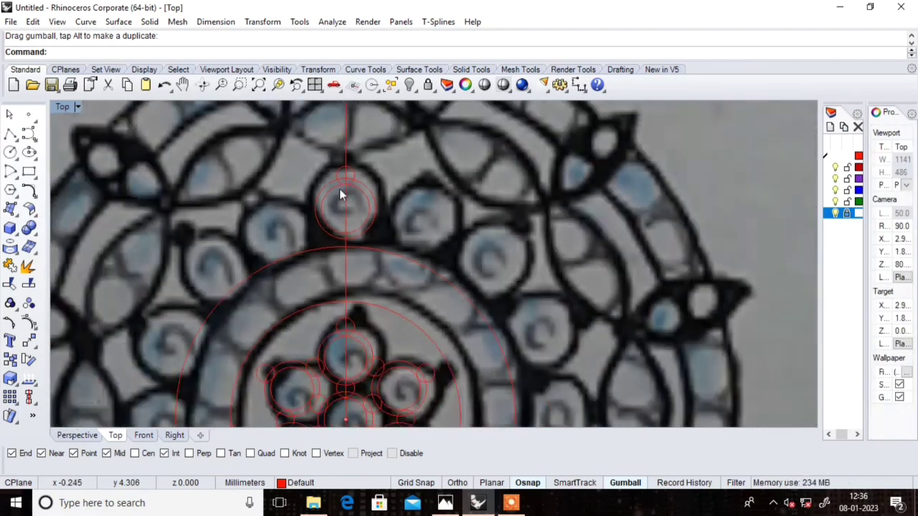
scroll(351, 185, up, 2)
scroll(387, 193, up, 2)
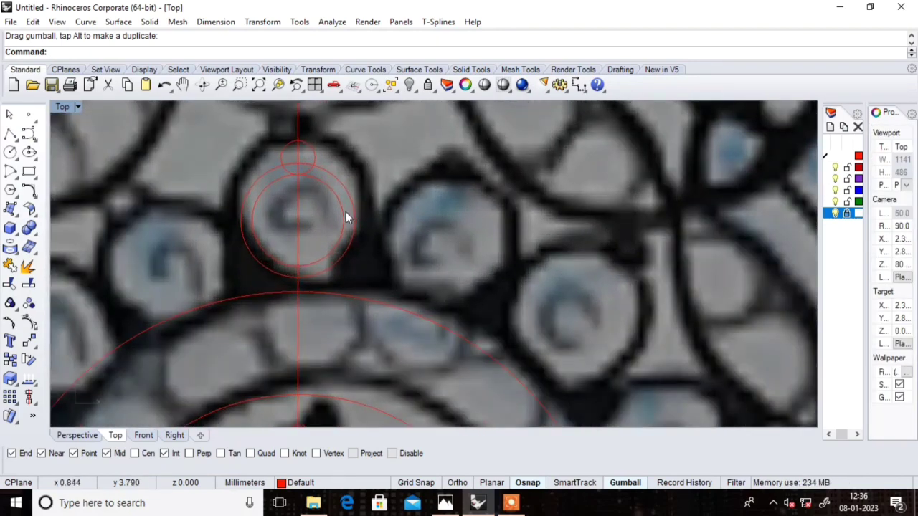
click(344, 219)
text(areac)
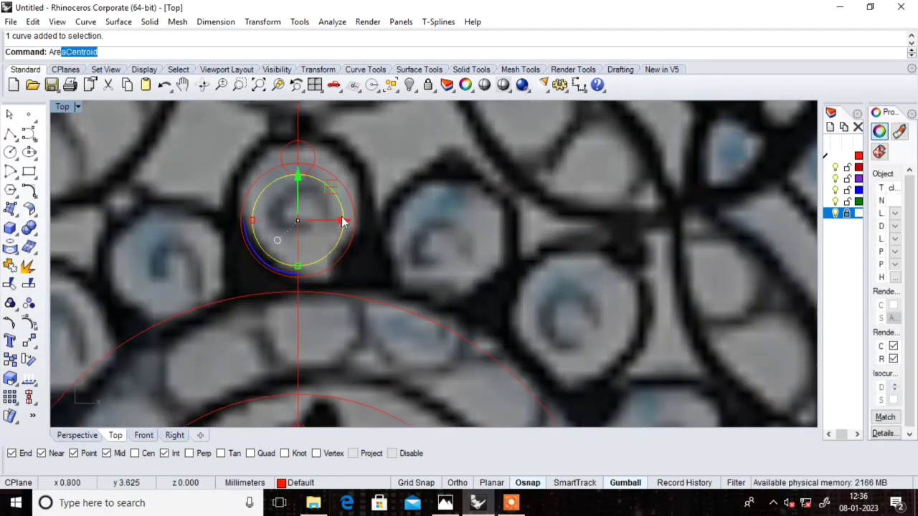
key(Return)
key(Escape)
click(311, 154)
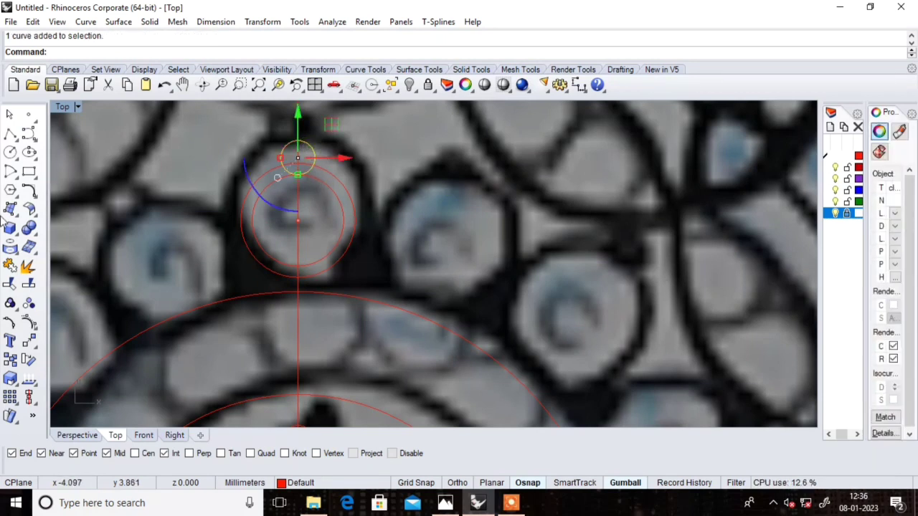
Step: Polar-array the small circle into 4 copies around the bead circle's centre
click(16, 403)
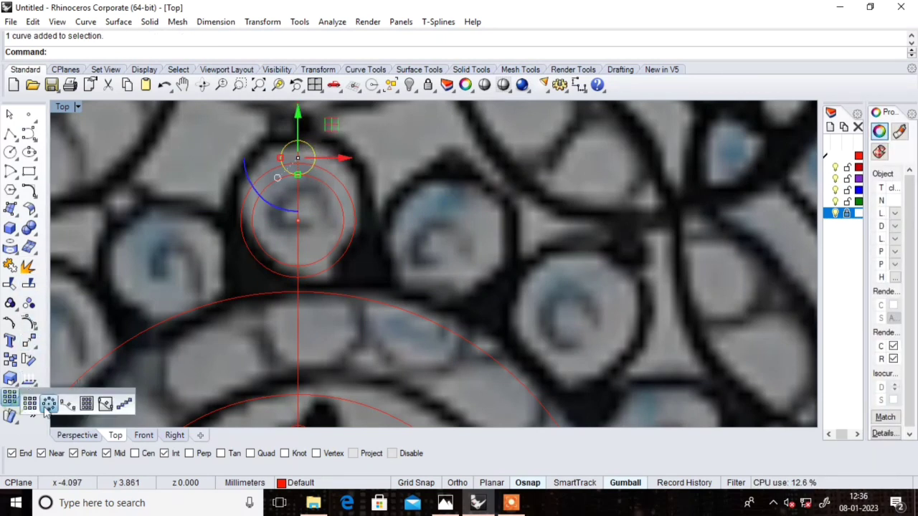
click(49, 407)
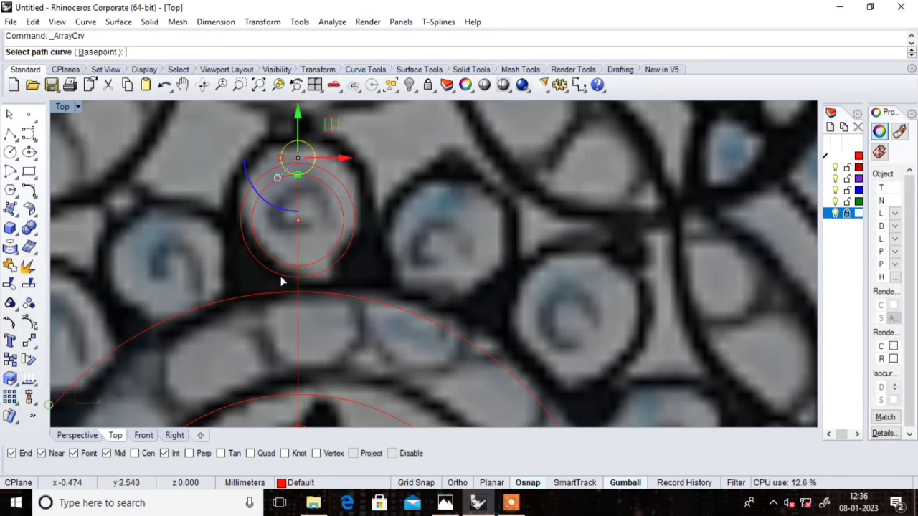
click(13, 399)
click(48, 407)
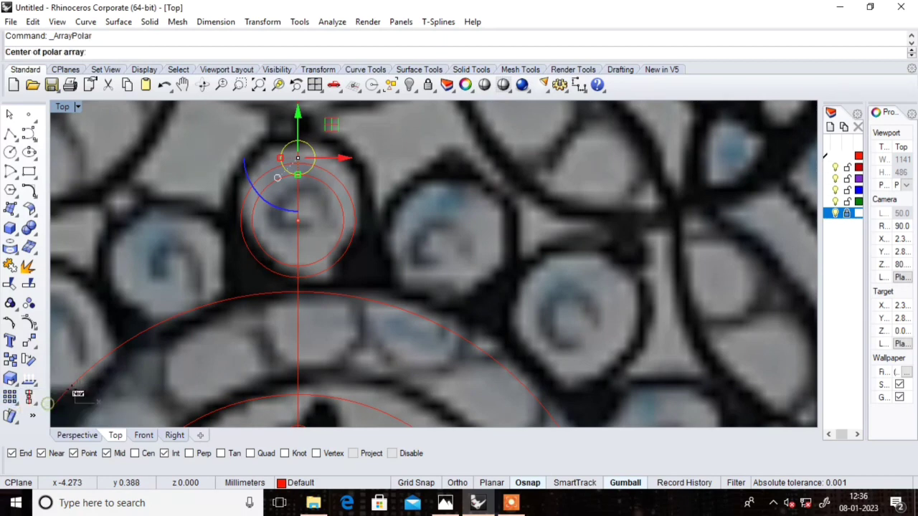
click(299, 224)
key(Return)
key(Return)
key(Return)
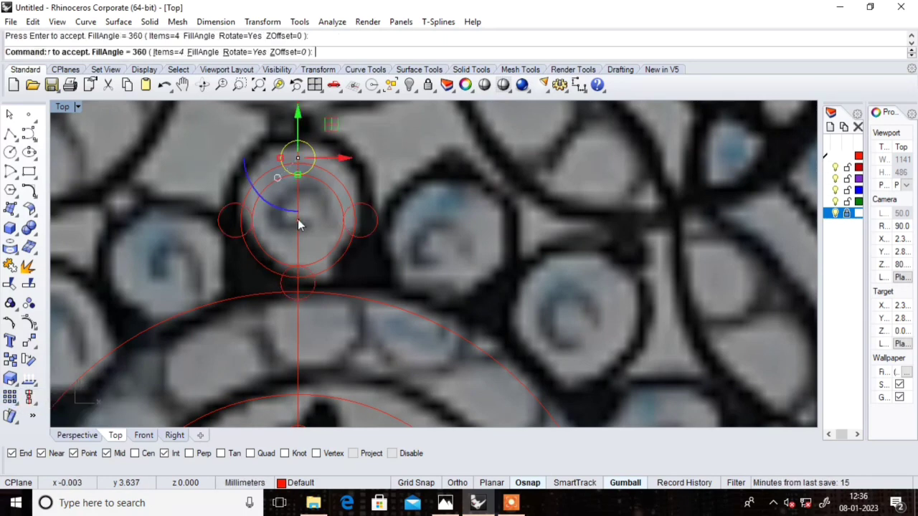
Step: Group the four small circles, the bead circle and its centroid point
scroll(375, 194, down, 3)
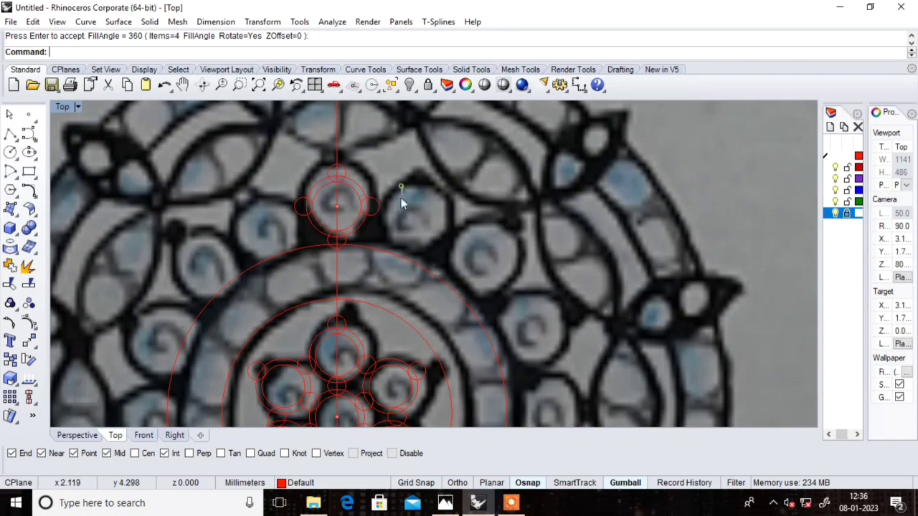
click(352, 194)
scroll(349, 189, up, 3)
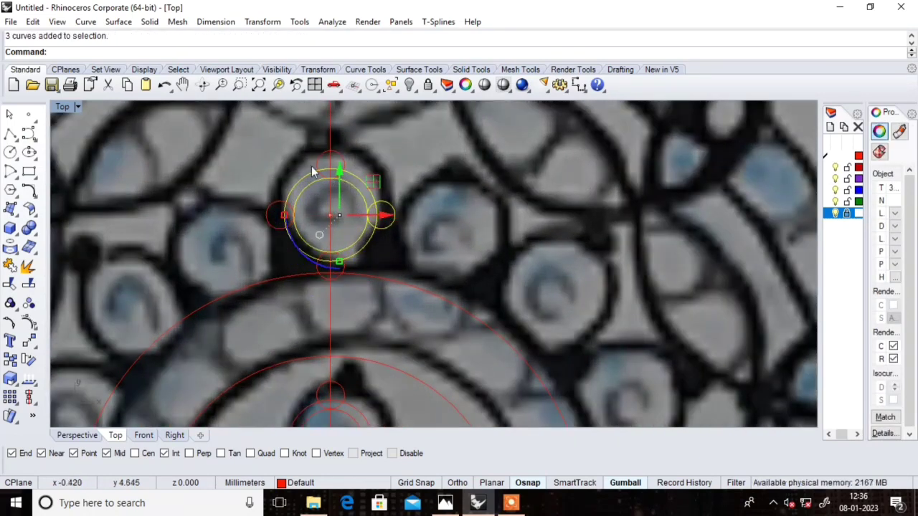
click(275, 208)
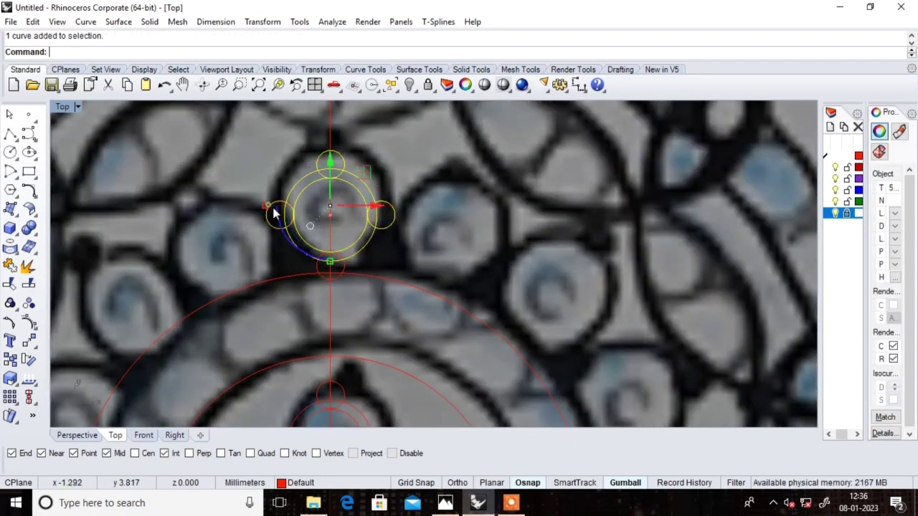
scroll(334, 218, up, 2)
scroll(329, 214, up, 2)
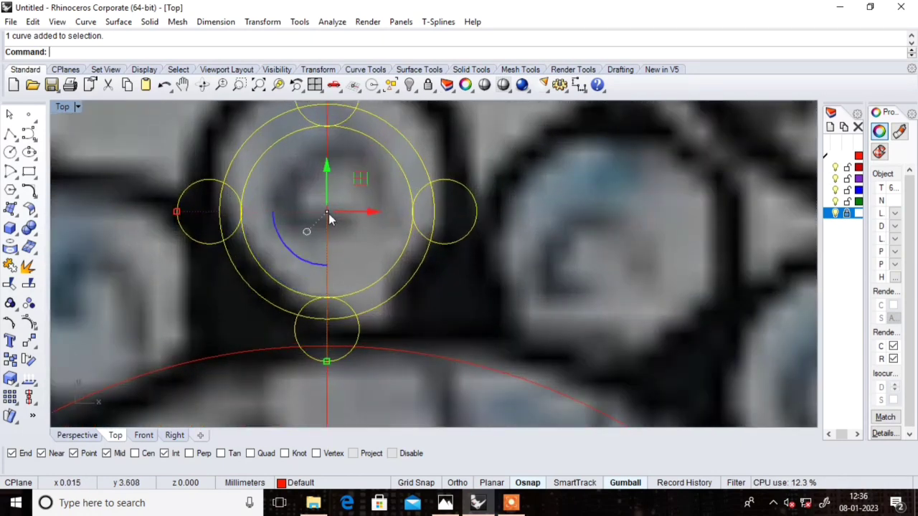
click(329, 212)
scroll(356, 219, down, 2)
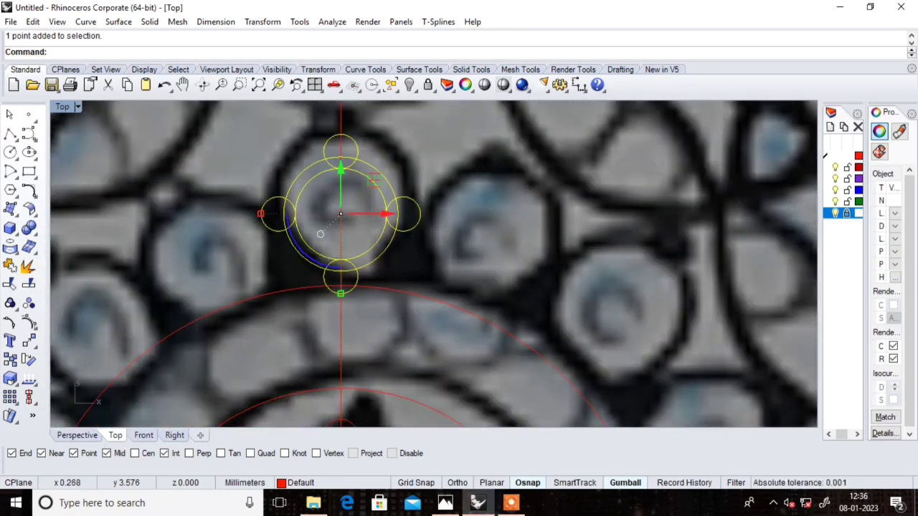
key(ctrl+g)
Step: Try an 18-copy polar array of the grouped bead cluster about the mandala centre
click(447, 140)
scroll(330, 212, down, 2)
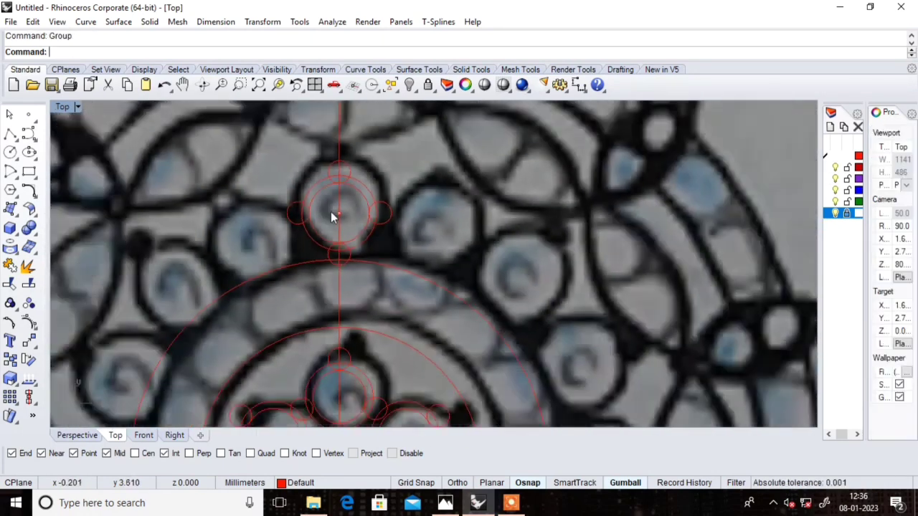
scroll(331, 212, down, 1)
click(352, 203)
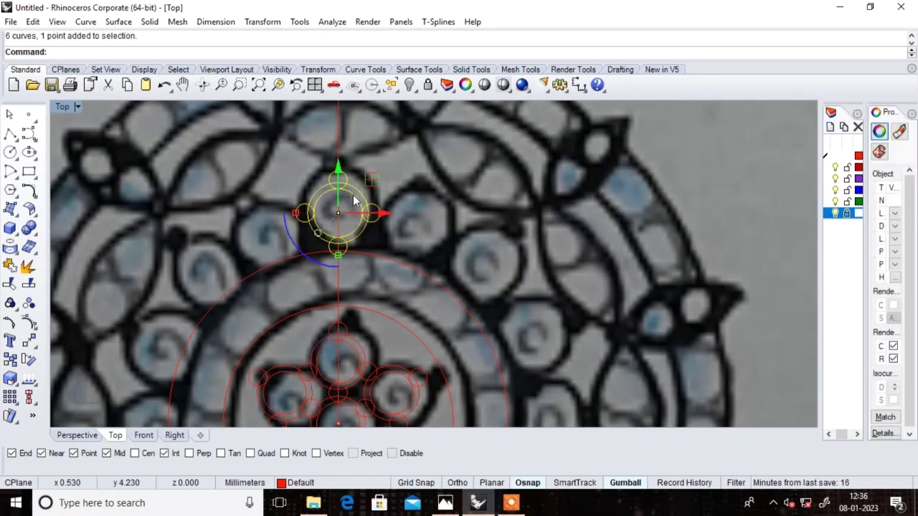
click(12, 400)
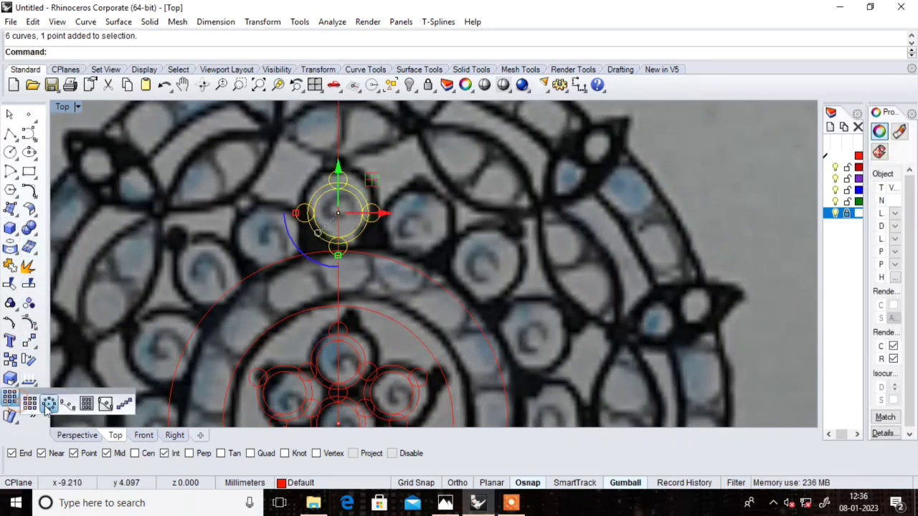
click(48, 405)
scroll(383, 254, down, 2)
scroll(344, 301, up, 2)
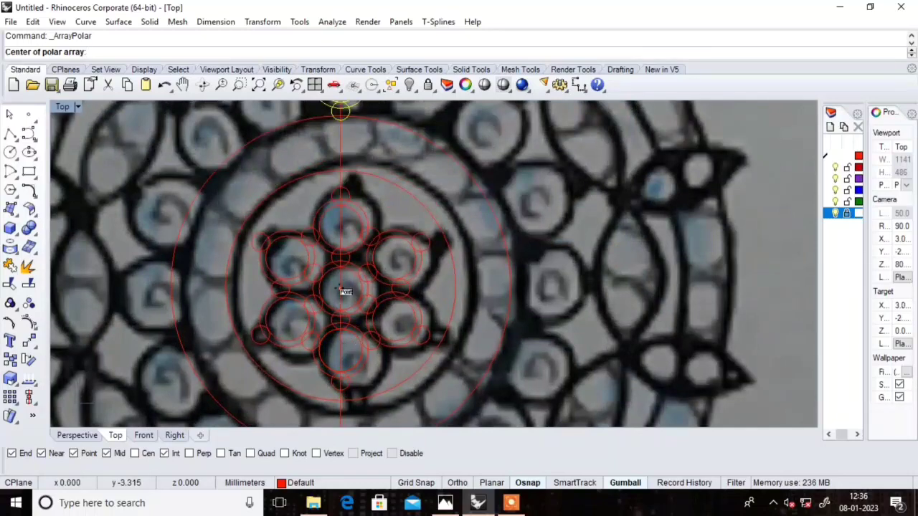
click(342, 286)
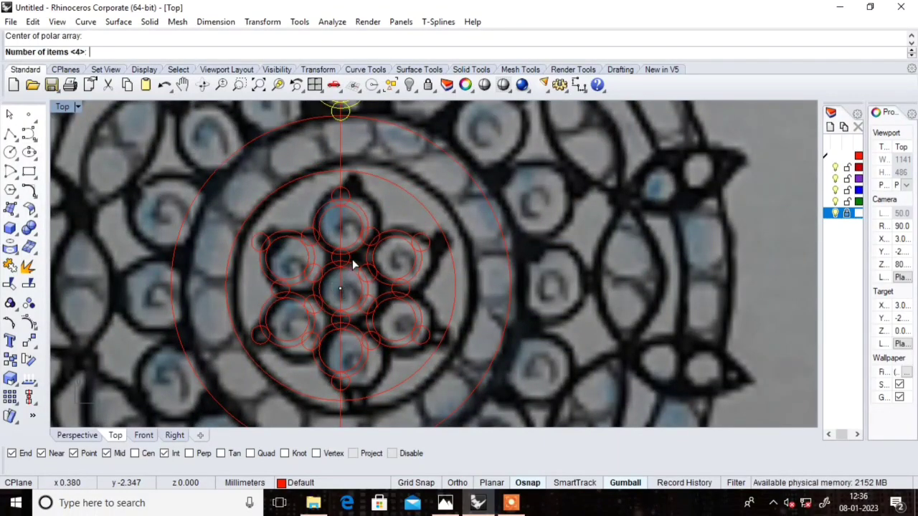
text(18)
key(Return)
key(Return)
key(Return)
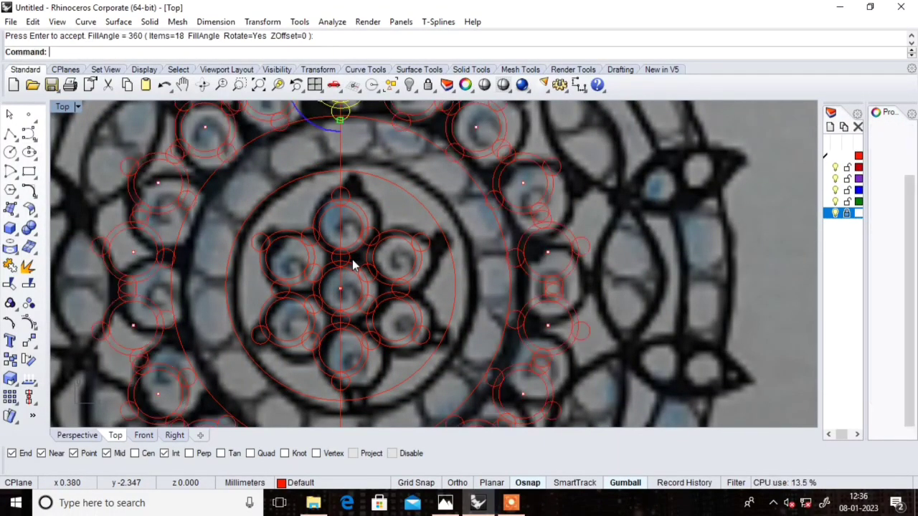
scroll(356, 263, down, 3)
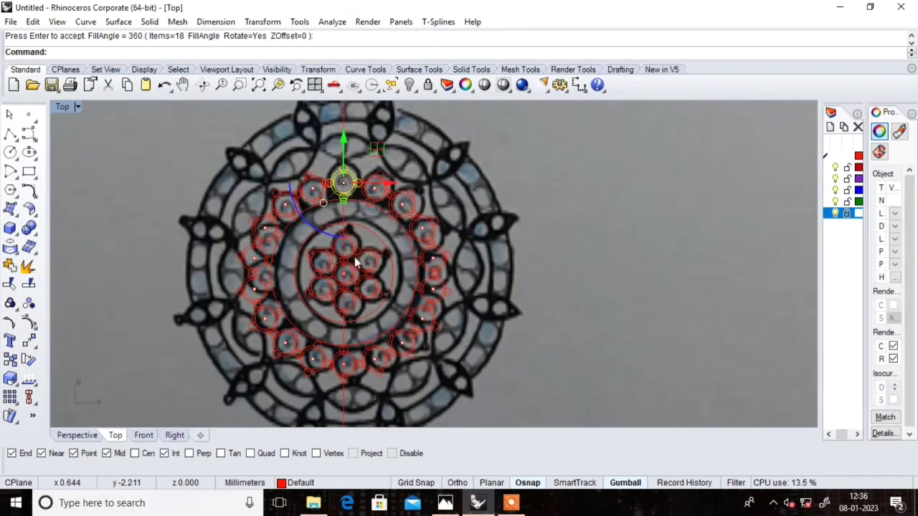
scroll(362, 220, up, 2)
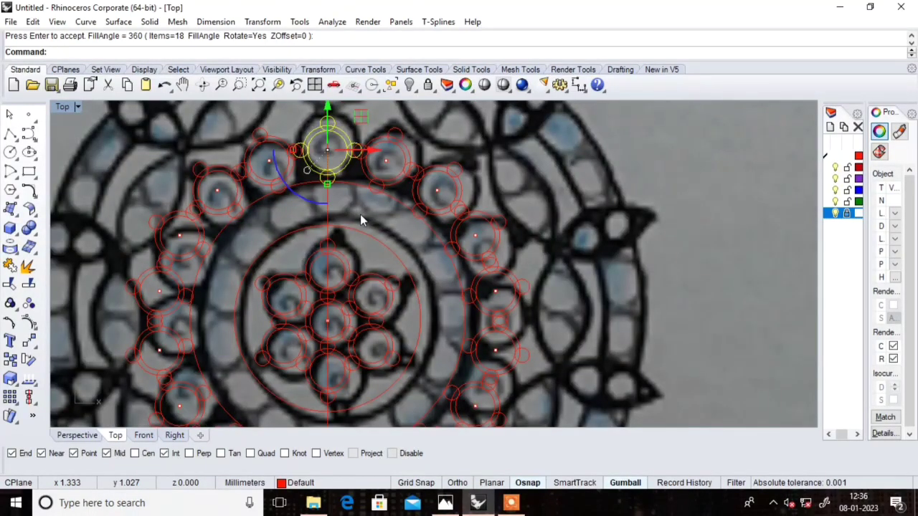
Step: Undo the array, ungroup the bead cluster and delete the leftover blue arc
key(ctrl+z)
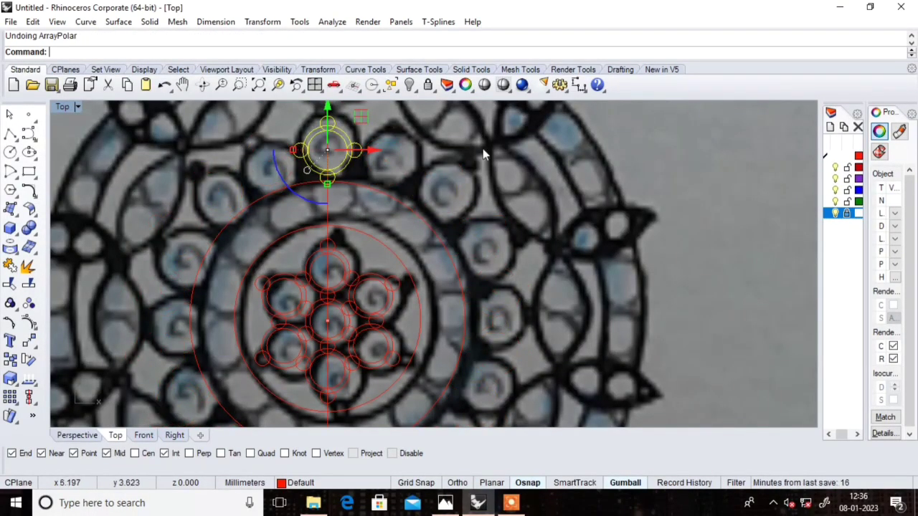
right_click(29, 302)
scroll(312, 135, up, 2)
click(302, 153)
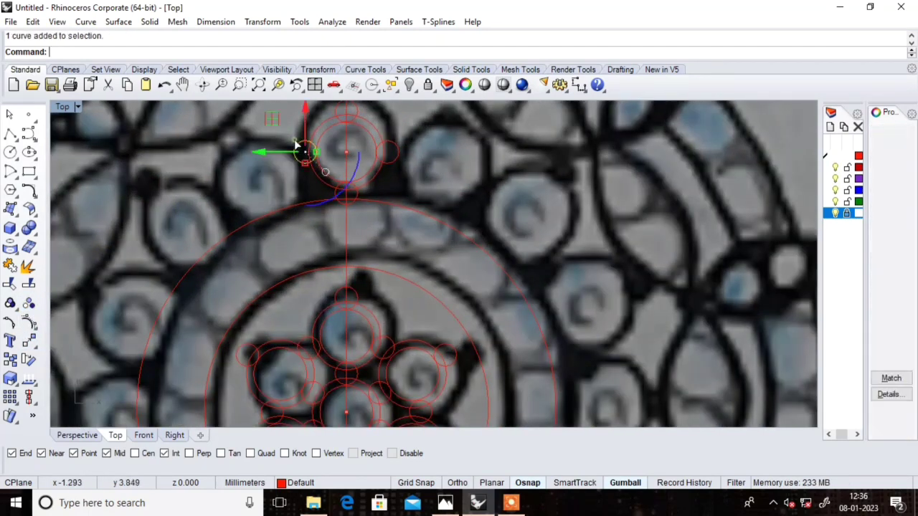
key(Delete)
Step: Regroup the bead cluster's circles into one group with G
scroll(332, 171, down, 2)
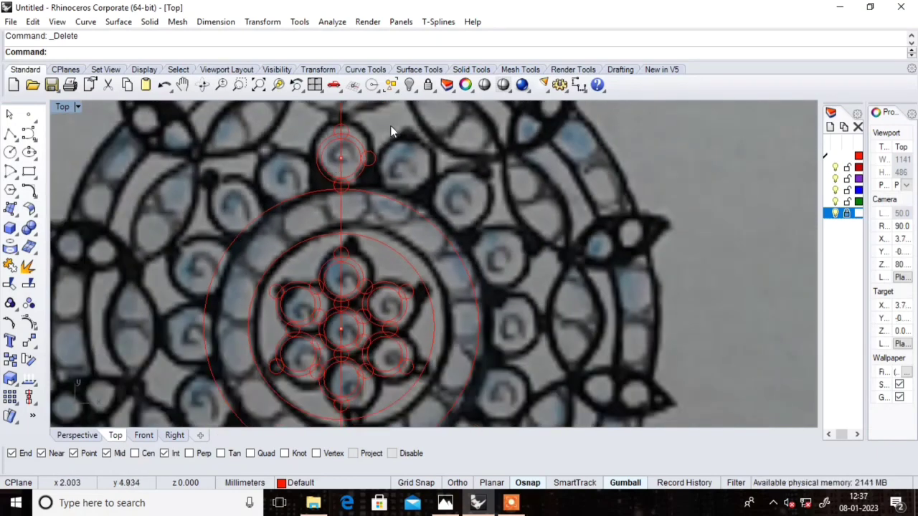
click(354, 177)
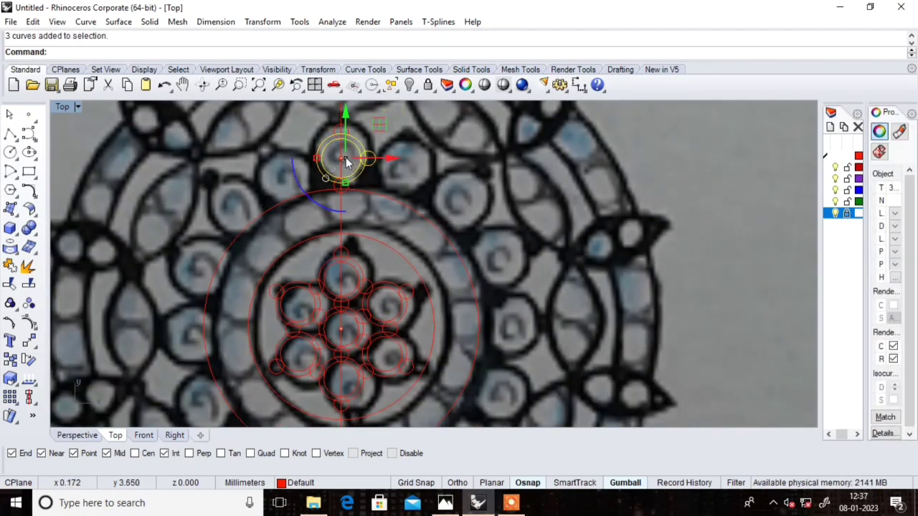
scroll(349, 172, up, 1)
scroll(351, 191, up, 1)
click(347, 200)
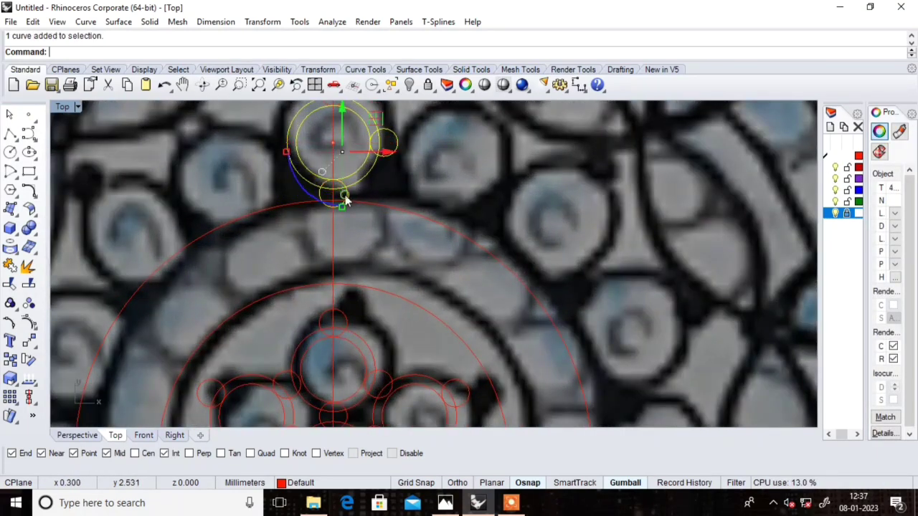
scroll(351, 203, up, 1)
scroll(346, 129, up, 1)
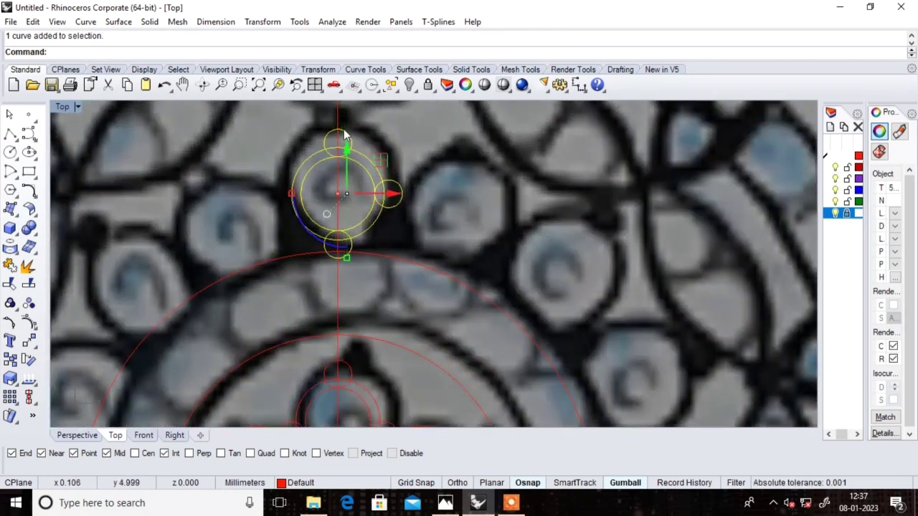
text(g)
key(Return)
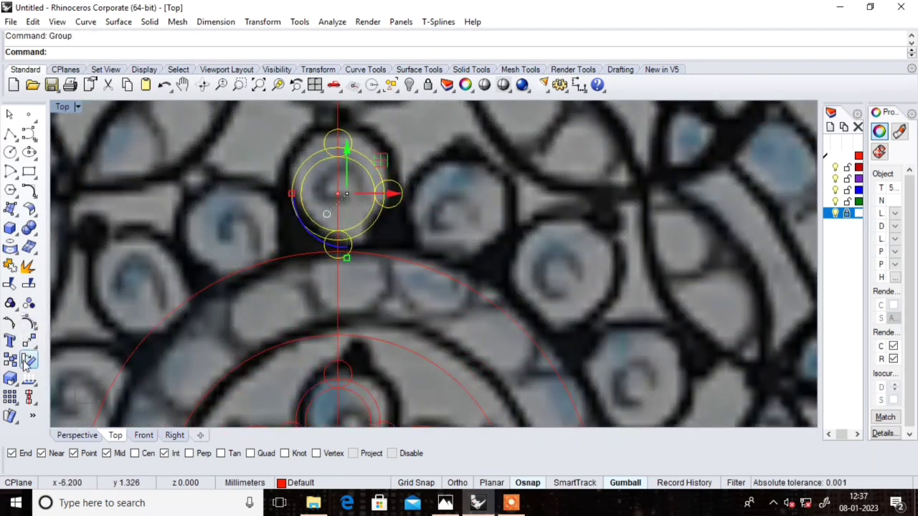
Step: Polar-array the regrouped cluster into 18 copies over 360° about the mandala centre
click(17, 403)
click(47, 403)
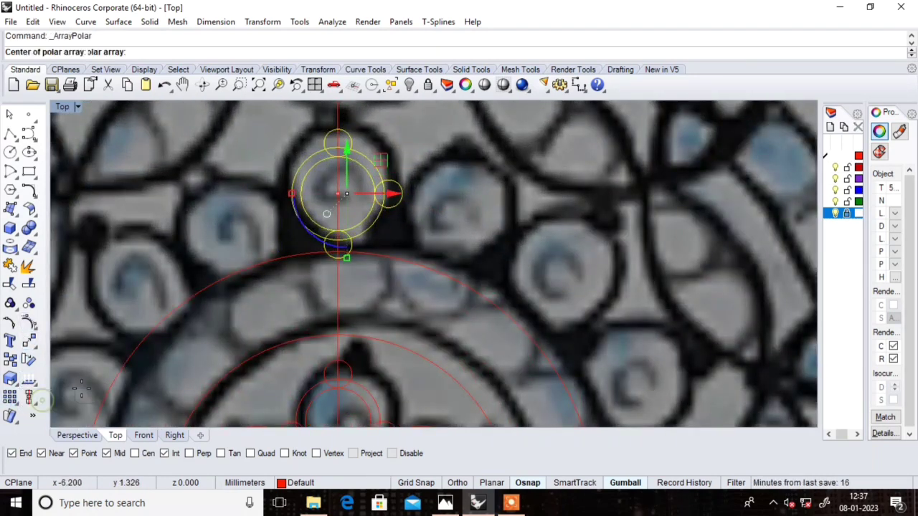
scroll(419, 262, down, 3)
click(382, 369)
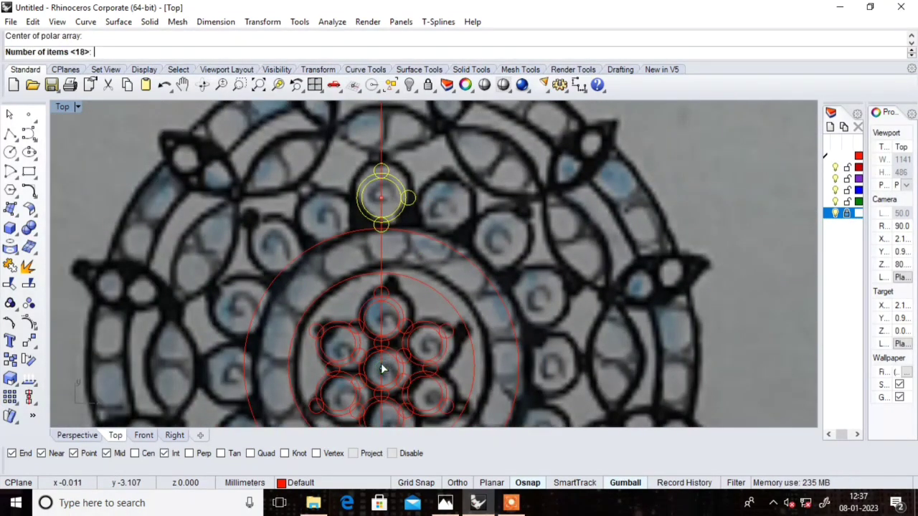
text(18)
key(Return)
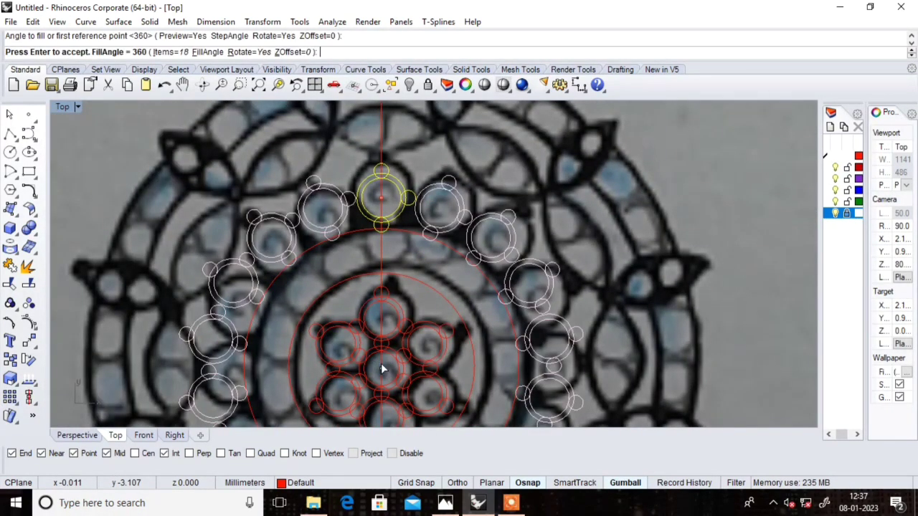
key(Return)
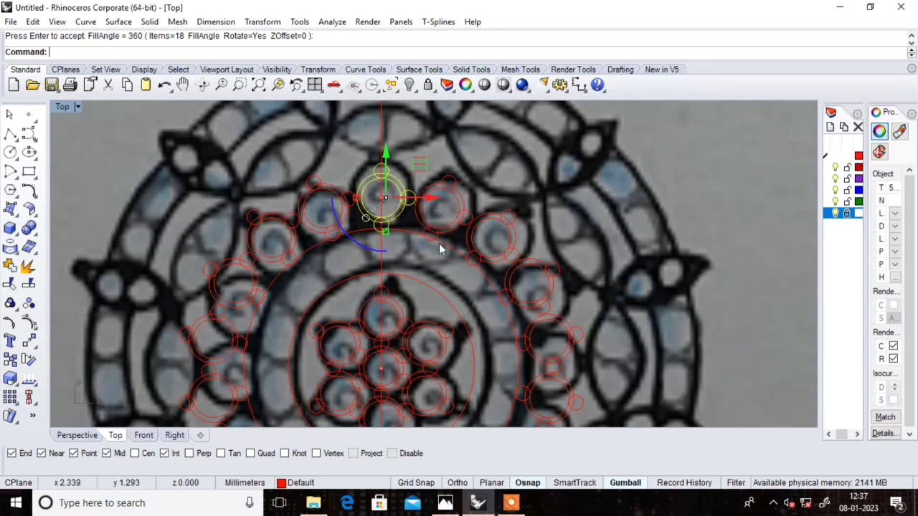
click(441, 143)
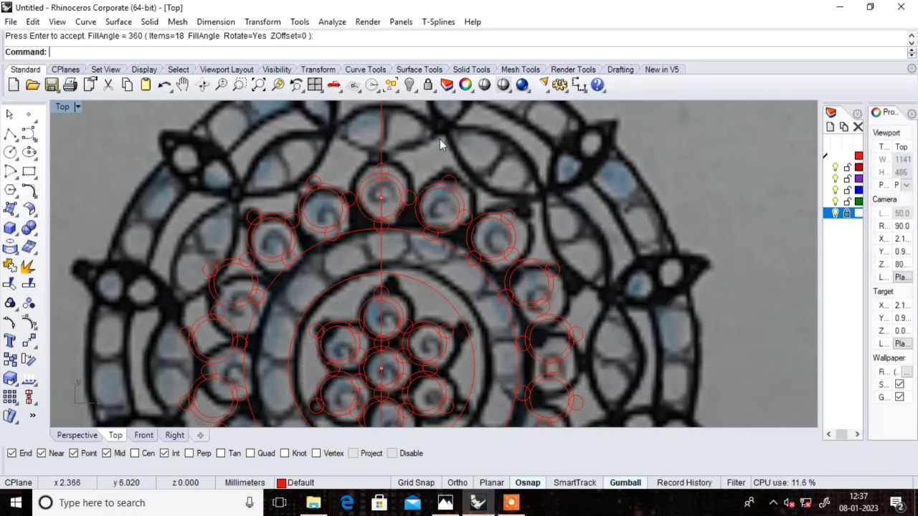
Step: Undo the array and re-array the top circle cluster 19 times around the flower centre
key(ctrl+z)
drag(408, 221, 409, 217)
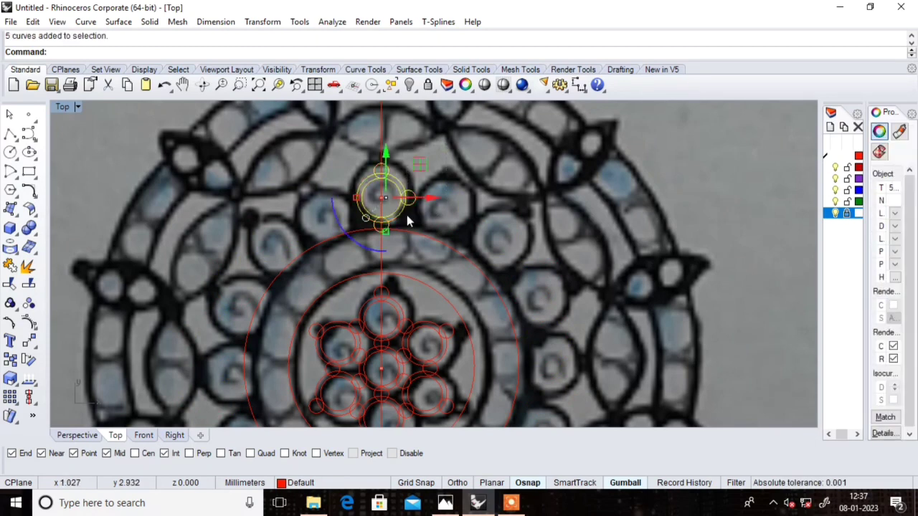
key(Return)
scroll(407, 190, down, 3)
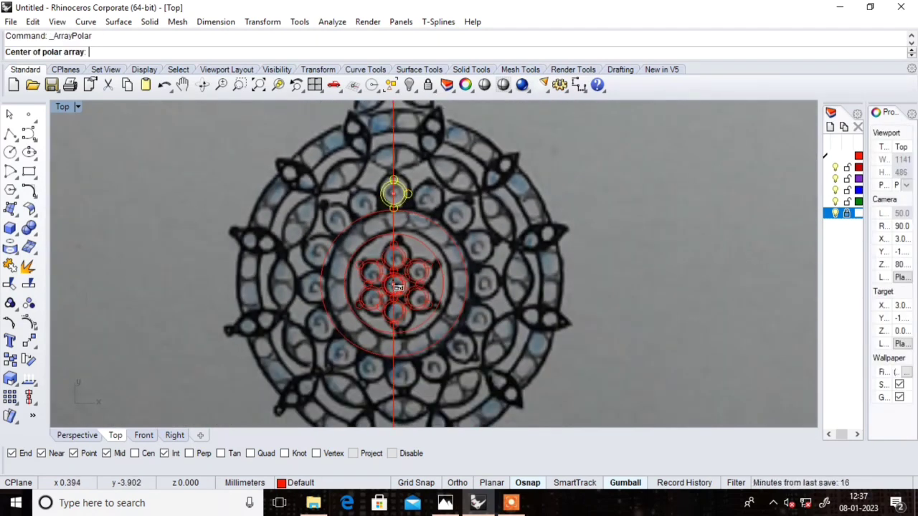
click(395, 285)
text(19)
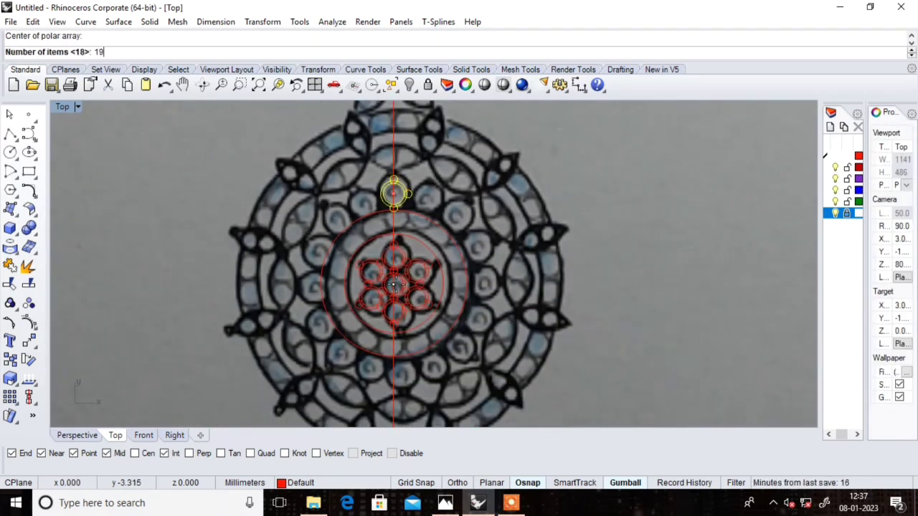
key(Return)
key(Return)
key(Return)
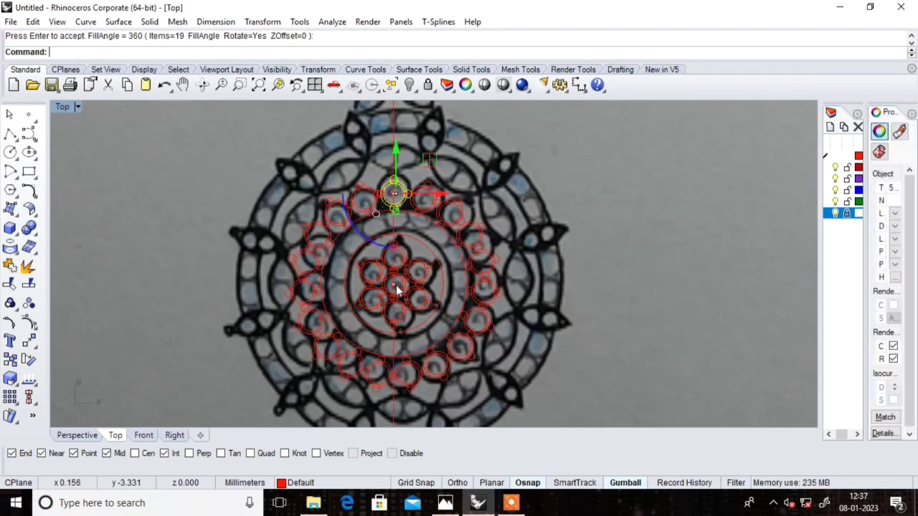
key(Escape)
scroll(380, 205, up, 4)
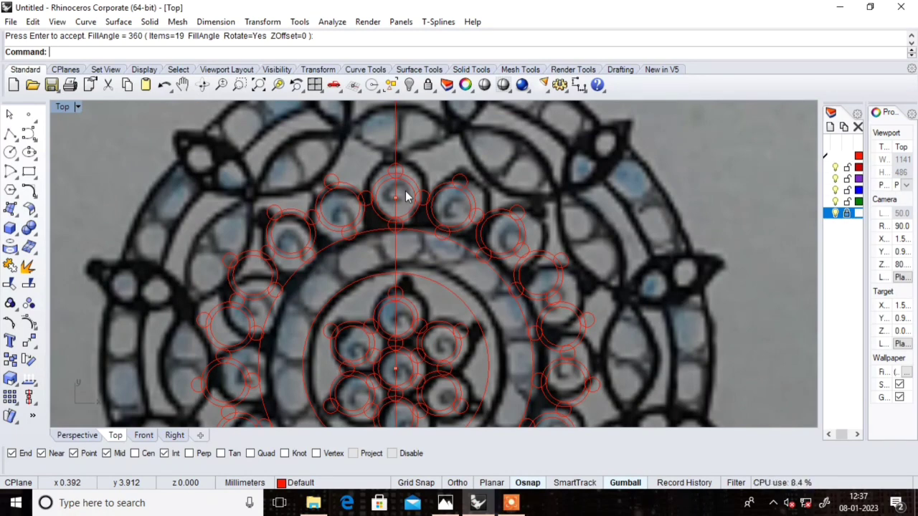
Step: Undo the 19-copy ring and start a new polar array of the top cluster
key(ctrl+z)
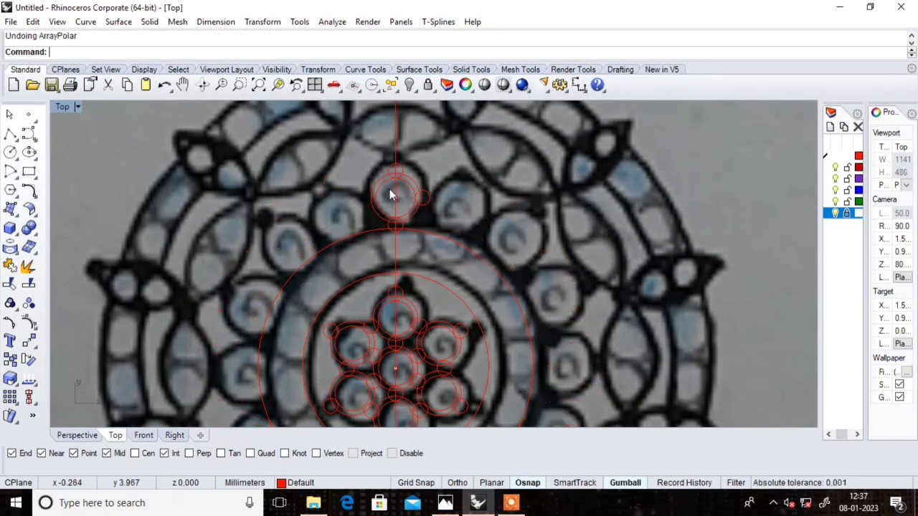
click(422, 187)
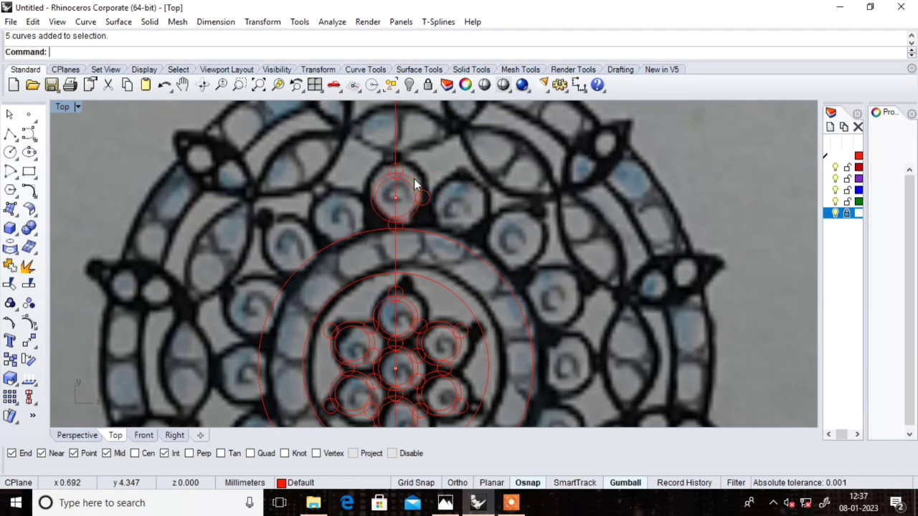
key(Return)
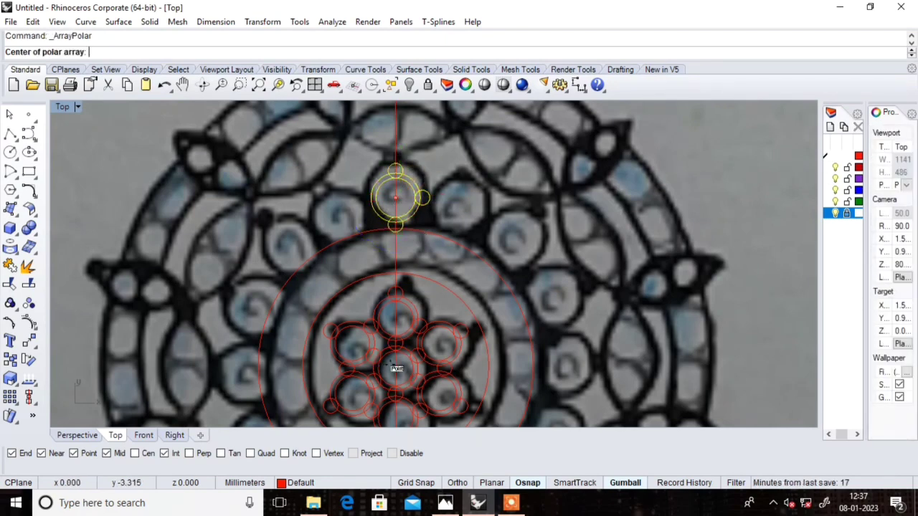
click(392, 368)
text(0)
key(Return)
key(Return)
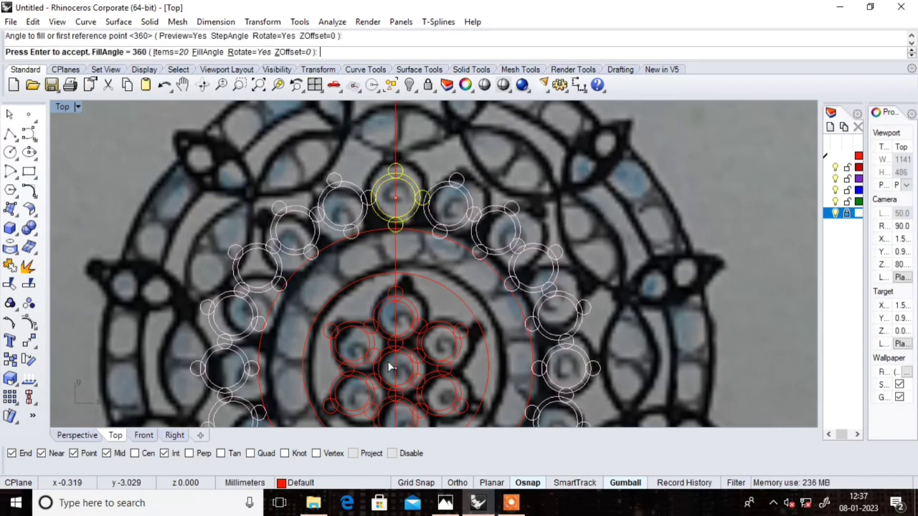
key(Return)
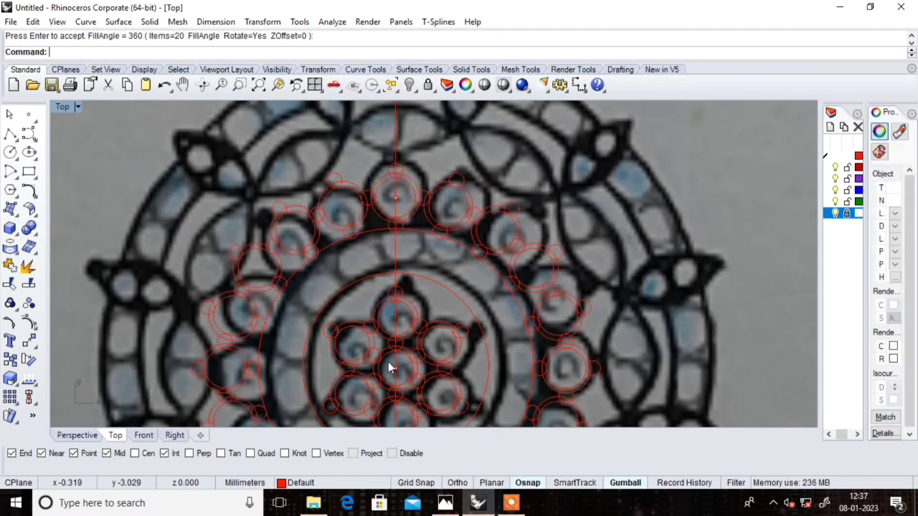
scroll(340, 228, up, 1)
scroll(340, 228, up, 2)
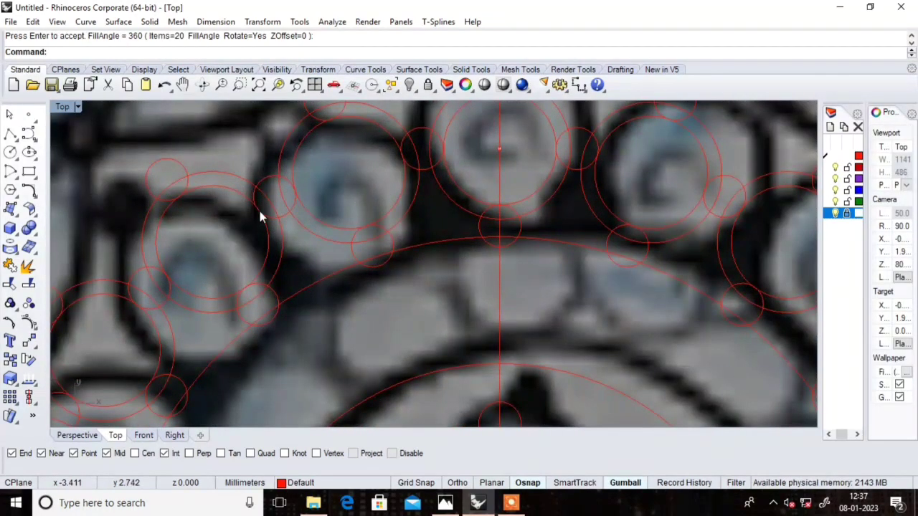
scroll(416, 175, down, 2)
scroll(477, 199, down, 2)
scroll(466, 318, down, 2)
scroll(460, 322, up, 3)
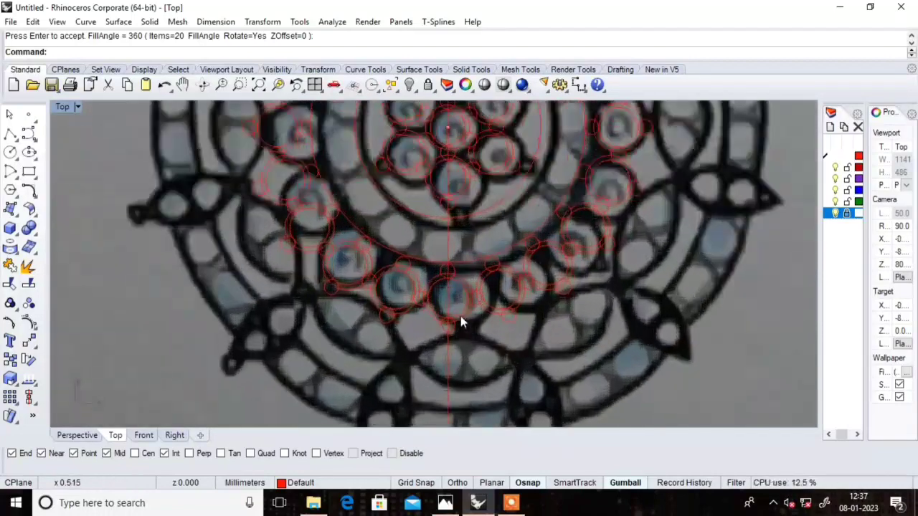
scroll(457, 298, down, 2)
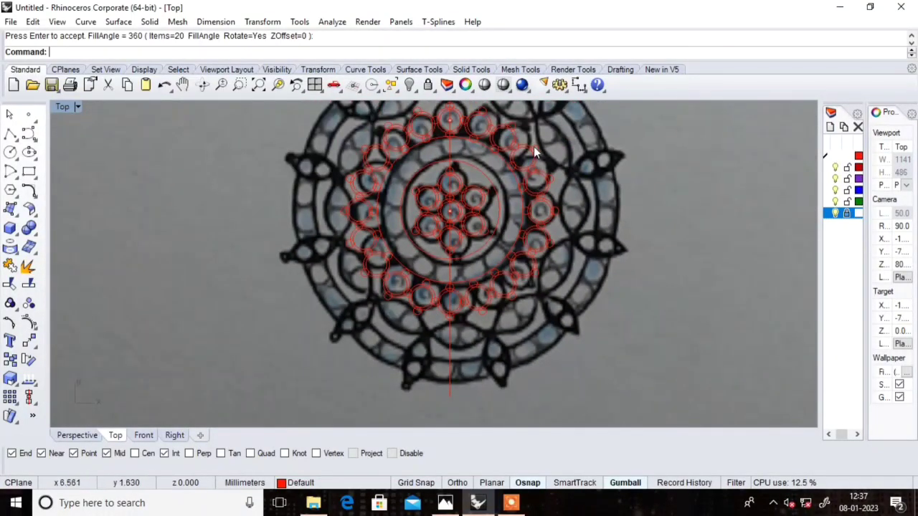
scroll(498, 195, up, 3)
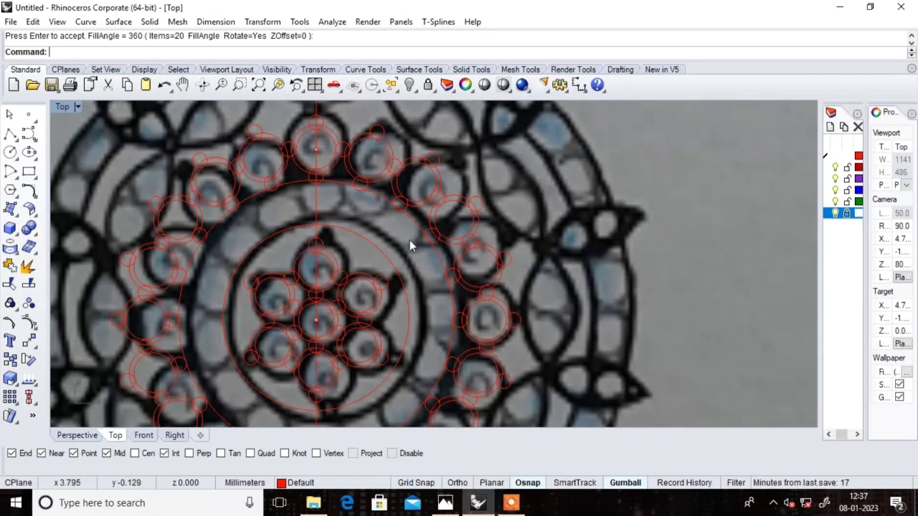
scroll(419, 207, down, 3)
scroll(378, 199, up, 2)
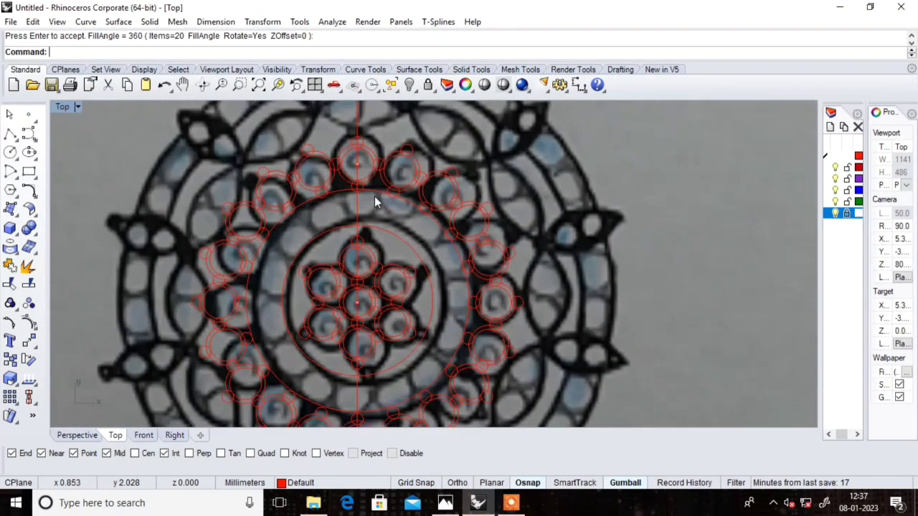
scroll(351, 188, up, 3)
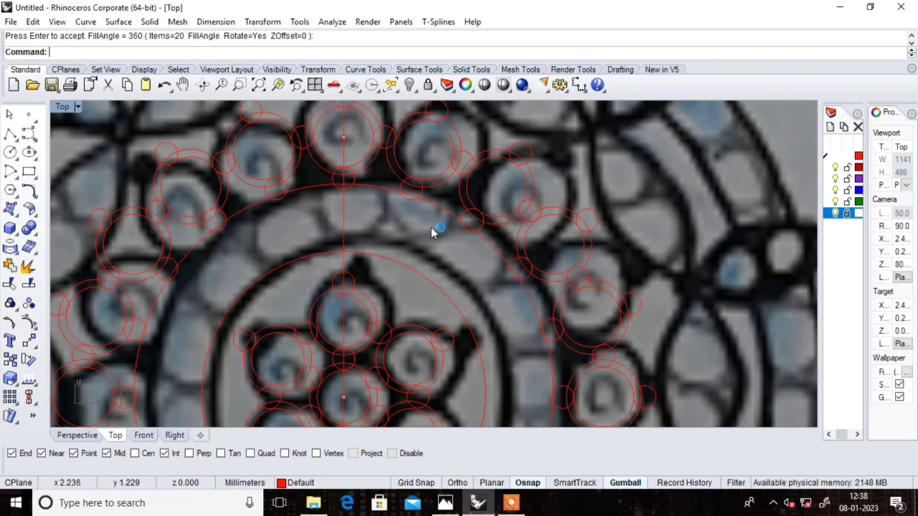
scroll(516, 228, down, 3)
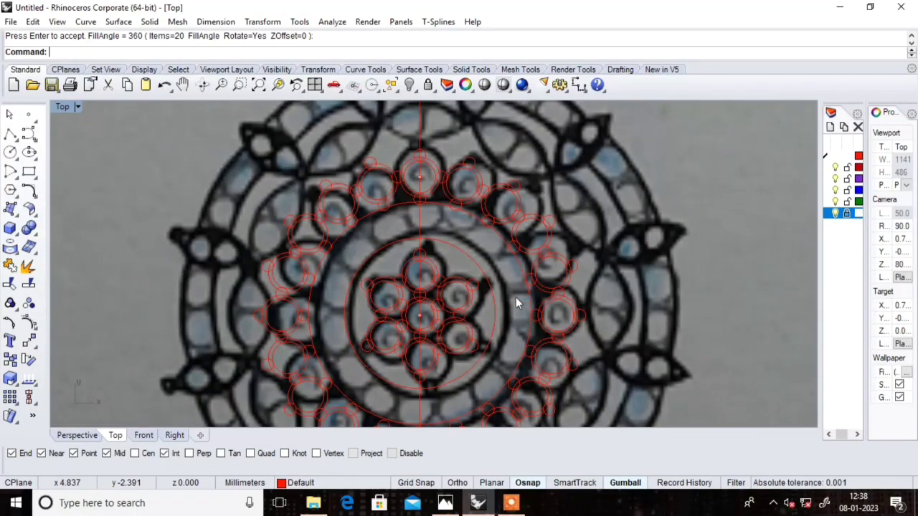
key(ctrl+z)
Step: Move the top circle cluster slightly outward with the gumball Y arrow
scroll(446, 181, up, 3)
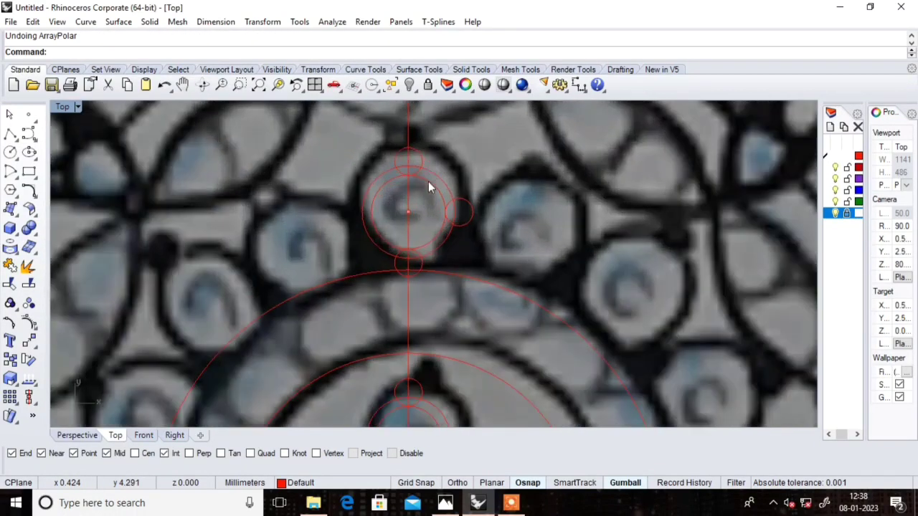
click(428, 182)
drag(420, 170, 423, 163)
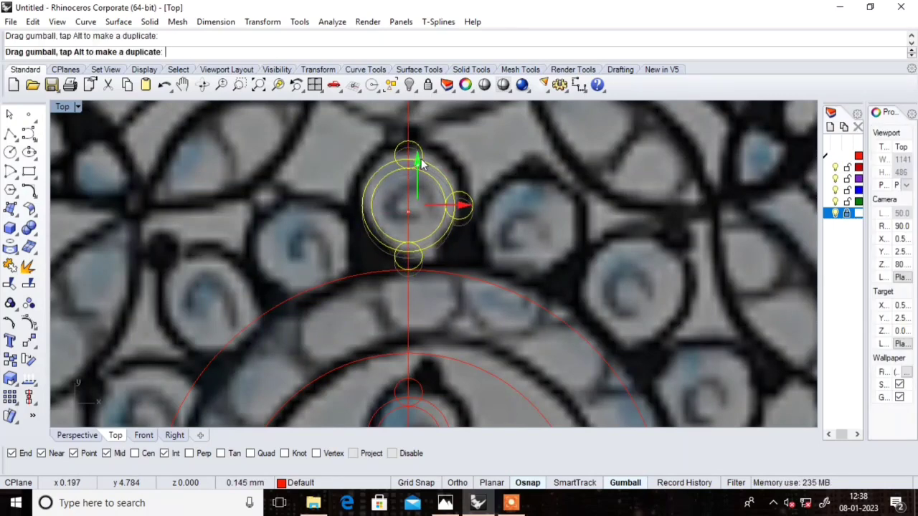
click(580, 184)
click(434, 218)
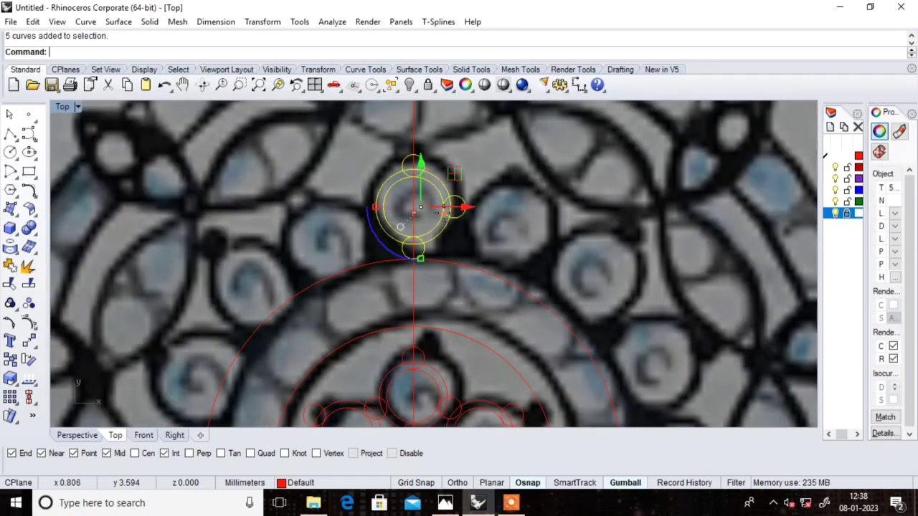
Step: ArrayPolar the cluster into 20 copies over 360° about the flower centre
text(arraypolar)
key(Return)
scroll(430, 230, down, 3)
click(431, 326)
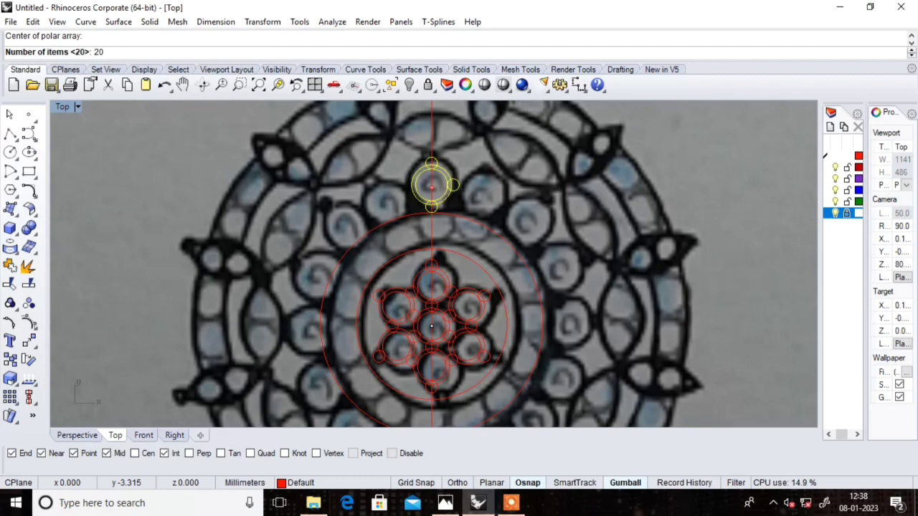
key(Return)
key(Return)
key(Return)
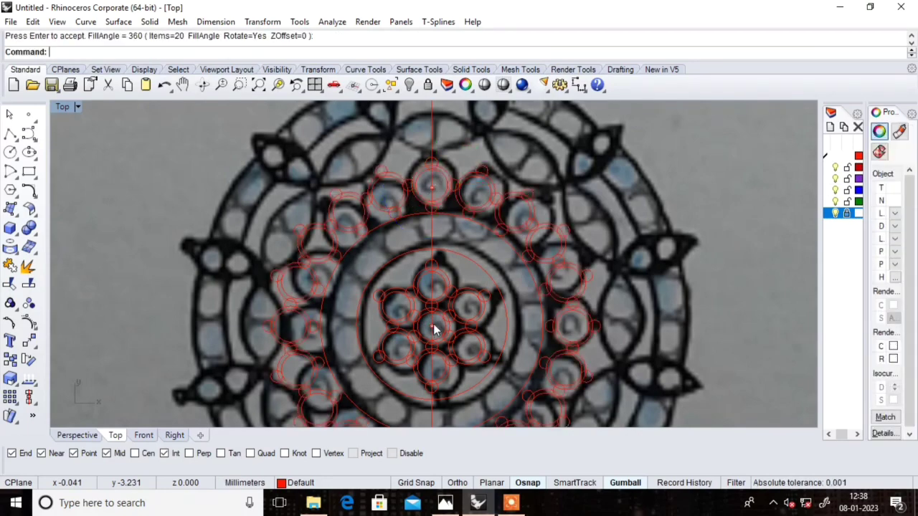
scroll(437, 218, up, 5)
scroll(409, 229, down, 3)
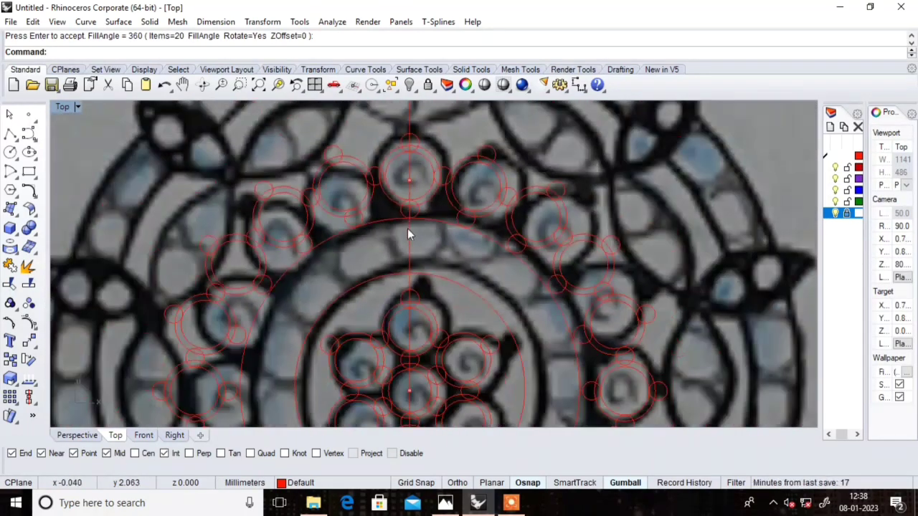
scroll(421, 229, down, 2)
scroll(426, 241, down, 2)
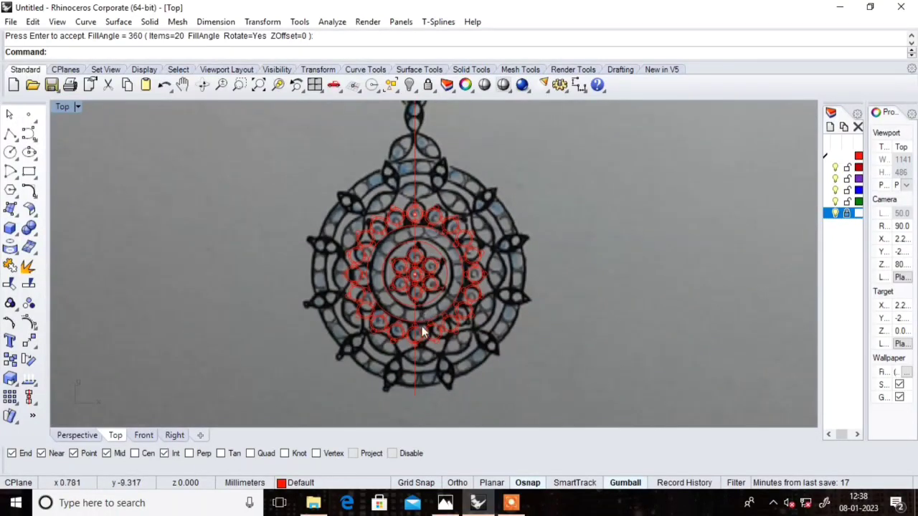
Step: Hide and reshow the pendant reference image, zooming to check the 20-cluster ring
scroll(426, 307, up, 2)
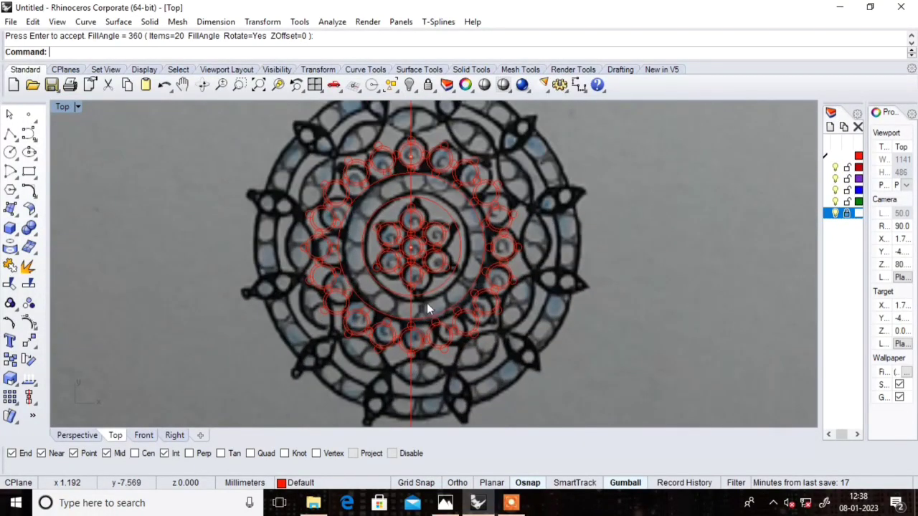
click(835, 213)
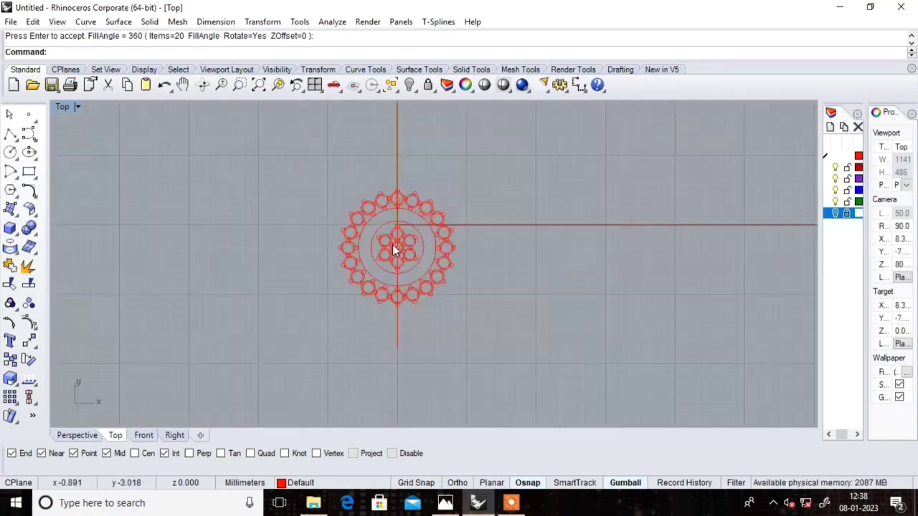
scroll(392, 245, up, 3)
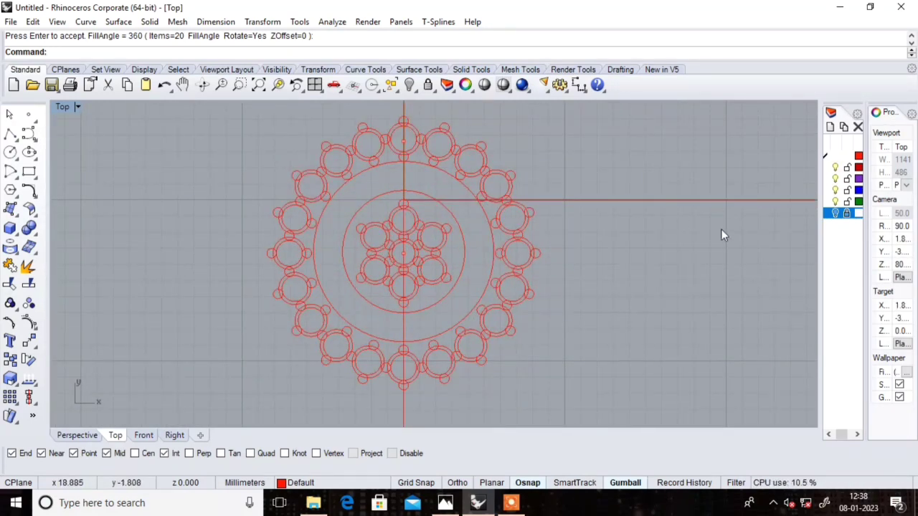
click(834, 213)
scroll(452, 224, down, 4)
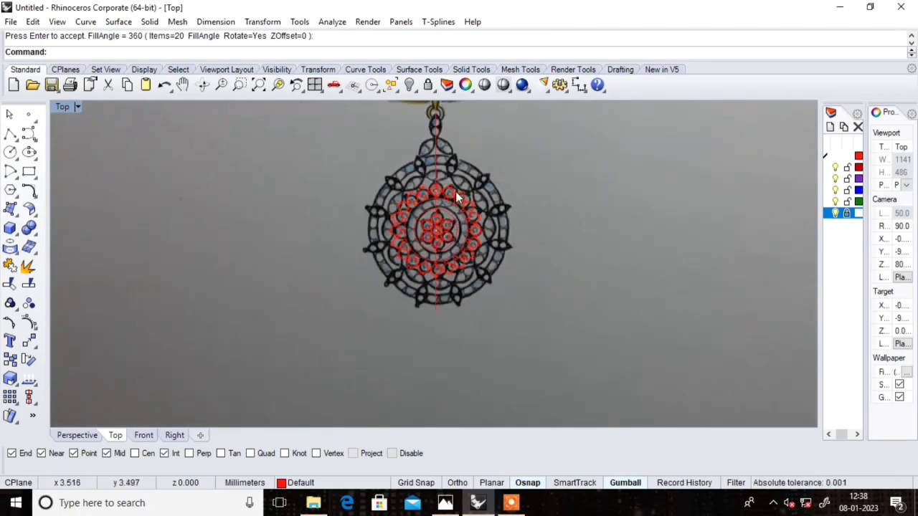
scroll(455, 192, up, 3)
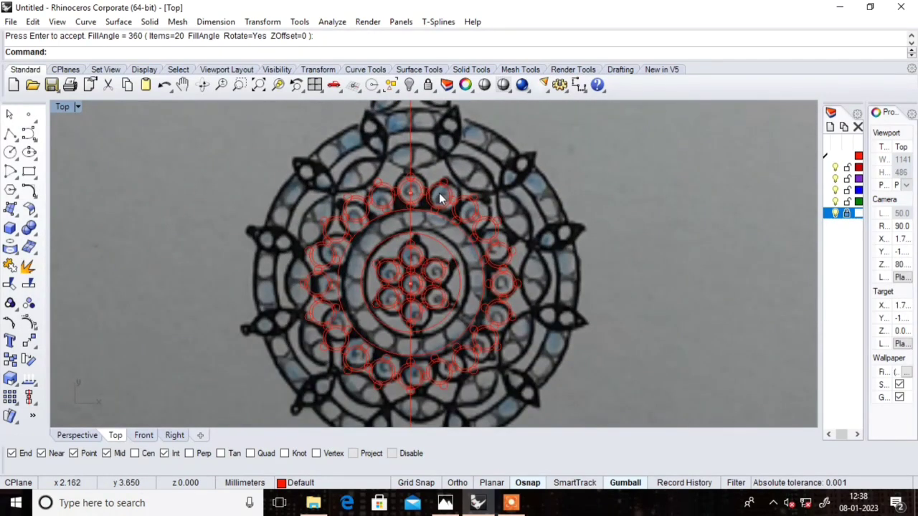
scroll(420, 192, down, 2)
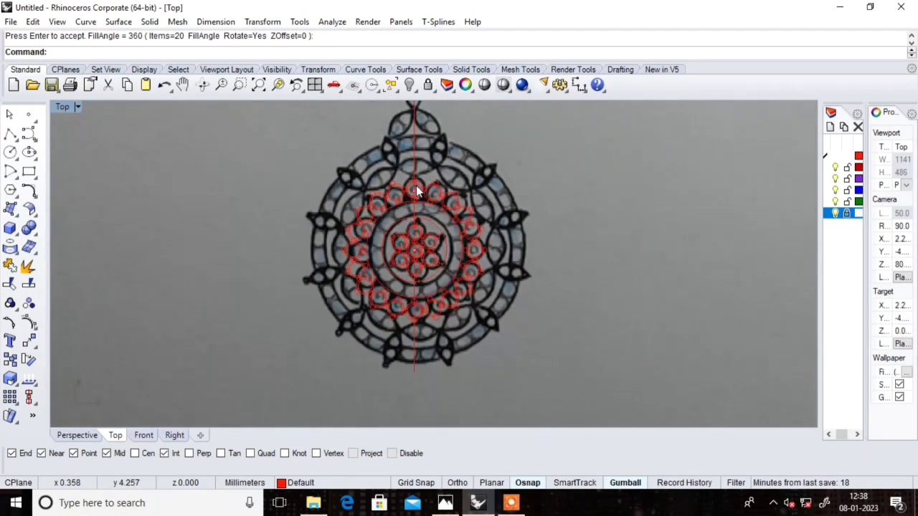
scroll(400, 182, up, 1)
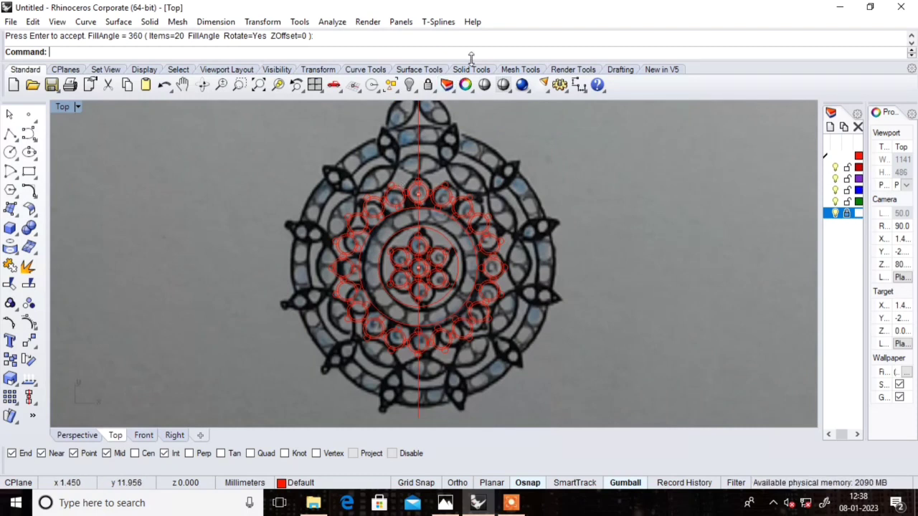
scroll(444, 208, up, 3)
scroll(430, 190, down, 2)
scroll(416, 196, down, 1)
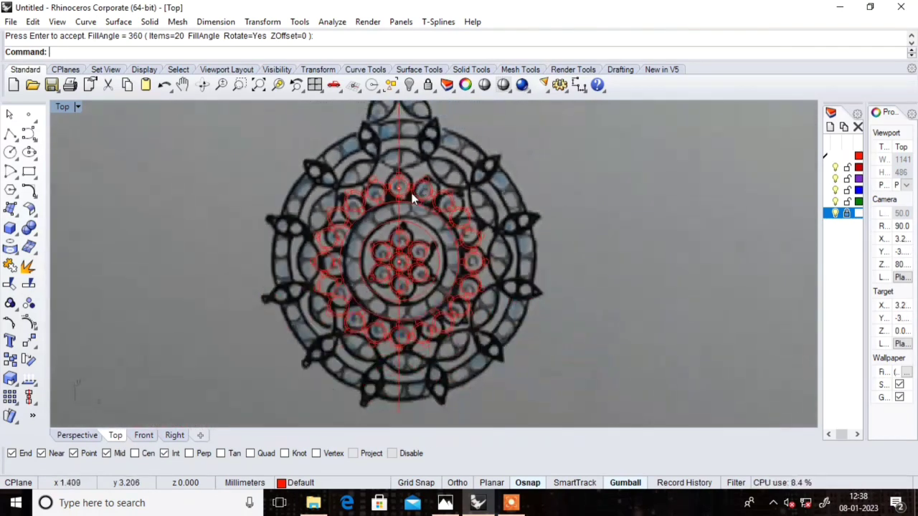
scroll(450, 153, up, 2)
scroll(443, 164, down, 4)
scroll(405, 162, up, 4)
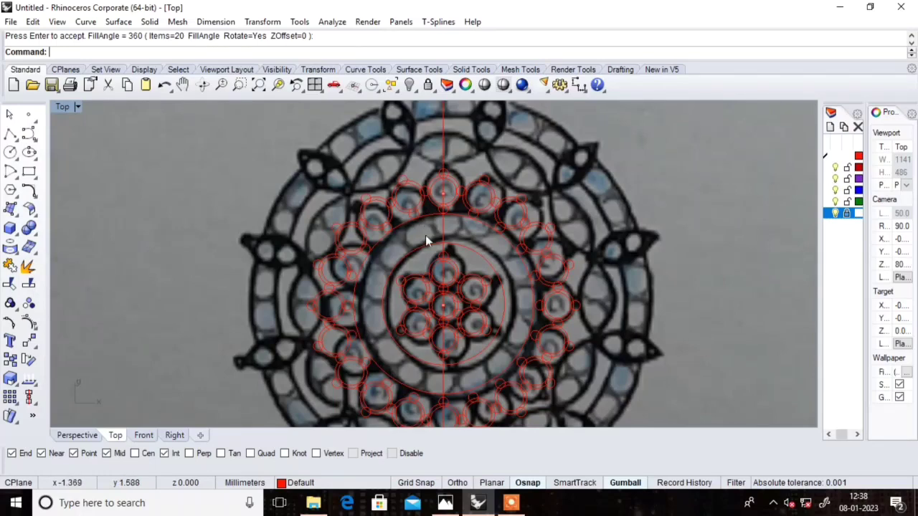
scroll(430, 231, down, 1)
scroll(503, 185, up, 2)
text(D)
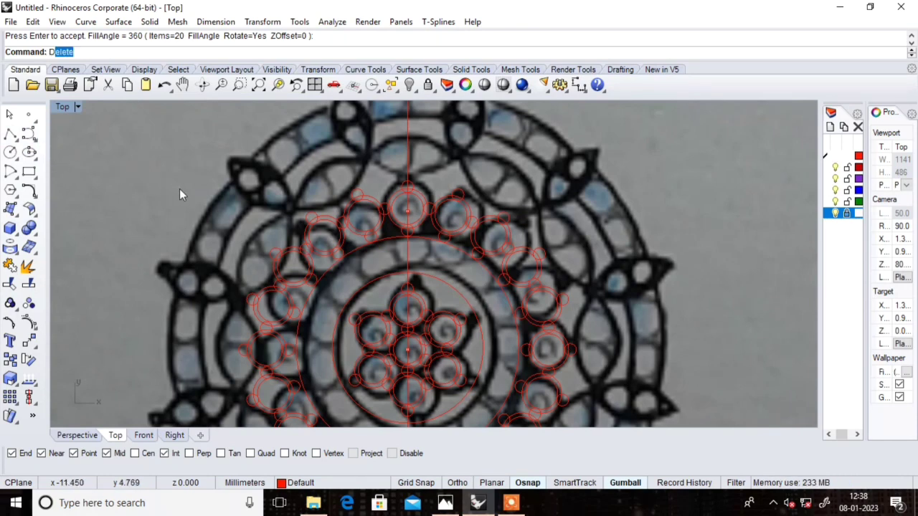
Step: Measure an outer leaf's length with Distance: 4.658 mm
text(i)
key(Return)
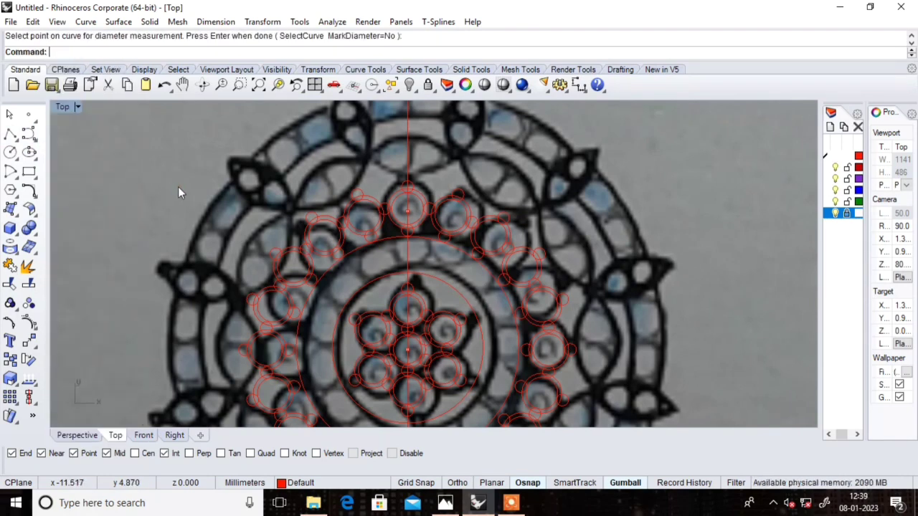
text(Di)
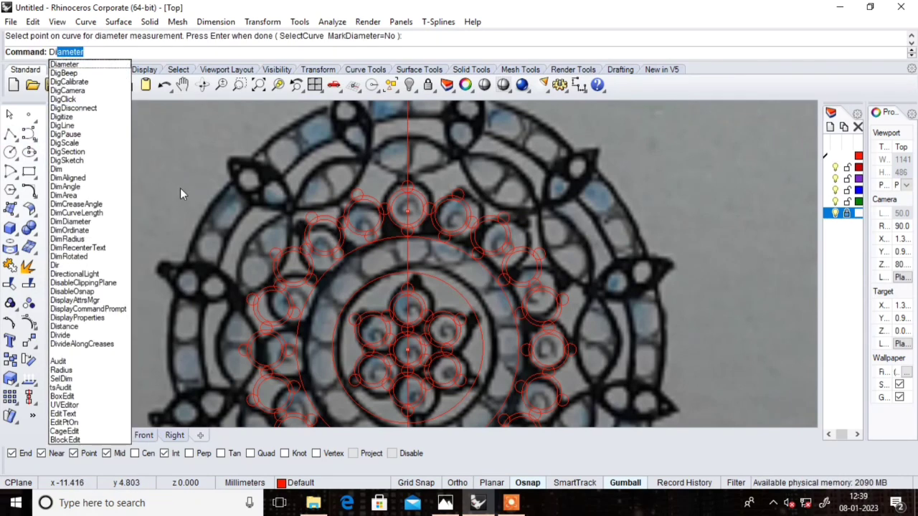
text(s)
key(Return)
scroll(477, 171, up, 4)
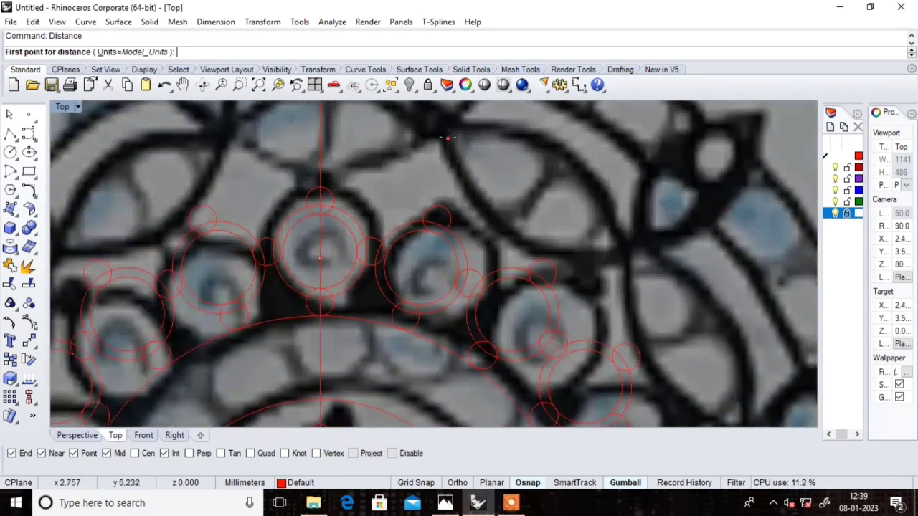
click(447, 125)
click(623, 250)
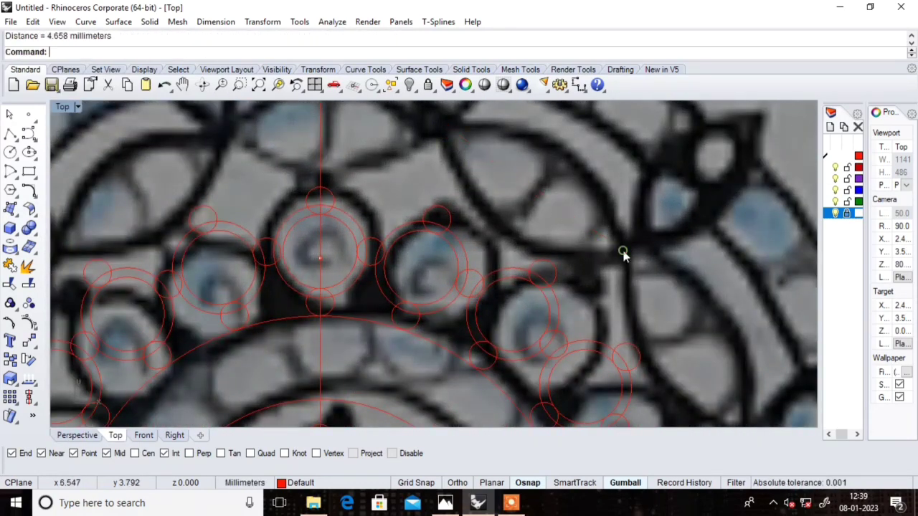
Step: Measure the same leaf's width across its sides: 2.100 mm
scroll(621, 247, down, 3)
key(Return)
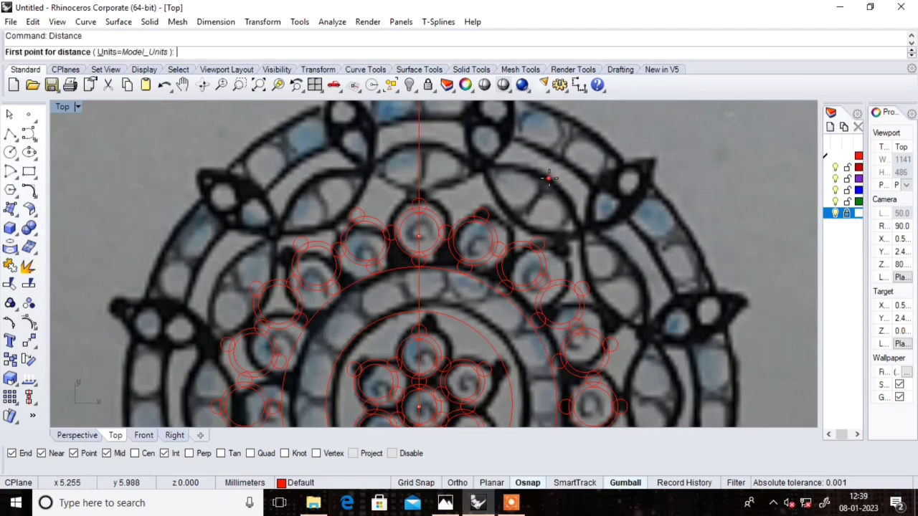
click(552, 179)
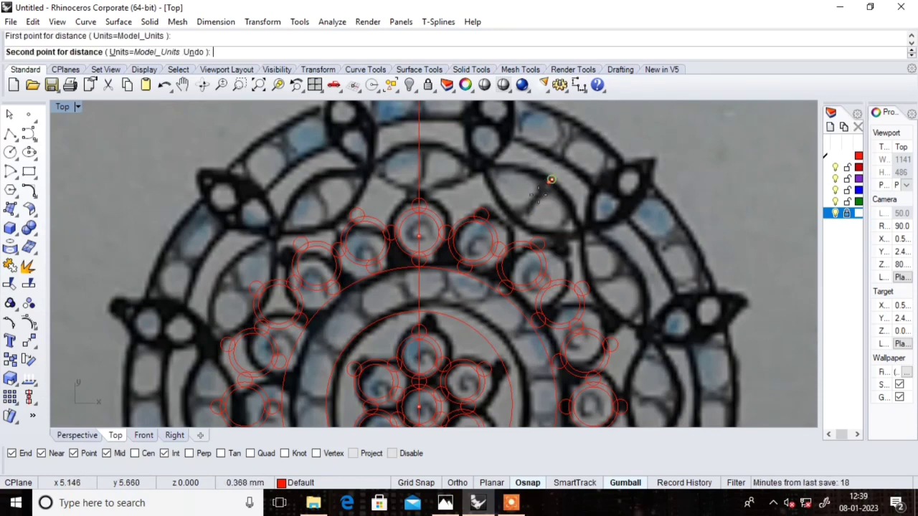
click(521, 225)
scroll(521, 225, down, 2)
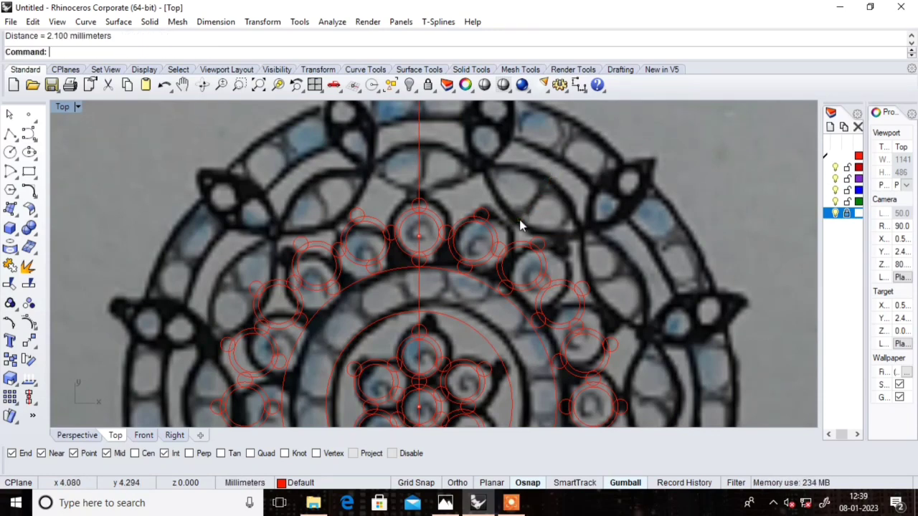
scroll(521, 225, down, 3)
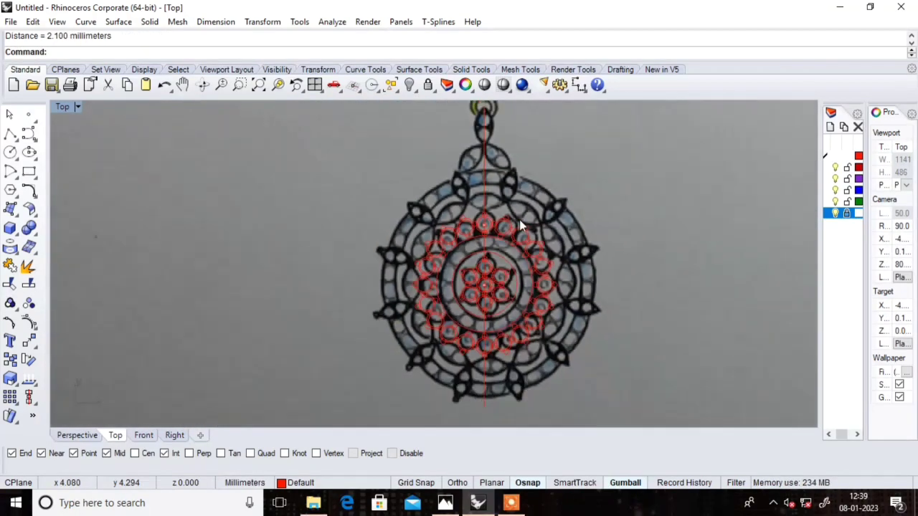
Step: Draw a 4.6 mm vertical BothSides line left of the pendant, length 4.6/2
click(11, 140)
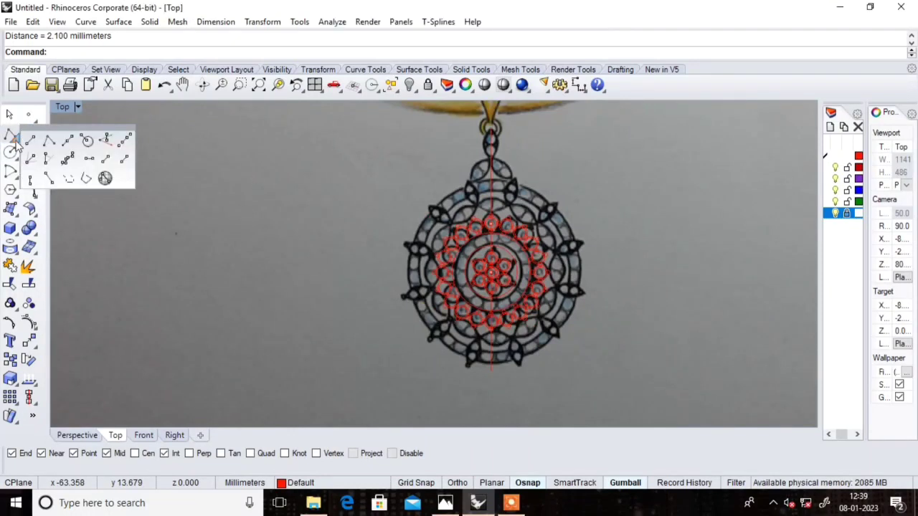
click(33, 141)
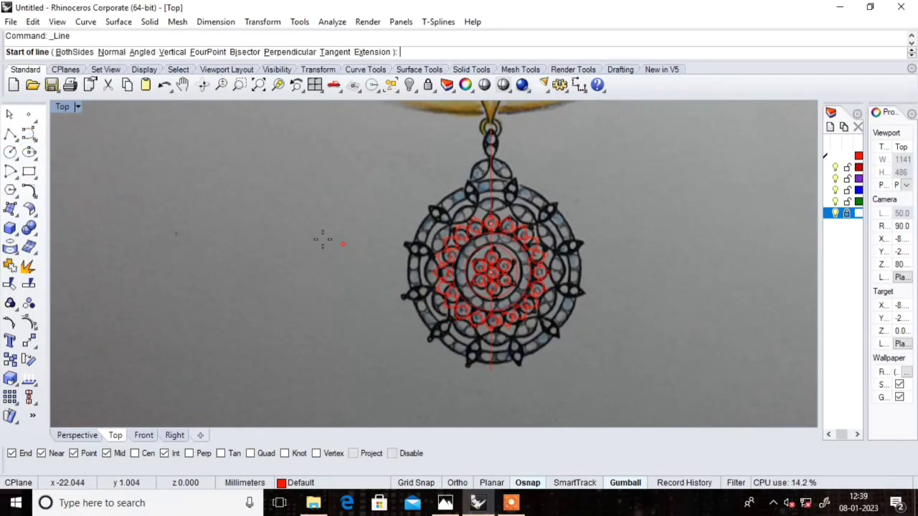
click(300, 235)
text(b)
key(Return)
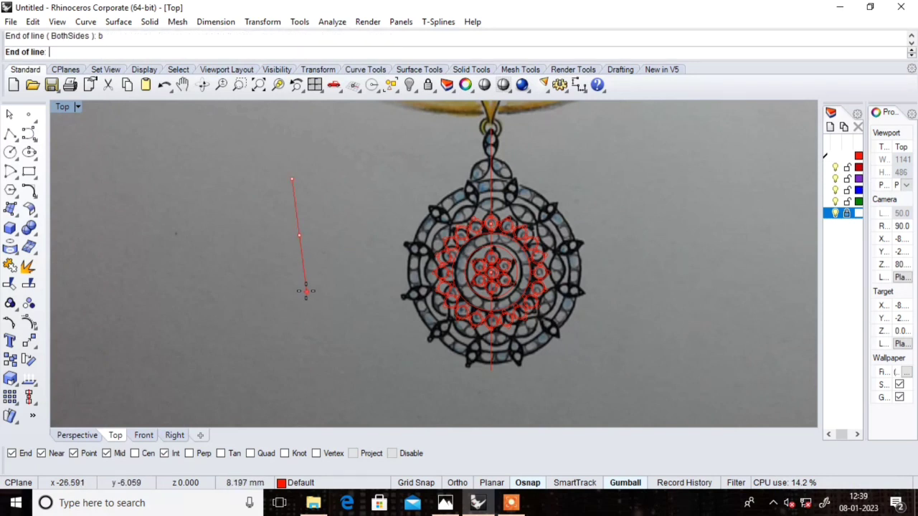
text(4.6/)
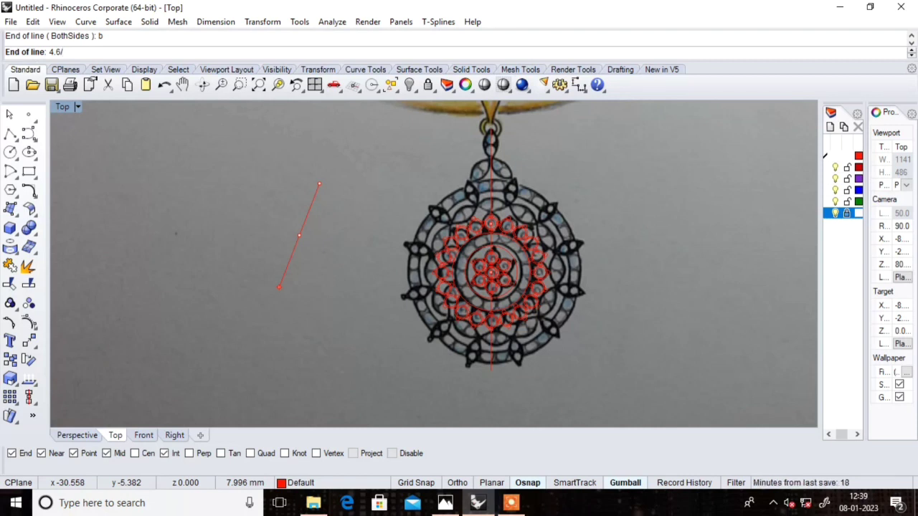
text(2)
key(Return)
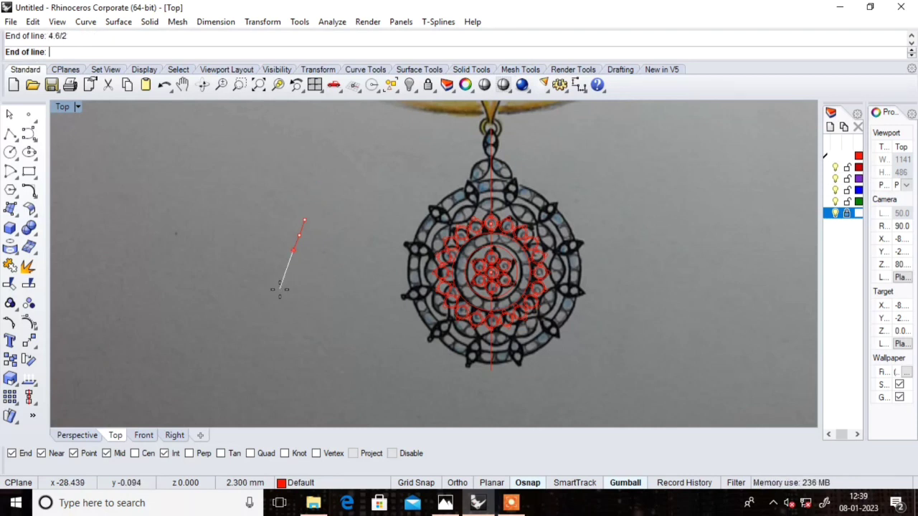
shift+click(281, 293)
Step: Draw a 2.1 mm horizontal BothSides line through the vertical line's midpoint
key(Return)
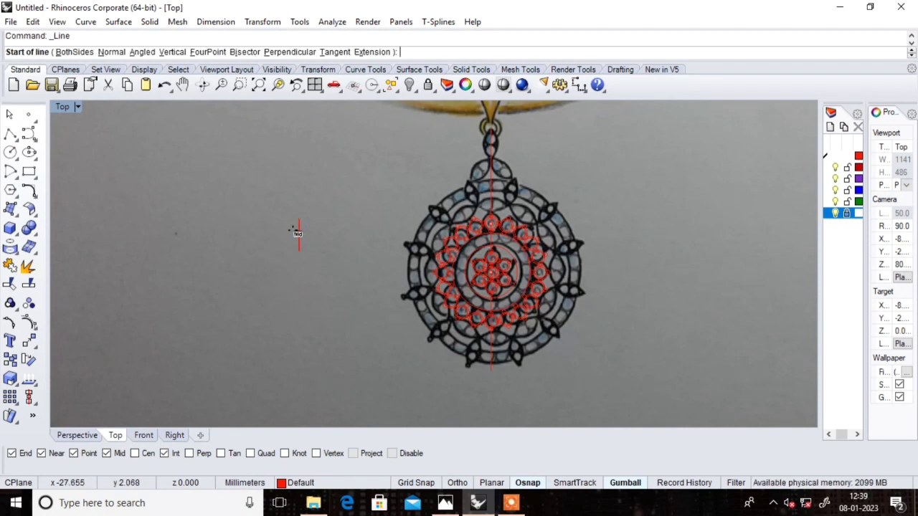
click(299, 233)
text(b)
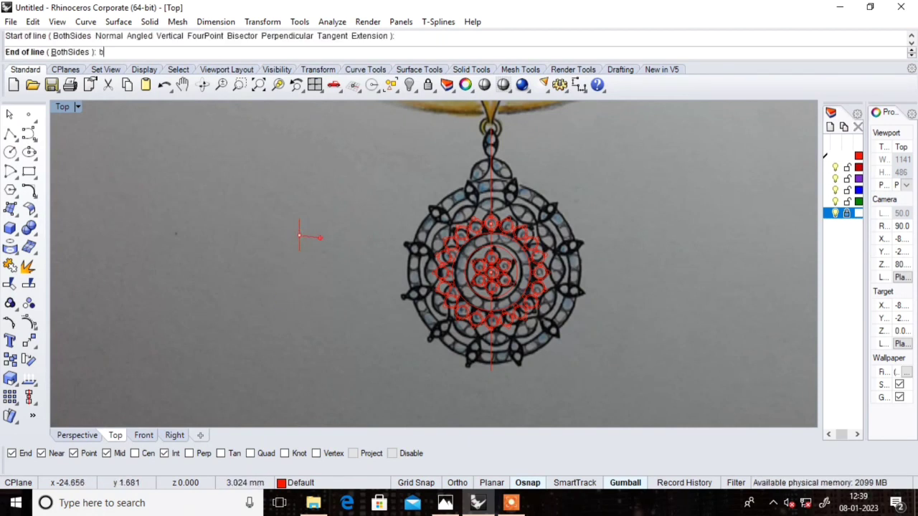
key(Return)
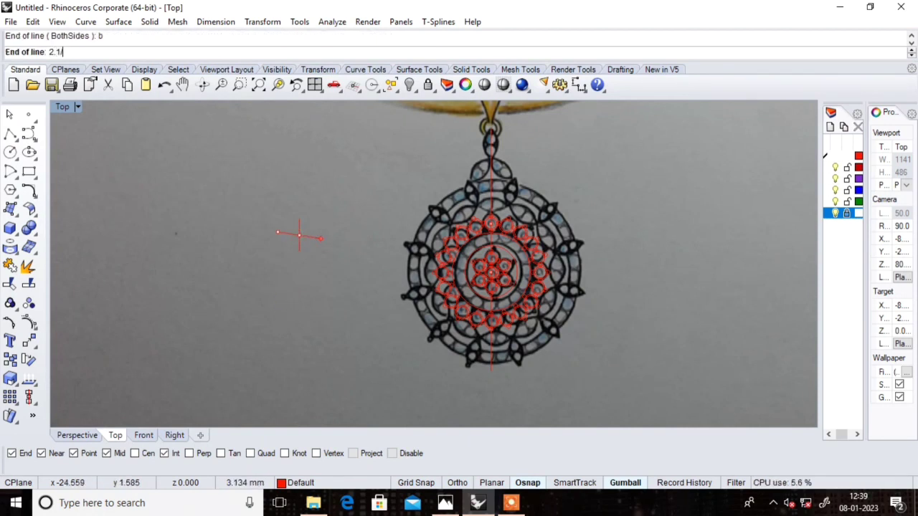
key(Return)
click(320, 237)
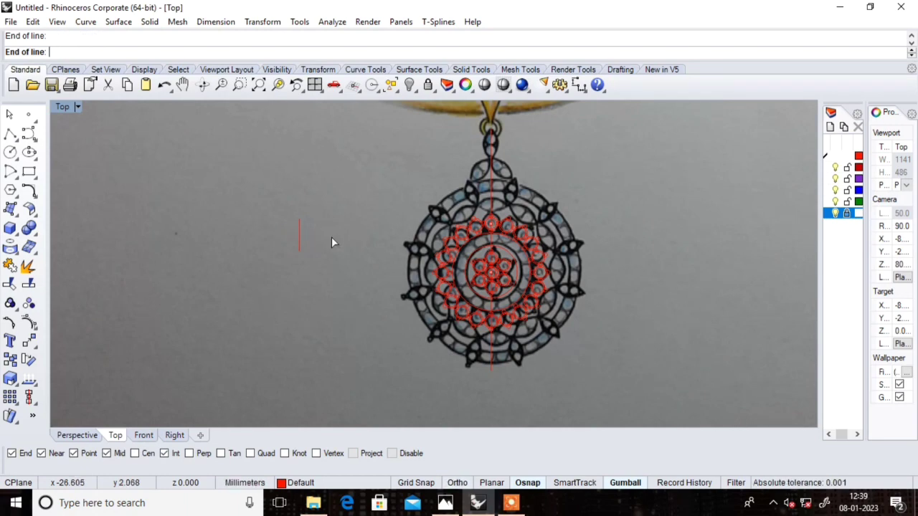
scroll(291, 230, up, 2)
scroll(291, 231, down, 2)
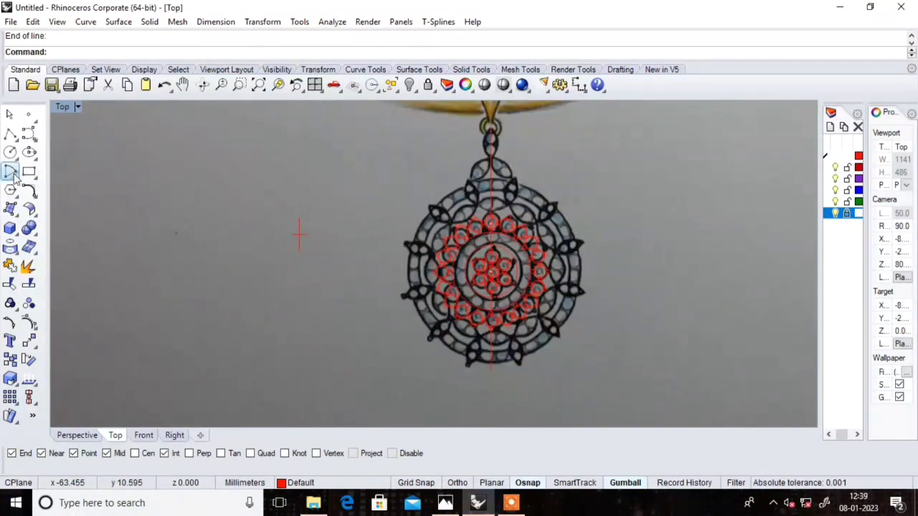
Step: Start an arc between the vertical line's ends, then cancel it
click(14, 176)
click(55, 181)
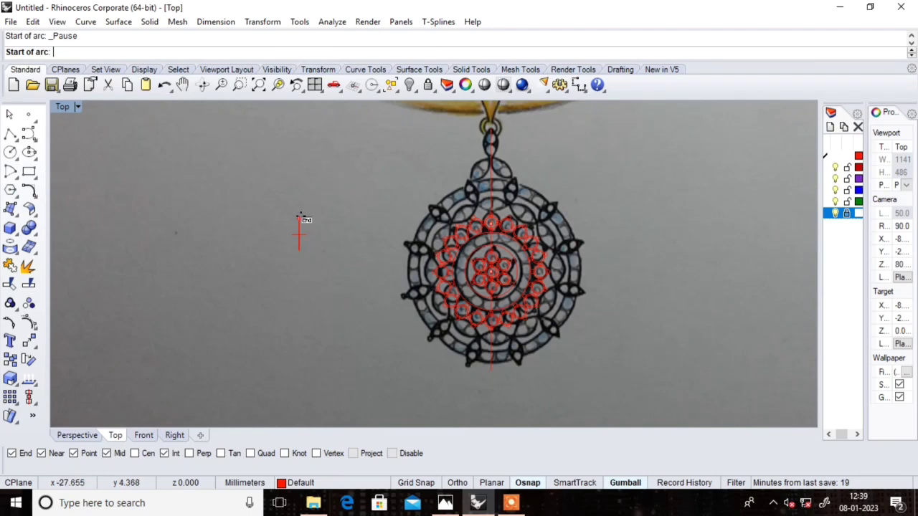
click(304, 221)
click(304, 251)
scroll(294, 231, up, 2)
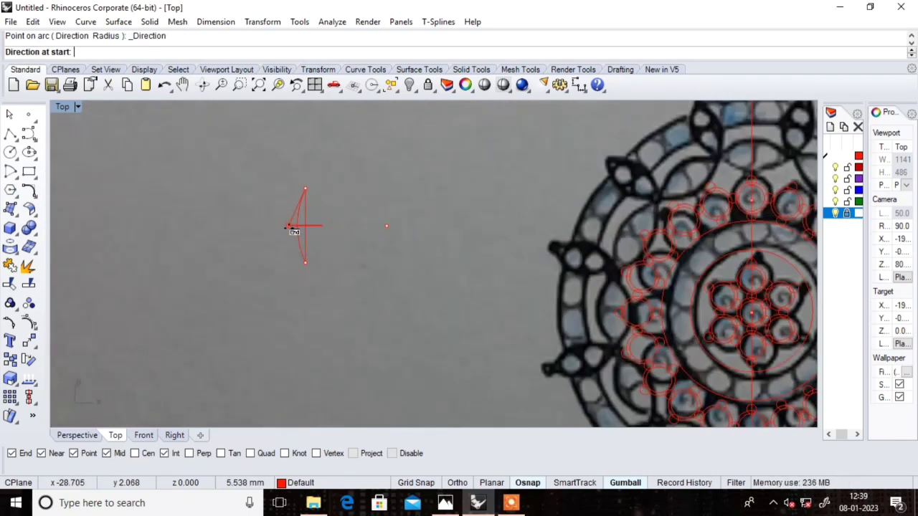
key(Escape)
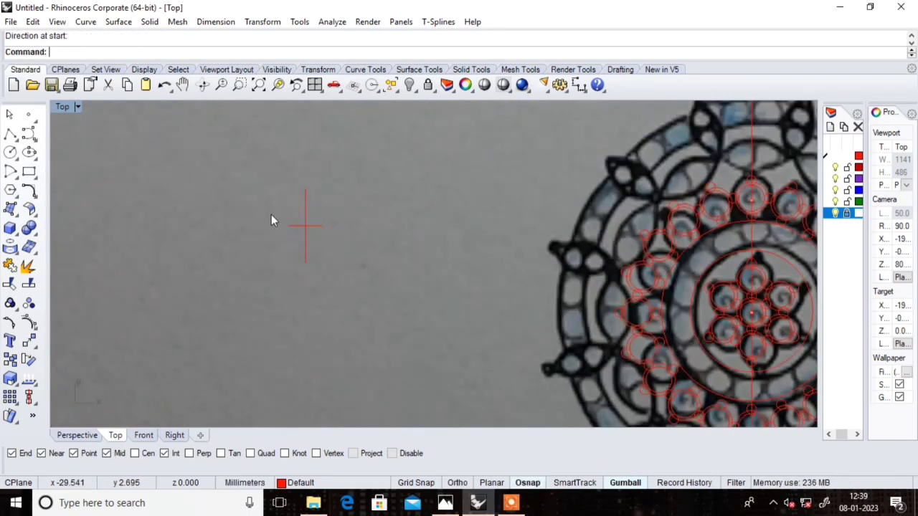
Step: Draw a Start-End-Point arc from top to bottom end through the horizontal line's left end
click(12, 173)
click(38, 183)
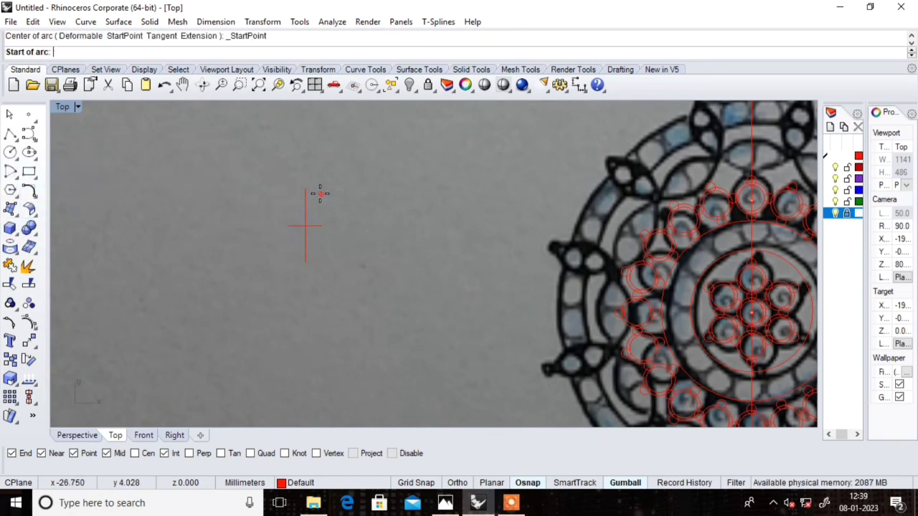
click(299, 187)
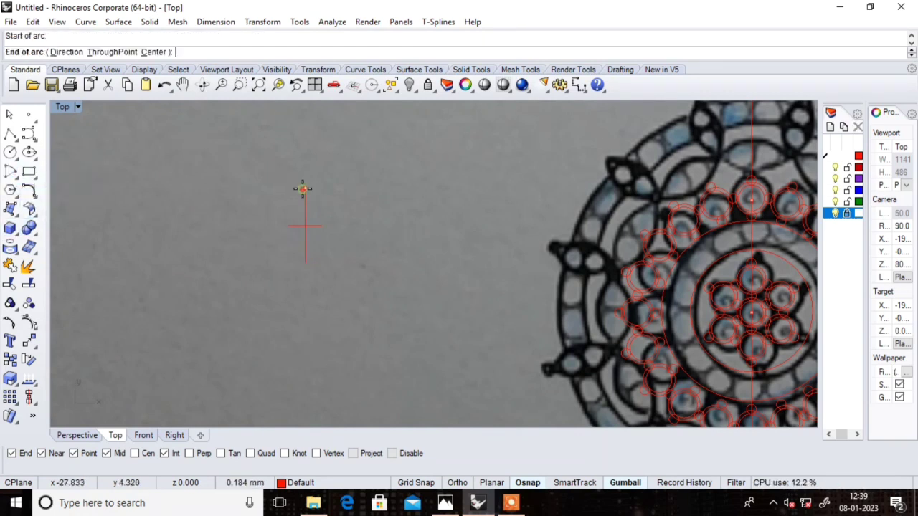
click(304, 263)
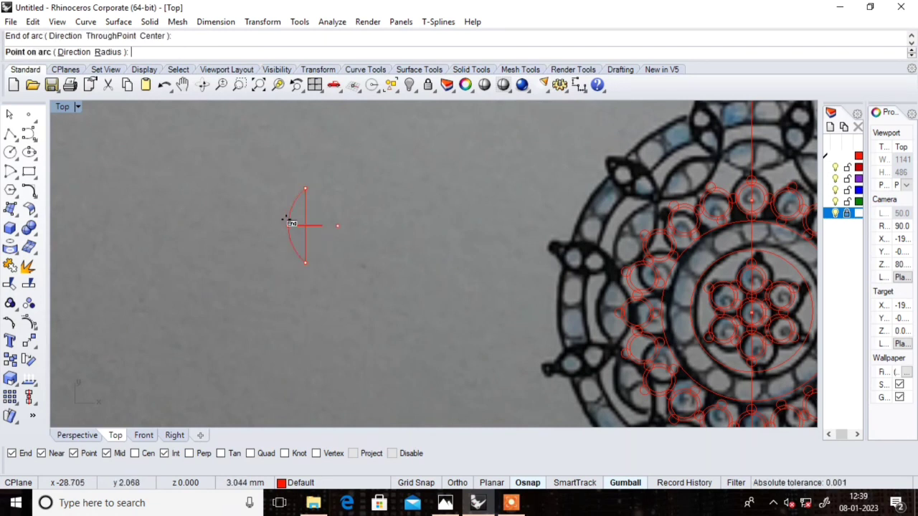
click(288, 223)
Step: Draw the matching arc through the right end and select the leftover stray arc
key(Return)
click(304, 189)
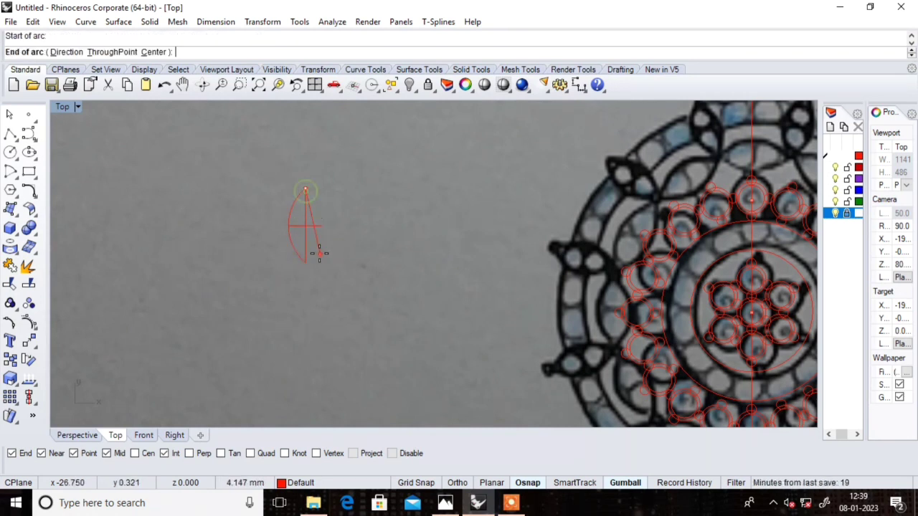
click(305, 263)
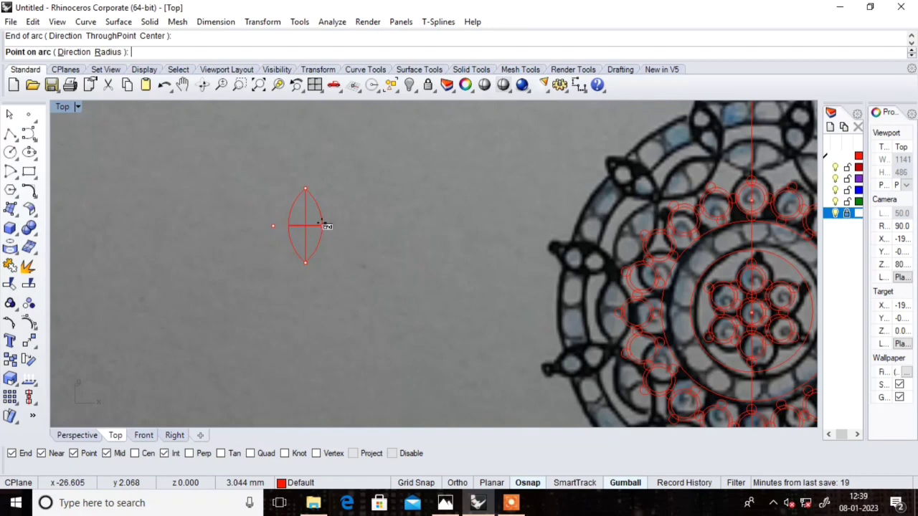
click(325, 226)
scroll(310, 189, down, 2)
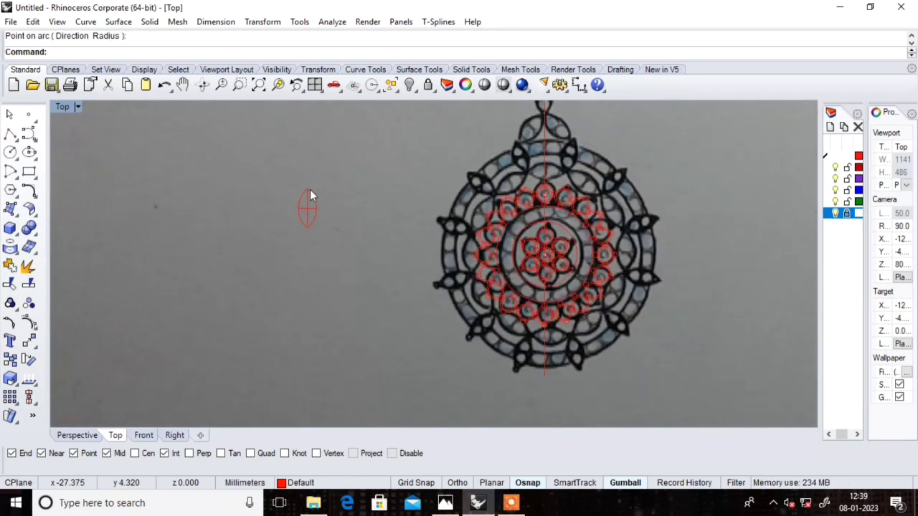
scroll(309, 204, up, 3)
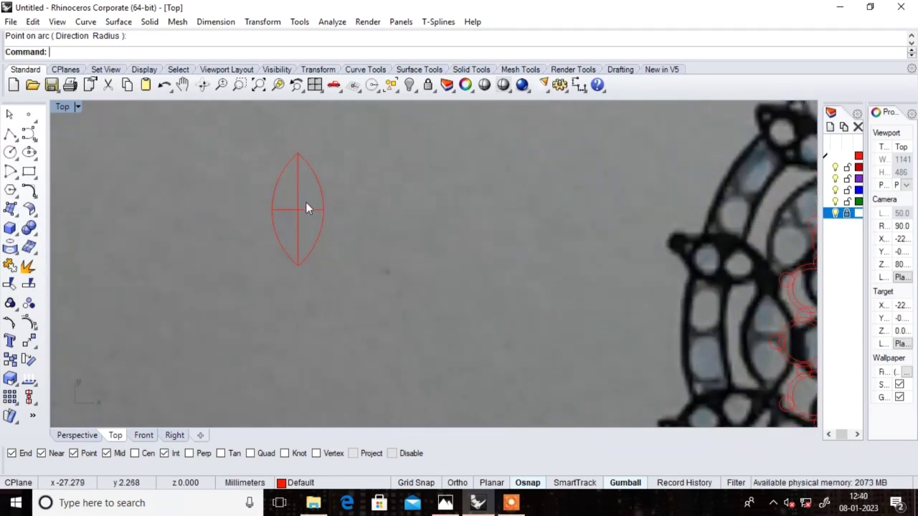
click(299, 188)
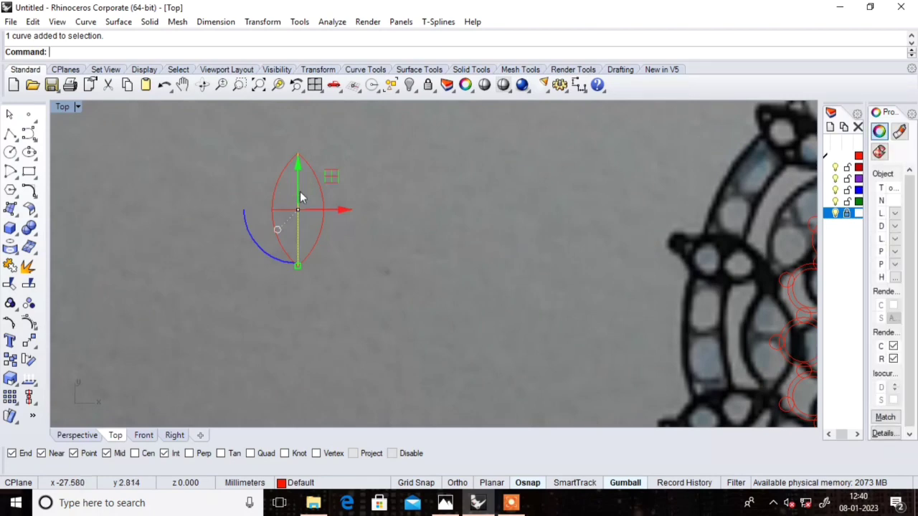
Step: Delete the stray arc, then join both leaf arcs into one closed lens curve and select it
key(Delete)
scroll(273, 217, down, 2)
scroll(273, 216, down, 2)
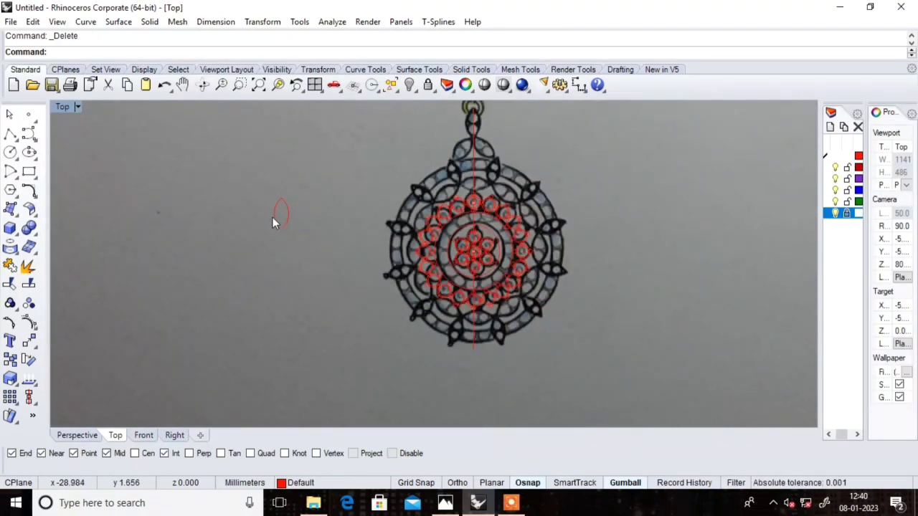
scroll(291, 197, up, 3)
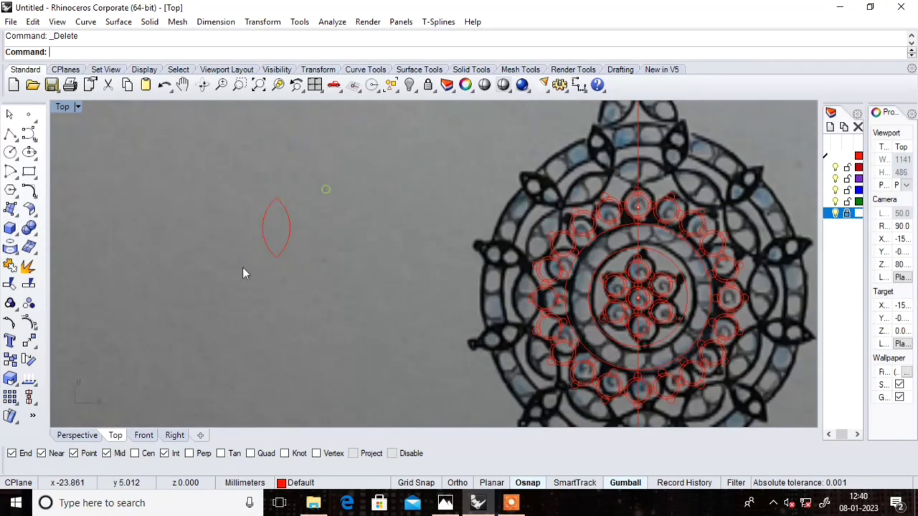
key(ctrl+z)
text(Jo)
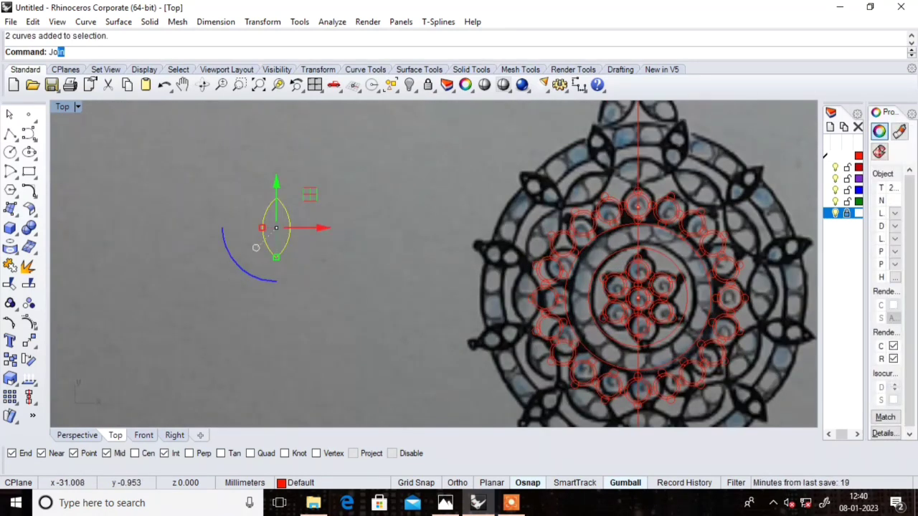
key(Return)
scroll(272, 230, down, 3)
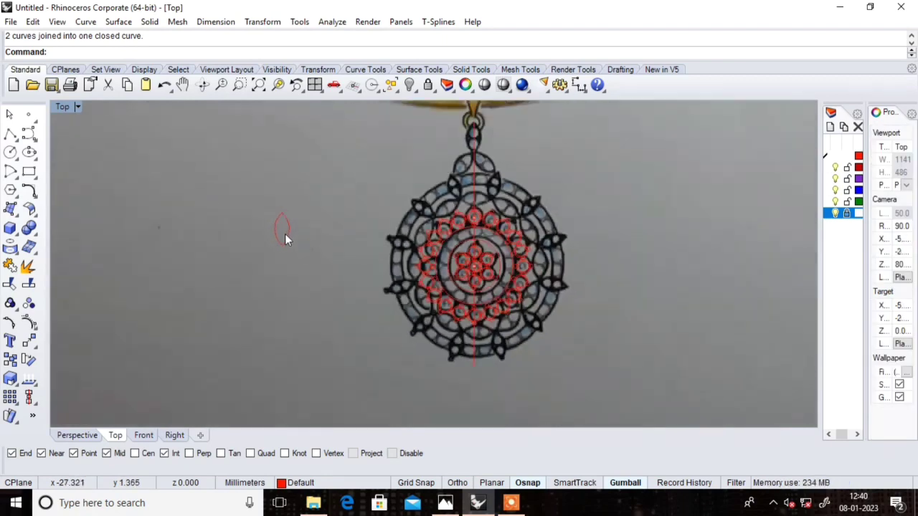
scroll(340, 207, up, 1)
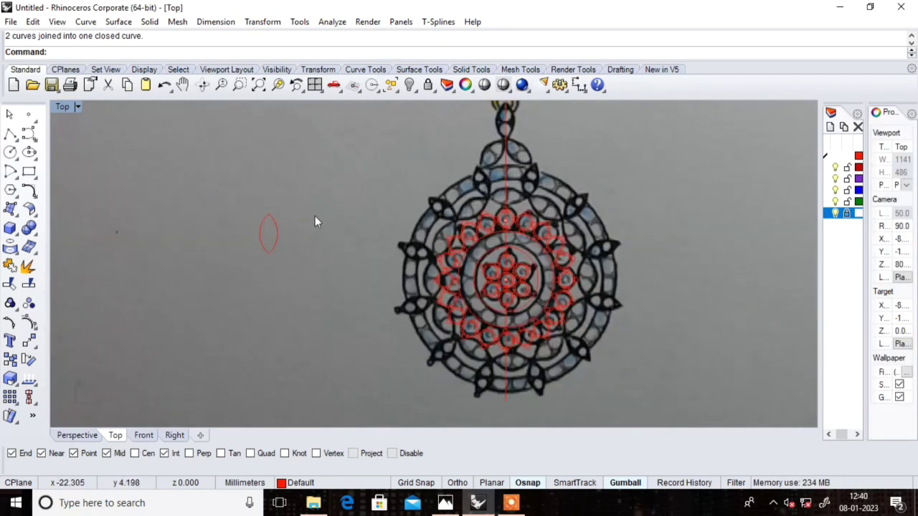
click(274, 230)
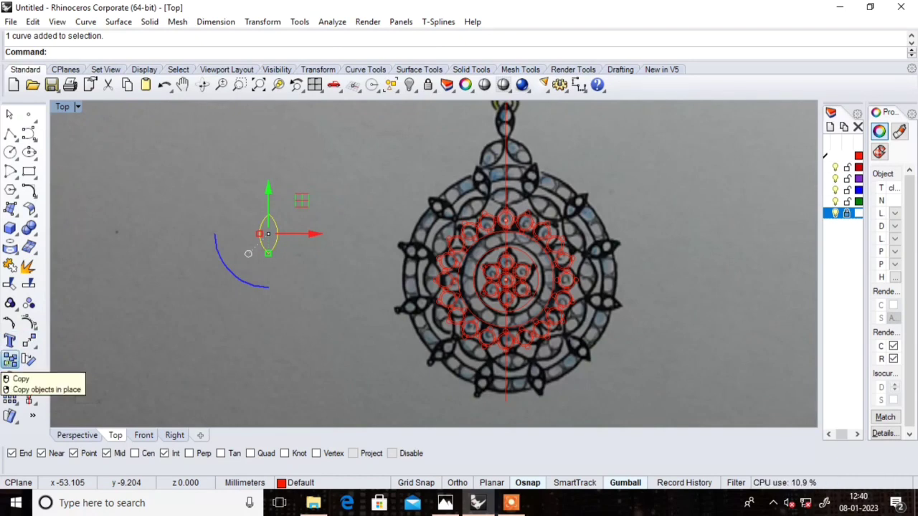
Step: Copy the lens curve from a base point onto the pendant's outer ring
click(10, 360)
scroll(297, 239, up, 1)
scroll(258, 232, up, 1)
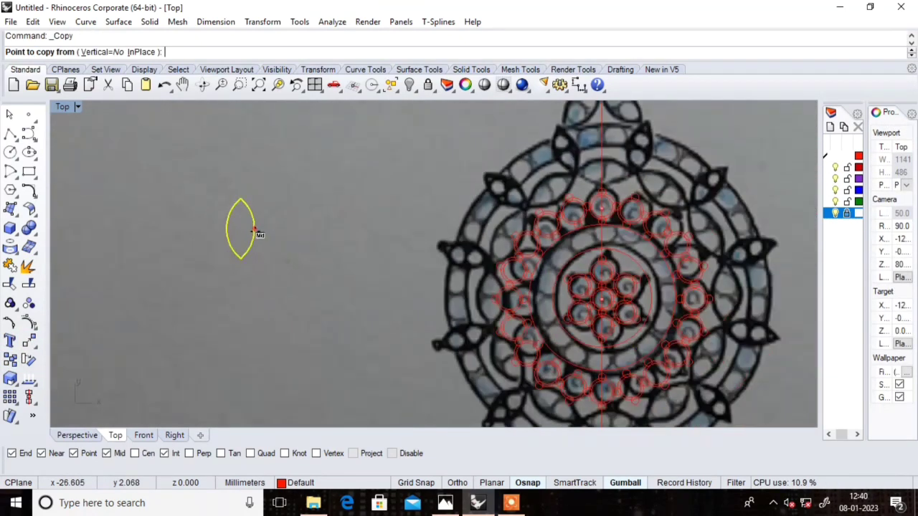
scroll(248, 217, down, 2)
scroll(245, 229, up, 3)
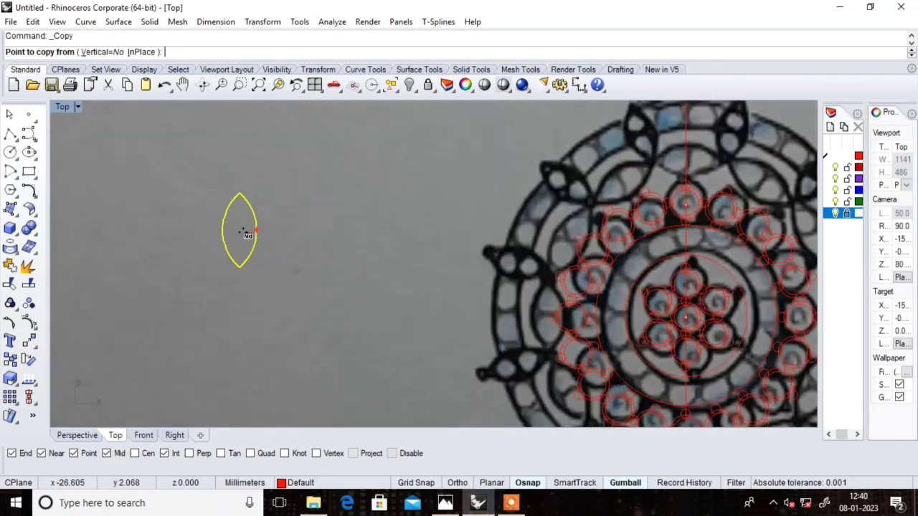
click(240, 230)
scroll(241, 231, down, 1)
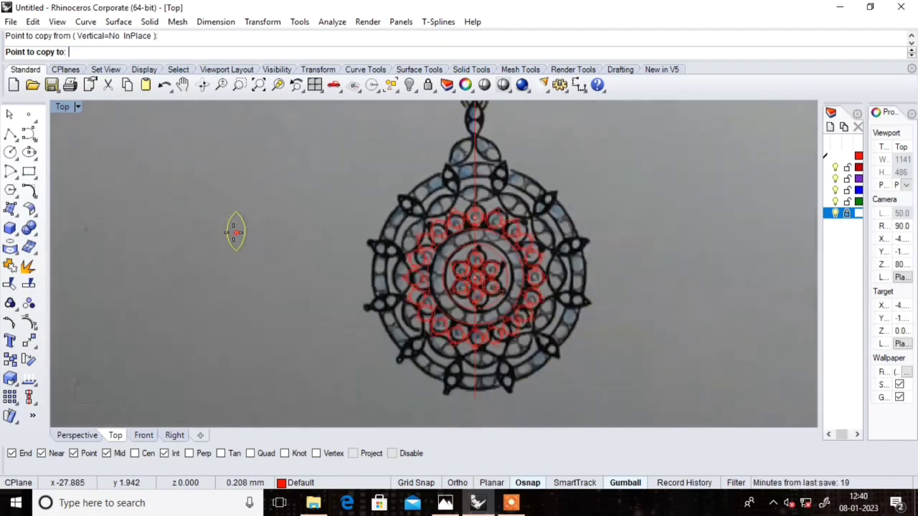
scroll(237, 229, down, 1)
scroll(416, 213, up, 4)
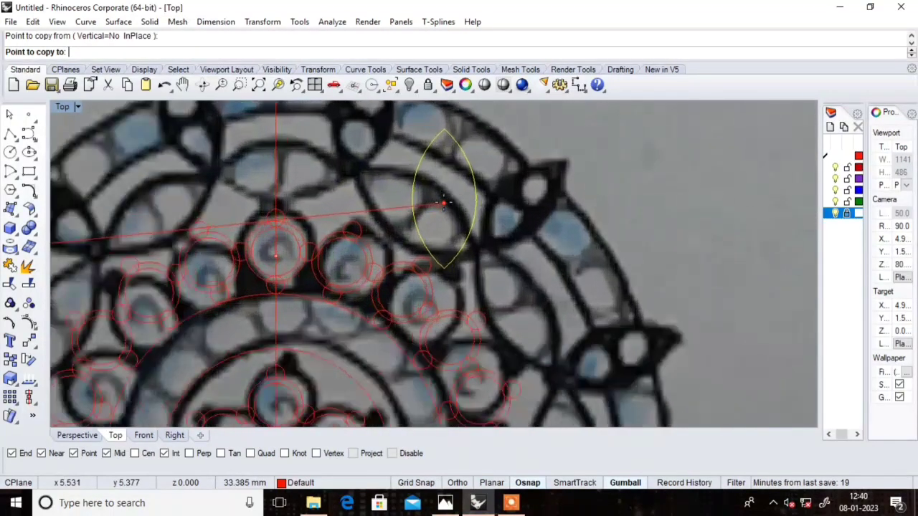
scroll(426, 197, up, 2)
click(408, 208)
key(Return)
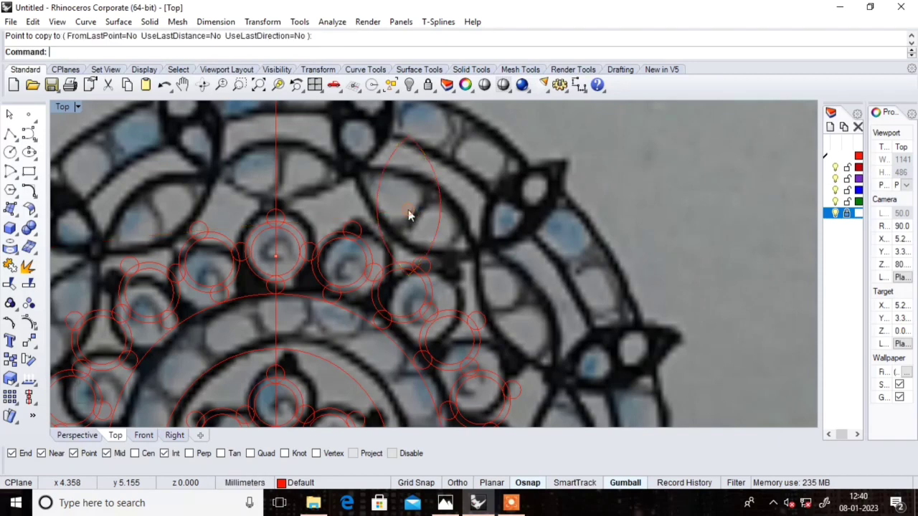
Step: Rotate the copied lens about 45 degrees and nudge it onto an outer leaf
click(433, 189)
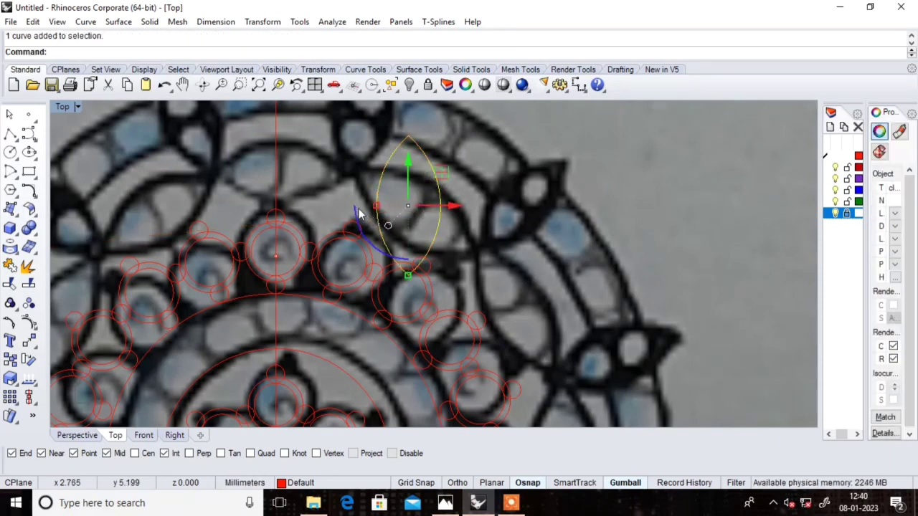
click(349, 164)
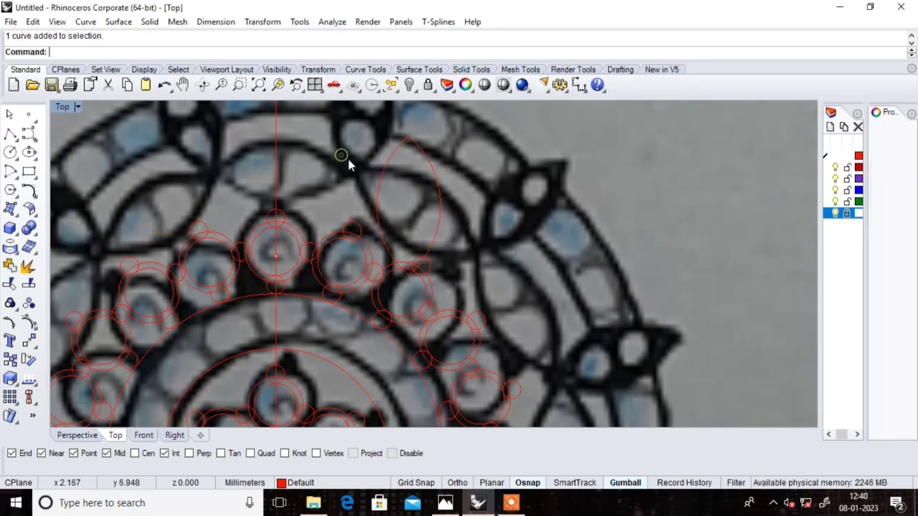
click(389, 168)
drag(356, 211, 354, 282)
drag(372, 181, 371, 195)
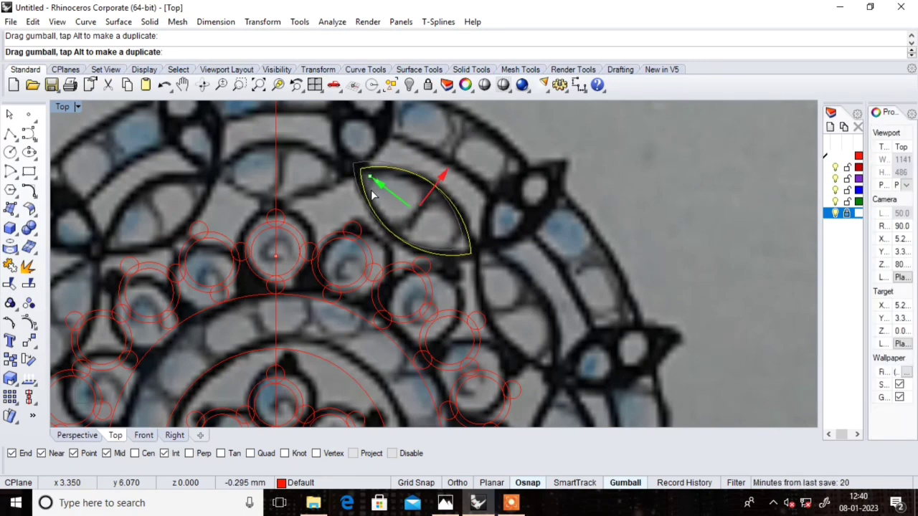
Step: Zoom in and out to check how the placed lens sits over the leaf
click(667, 178)
scroll(479, 208, down, 3)
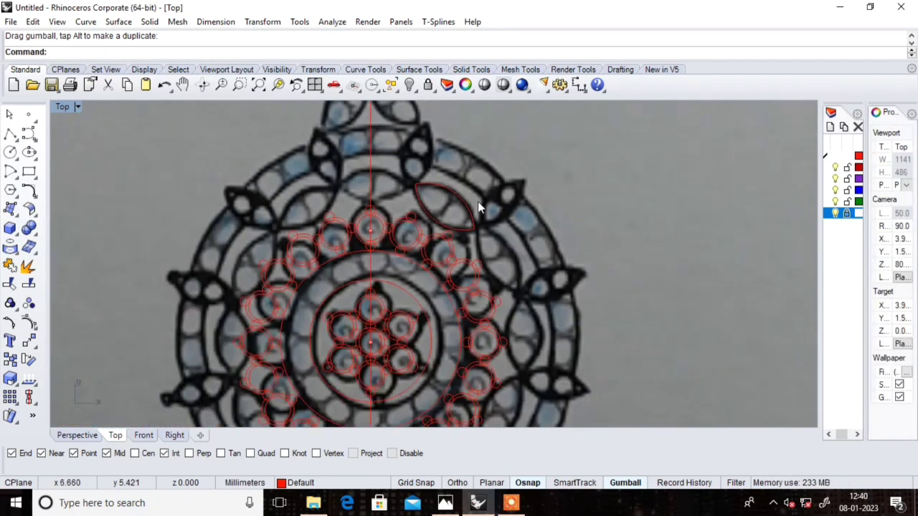
scroll(480, 208, up, 2)
click(459, 200)
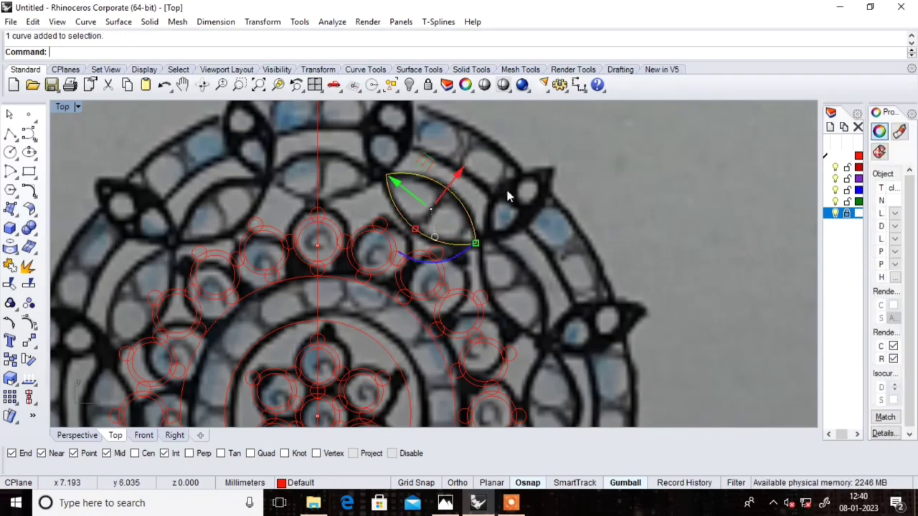
click(611, 183)
scroll(402, 194, down, 2)
scroll(430, 189, up, 5)
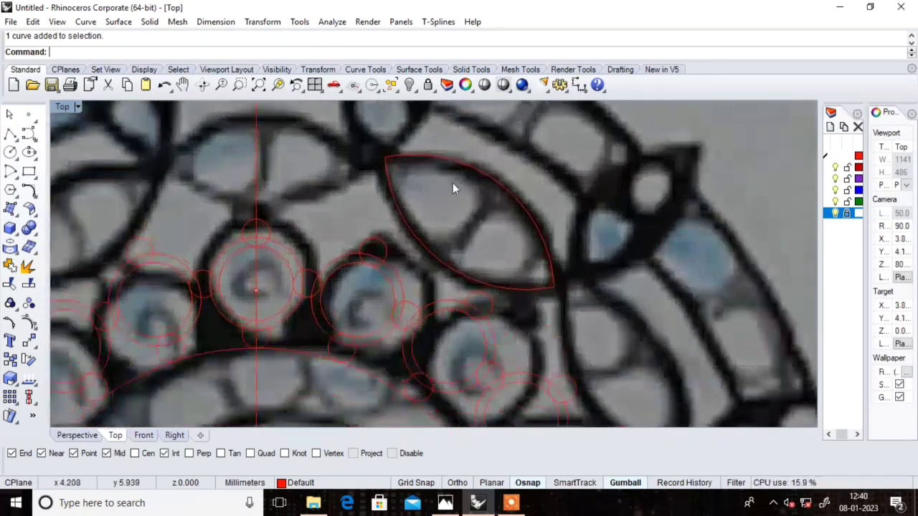
scroll(439, 178, down, 1)
scroll(440, 178, down, 2)
scroll(448, 177, up, 3)
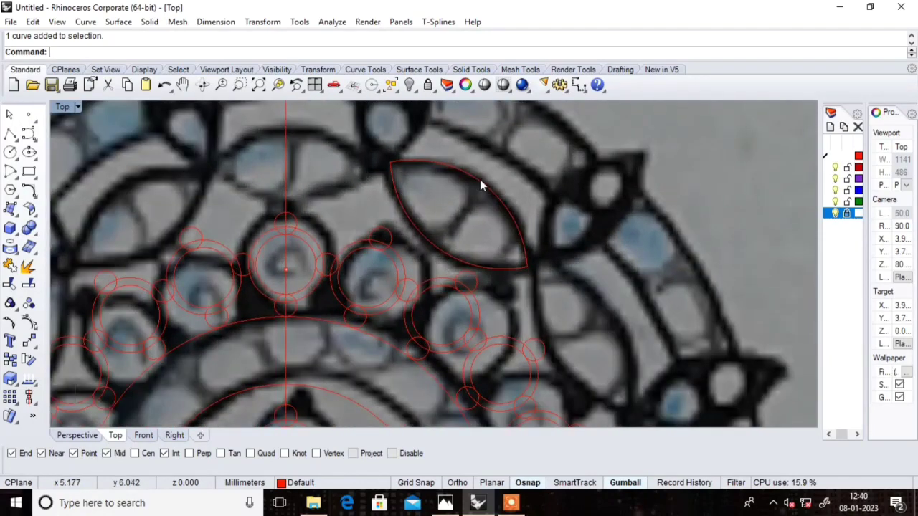
Step: Duplicate the lens curve with Ctrl+C/Ctrl+V and rotate the copy toward the next leaf
click(479, 186)
key(ctrl+c)
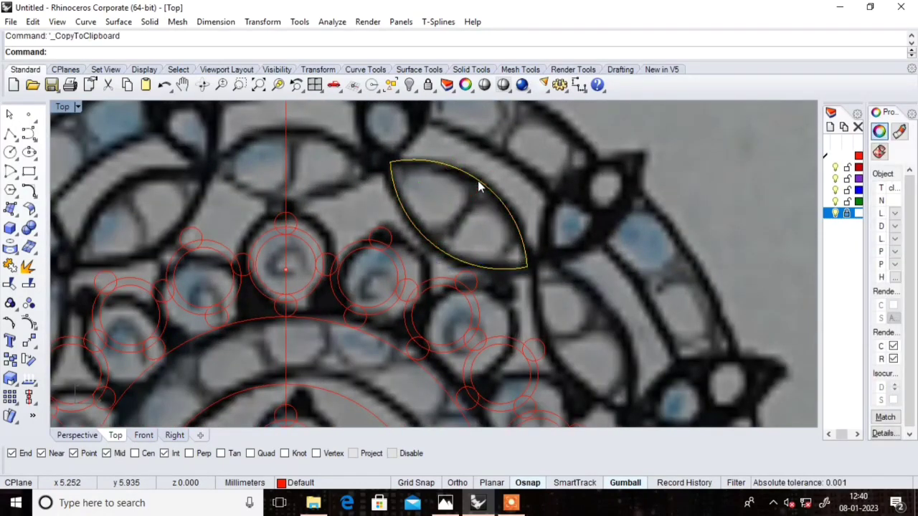
key(ctrl+v)
mouse_move(487, 182)
mouse_down()
mouse_move(558, 239)
mouse_move(540, 246)
mouse_move(555, 222)
mouse_up()
Step: Move the duplicate over the neighbouring leaf and rotate it slightly clockwise to match
scroll(566, 186, down, 1)
scroll(554, 215, down, 1)
scroll(555, 222, up, 3)
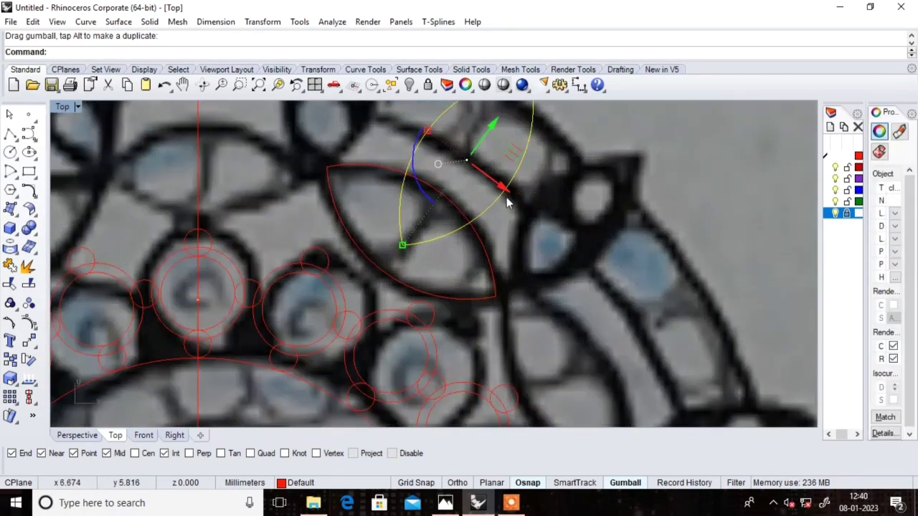
drag(507, 203, 580, 287)
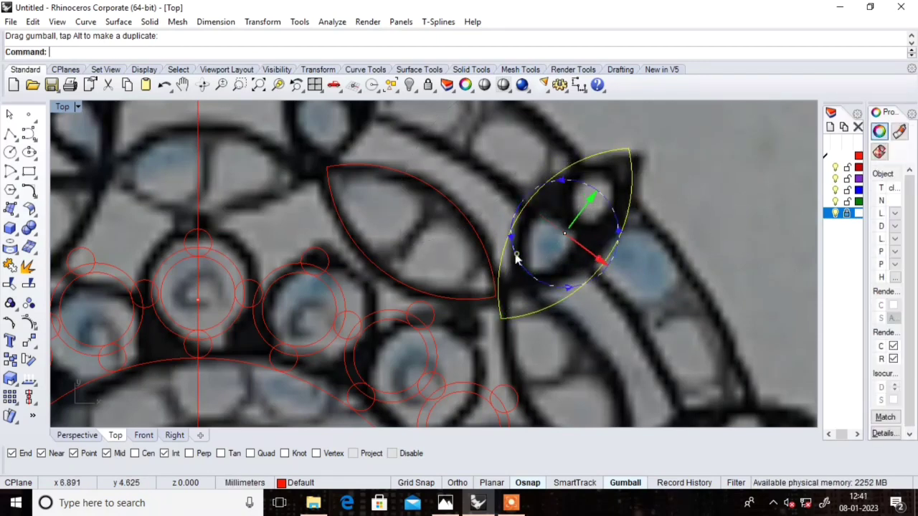
drag(513, 256, 511, 251)
click(725, 177)
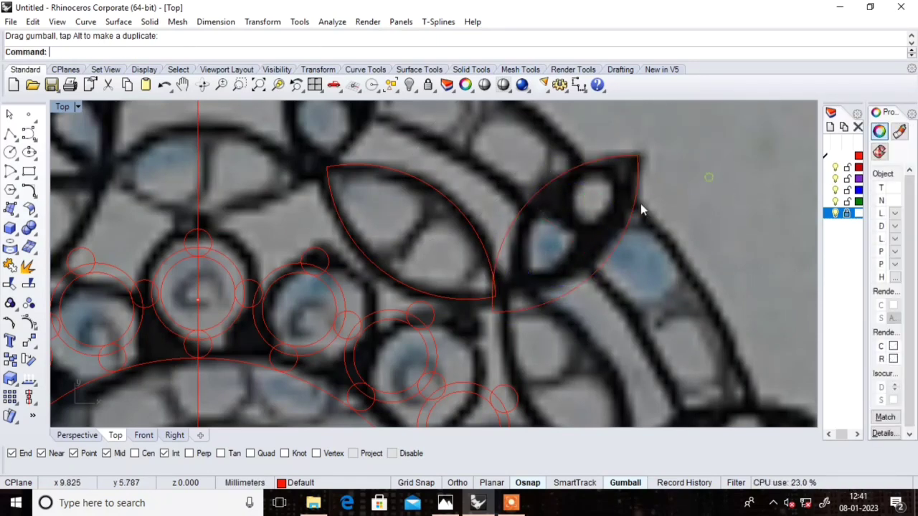
scroll(586, 210, down, 2)
scroll(586, 210, down, 3)
scroll(615, 206, up, 5)
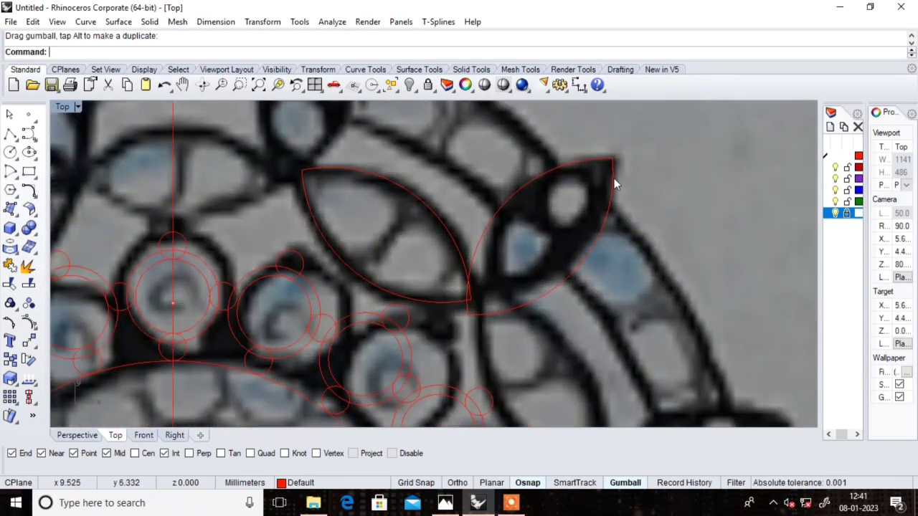
click(613, 178)
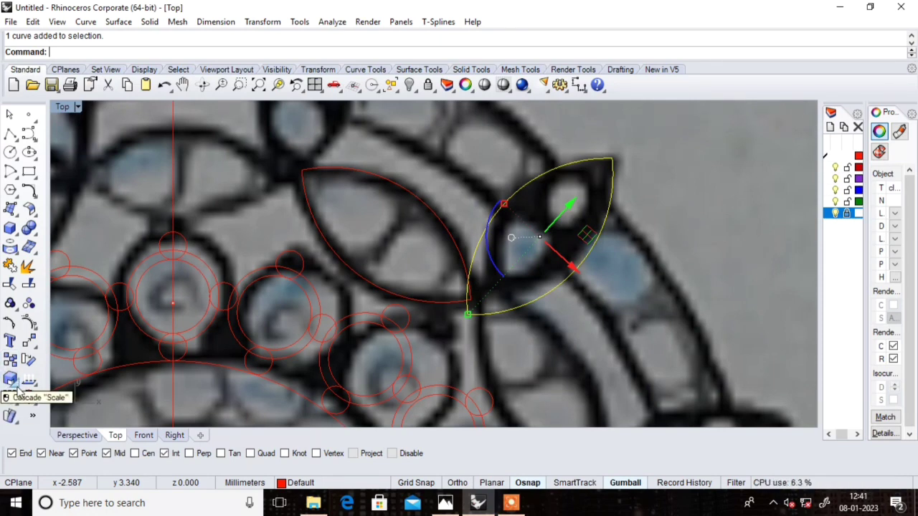
Step: Scale the second lens down about an origin inside it using two reference points
click(20, 387)
click(48, 387)
scroll(550, 225, up, 2)
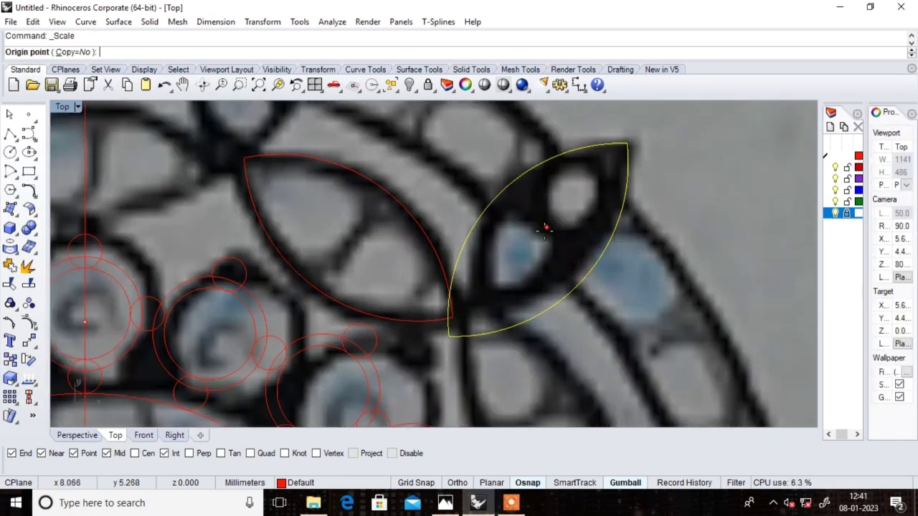
scroll(535, 247, up, 2)
click(535, 247)
scroll(534, 248, down, 2)
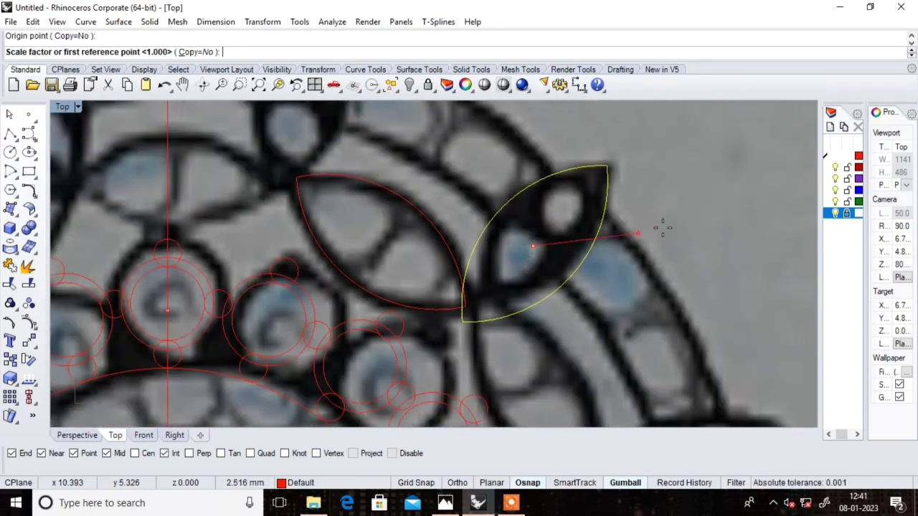
click(735, 233)
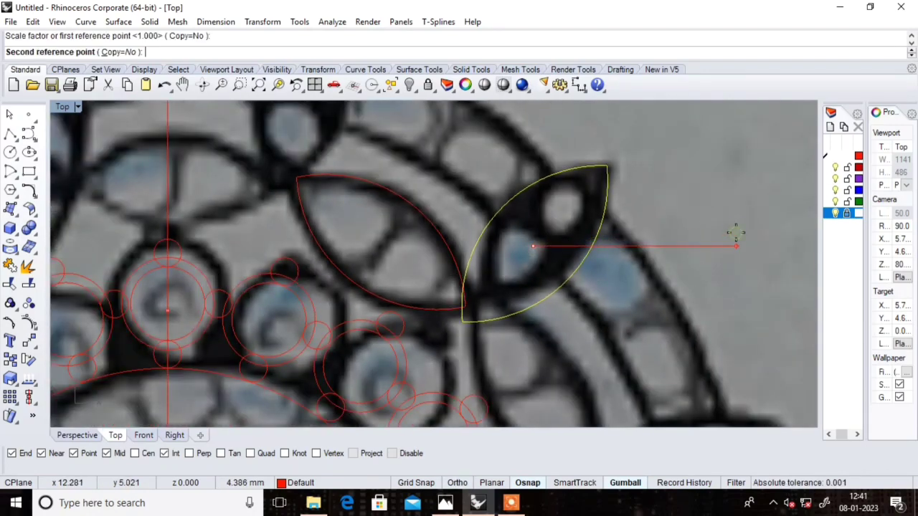
click(706, 254)
Step: Shift the shrunken lens up-right into its leaf and deselect it
scroll(583, 205, down, 2)
scroll(584, 205, up, 2)
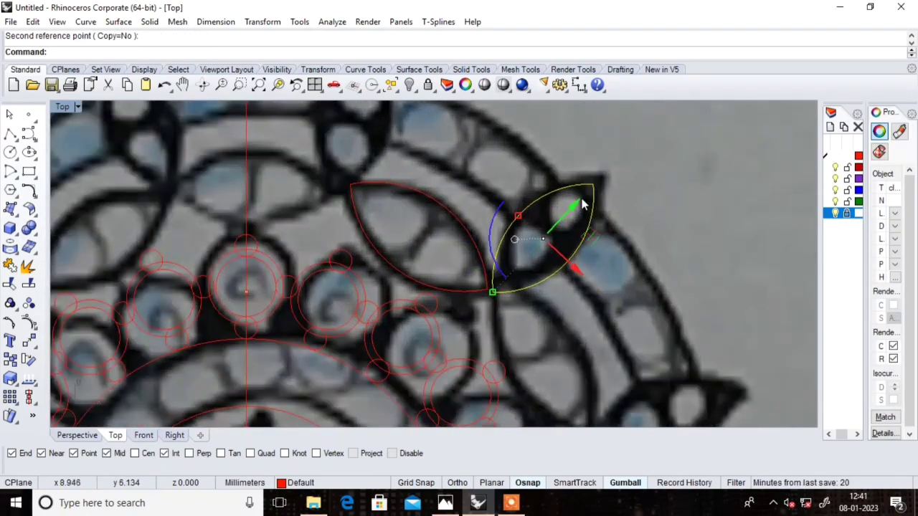
drag(576, 207, 584, 198)
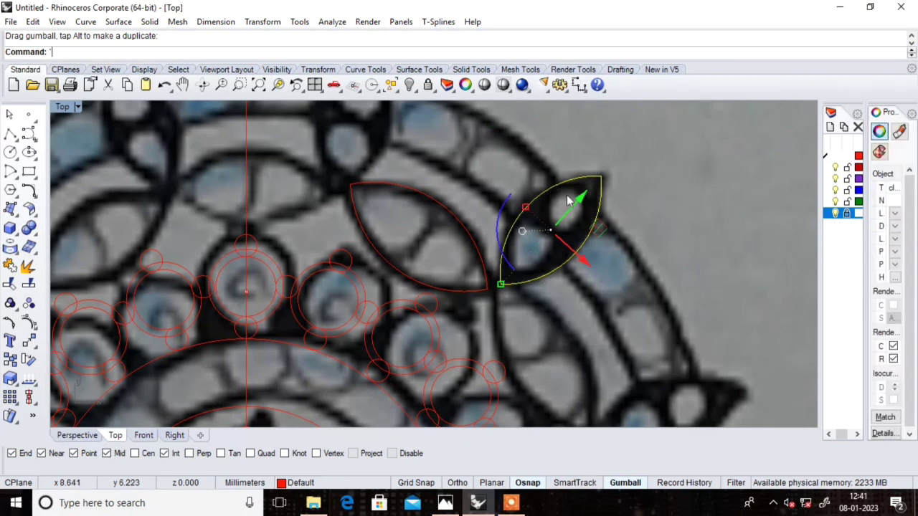
scroll(570, 196, down, 3)
key(Escape)
scroll(559, 201, up, 3)
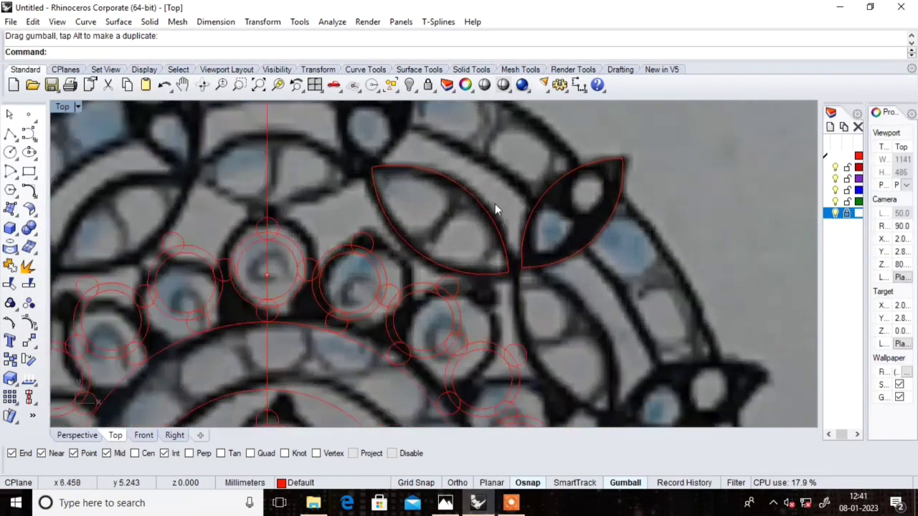
scroll(495, 203, up, 2)
Step: Nudge the first lens curve slightly up-right over its leaf
click(470, 204)
drag(450, 185, 454, 180)
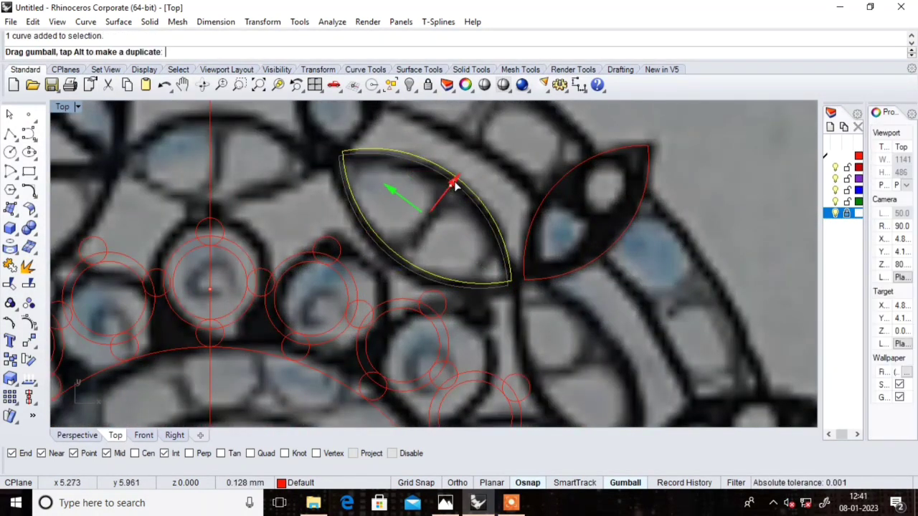
drag(387, 192, 390, 192)
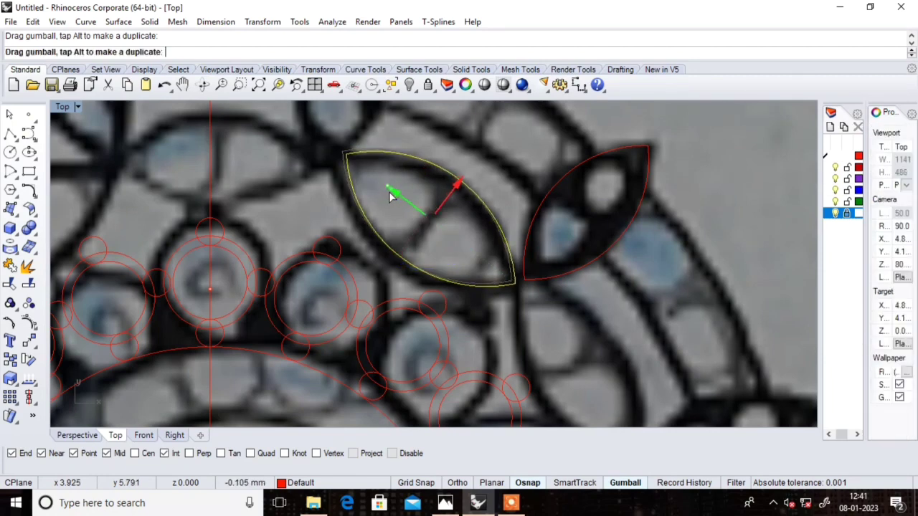
scroll(613, 202, down, 3)
key(Escape)
scroll(566, 190, down, 3)
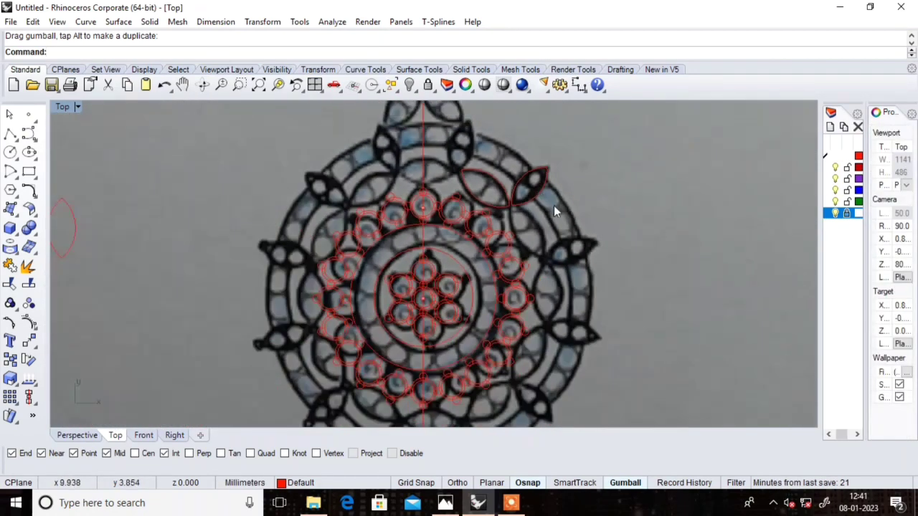
scroll(545, 206, up, 2)
scroll(536, 203, up, 2)
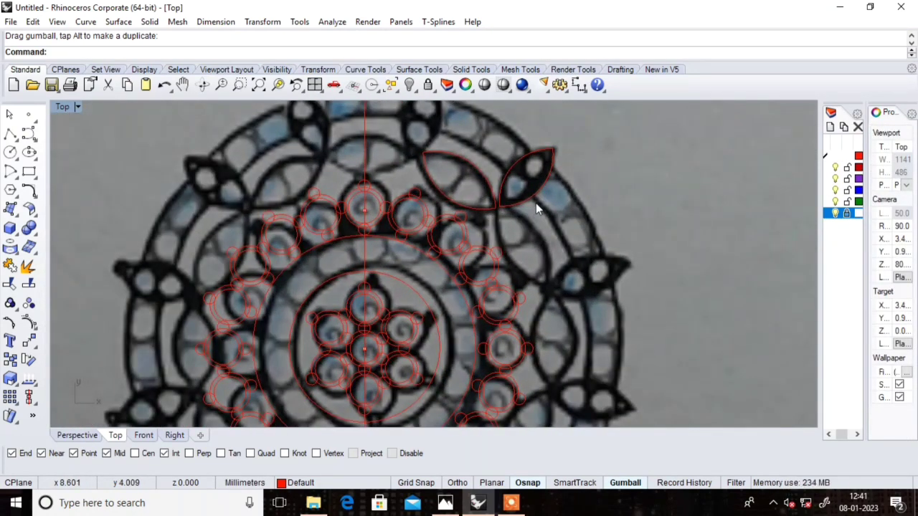
Step: Copy and paste the left leaf curve, then move and rotate the copy into the lower petal position
click(463, 165)
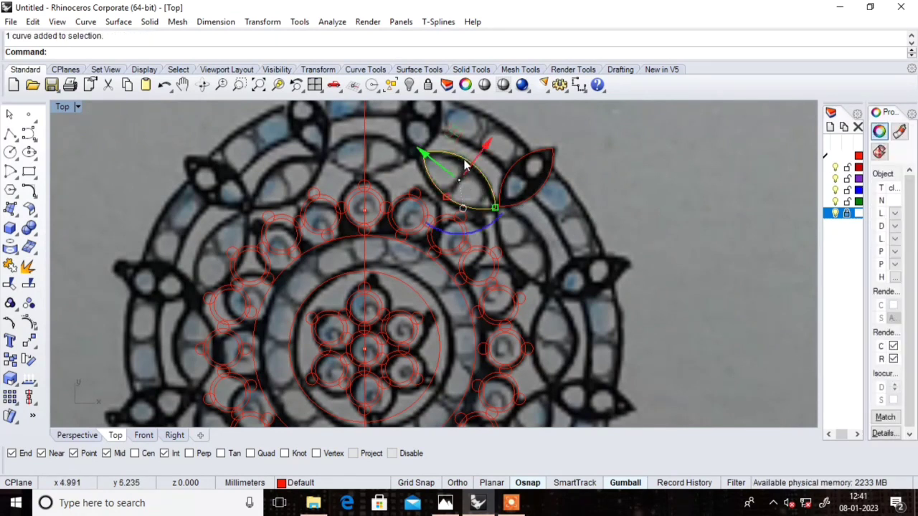
key(ctrl+c)
key(ctrl+v)
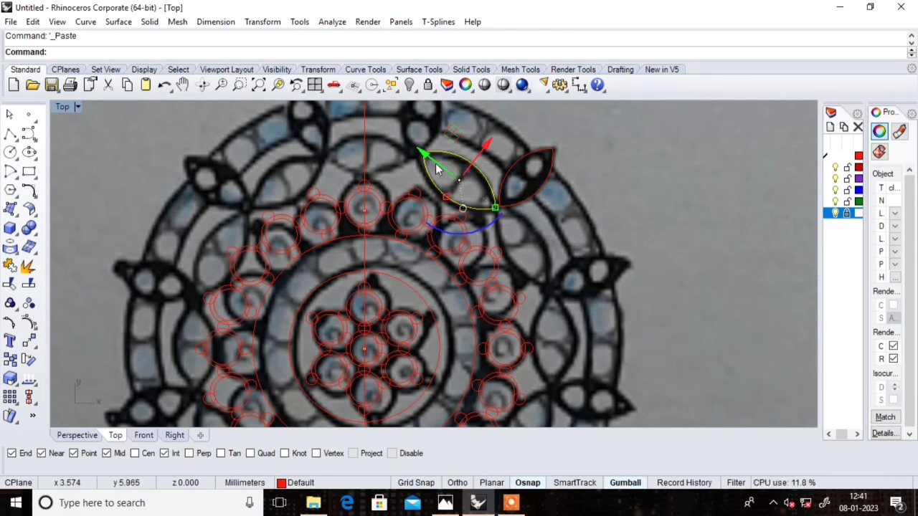
mouse_move(475, 196)
mouse_down()
mouse_move(577, 277)
mouse_move(593, 238)
mouse_move(526, 245)
mouse_move(496, 222)
mouse_up()
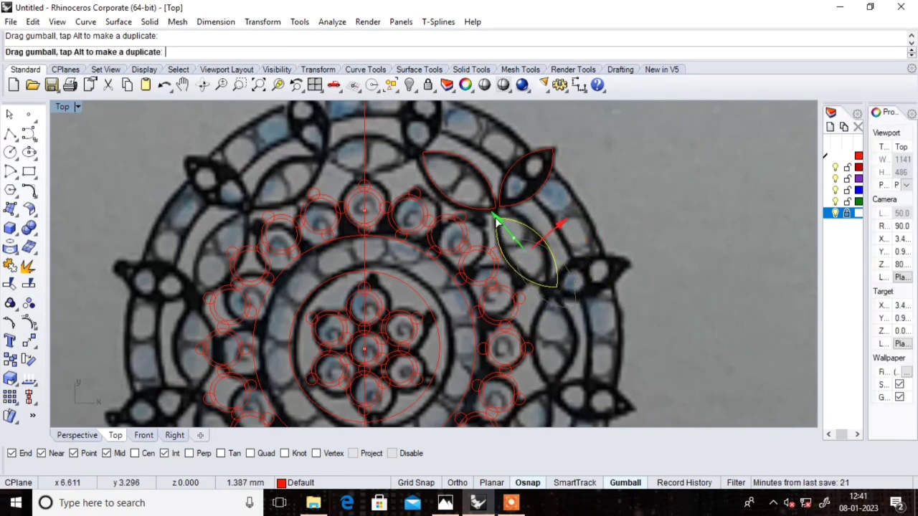
drag(560, 230, 564, 223)
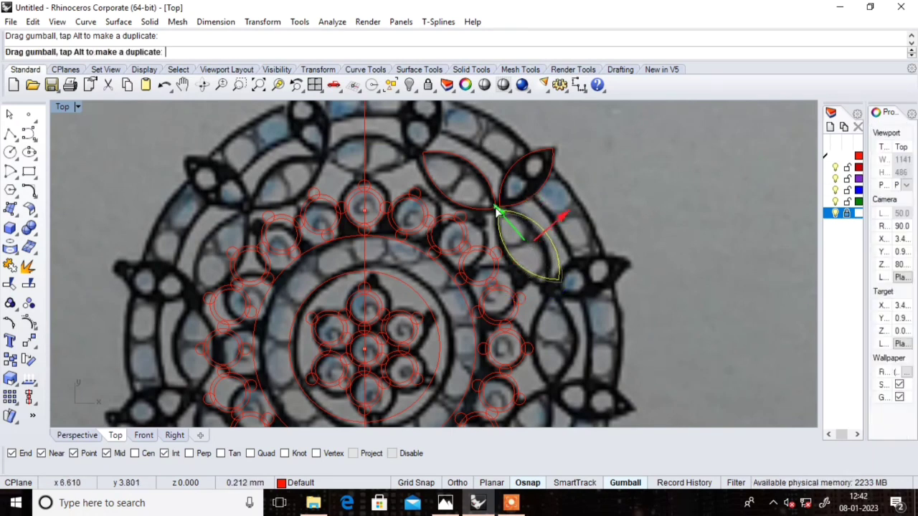
drag(548, 300, 549, 304)
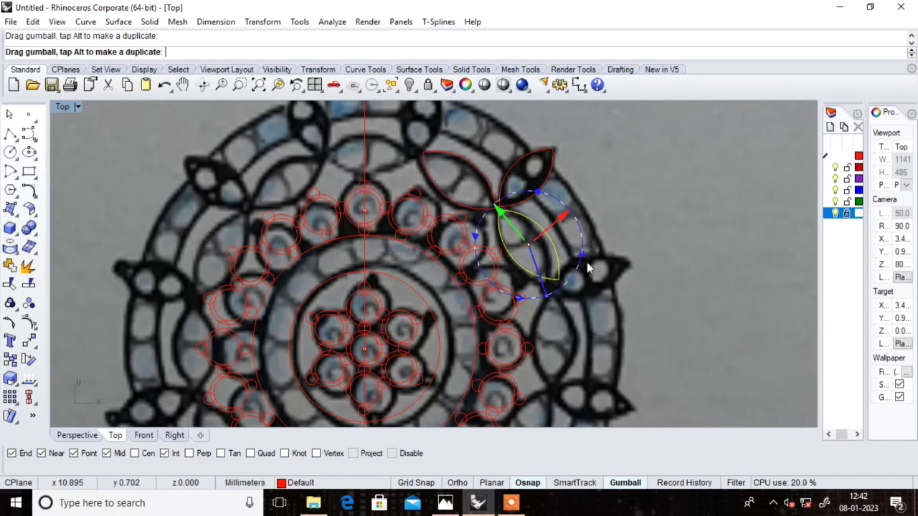
Step: Fine-tune the lower petal's position so its tip meets the neighbouring leaves
click(534, 223)
scroll(535, 223, down, 2)
scroll(535, 228, up, 2)
click(534, 228)
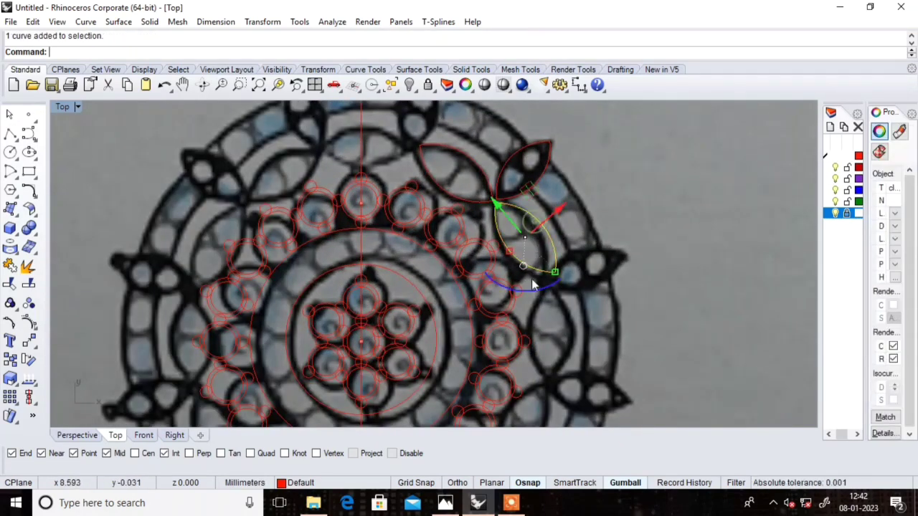
mouse_move(533, 289)
mouse_down()
mouse_move(528, 300)
mouse_move(532, 287)
mouse_up()
drag(561, 215, 556, 218)
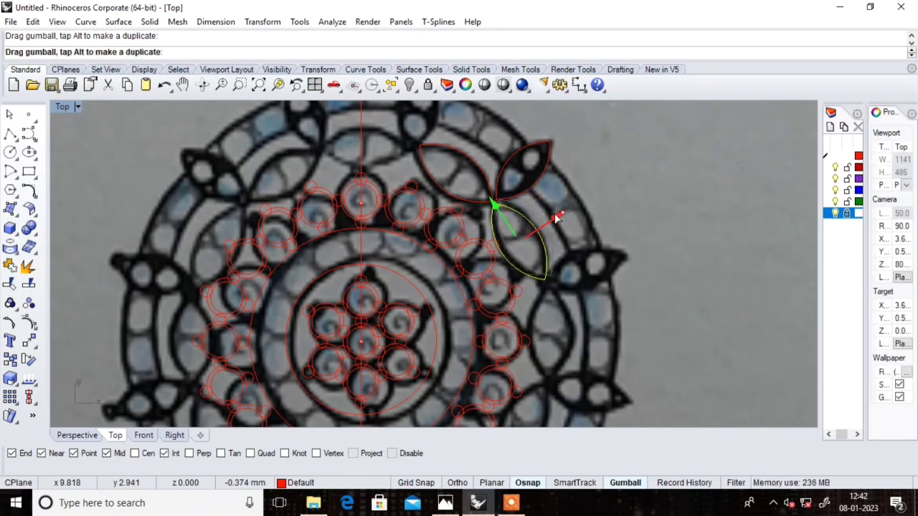
Step: Zoom to inspect the three traced leaves and select the upper-right leaf curve
click(626, 164)
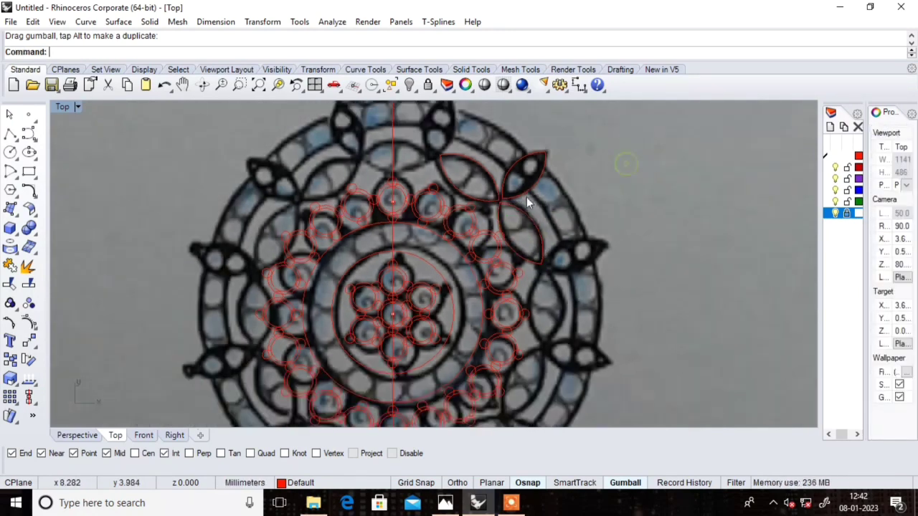
scroll(545, 207, down, 3)
scroll(529, 208, up, 3)
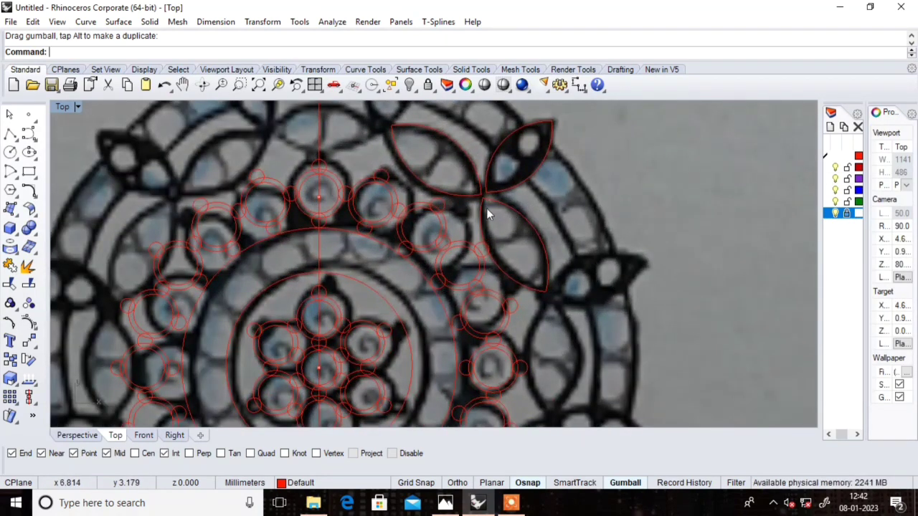
scroll(487, 213, down, 5)
scroll(487, 212, down, 2)
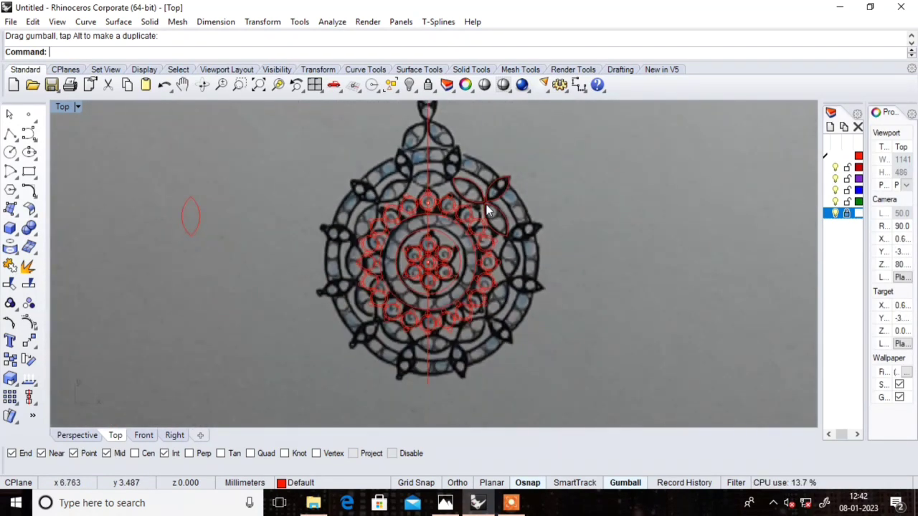
scroll(495, 201, up, 1)
scroll(495, 200, up, 1)
scroll(495, 205, up, 2)
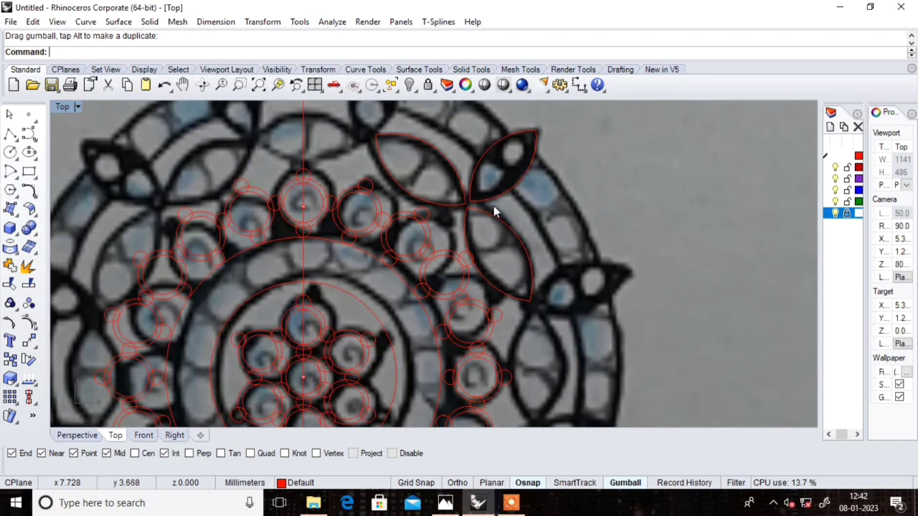
click(498, 205)
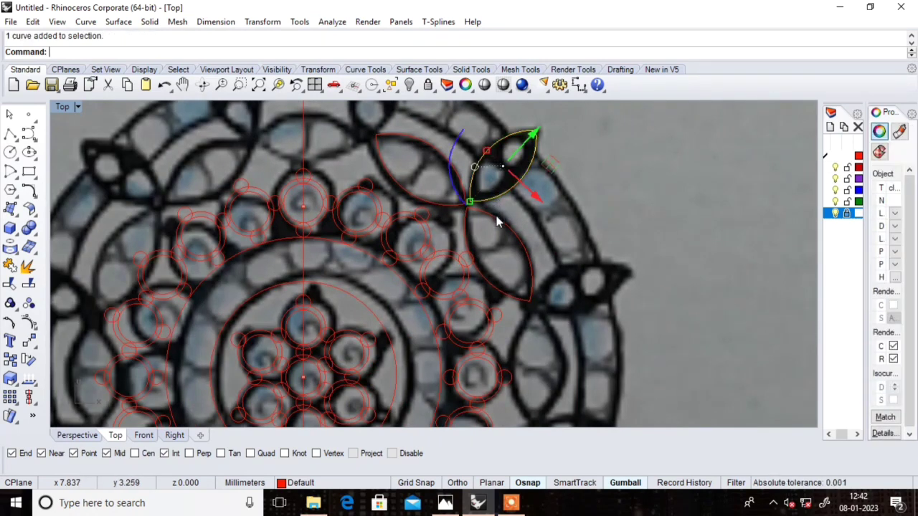
shift+click(467, 224)
shift+click(440, 204)
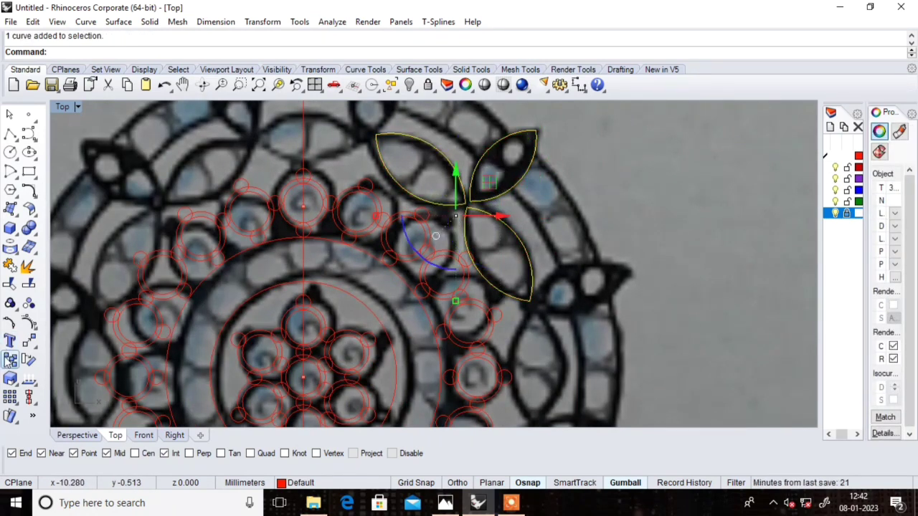
click(10, 398)
click(48, 403)
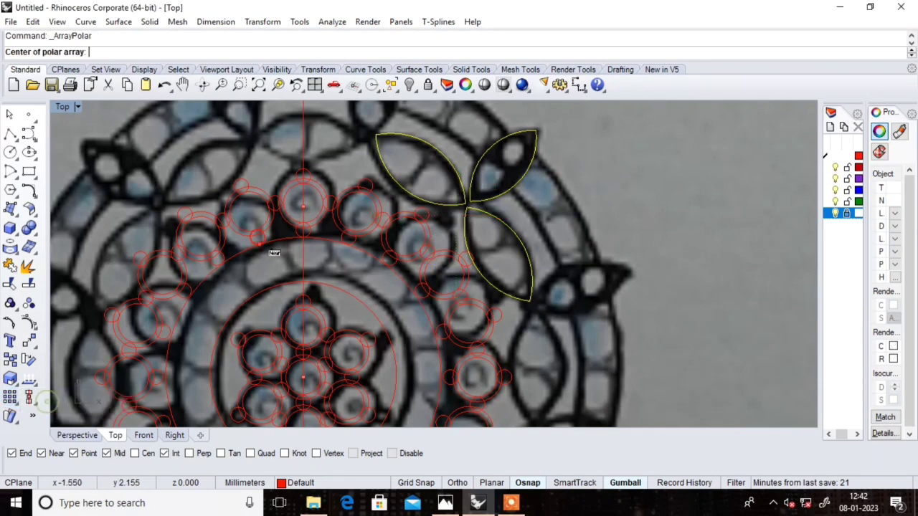
scroll(274, 253, down, 3)
scroll(304, 327, up, 3)
click(304, 330)
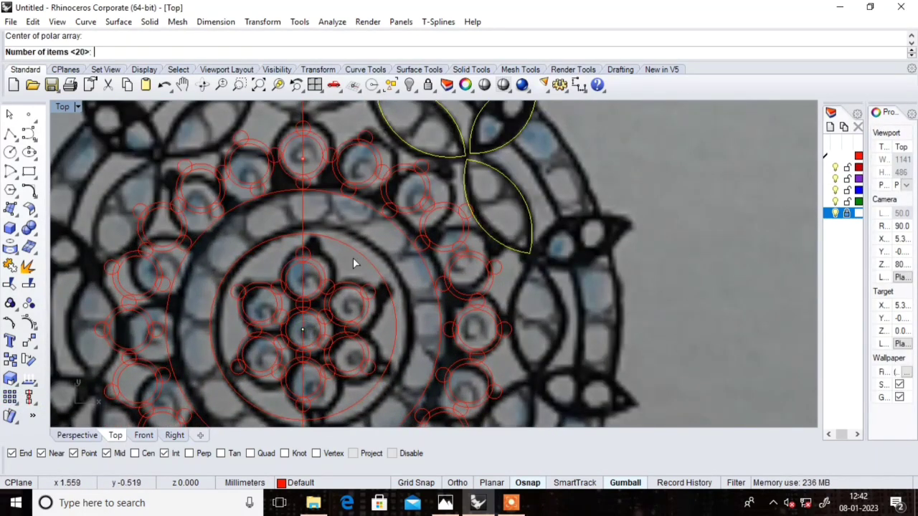
scroll(370, 247, down, 2)
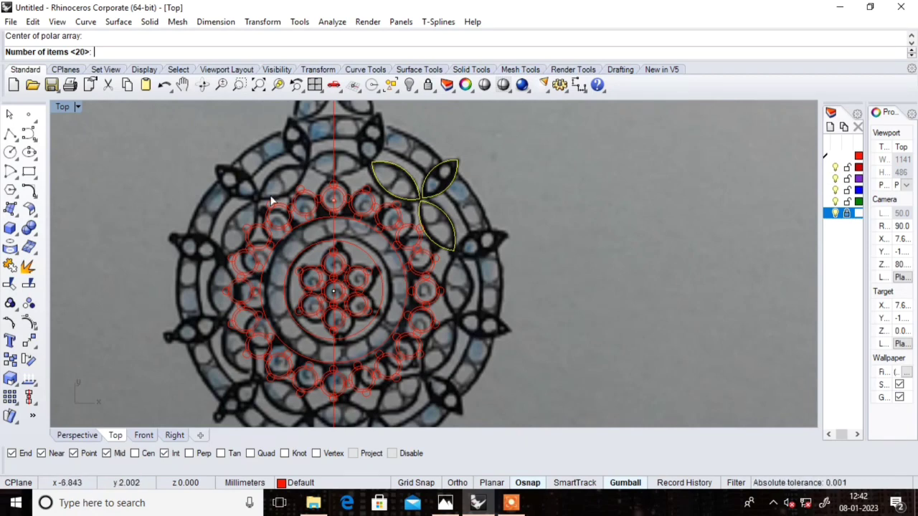
scroll(490, 211, down, 3)
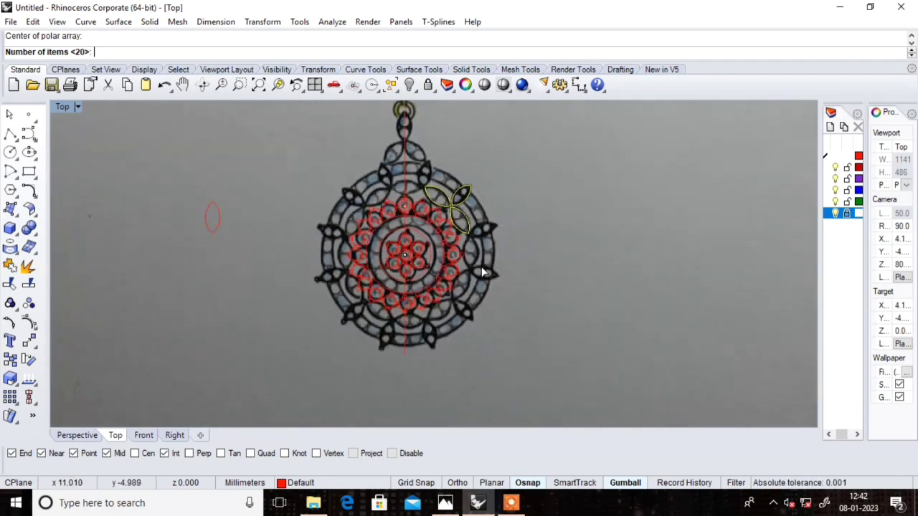
click(16, 401)
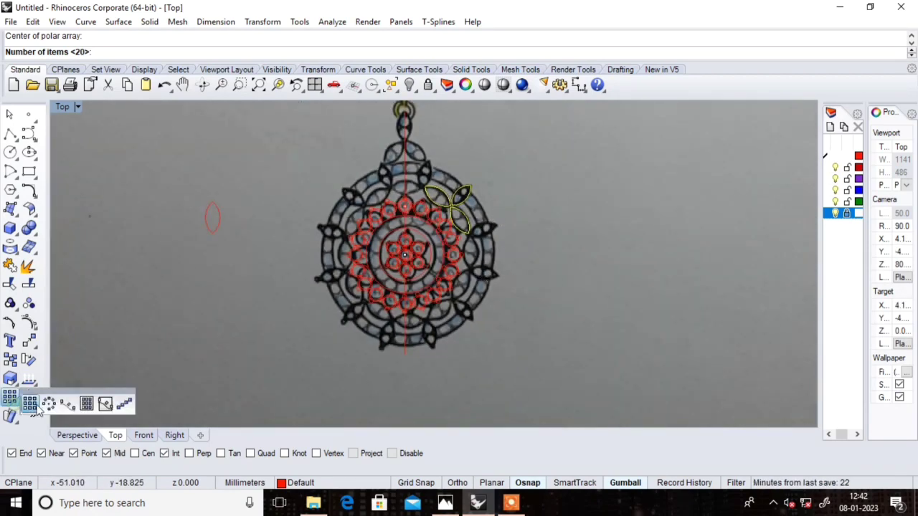
click(48, 404)
scroll(388, 252, up, 2)
scroll(388, 253, up, 2)
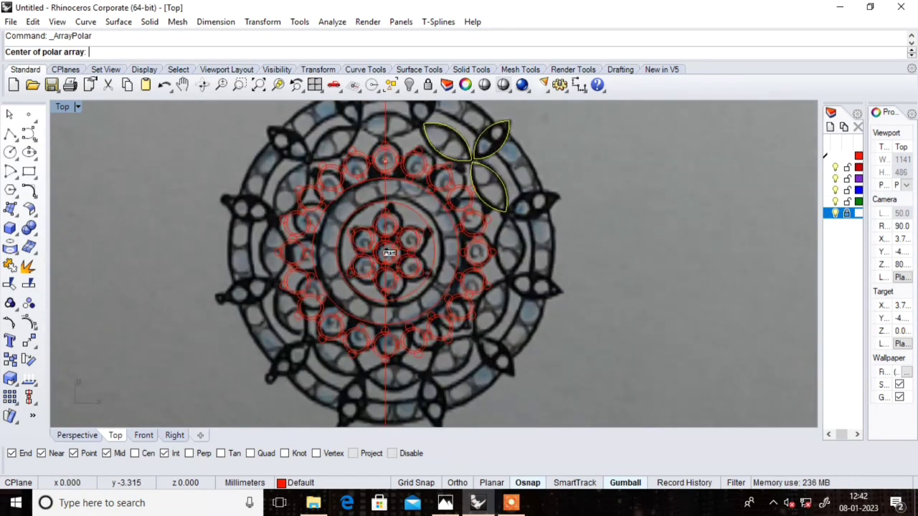
click(388, 254)
text(6)
key(Return)
key(Return)
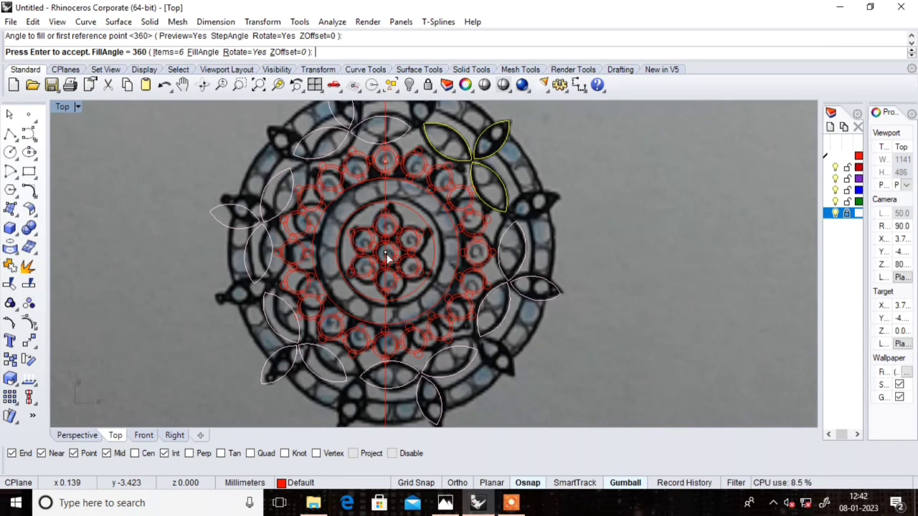
key(ctrl+z)
key(Escape)
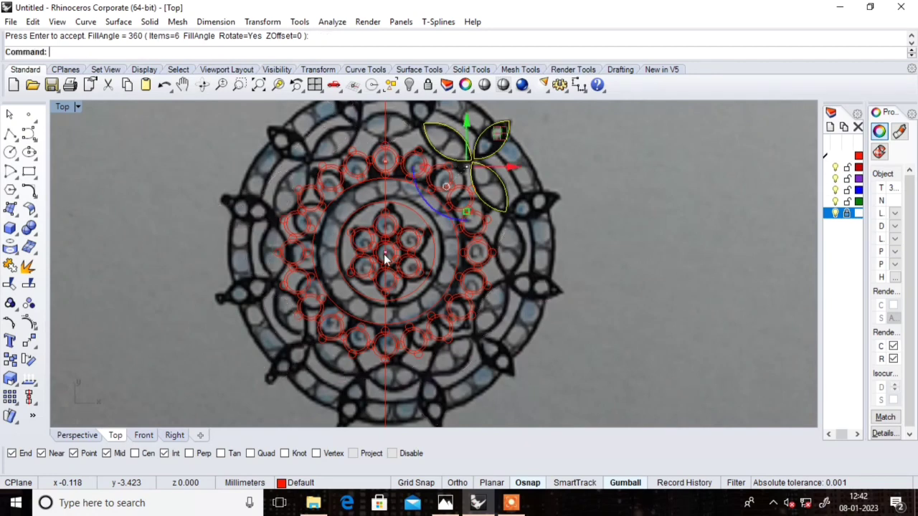
key(Return)
click(385, 257)
text(7)
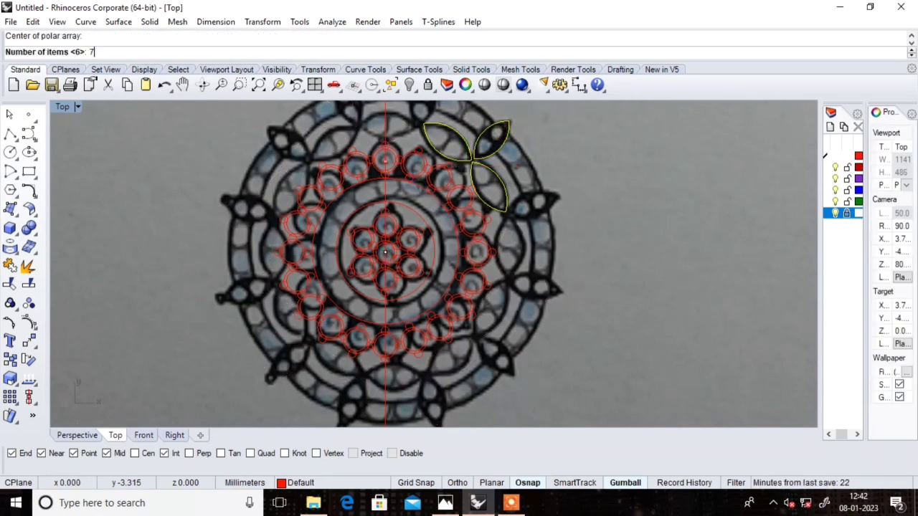
key(Return)
key(Return)
key(Return)
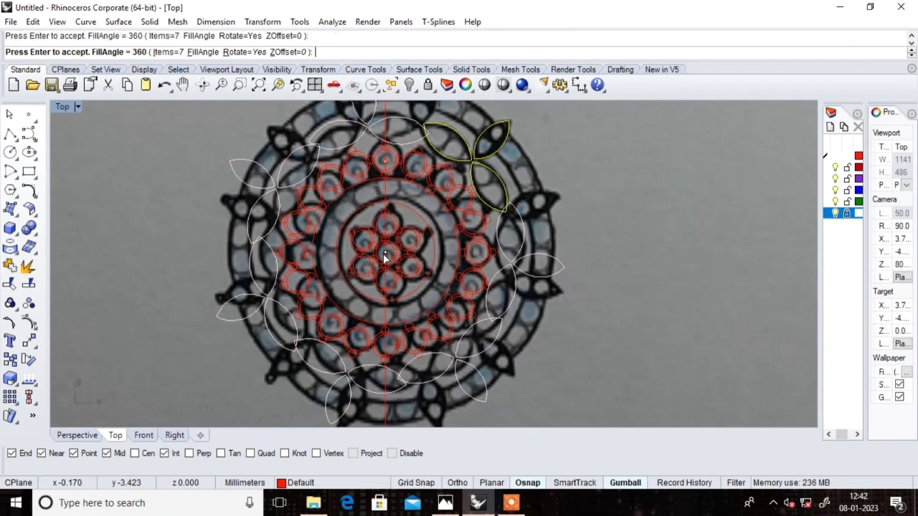
scroll(439, 239, down, 3)
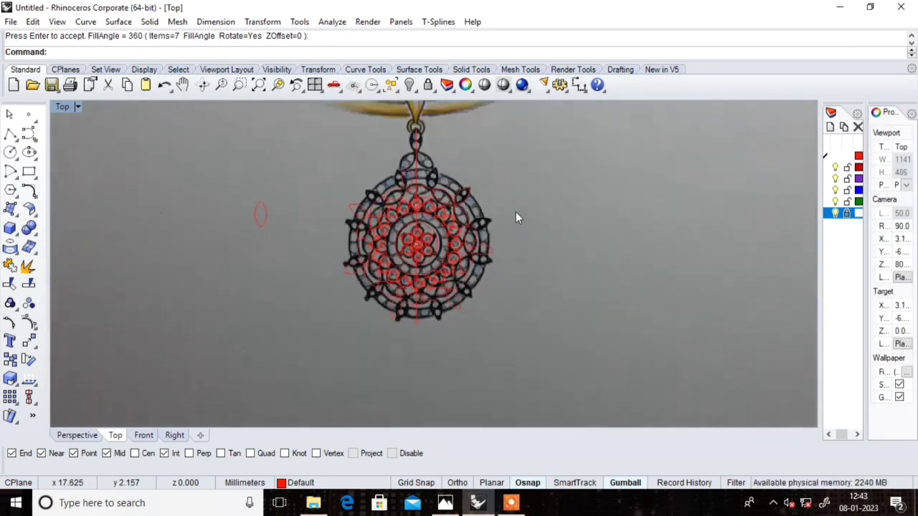
scroll(516, 212, up, 3)
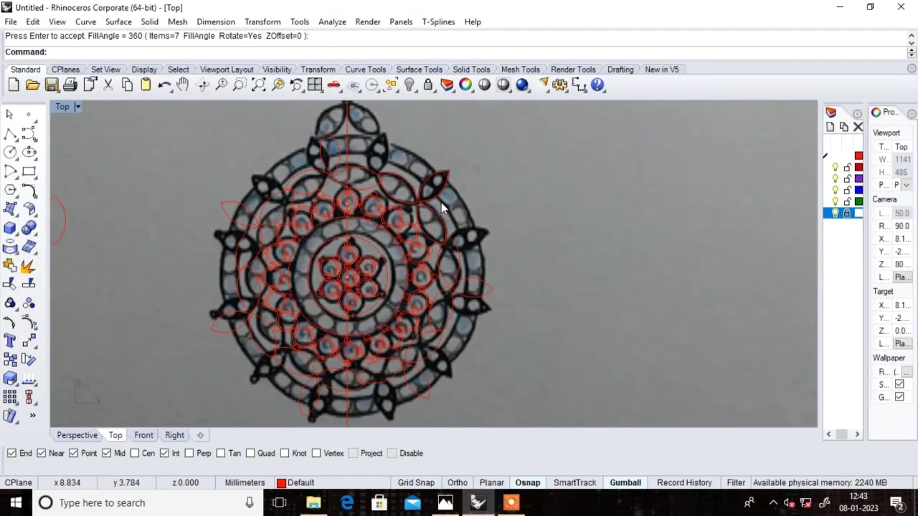
scroll(385, 186, down, 2)
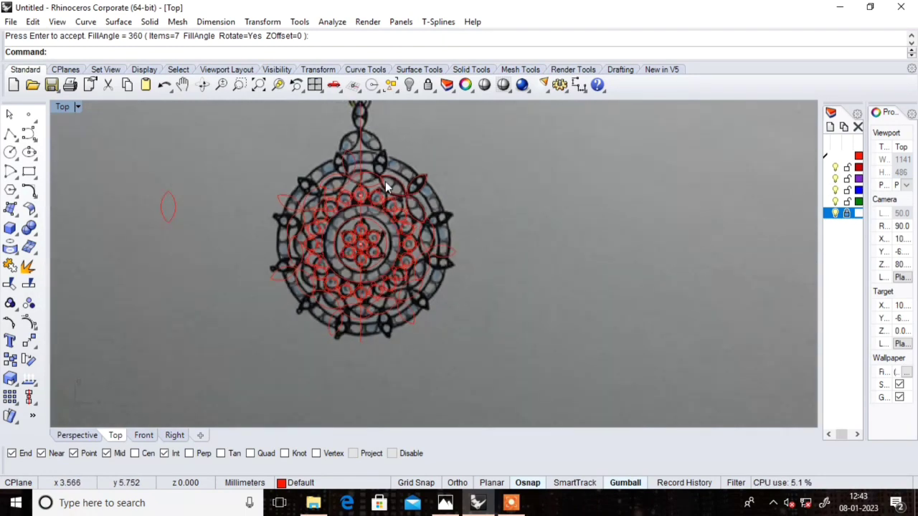
scroll(386, 186, up, 2)
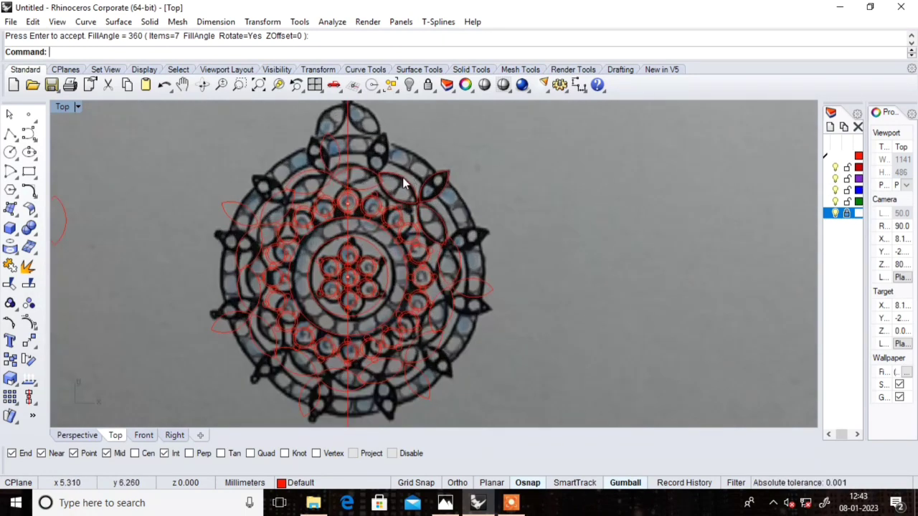
click(402, 183)
key(ctrl+z)
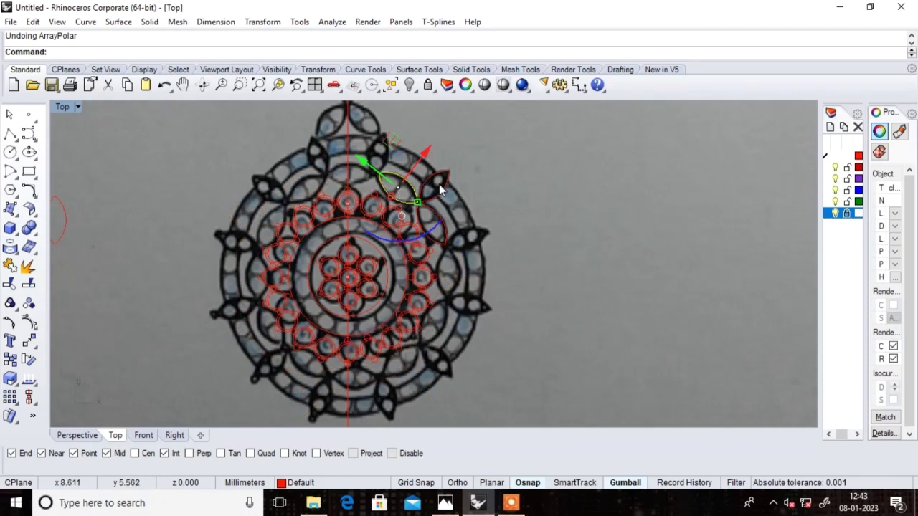
Step: Group the three leaf curves with the Group command and rotate the group about its centre
click(439, 190)
key(alt+Down)
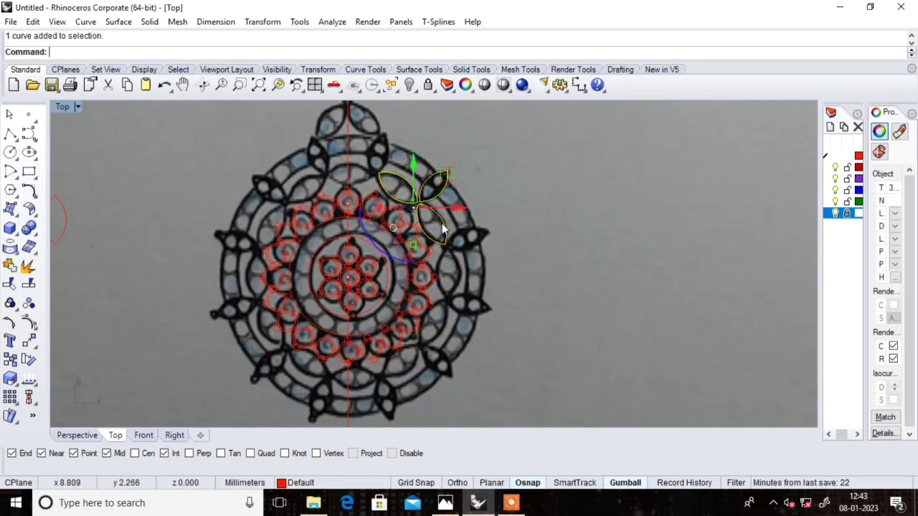
text(group)
key(Return)
click(530, 188)
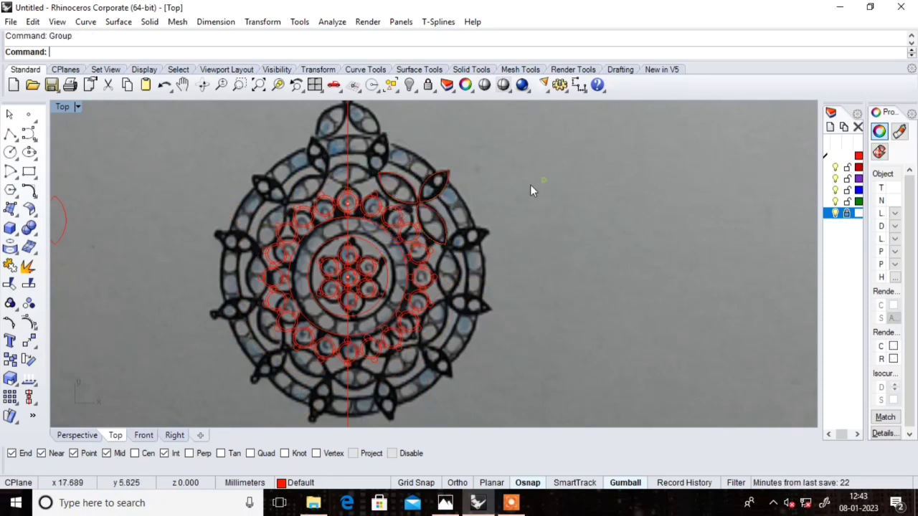
click(431, 212)
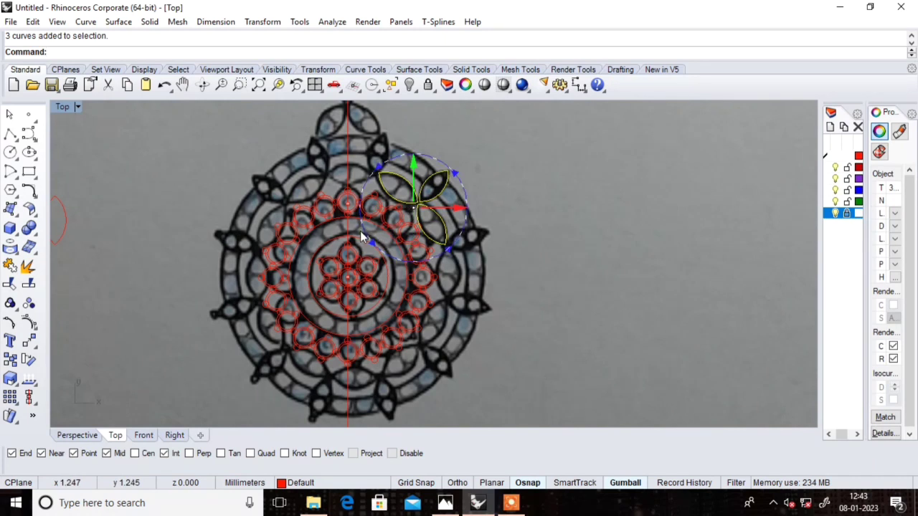
drag(363, 237, 469, 202)
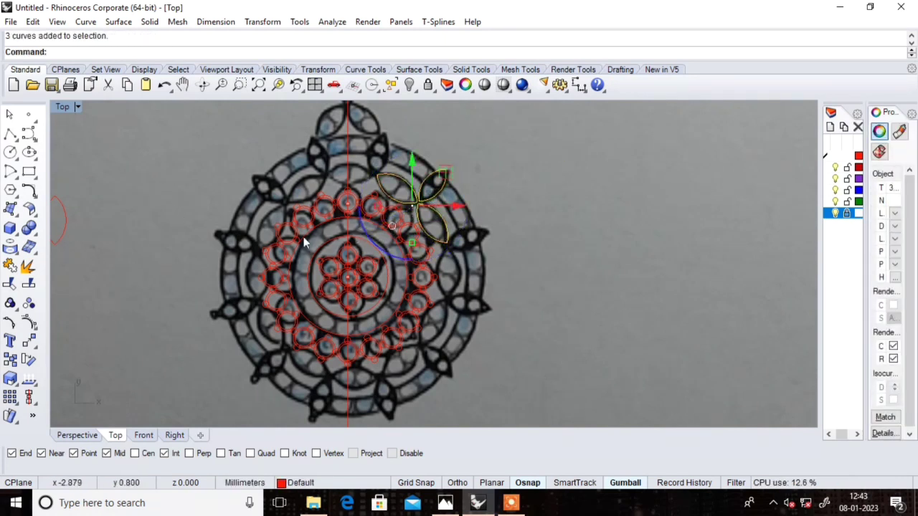
Step: Polar-array the petal group into 7 copies around the mandala centre
click(10, 406)
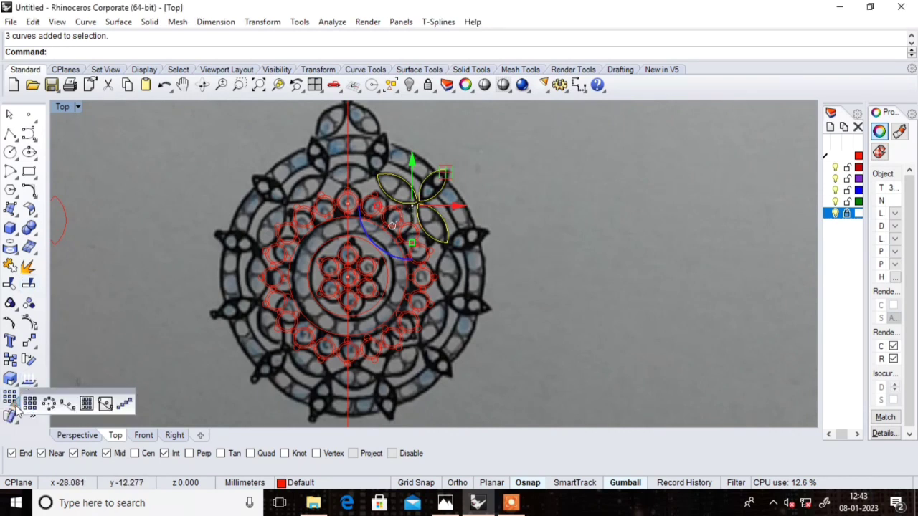
click(47, 406)
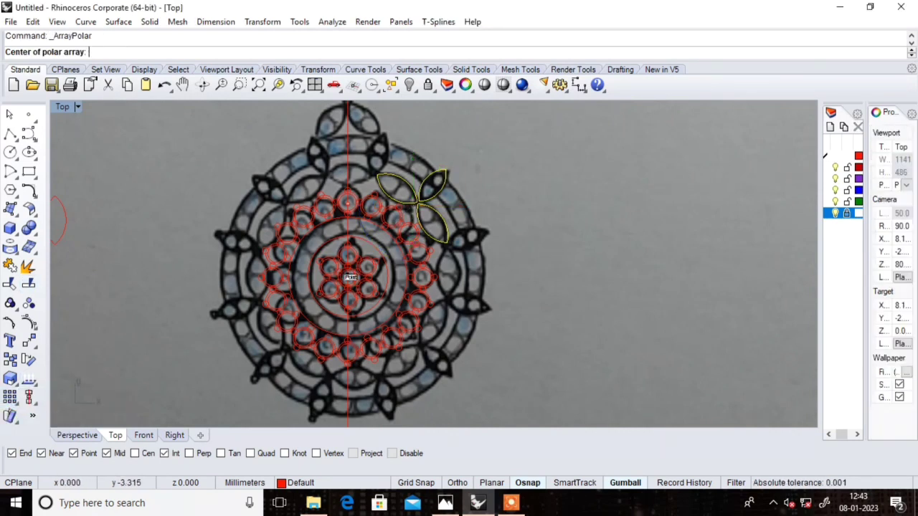
click(347, 279)
text(7)
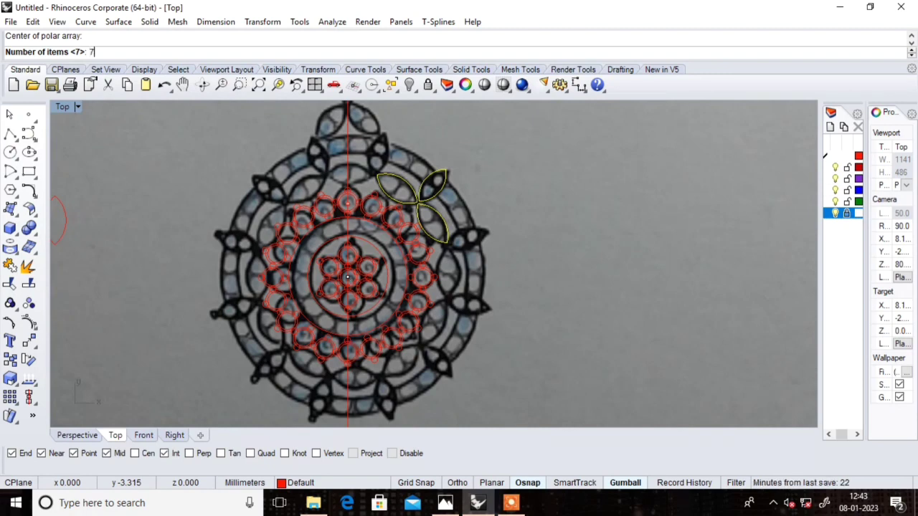
key(Return)
key(Return)
key(Return)
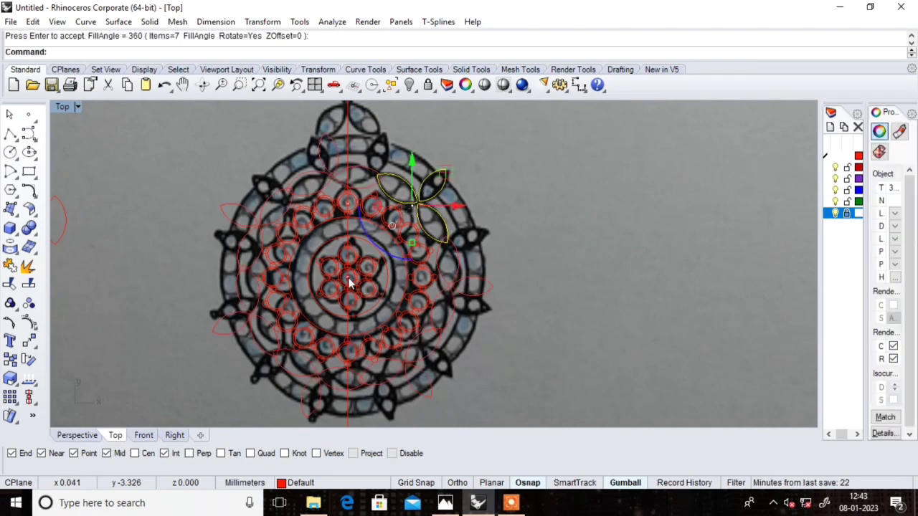
key(Escape)
Step: Try rotating the top petal group copy, then undo that rotation
scroll(343, 225, up, 2)
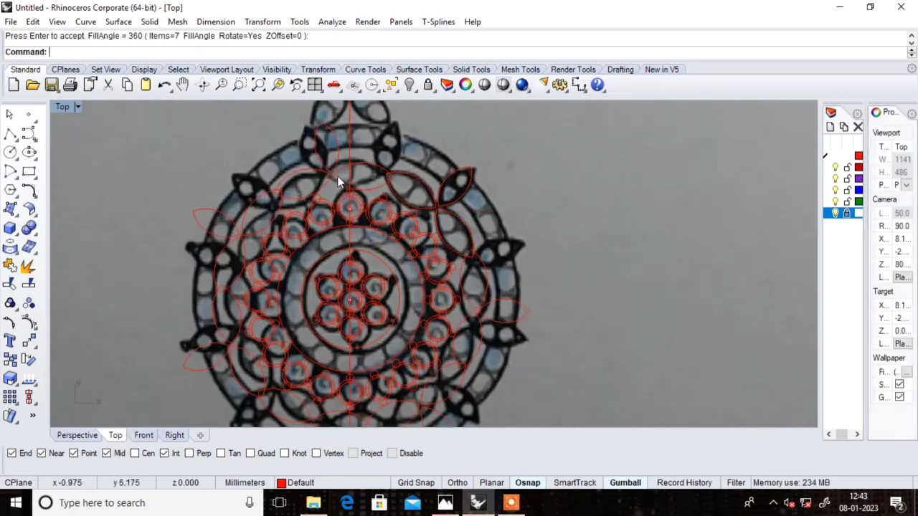
click(339, 179)
drag(299, 205, 300, 218)
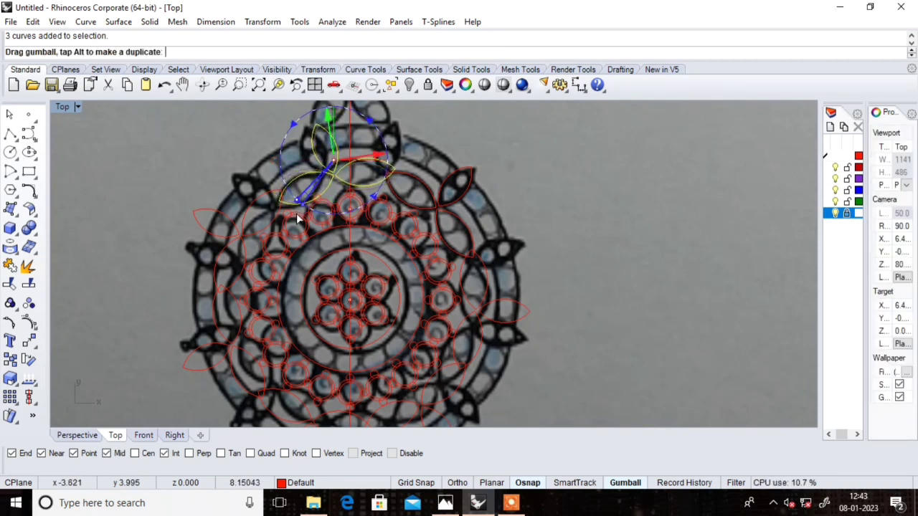
drag(299, 218, 298, 216)
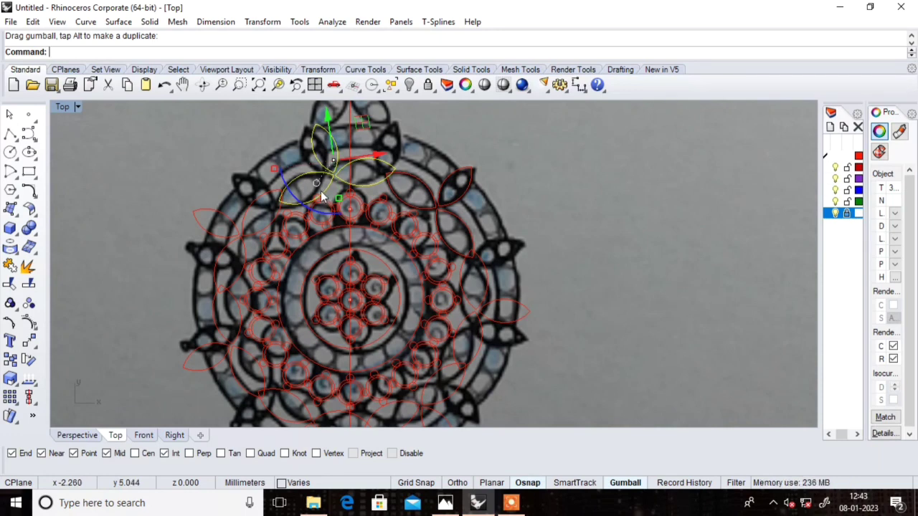
key(ctrl+z)
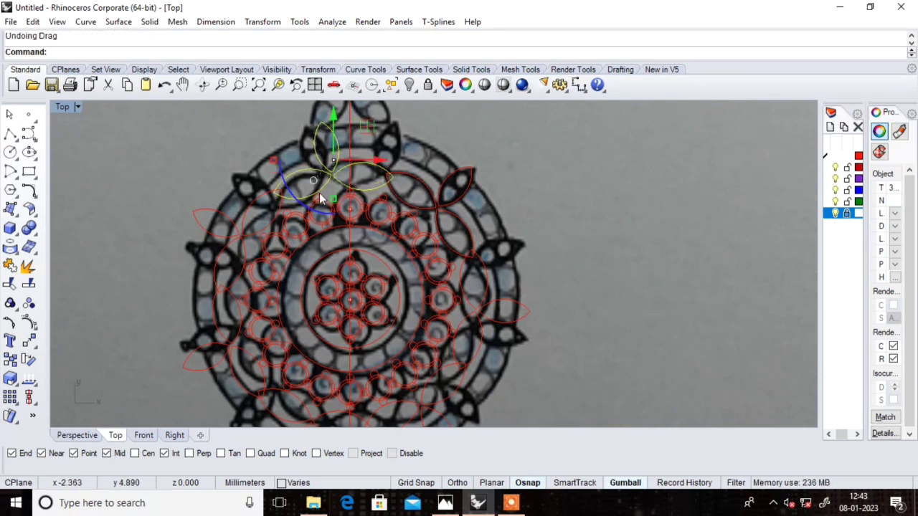
key(Escape)
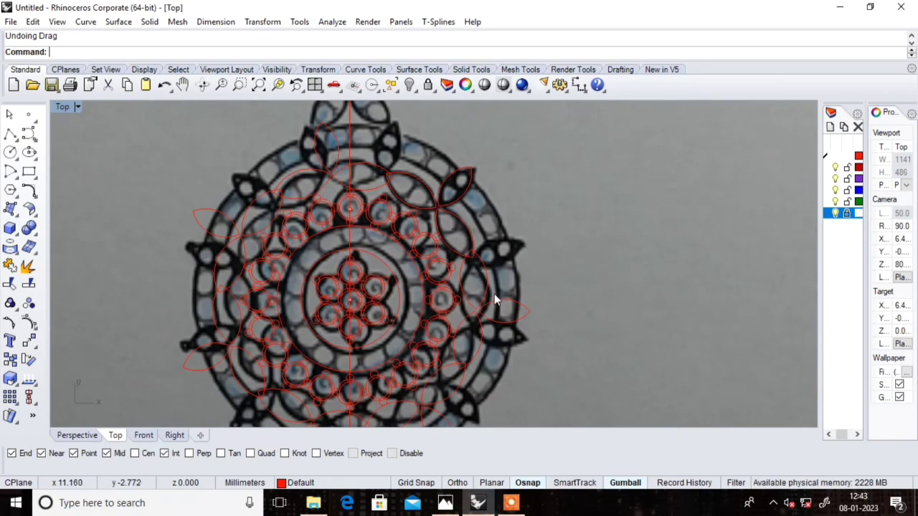
Step: Undo the seven-copy array and restart the polar array on the original petal group
scroll(359, 199, down, 3)
scroll(301, 208, up, 3)
scroll(400, 228, up, 3)
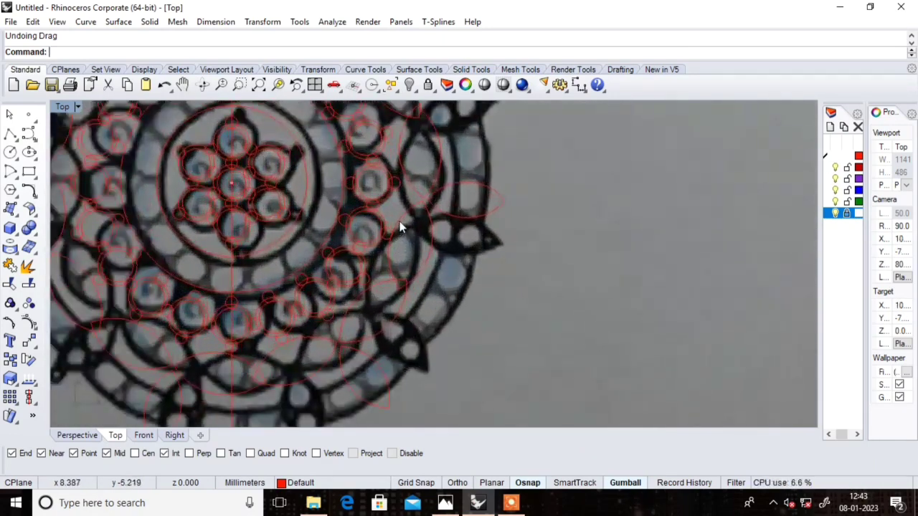
scroll(400, 228, down, 3)
scroll(413, 176, down, 1)
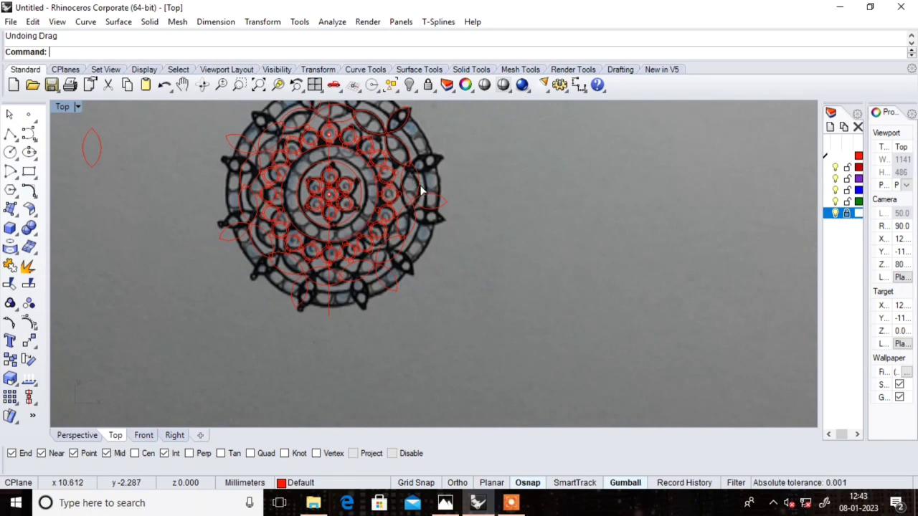
key(ctrl+z)
click(393, 143)
key(Return)
Step: Shrink the three-leaf petal group slightly, scaling from its junction with two reference points
scroll(385, 131, up, 2)
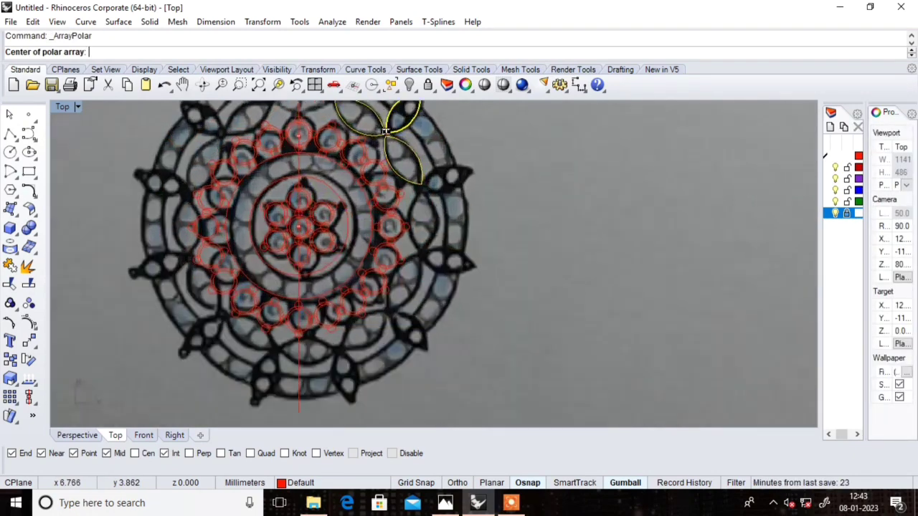
scroll(385, 131, up, 1)
click(11, 380)
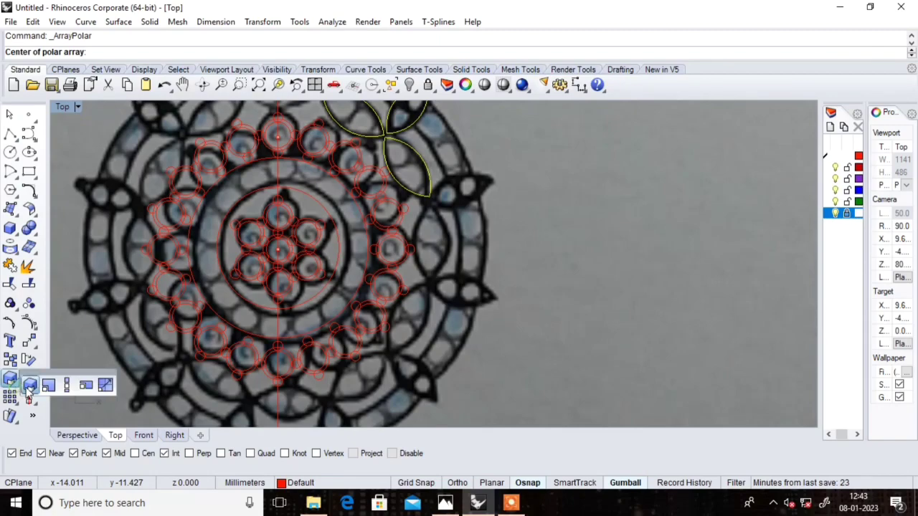
click(29, 385)
scroll(373, 195, up, 2)
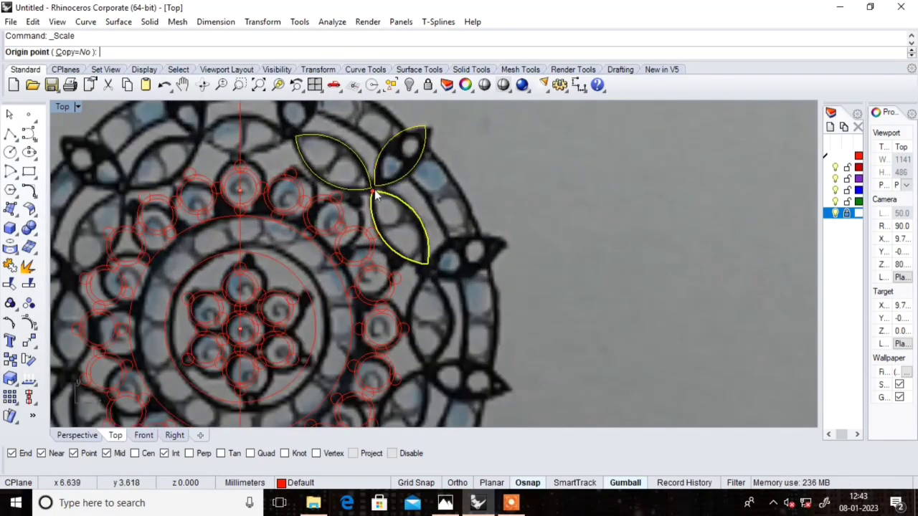
scroll(373, 195, up, 1)
scroll(371, 192, up, 1)
scroll(369, 190, up, 1)
scroll(366, 186, up, 1)
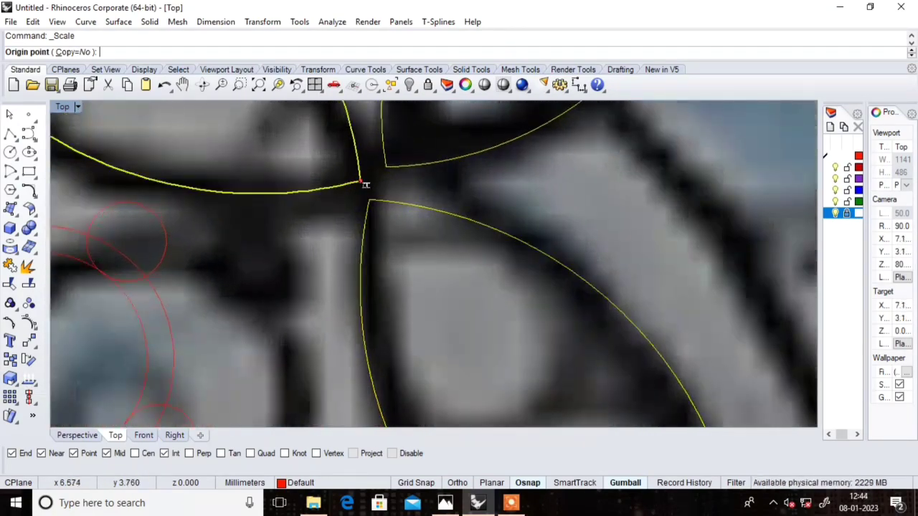
scroll(370, 186, up, 2)
click(365, 185)
scroll(365, 183, down, 2)
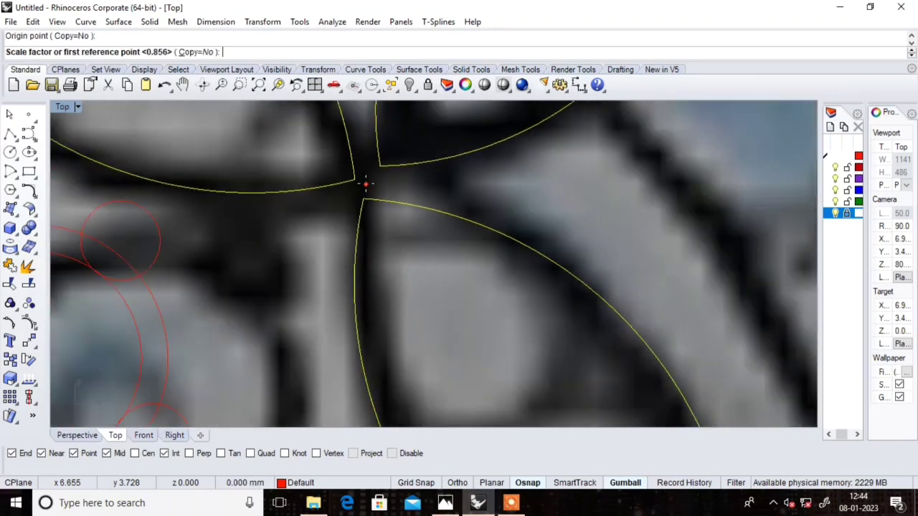
scroll(365, 185, down, 2)
scroll(362, 187, down, 2)
scroll(360, 185, down, 1)
click(358, 185)
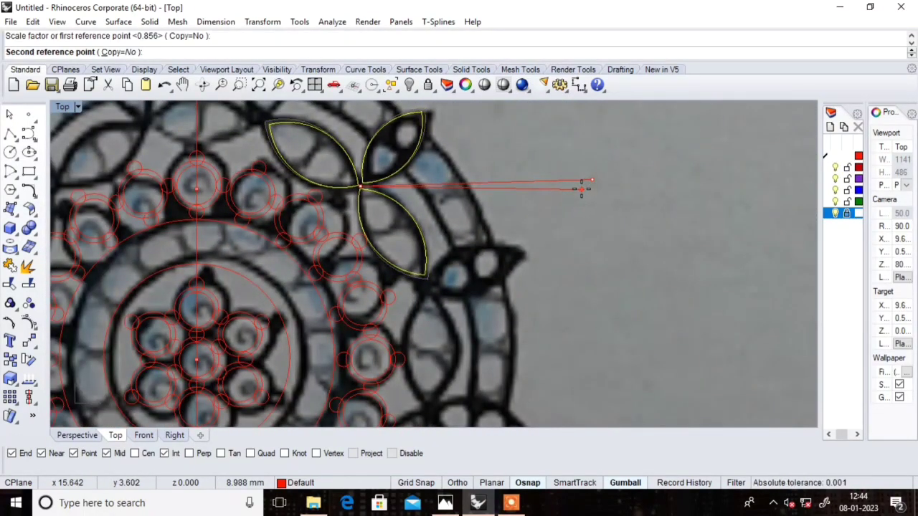
click(581, 189)
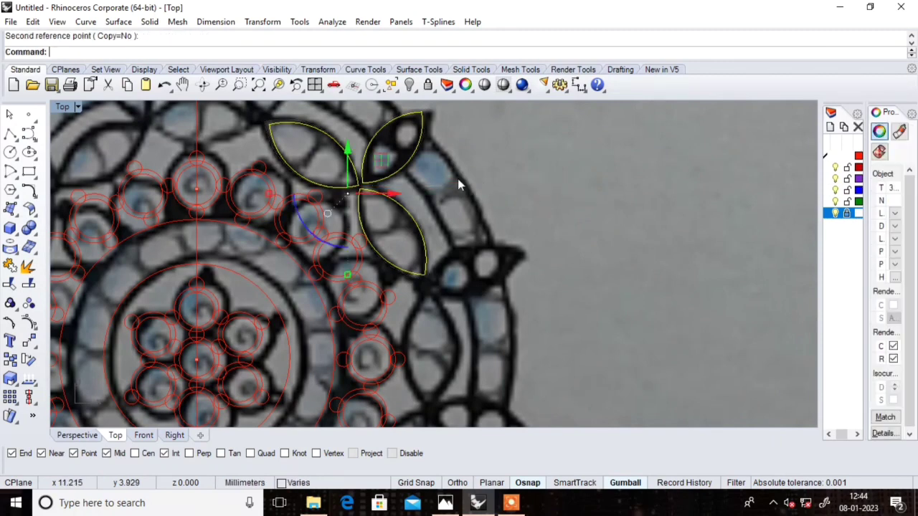
scroll(445, 183, down, 3)
Step: Polar-array the petal group into 7 copies over 360° around the mandala centre
click(429, 189)
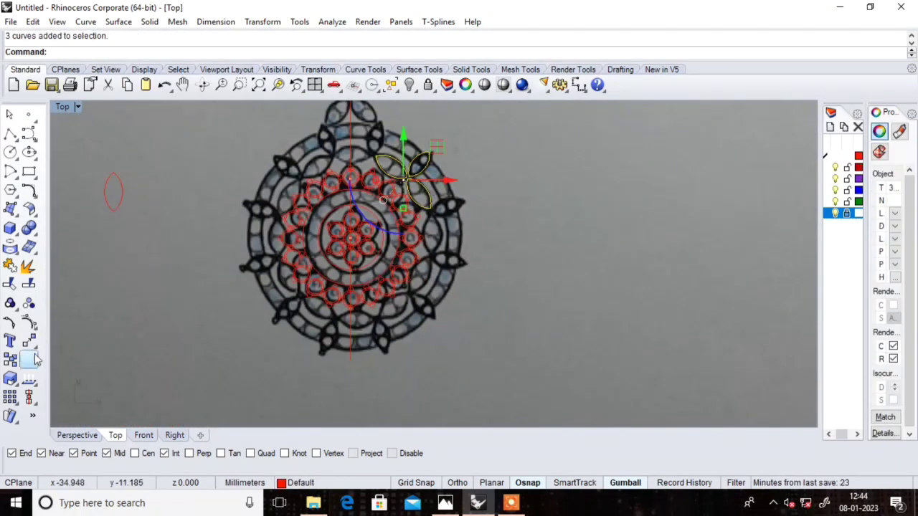
click(15, 401)
click(48, 404)
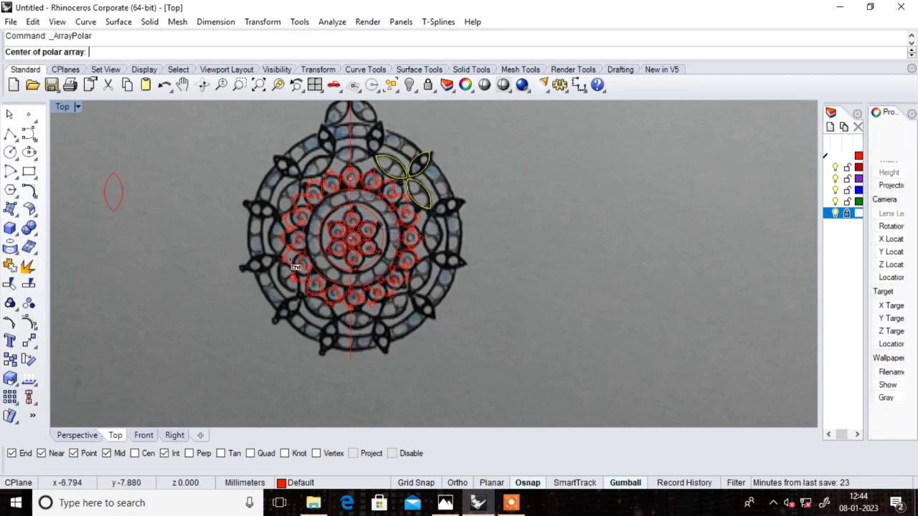
scroll(337, 238, up, 2)
scroll(337, 239, up, 2)
click(337, 239)
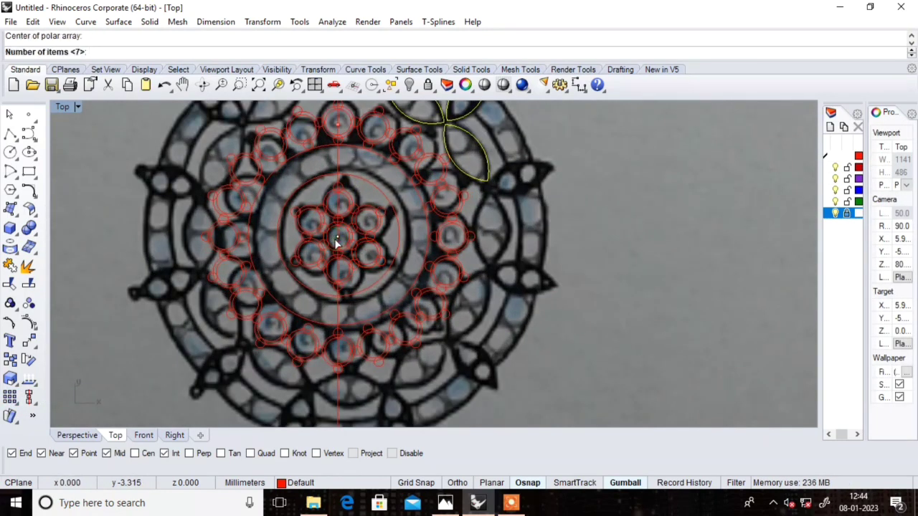
text(7)
key(Return)
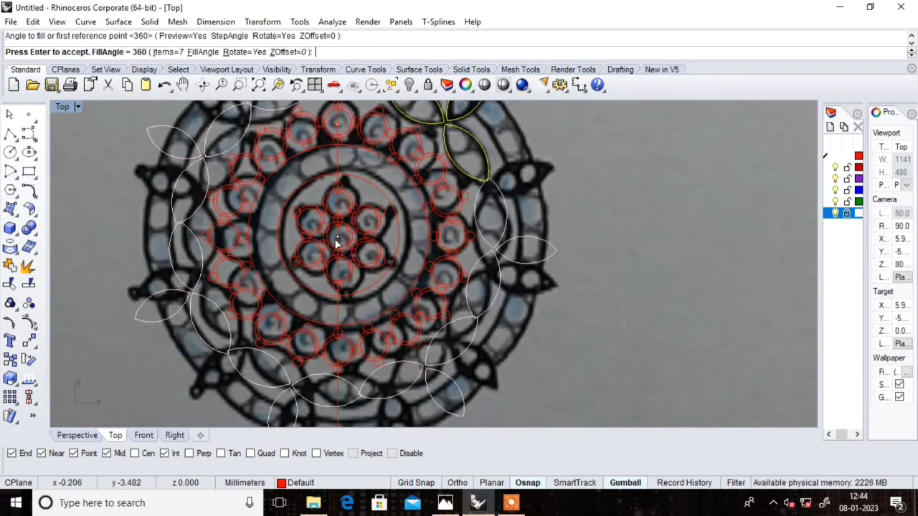
key(Return)
Step: Zoom over the new ring of petals to check it, then deselect the arrayed groups
scroll(337, 244, down, 5)
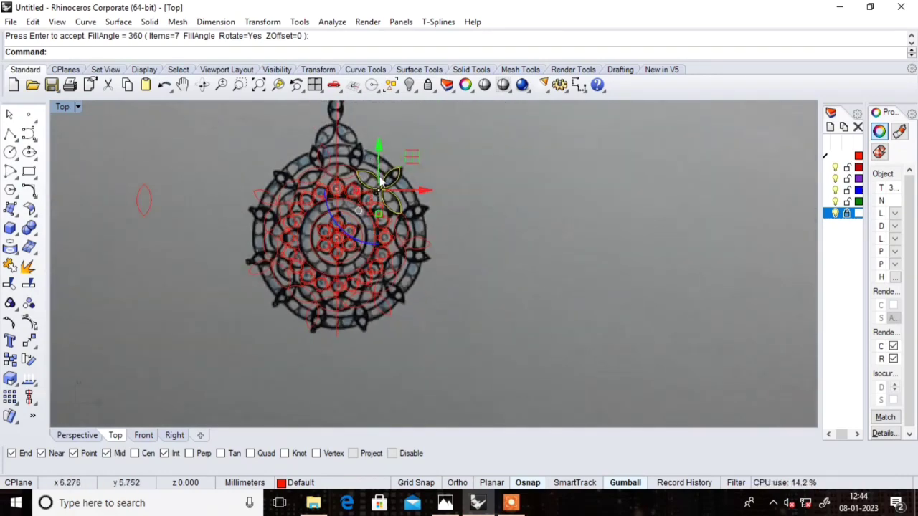
scroll(363, 188, up, 3)
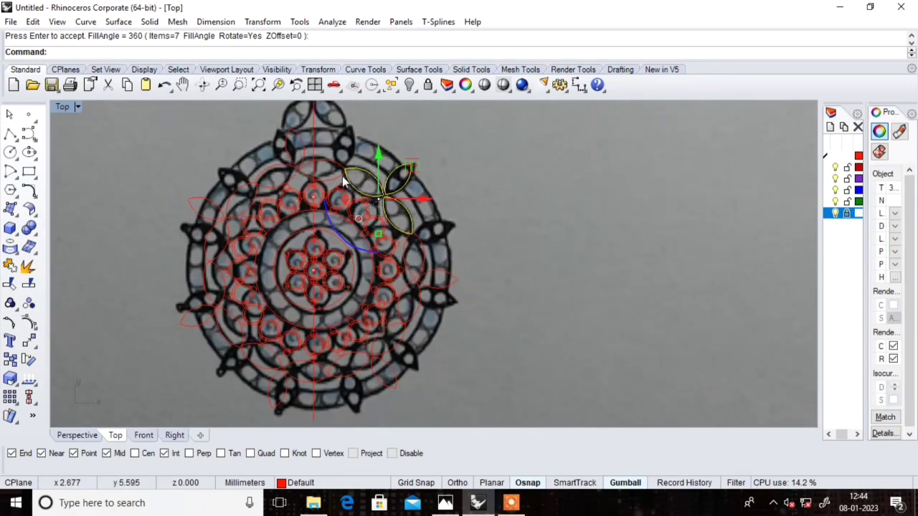
scroll(264, 192, up, 4)
scroll(264, 192, down, 3)
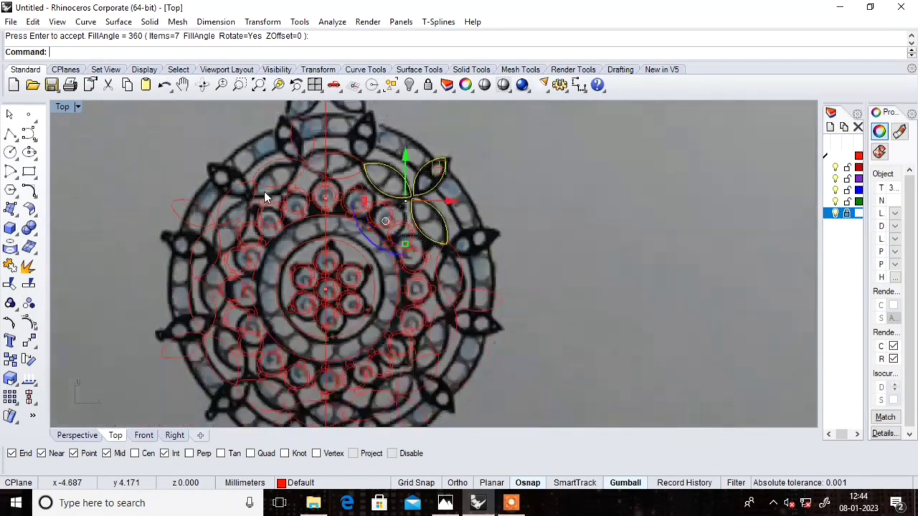
scroll(264, 191, down, 2)
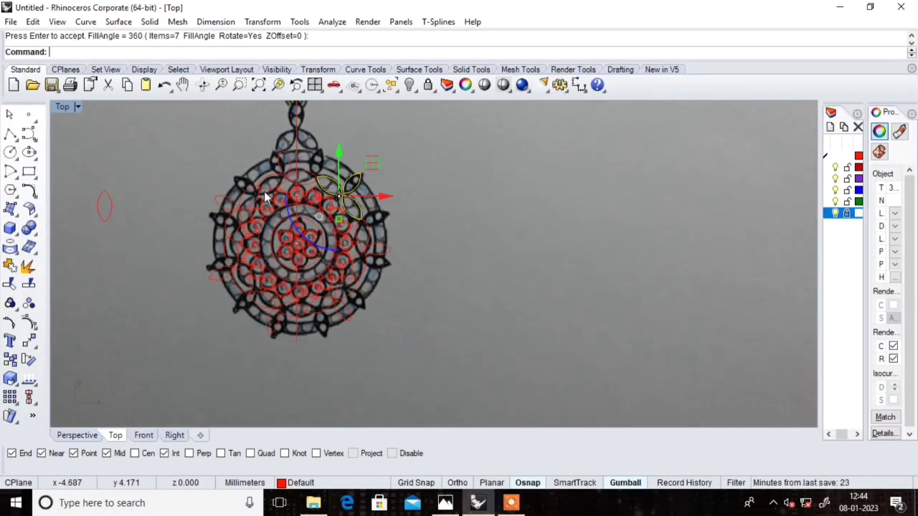
click(430, 158)
scroll(395, 164, down, 2)
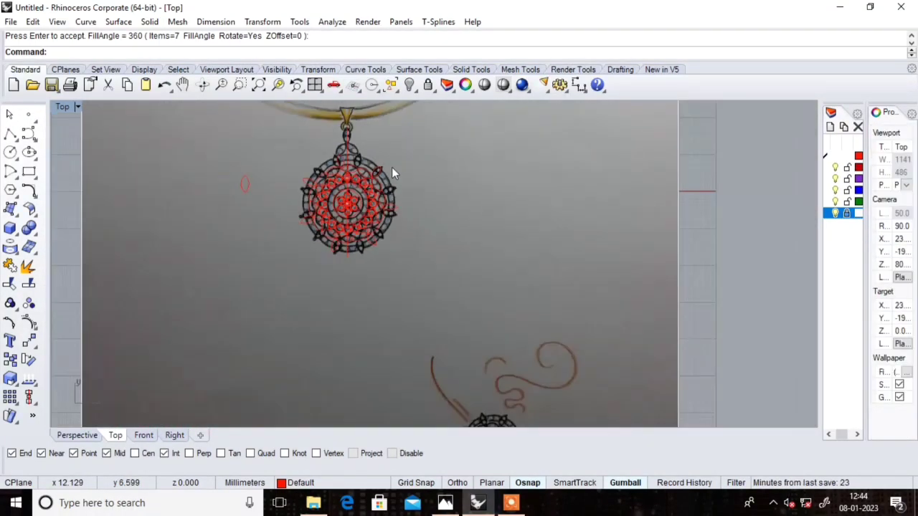
click(836, 213)
scroll(370, 179, up, 4)
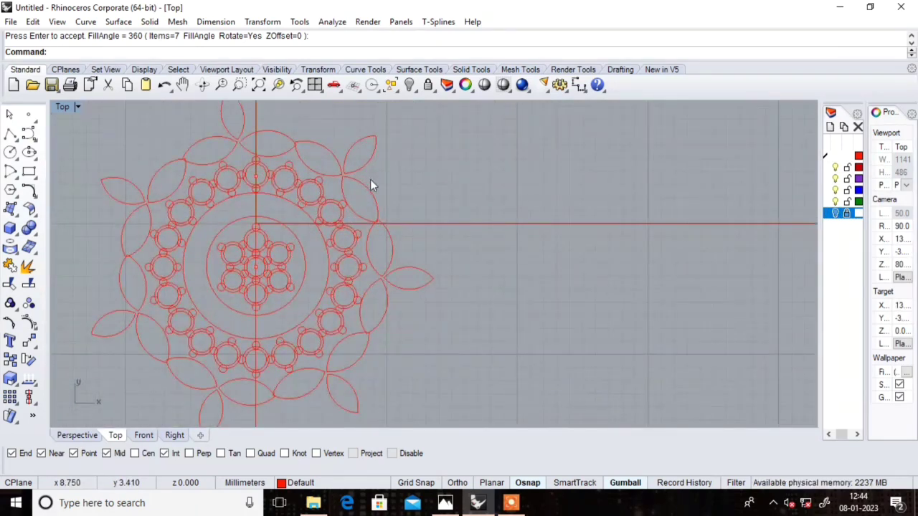
scroll(370, 182, down, 4)
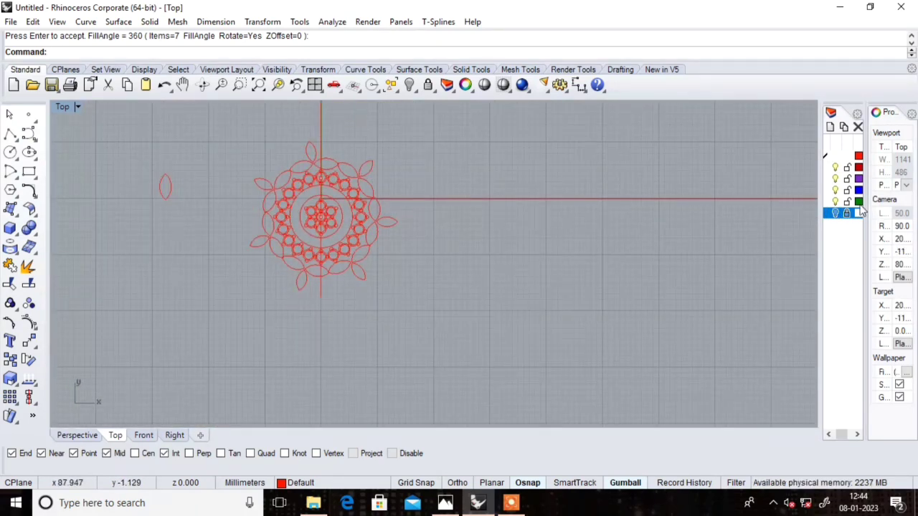
click(836, 214)
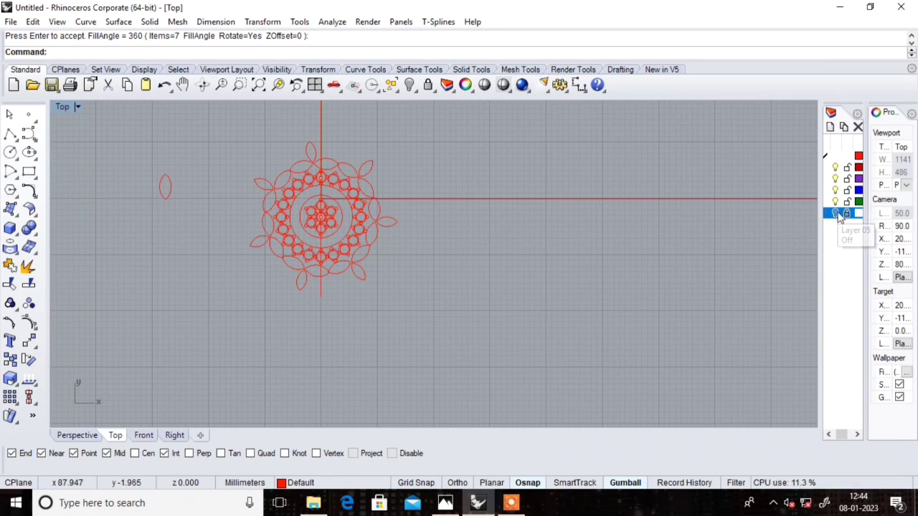
scroll(317, 180, up, 3)
scroll(317, 178, up, 2)
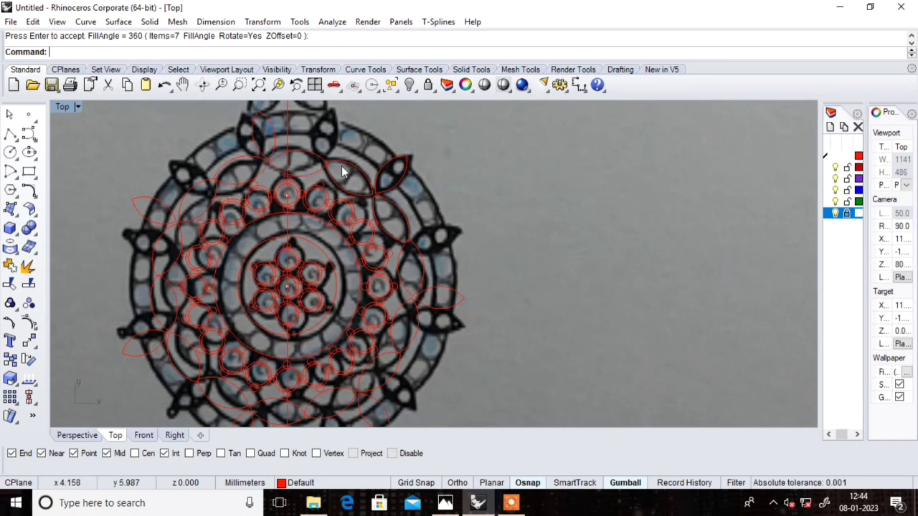
Step: Ungroup the top-right three-petal cluster and paste an in-place copy of one petal
click(391, 165)
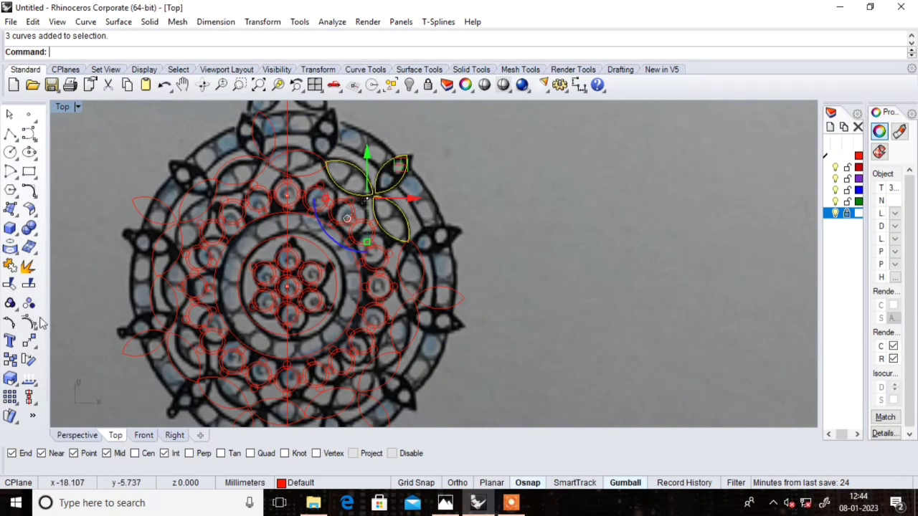
right_click(29, 303)
click(456, 165)
click(404, 163)
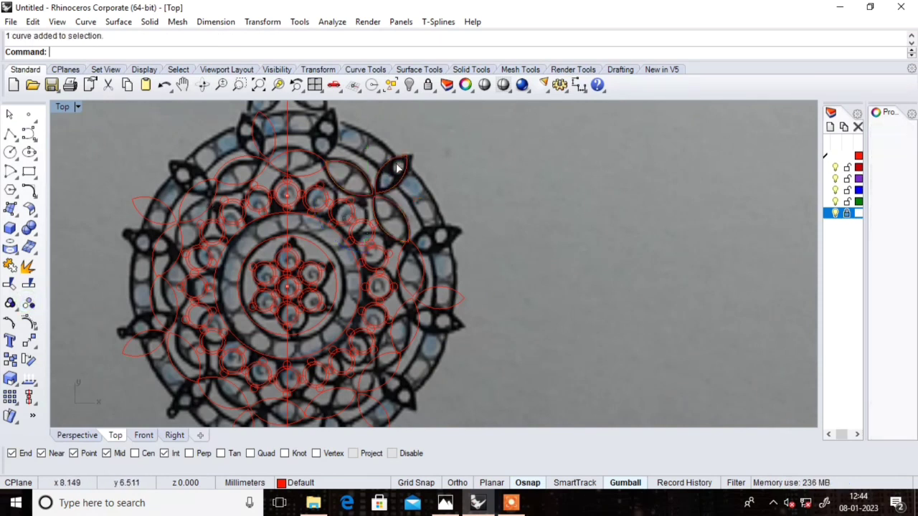
key(ctrl+c)
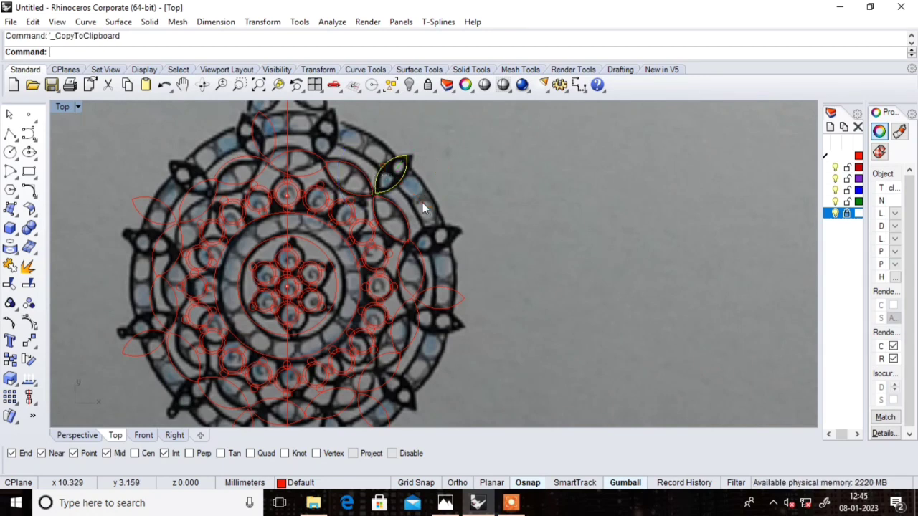
key(ctrl+v)
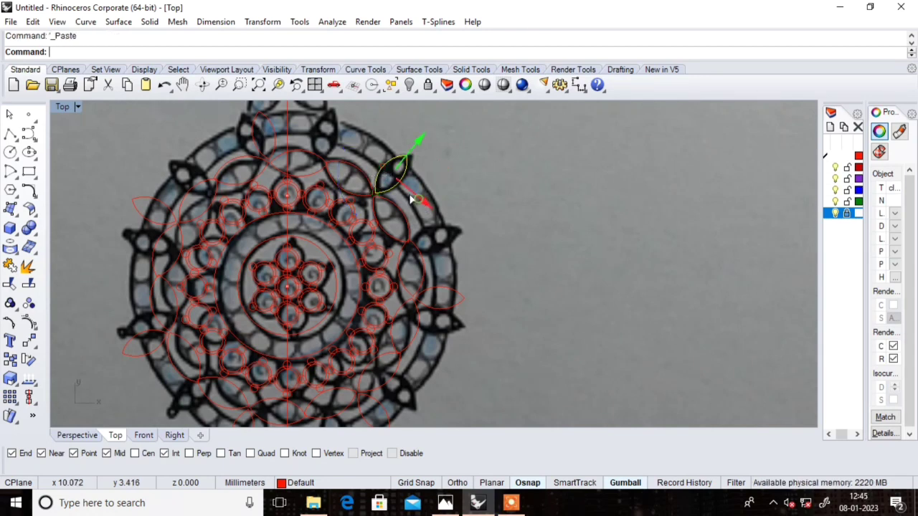
Step: Drag the pasted petal up toward the pendant top and rotate it roughly upright
drag(423, 206, 341, 184)
scroll(341, 184, down, 5)
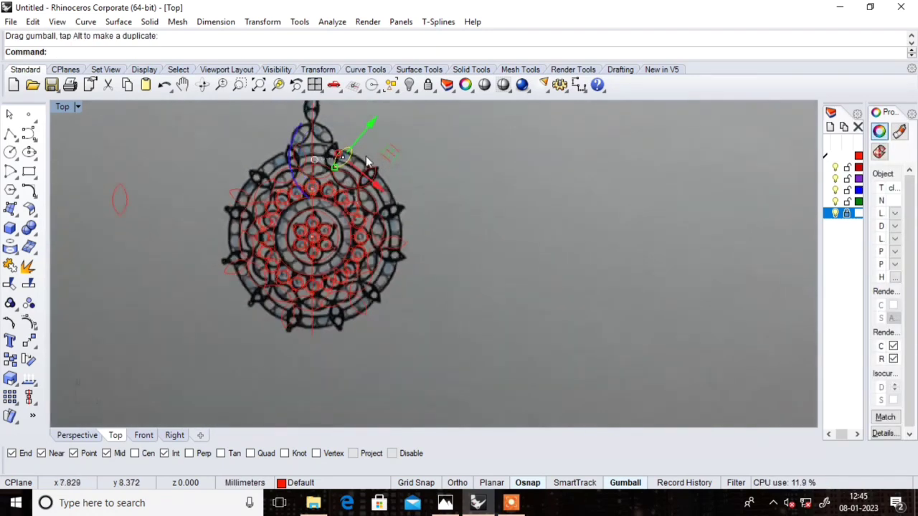
scroll(326, 172, up, 4)
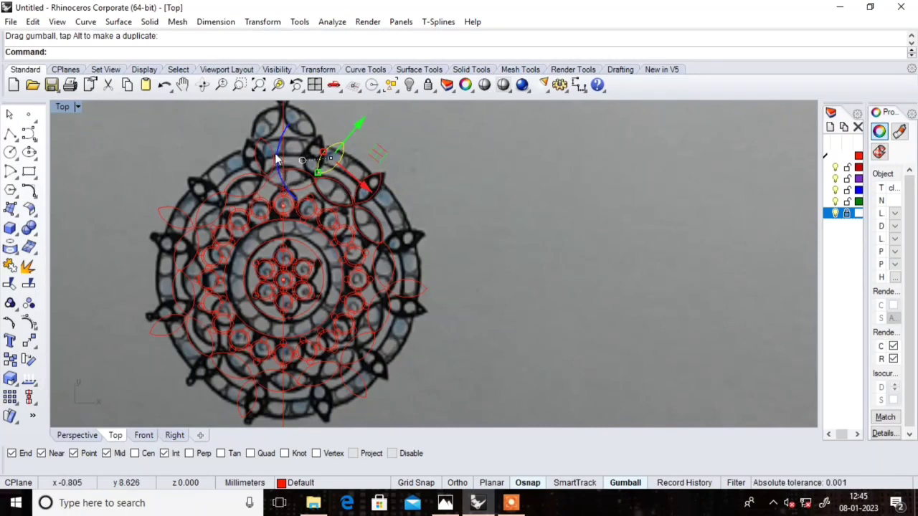
drag(279, 164, 308, 175)
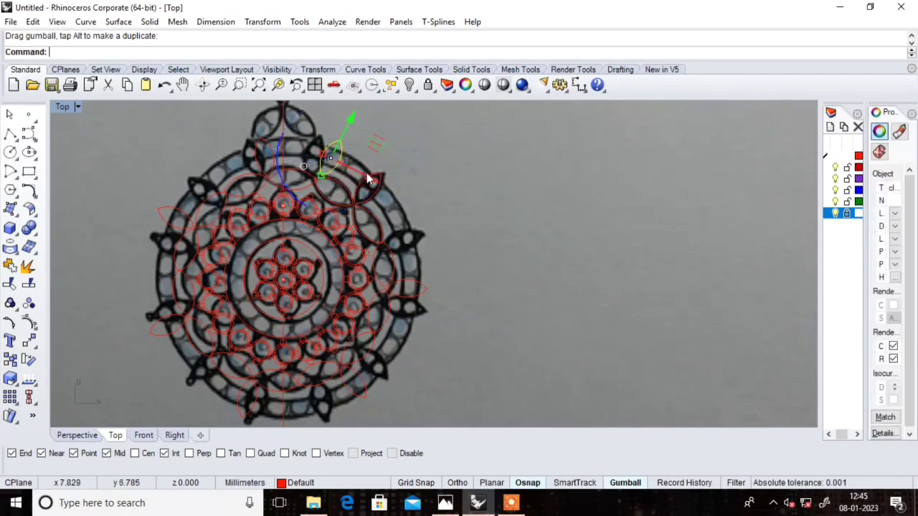
drag(362, 182, 363, 188)
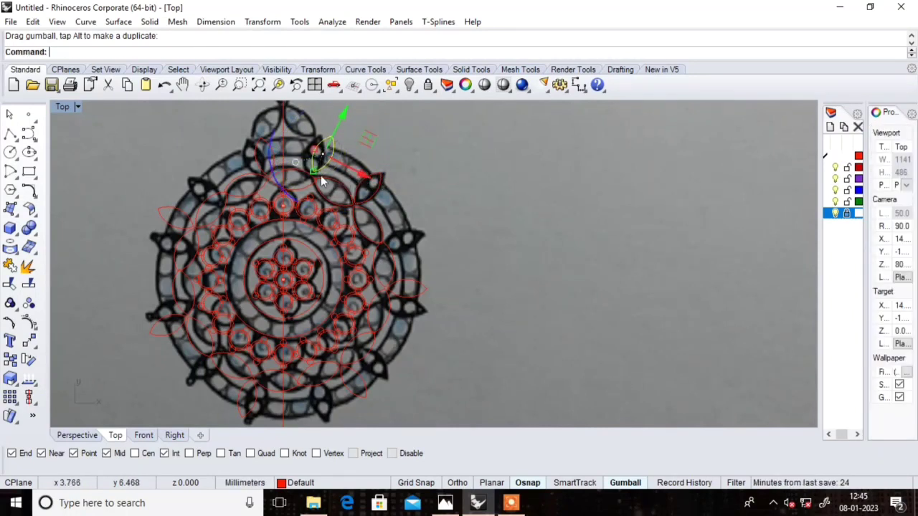
drag(274, 141, 279, 152)
drag(369, 168, 365, 175)
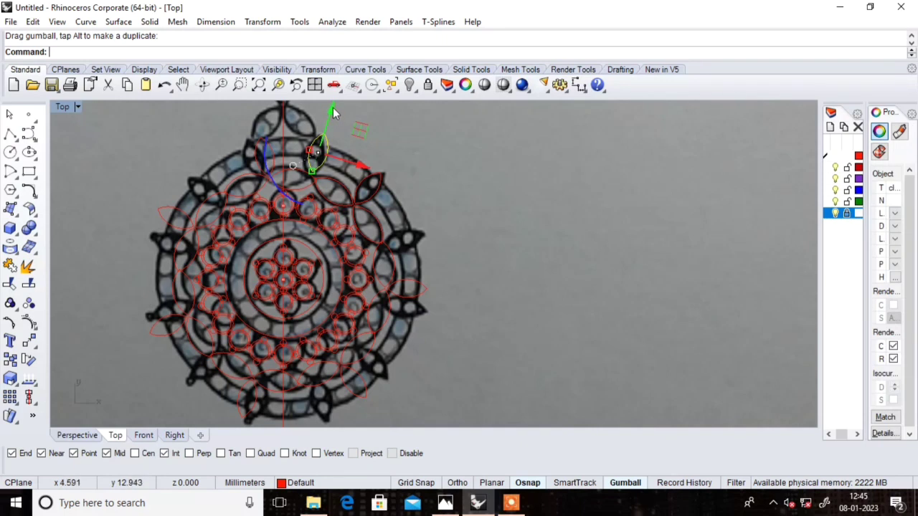
drag(333, 113, 334, 113)
Step: Finish turning the petal upright and seat it over the drawn top petal
click(273, 189)
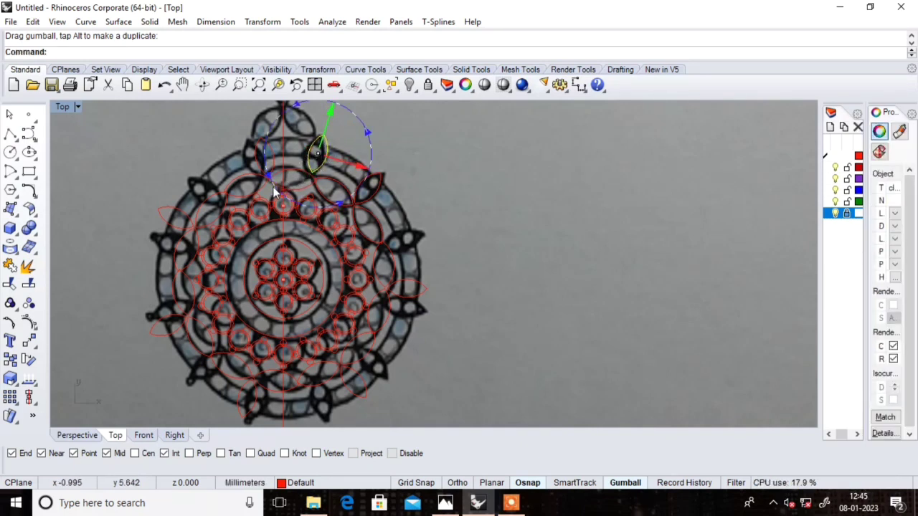
drag(274, 190, 275, 189)
drag(276, 193, 280, 190)
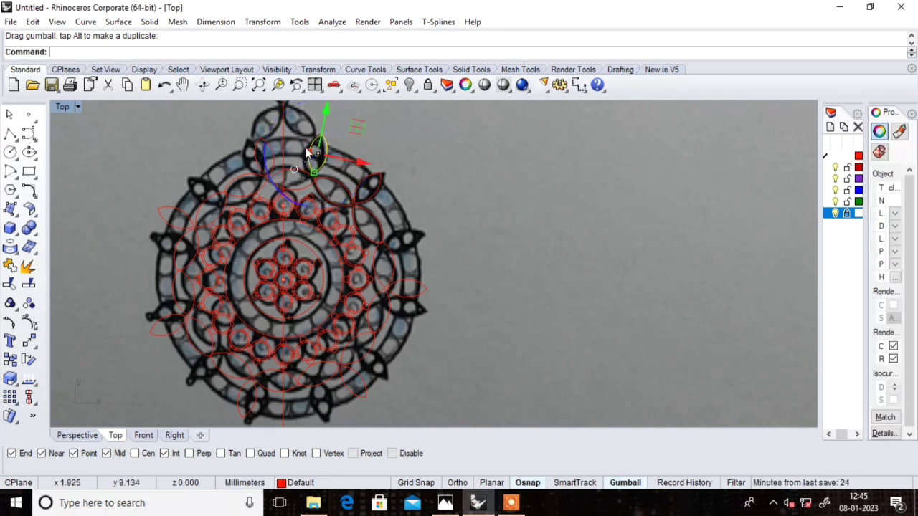
drag(326, 113, 341, 134)
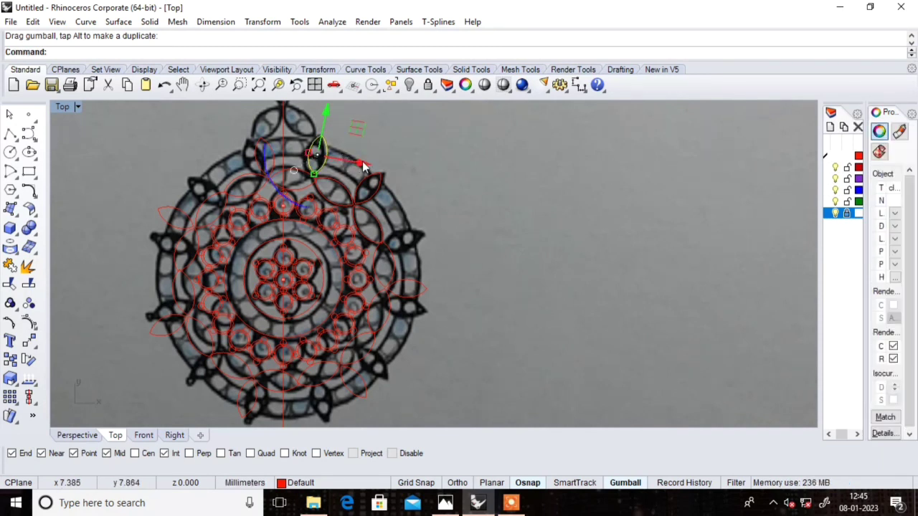
drag(364, 167, 364, 167)
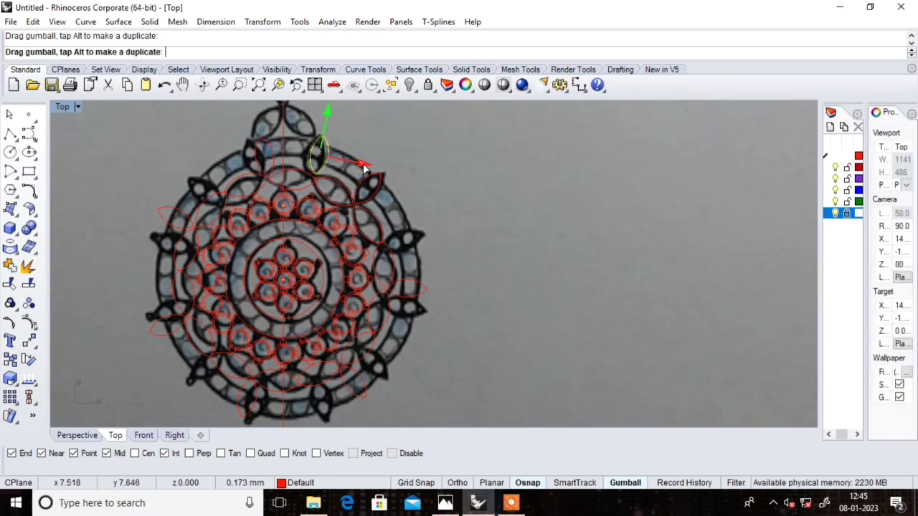
click(406, 124)
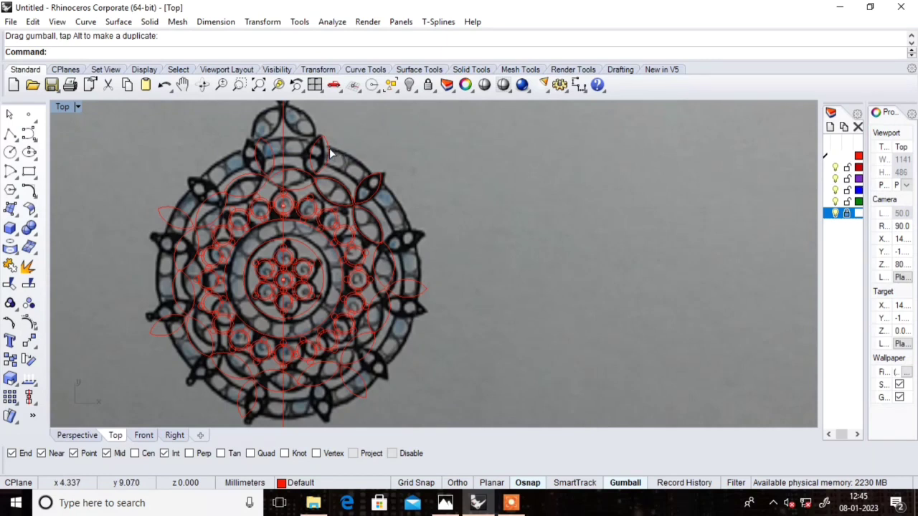
click(328, 151)
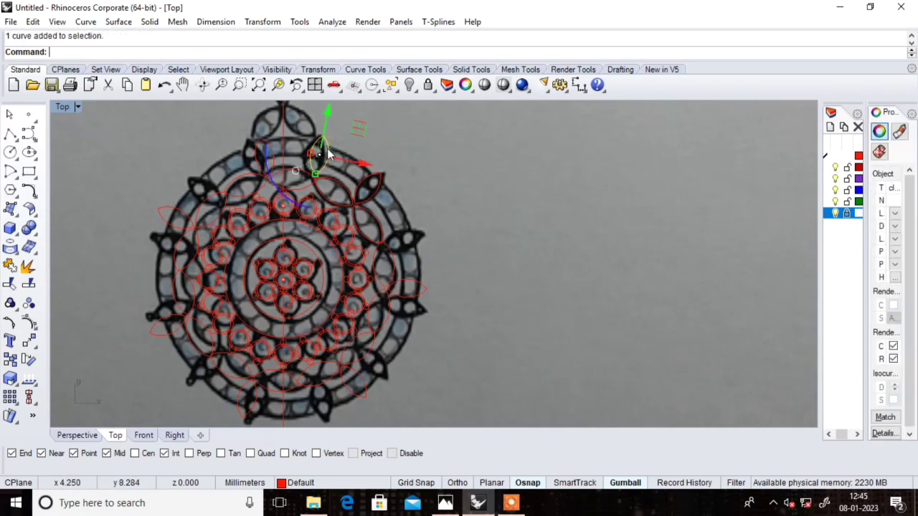
Step: Polar-array the petal into 7 copies over 360° around the pendant centre, then hide the reference photo
click(20, 406)
click(47, 408)
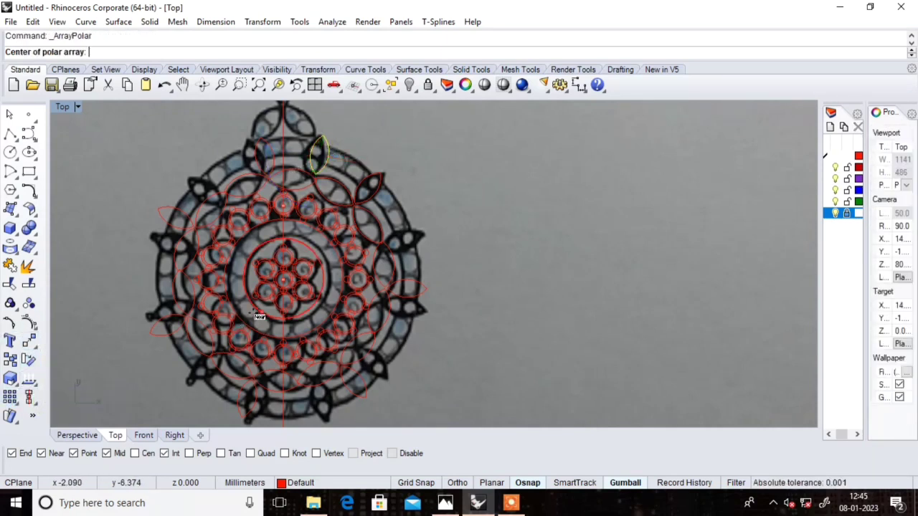
click(286, 282)
text(7)
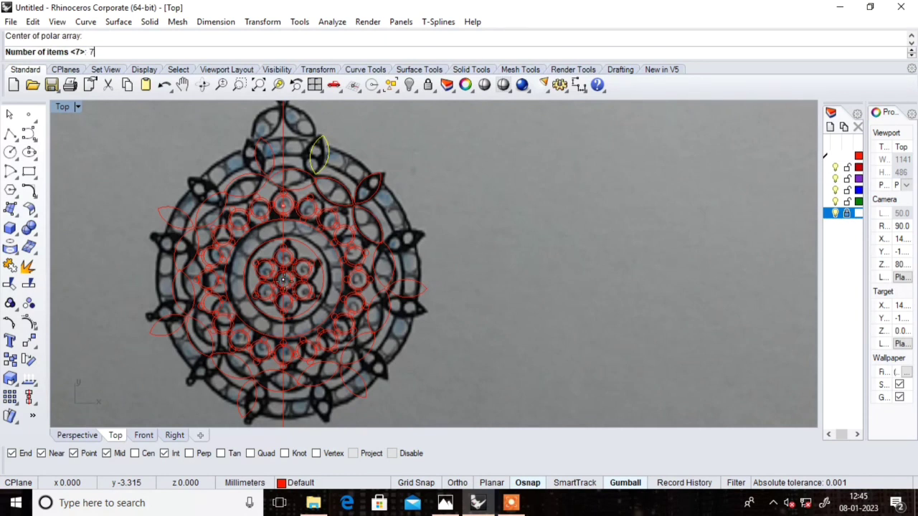
key(Return)
key(Return)
key(Return)
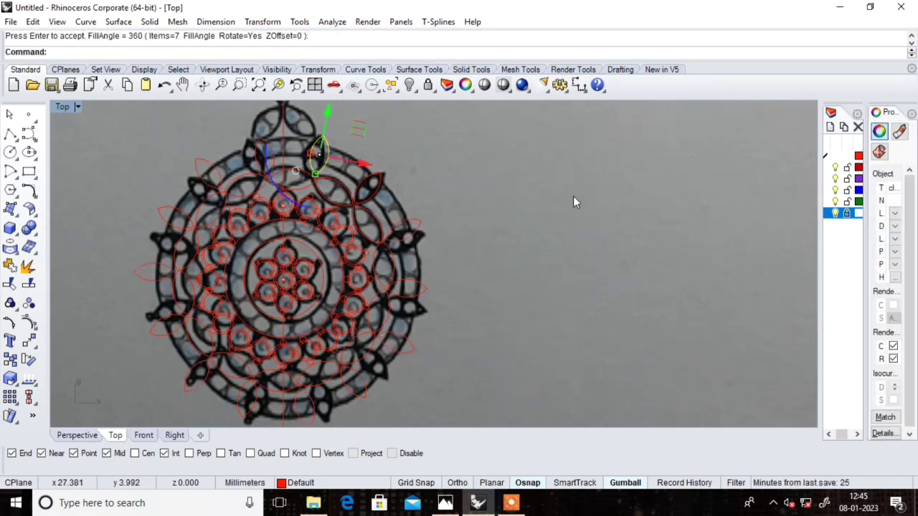
click(570, 201)
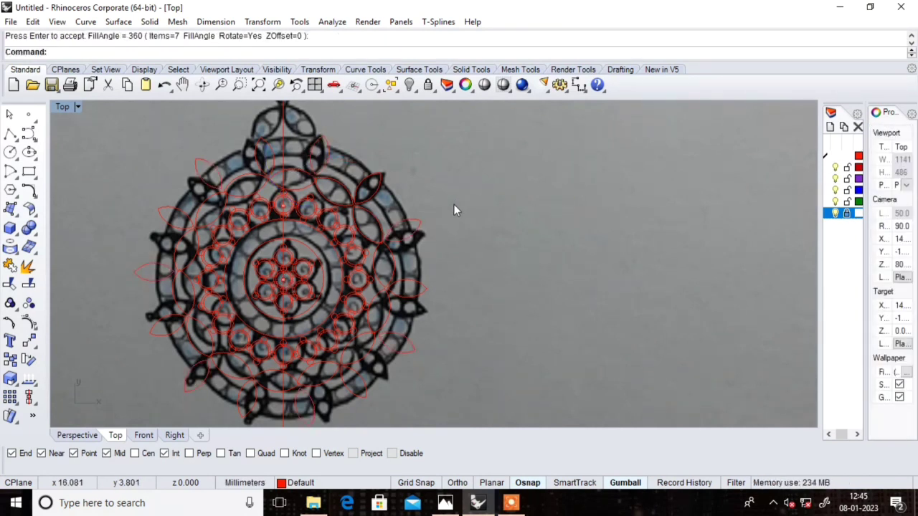
click(835, 213)
Step: Rotate and nudge the top petal into alignment
scroll(468, 216, down, 3)
scroll(430, 212, up, 3)
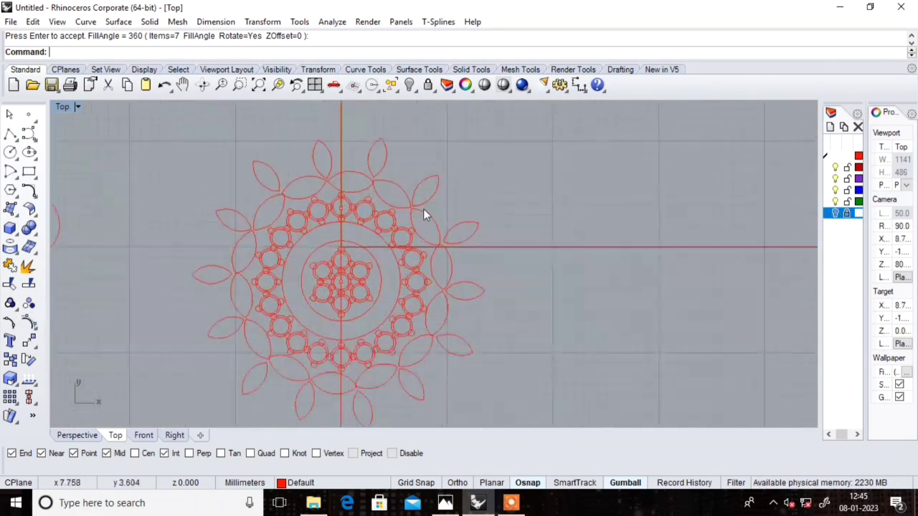
click(387, 161)
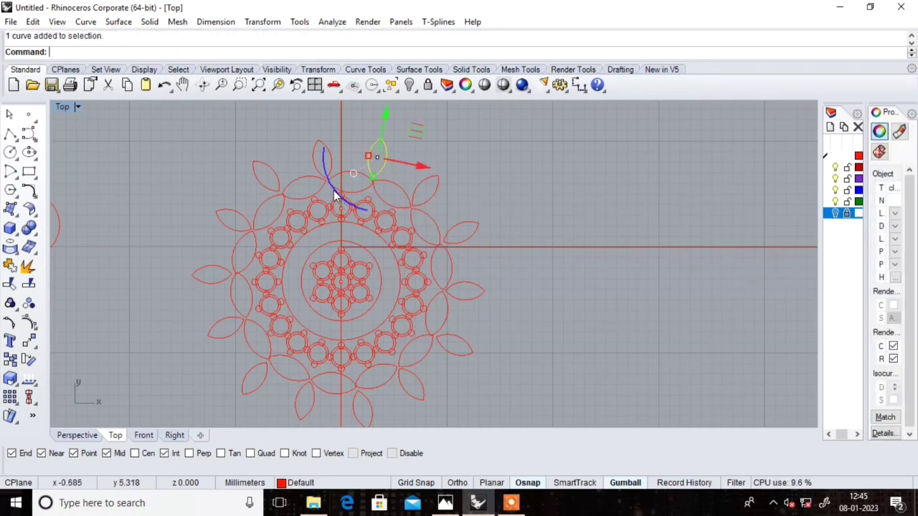
drag(334, 190, 386, 131)
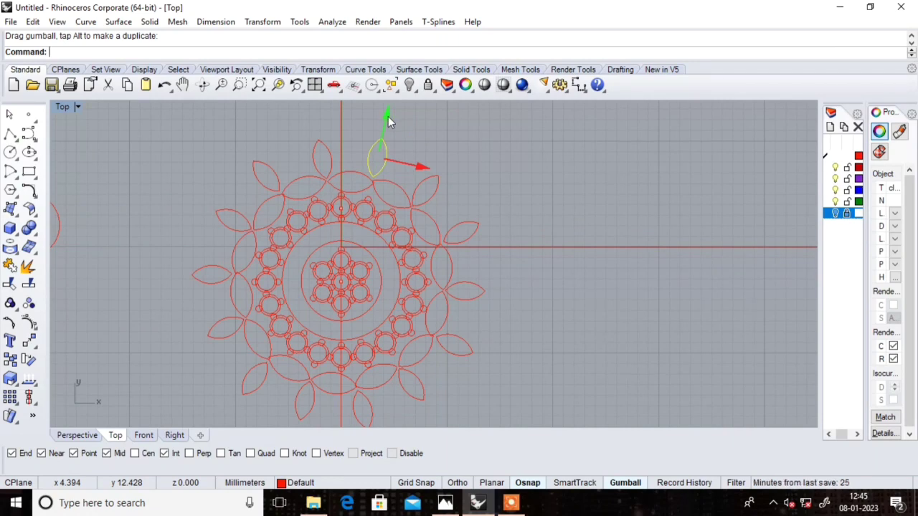
drag(388, 121, 389, 122)
key(Escape)
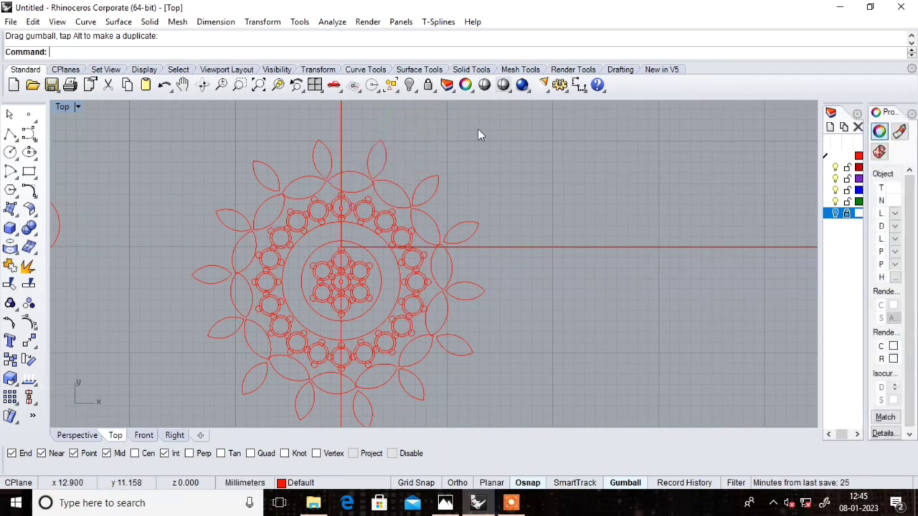
Step: Reposition the petal at the lower right of the mandala
scroll(431, 190, down, 3)
scroll(424, 186, up, 5)
scroll(481, 226, down, 3)
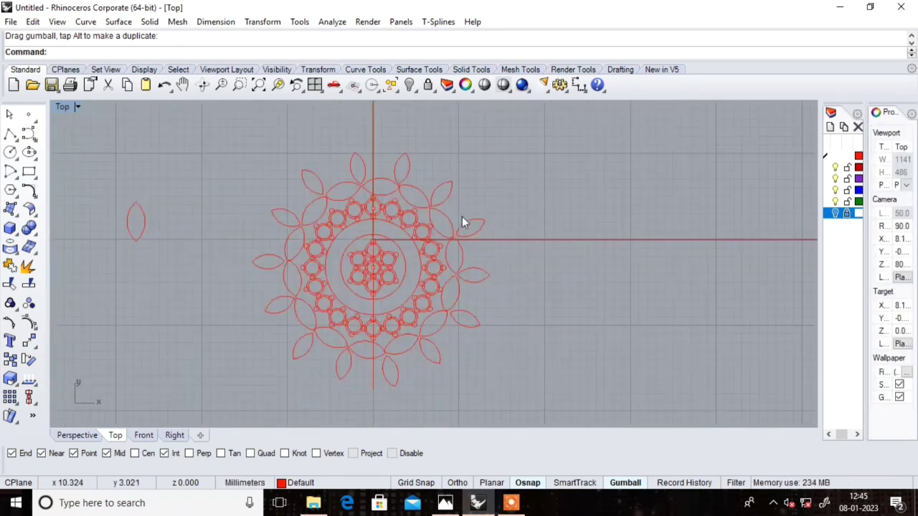
scroll(466, 258, up, 4)
scroll(459, 251, down, 2)
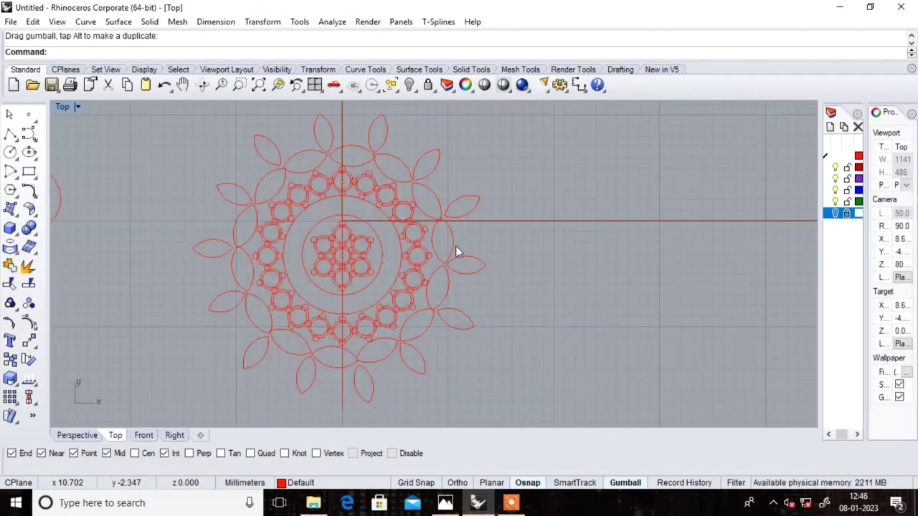
click(456, 316)
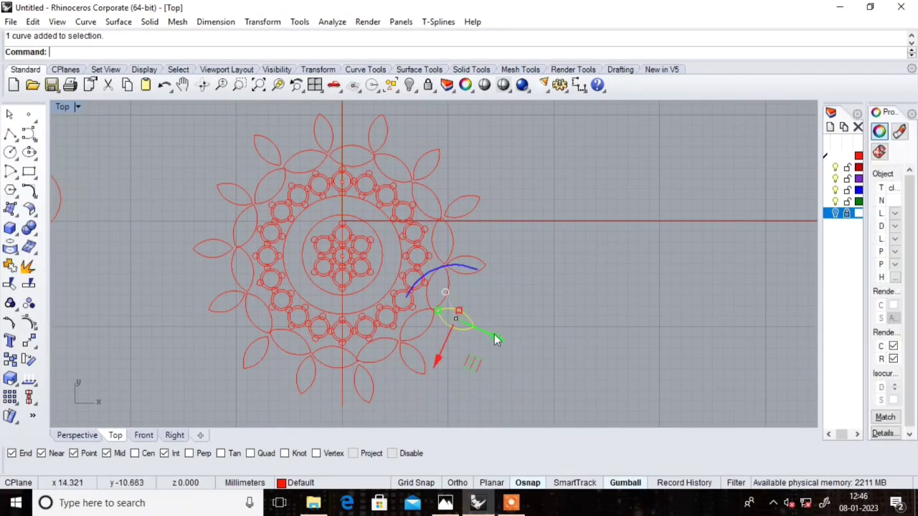
drag(496, 337, 494, 343)
Step: Rotate the petal near the bottom of the mandala into place
scroll(420, 270, down, 5)
scroll(431, 271, up, 6)
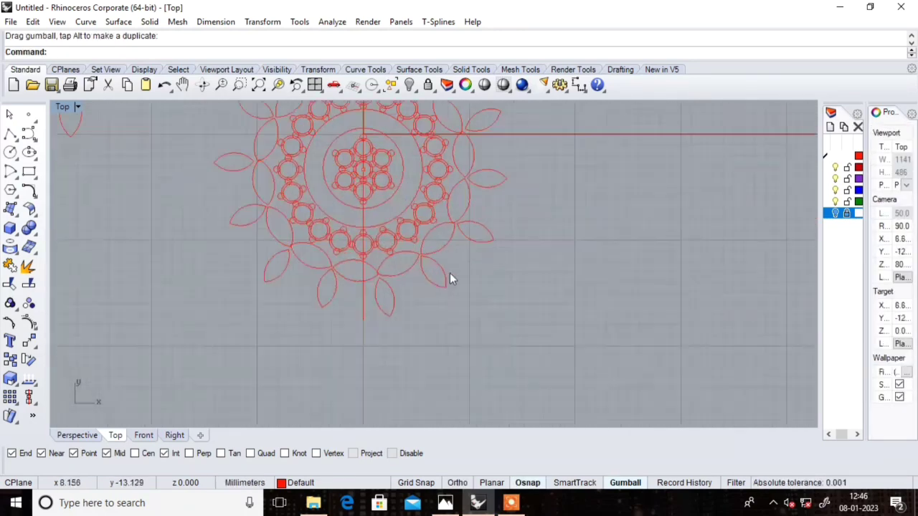
scroll(427, 264, up, 2)
click(345, 287)
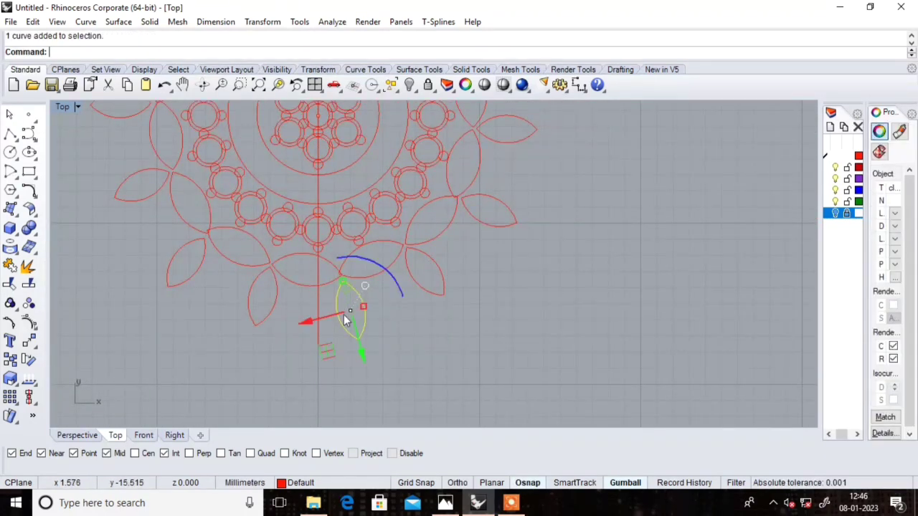
drag(399, 286, 359, 352)
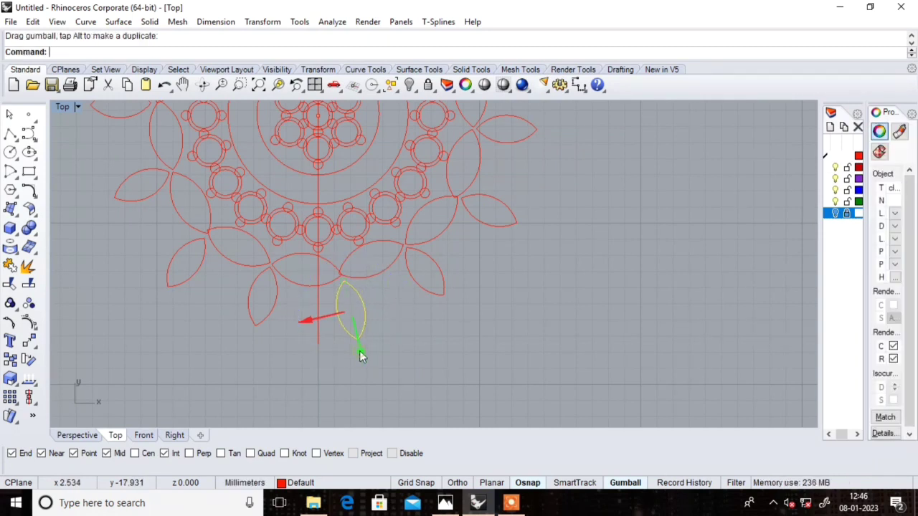
click(434, 334)
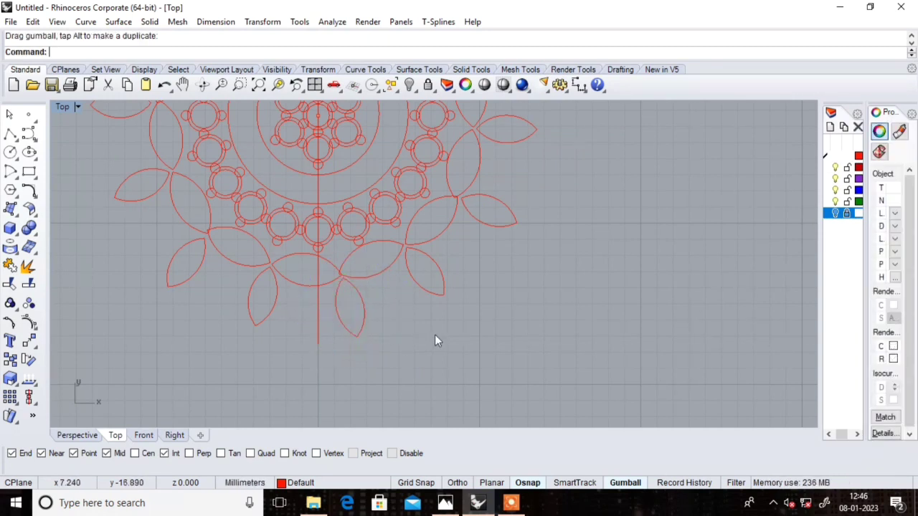
Step: Rotate the left-side petal slightly to align it with the ring
click(195, 248)
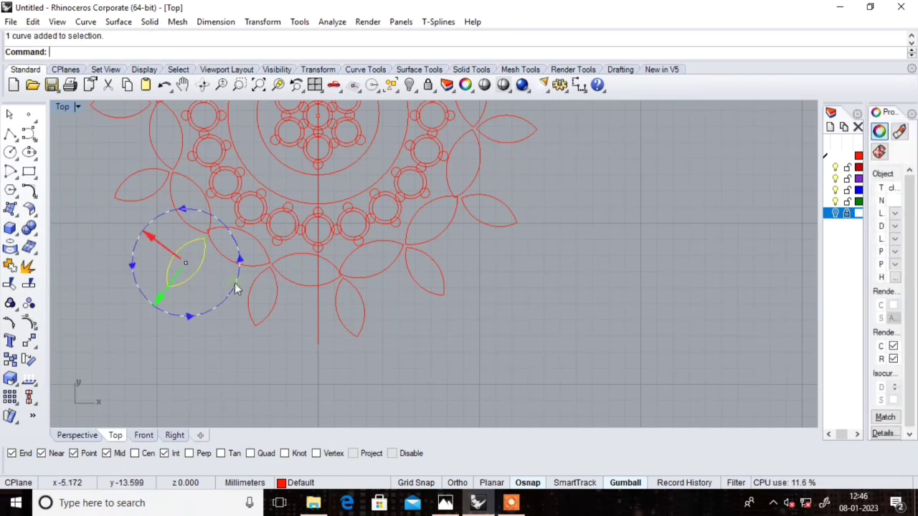
drag(236, 287, 238, 287)
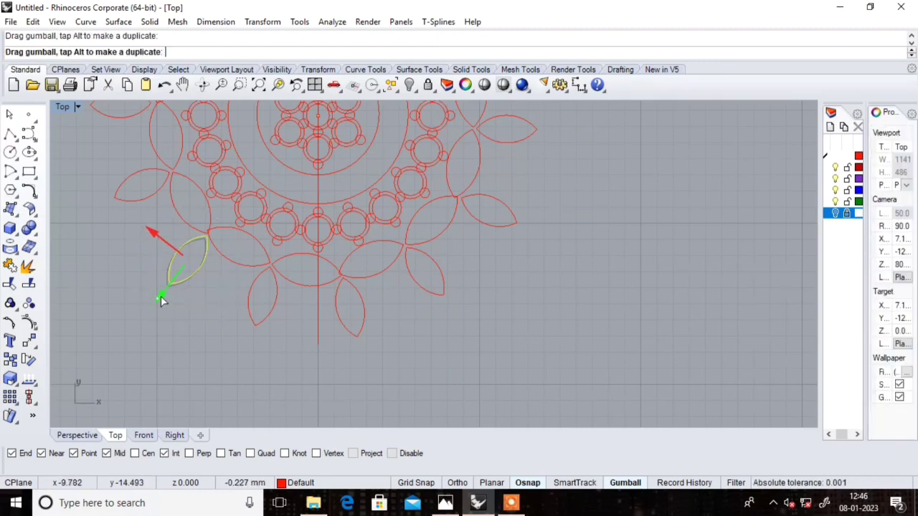
click(127, 259)
scroll(132, 241, down, 5)
scroll(130, 229, up, 3)
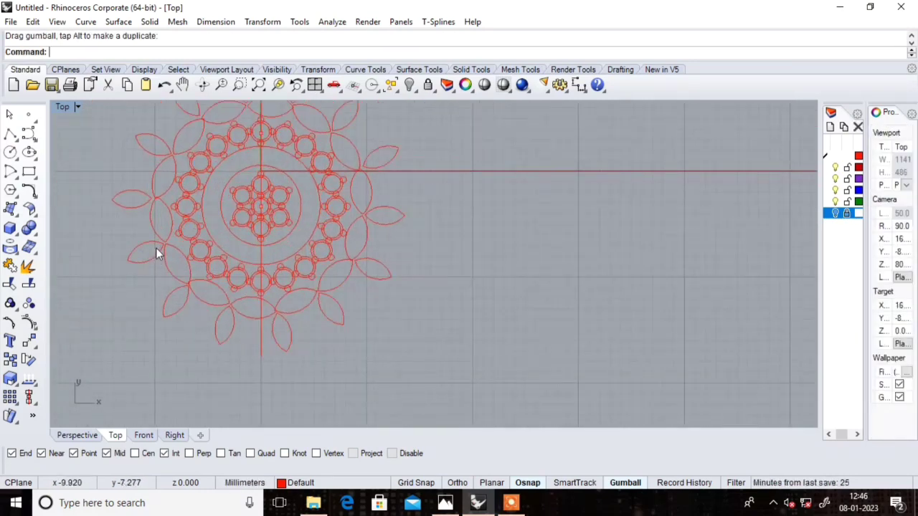
click(156, 256)
click(124, 206)
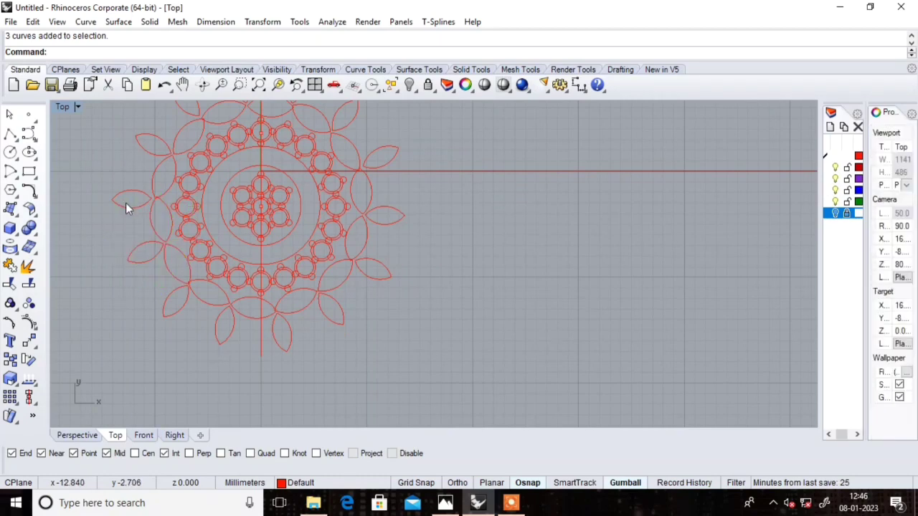
click(126, 204)
click(470, 307)
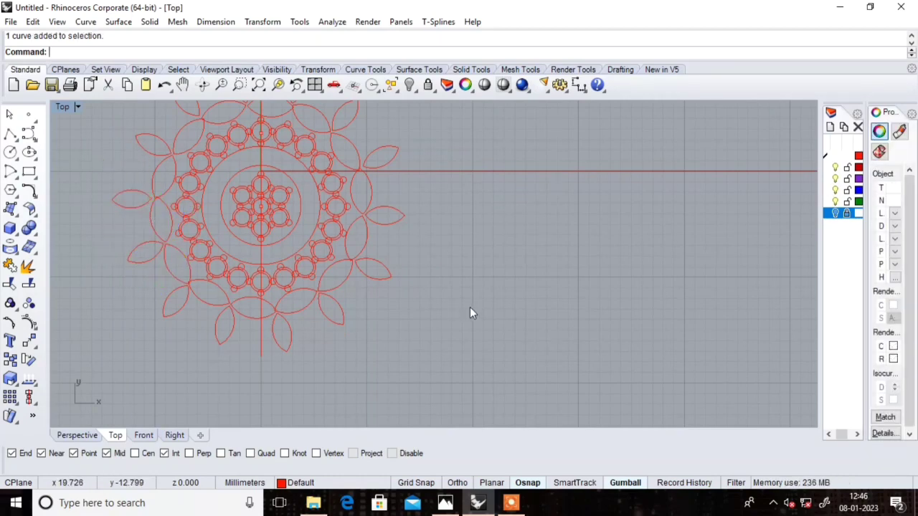
scroll(421, 267, down, 4)
Step: Show the pendant reference photo layer behind the curves
scroll(335, 246, up, 2)
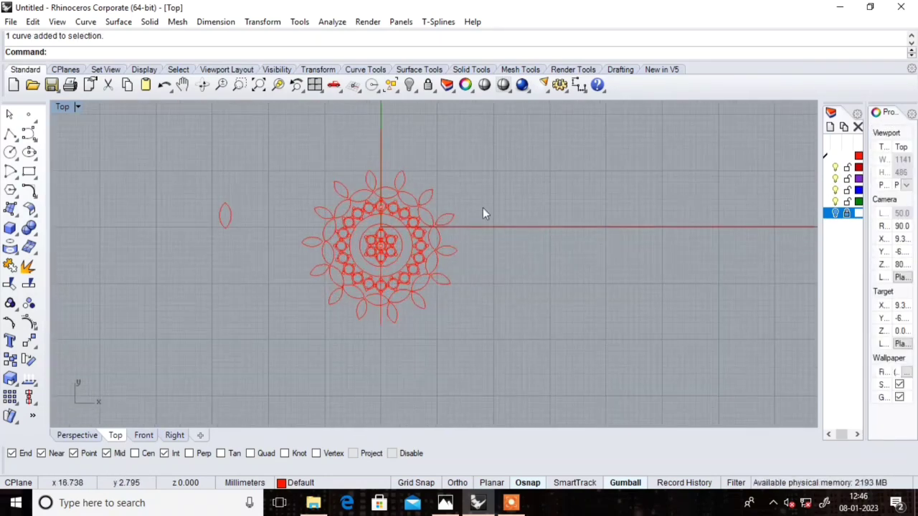
click(835, 213)
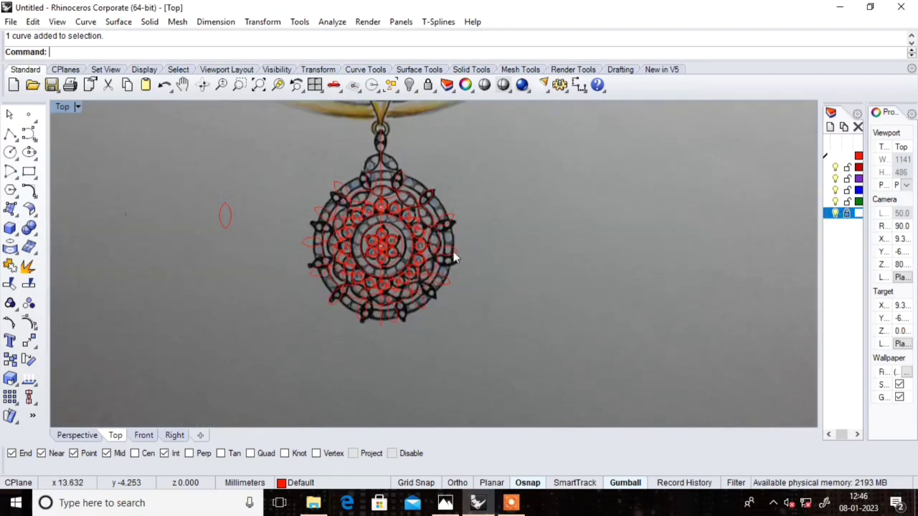
scroll(441, 244, up, 1)
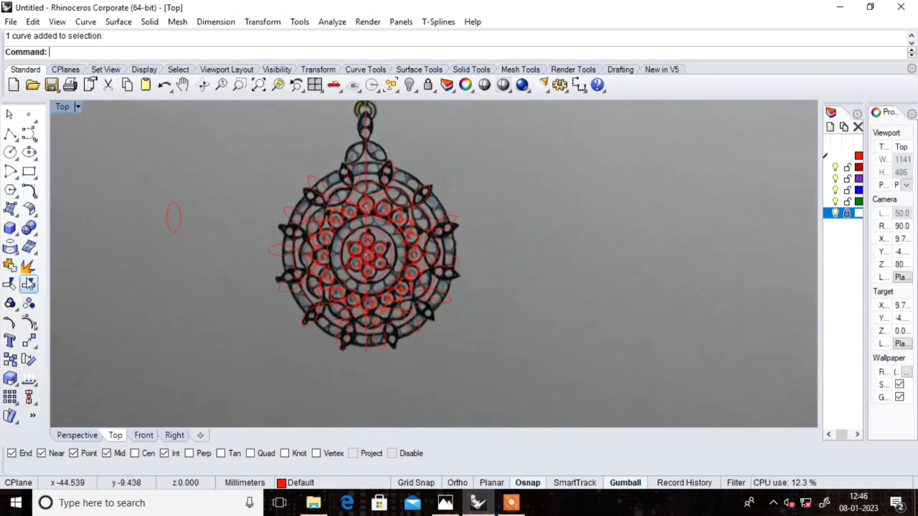
Step: Offset the central circle outward by 5.5 to create a new concentric ring
click(30, 209)
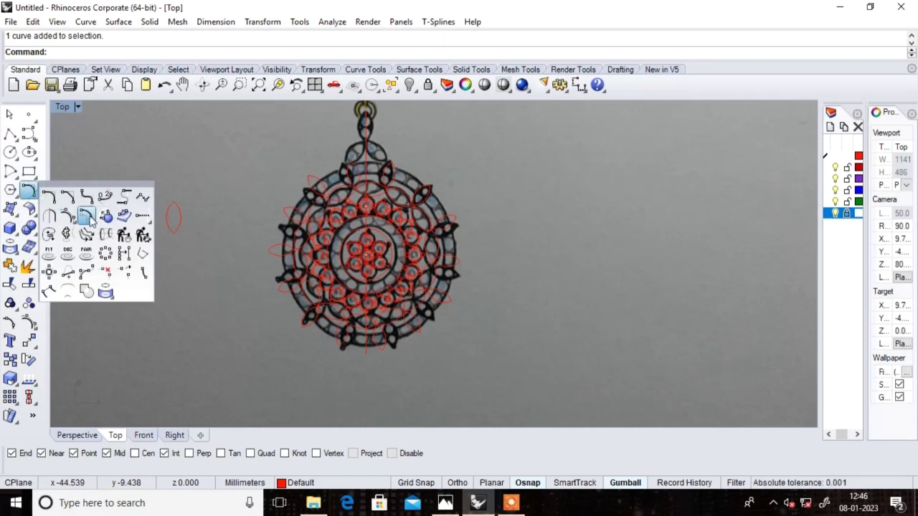
click(90, 216)
scroll(354, 222, up, 1)
scroll(353, 221, up, 2)
click(403, 217)
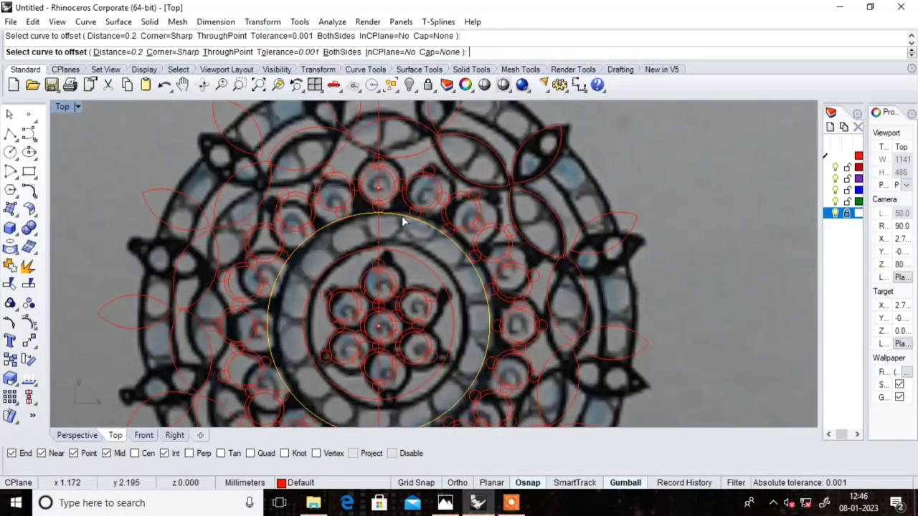
scroll(588, 180, down, 3)
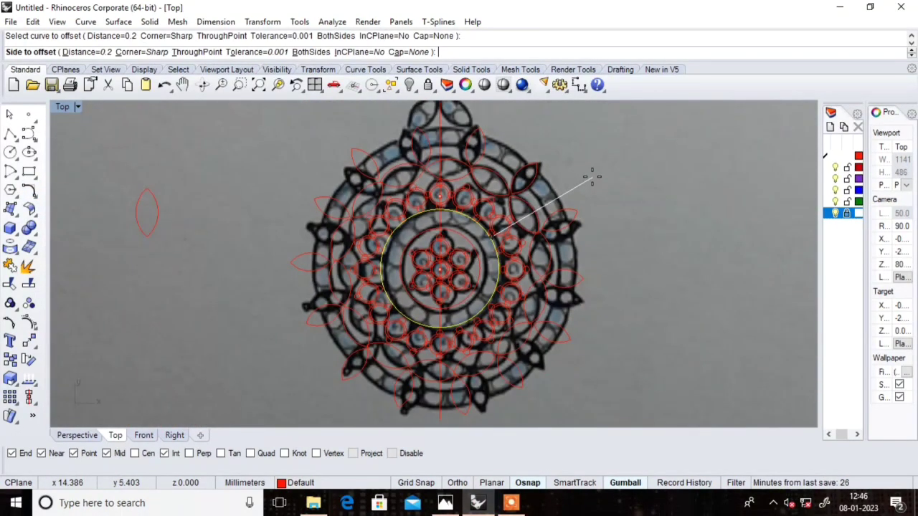
text(3)
key(Return)
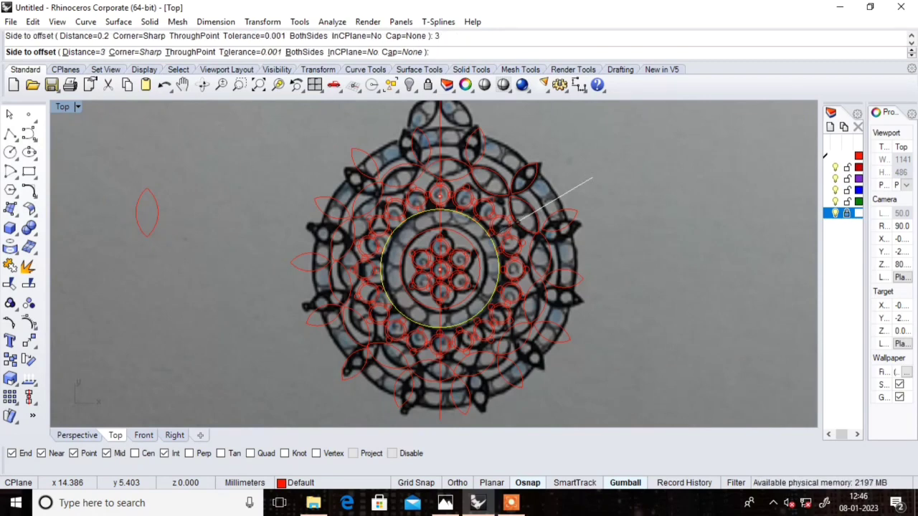
key(Return)
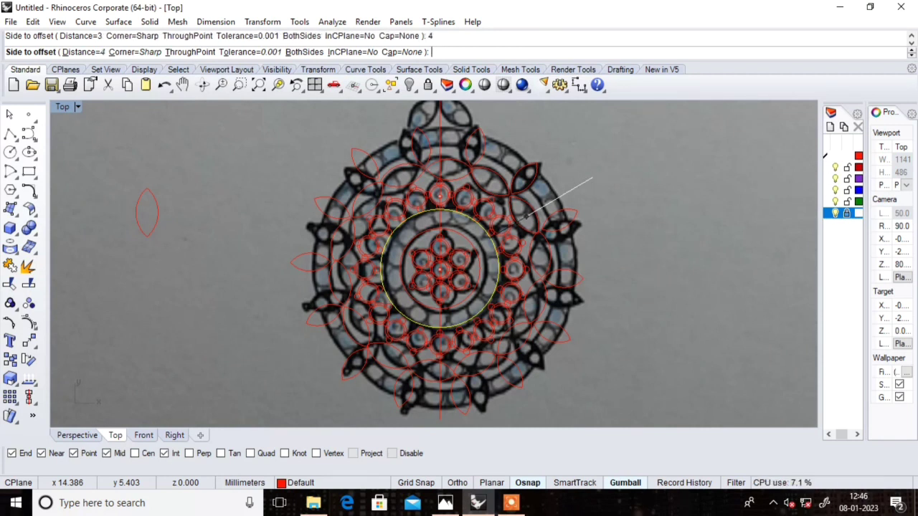
text(5)
key(Return)
key(Return)
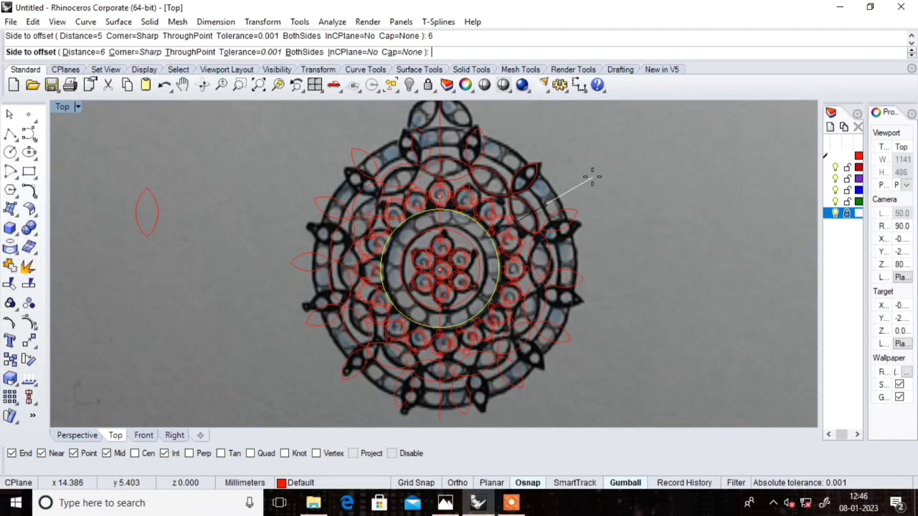
key(Return)
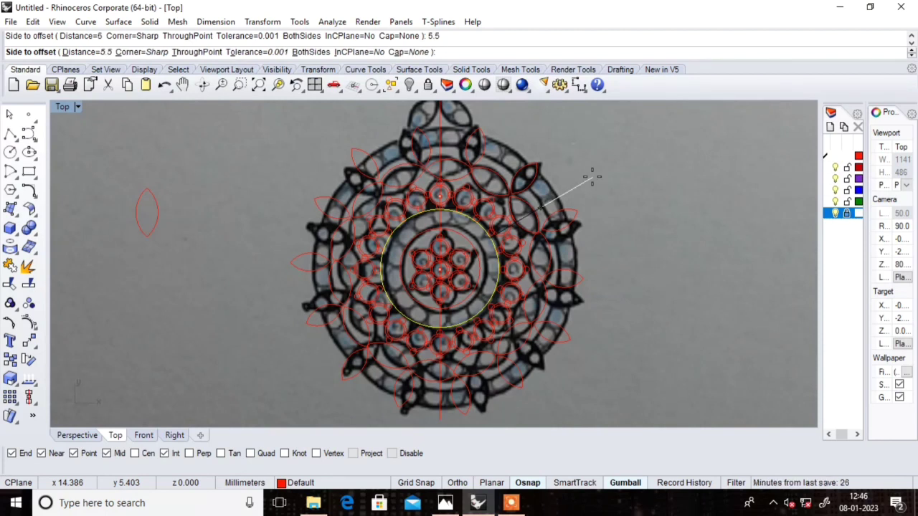
click(525, 132)
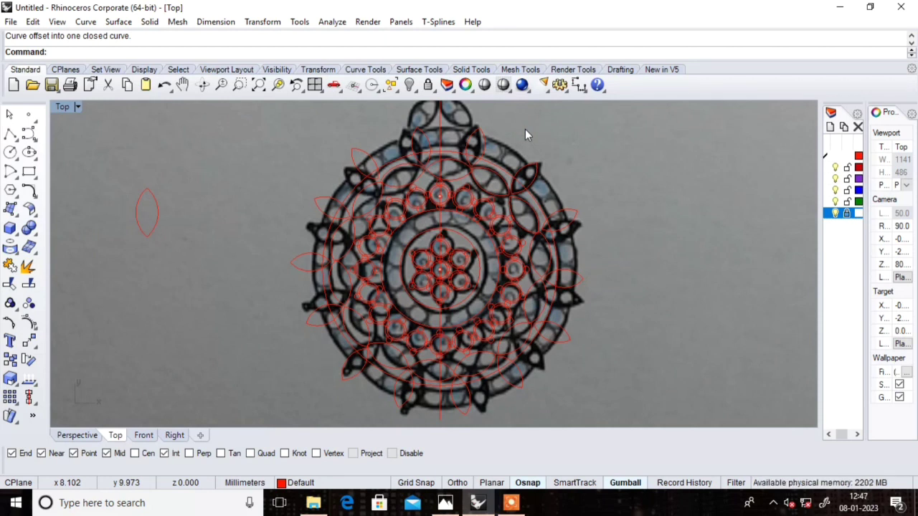
Step: Draw a small bead circle on the outer band, cancelling a stray diameter dimension
click(10, 152)
scroll(555, 170, up, 3)
scroll(554, 170, up, 3)
click(560, 174)
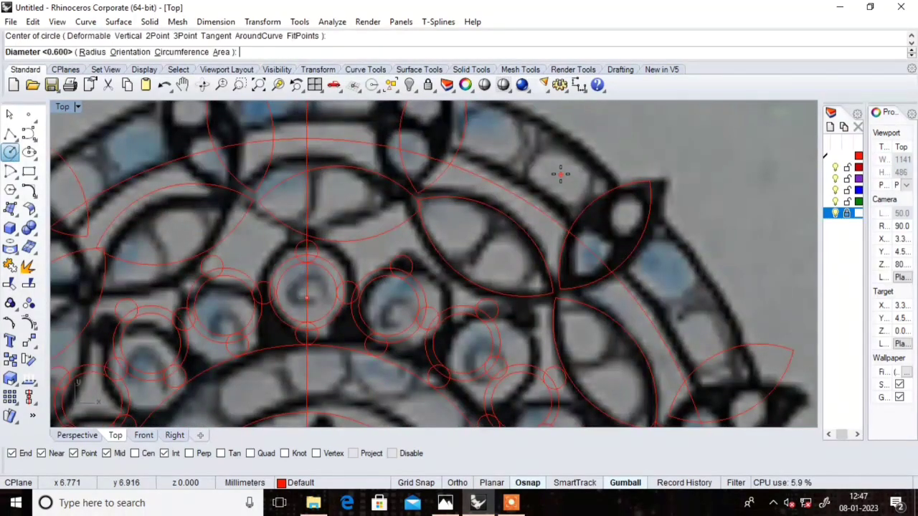
click(578, 201)
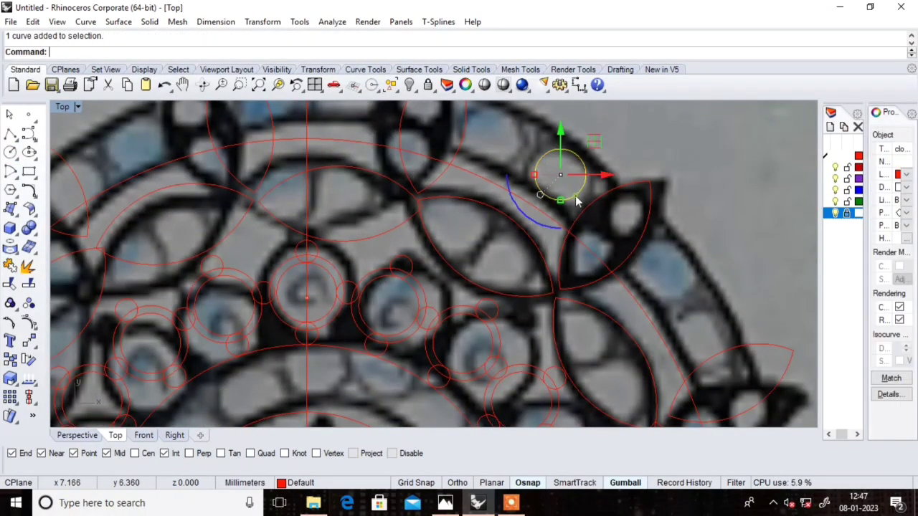
click(216, 22)
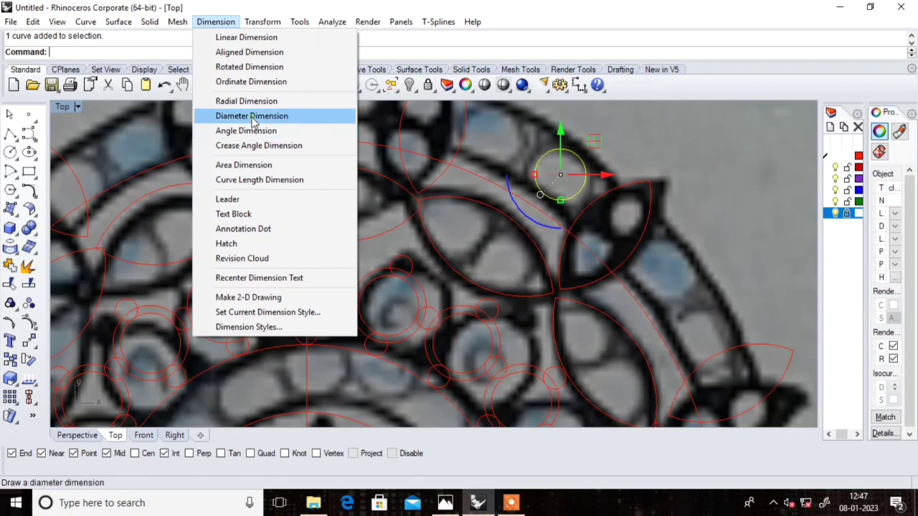
click(252, 116)
key(Escape)
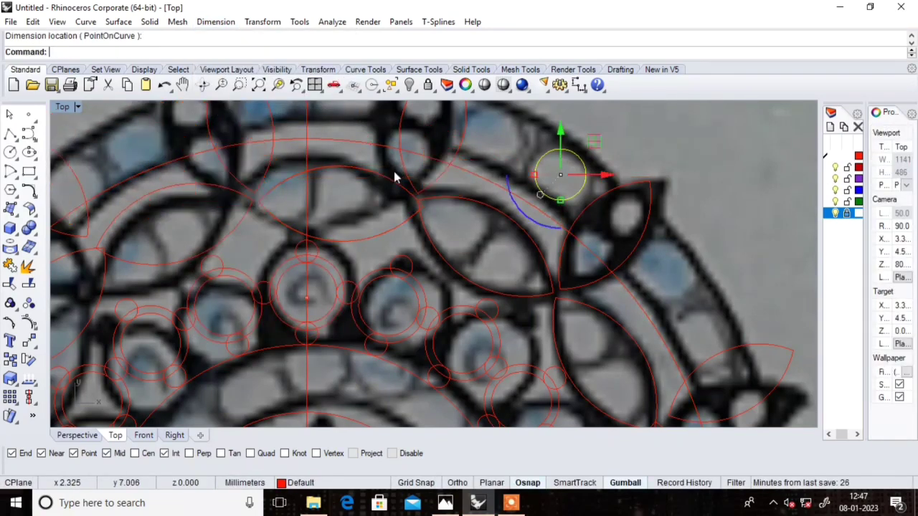
Step: Offset the large outer ring 1.6 outward, then select the stray small arc
click(532, 204)
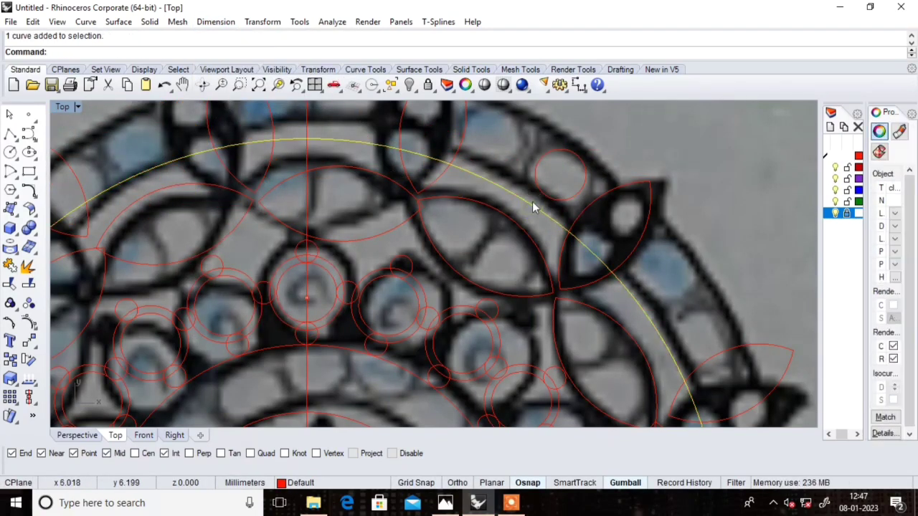
click(30, 192)
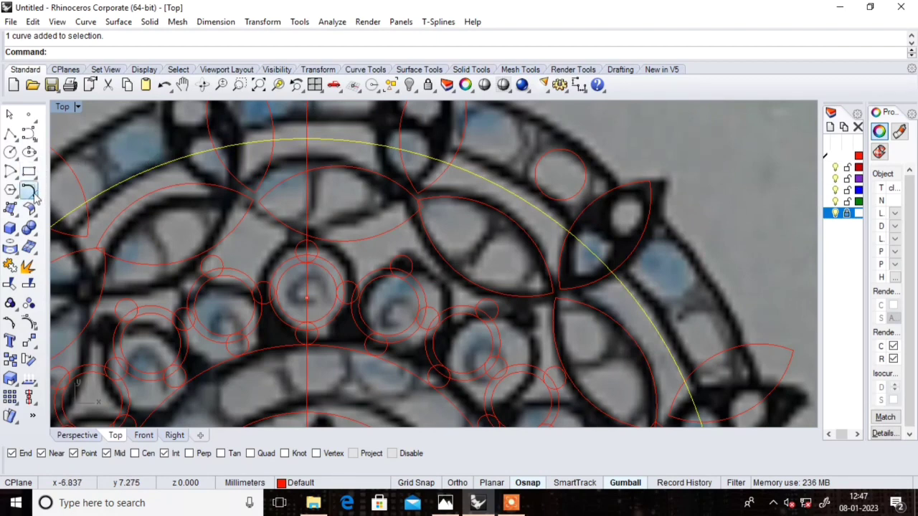
click(48, 198)
scroll(601, 144, down, 3)
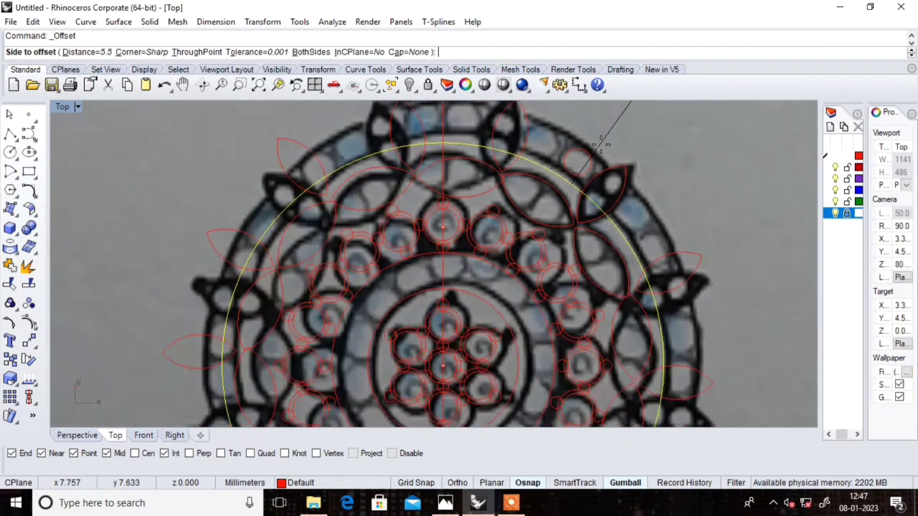
text(1.6)
key(Return)
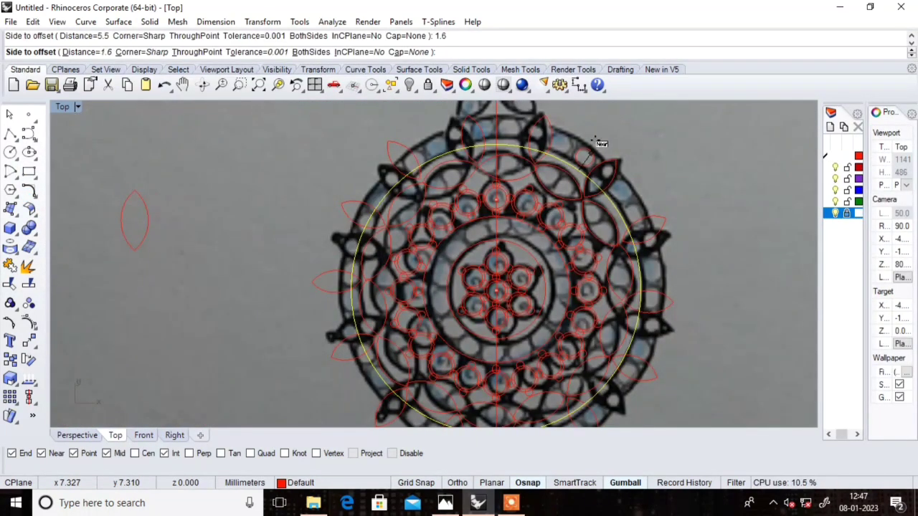
scroll(601, 144, up, 2)
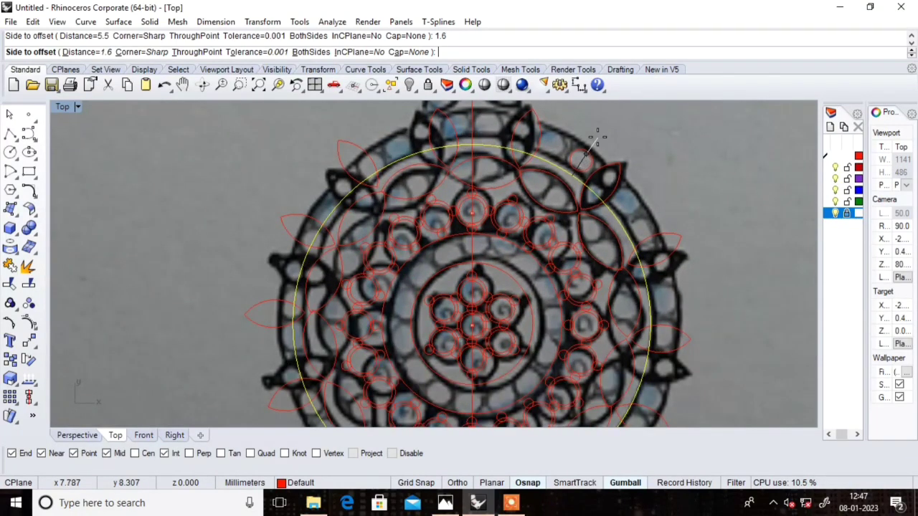
click(597, 137)
key(Escape)
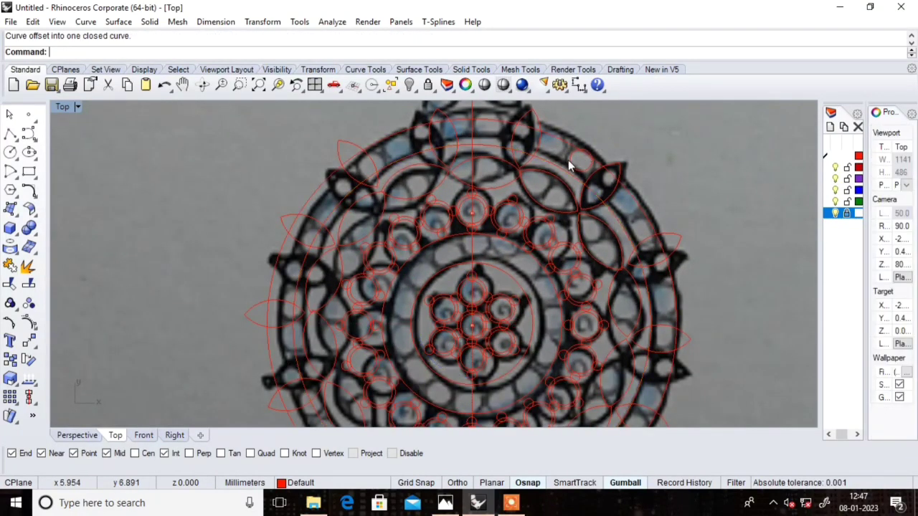
click(571, 160)
Step: Delete the stray small arc and hide the background picture layer
key(Delete)
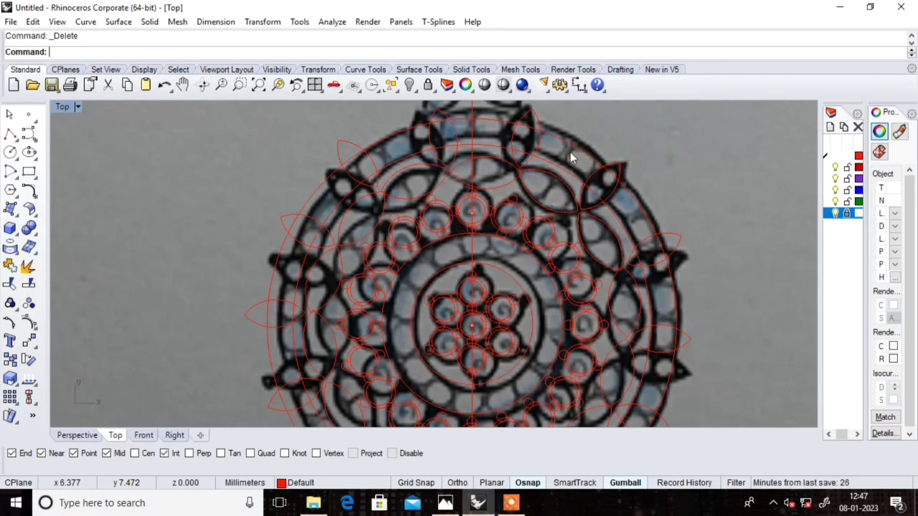
scroll(570, 152, down, 3)
click(834, 213)
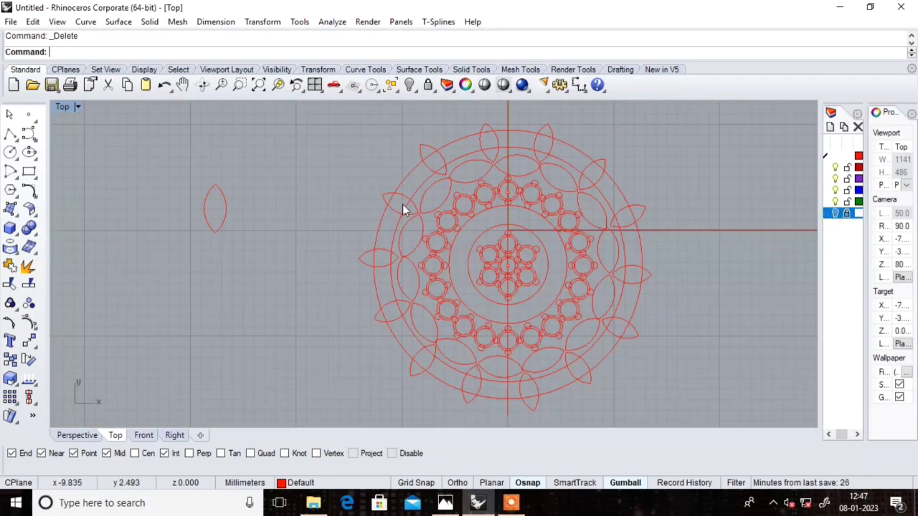
Step: Zoom around the mandala and start a new centre-radius circle
scroll(398, 204, down, 3)
scroll(453, 230, up, 2)
scroll(454, 225, up, 2)
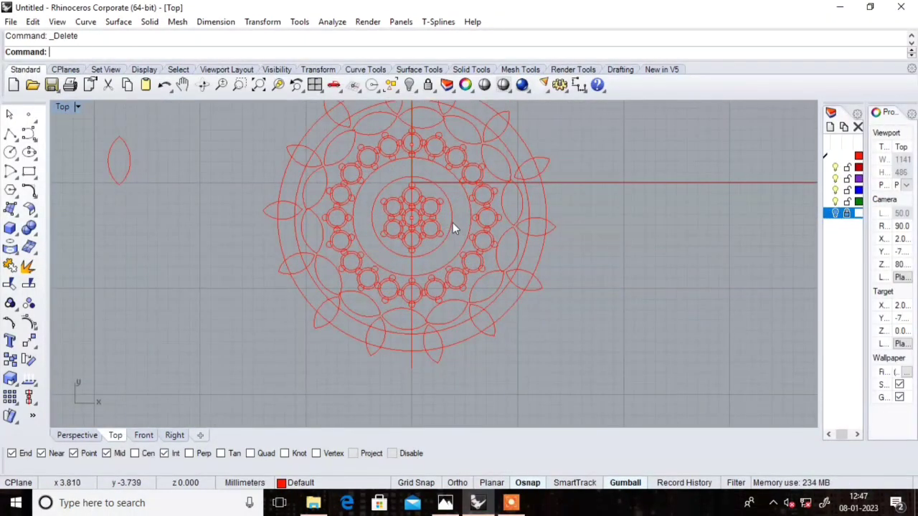
scroll(426, 212, down, 3)
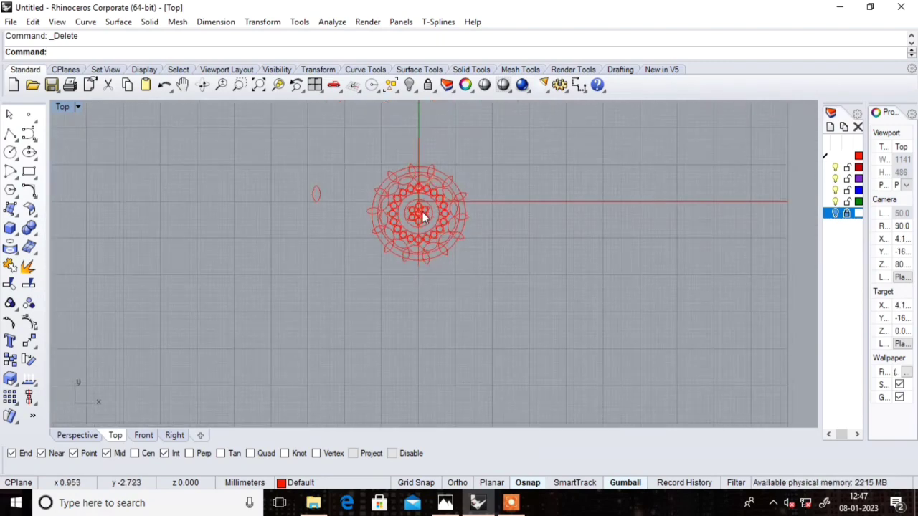
scroll(474, 166, up, 3)
scroll(474, 165, up, 1)
scroll(474, 166, down, 2)
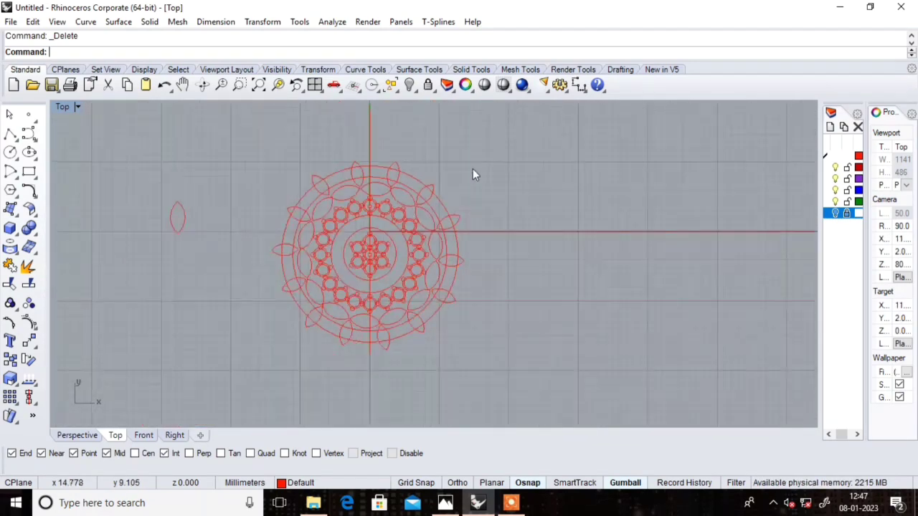
scroll(473, 168, down, 1)
scroll(375, 194, up, 3)
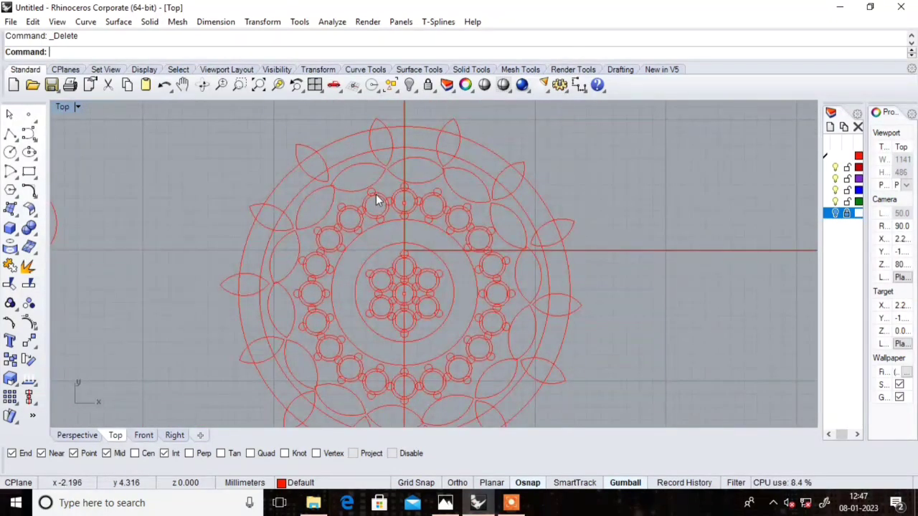
scroll(375, 194, down, 2)
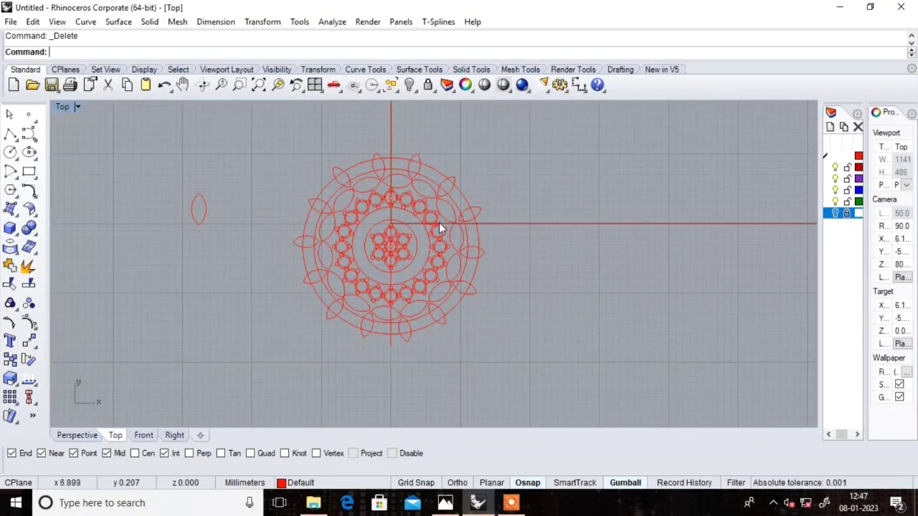
scroll(389, 233, up, 2)
scroll(378, 234, up, 1)
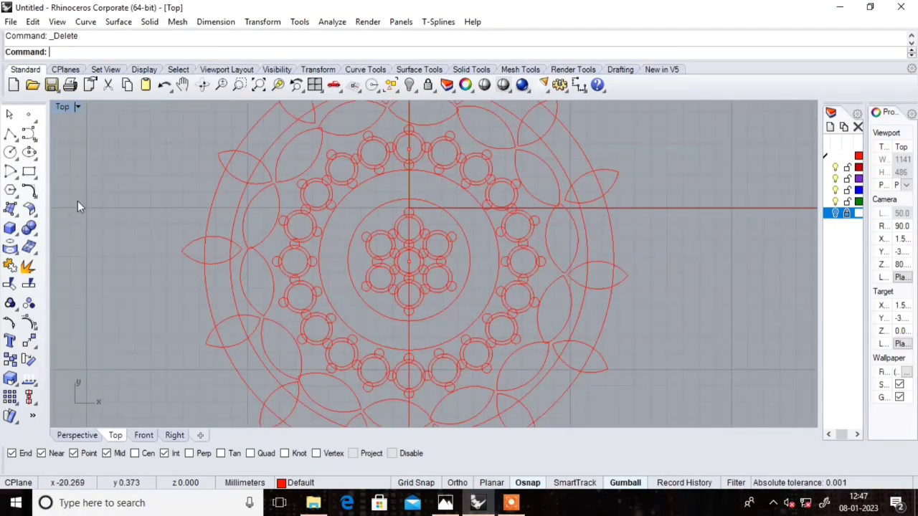
click(10, 152)
scroll(404, 206, up, 1)
Step: Place a diameter-1 circle on the vertical axis above the inner ring
scroll(404, 206, up, 1)
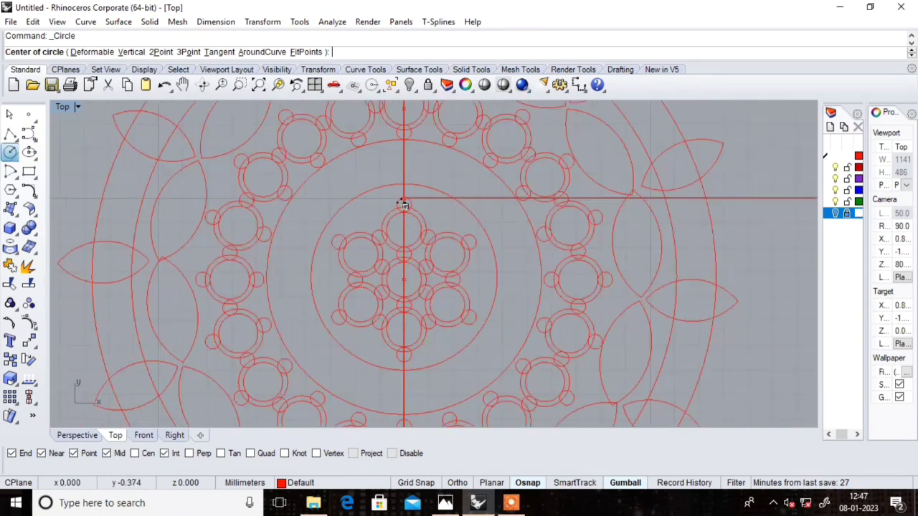
scroll(404, 204, down, 3)
scroll(404, 183, up, 3)
click(402, 177)
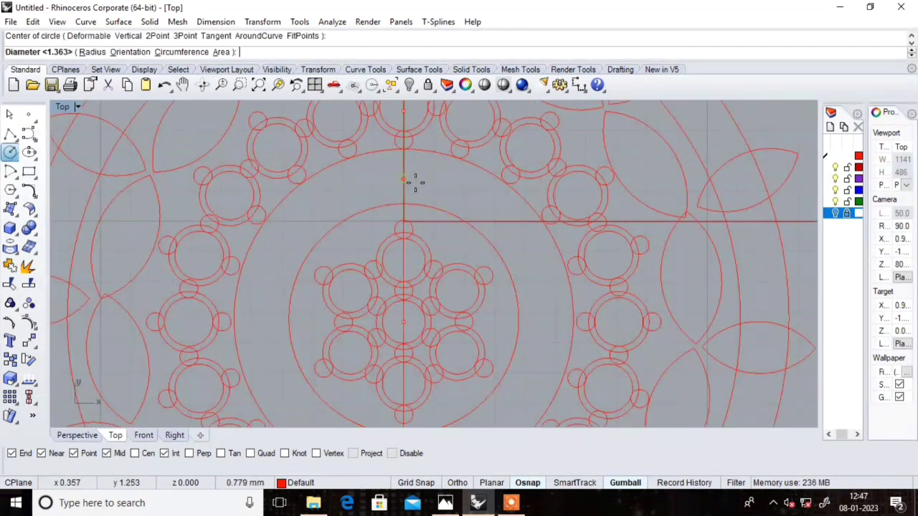
scroll(417, 186, up, 2)
text(1)
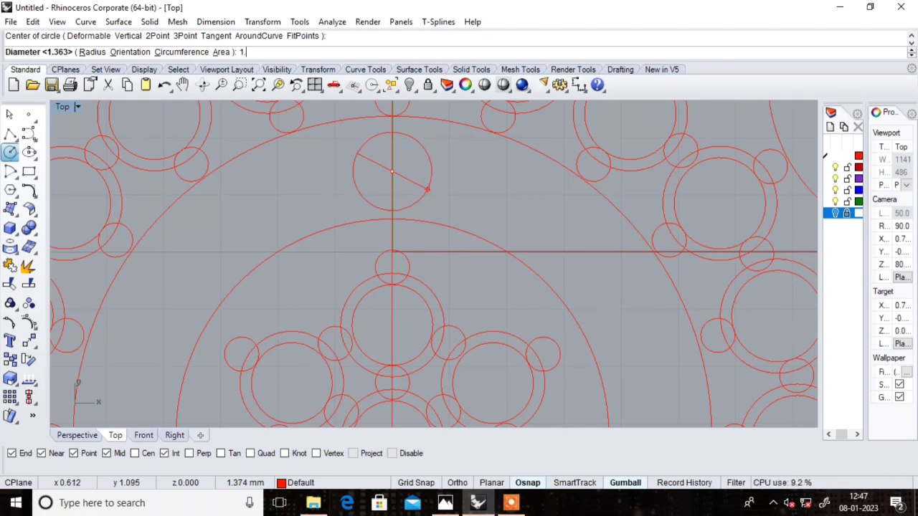
key(Return)
Step: Offset the small circle by 0.15 into a concentric double ring
click(427, 174)
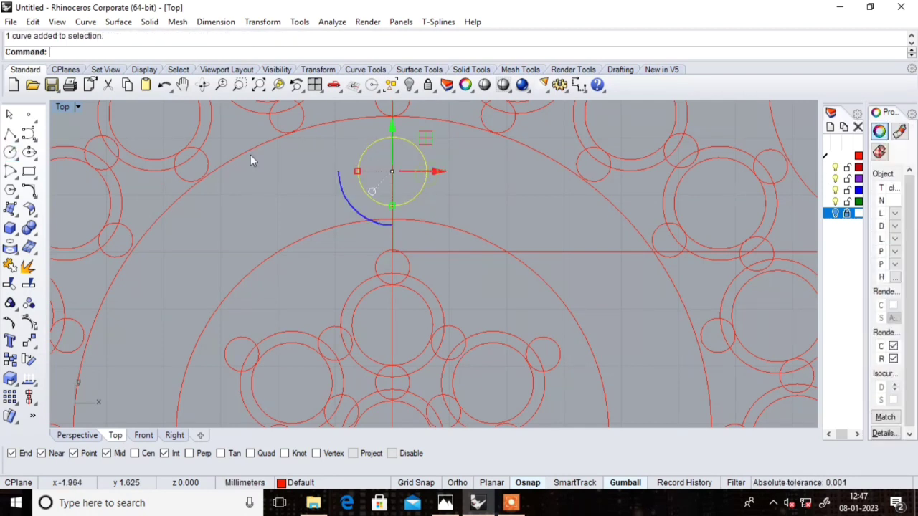
click(30, 192)
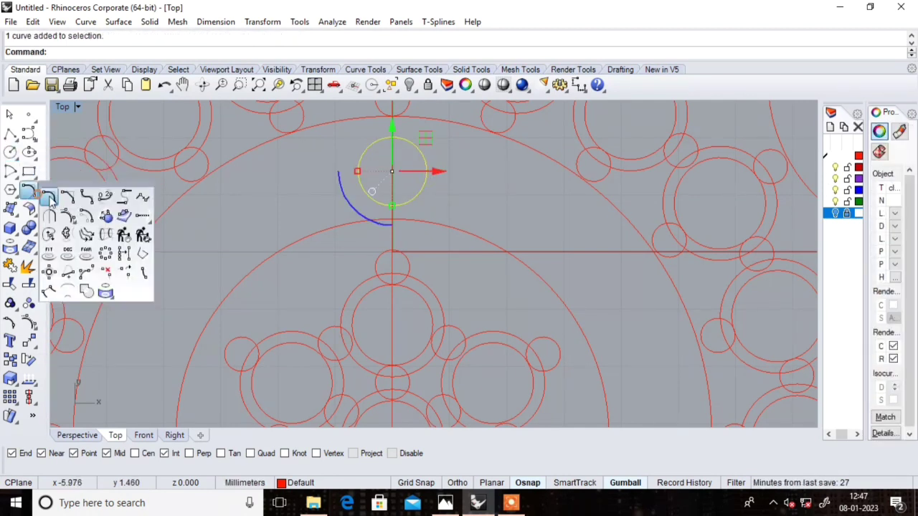
click(86, 234)
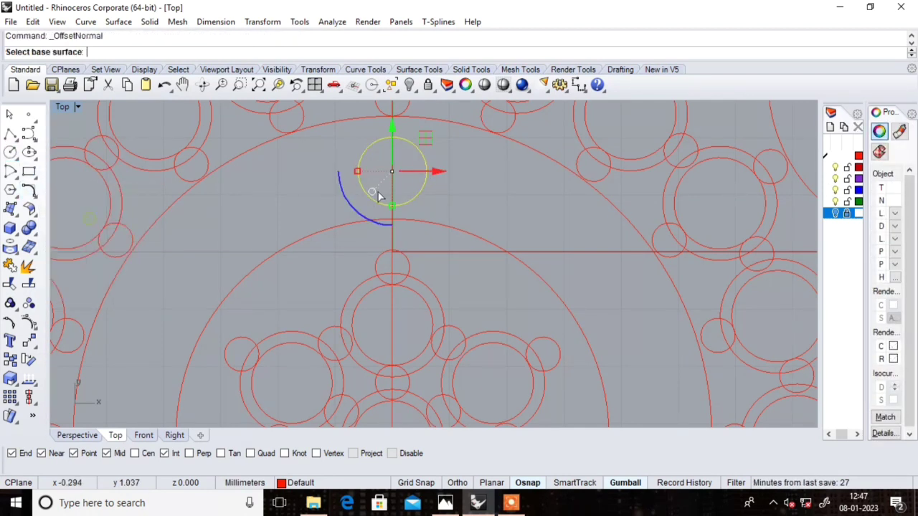
key(Escape)
click(421, 158)
click(29, 190)
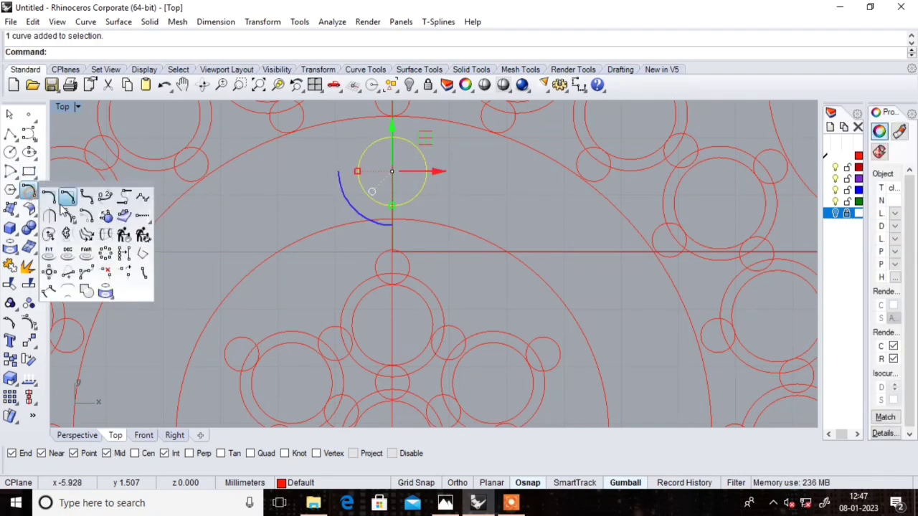
click(85, 217)
text(.15)
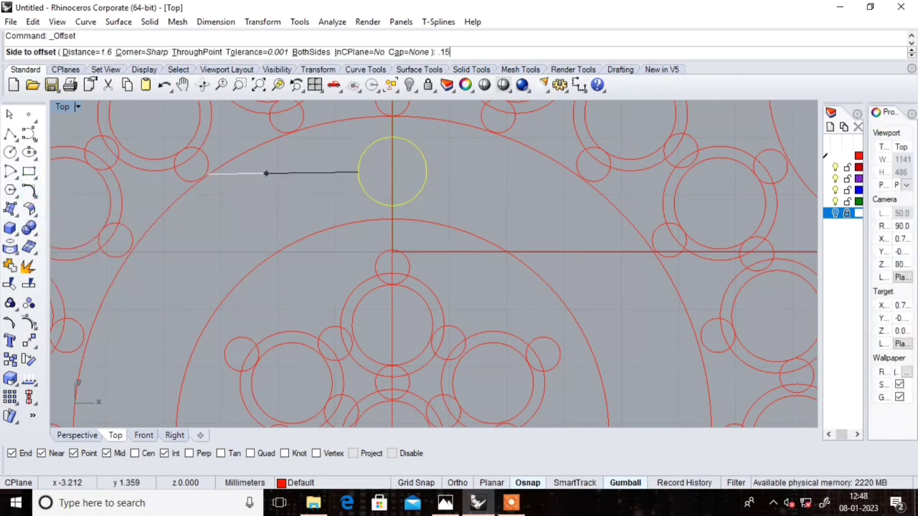
key(Return)
click(208, 174)
key(Escape)
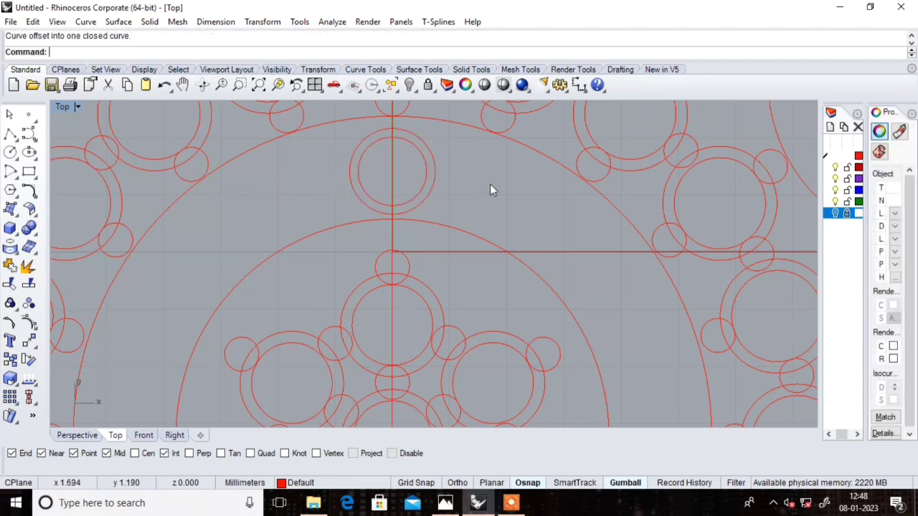
scroll(424, 191, down, 3)
Step: Zoom in on the small double circle at the top of the ring
scroll(441, 194, up, 1)
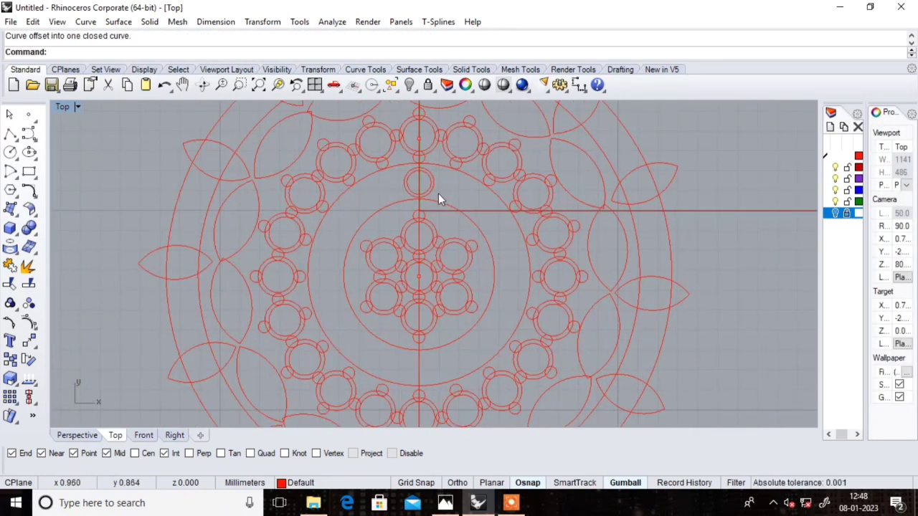
scroll(434, 186, up, 3)
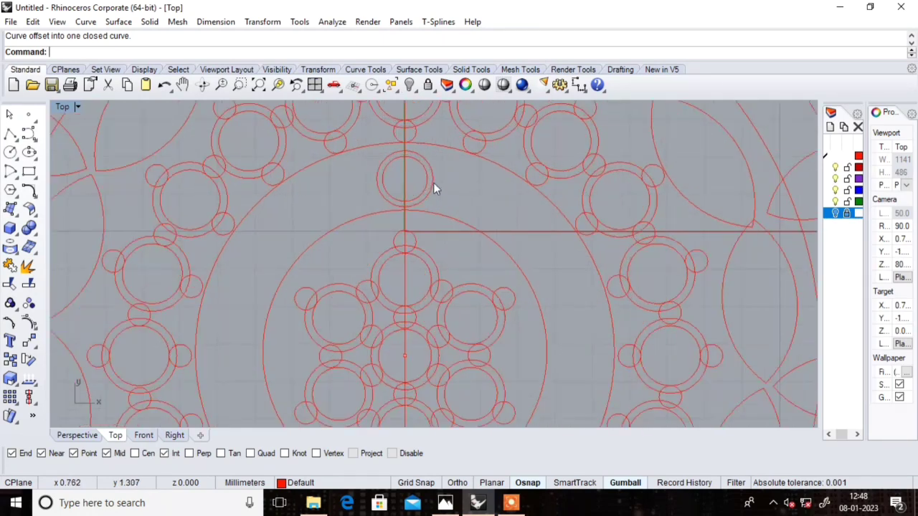
click(424, 177)
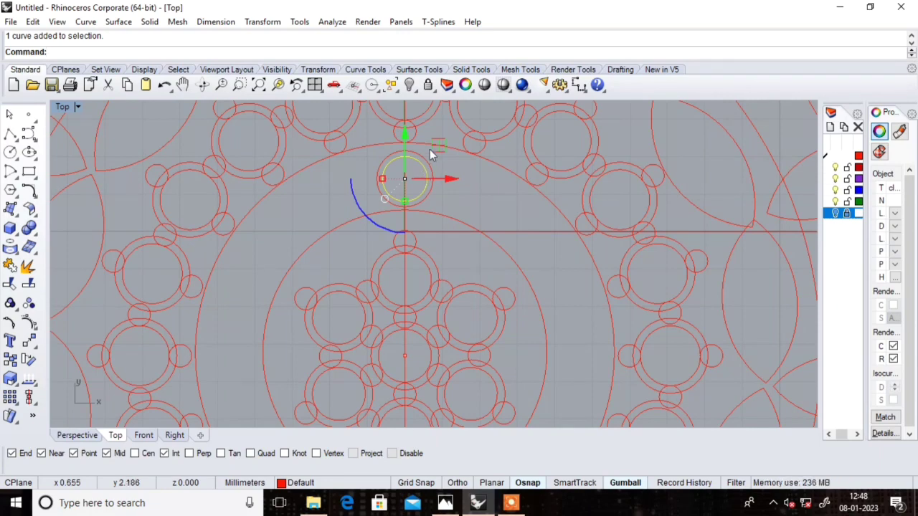
scroll(437, 165, down, 3)
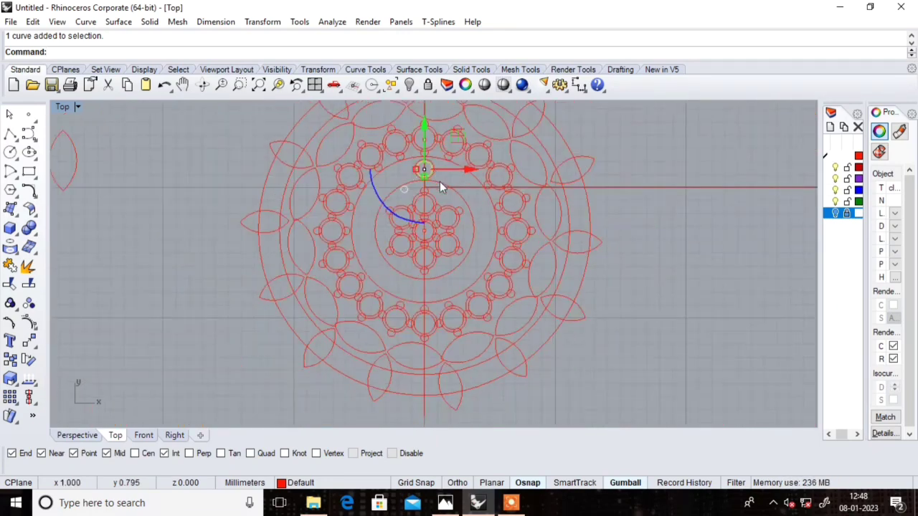
key(Escape)
scroll(471, 191, down, 4)
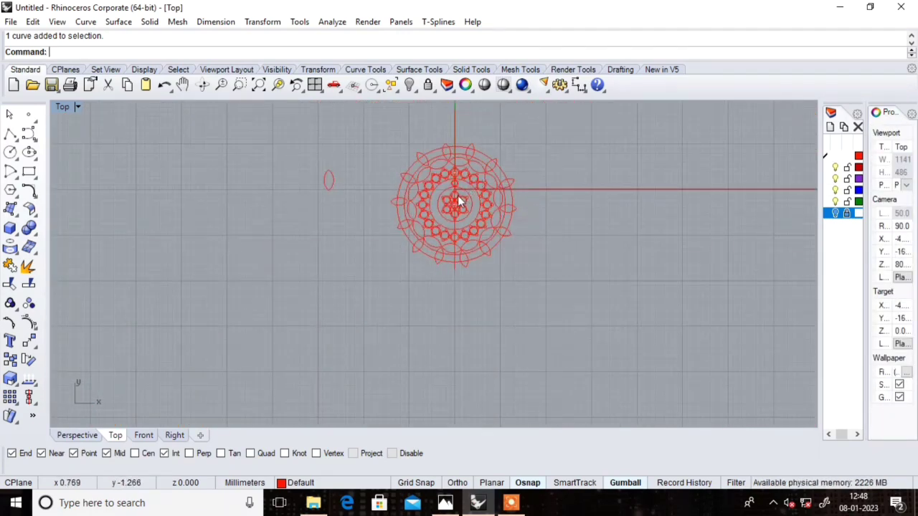
scroll(465, 186, up, 3)
scroll(466, 180, up, 2)
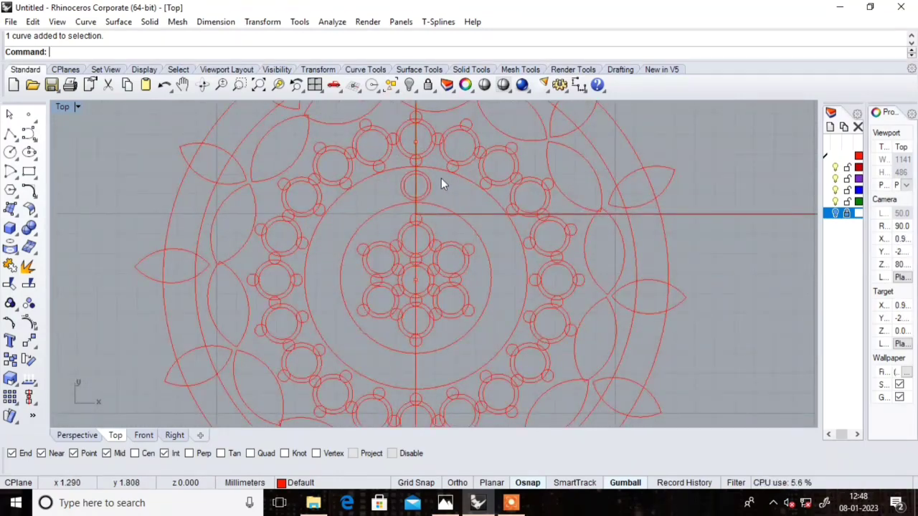
scroll(425, 187, up, 3)
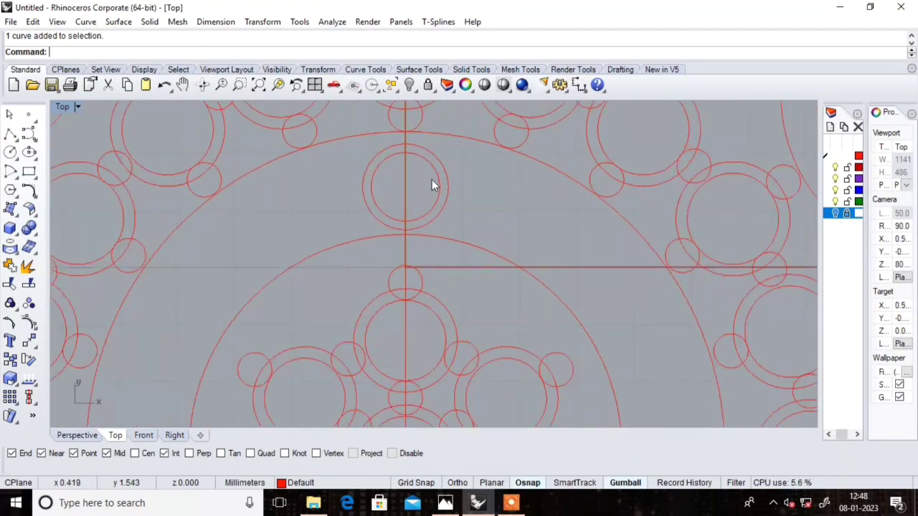
scroll(437, 193, down, 4)
scroll(426, 192, up, 1)
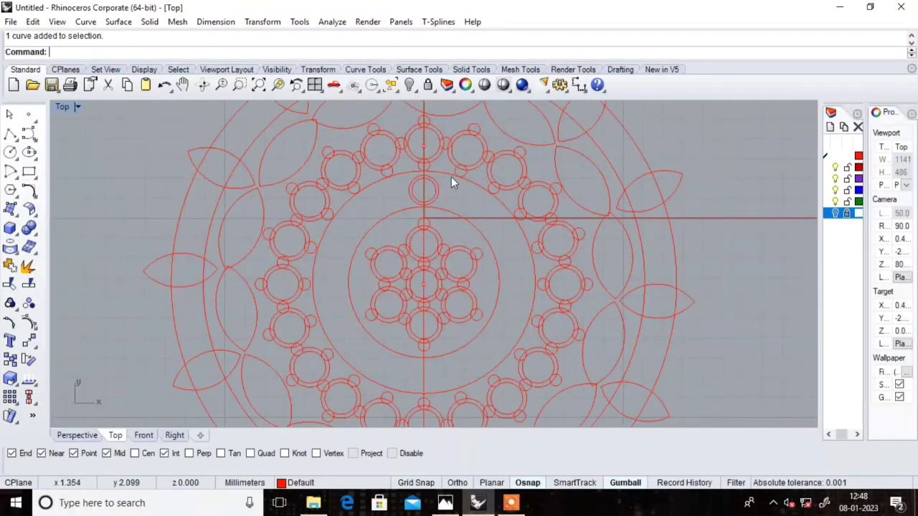
Step: Delete both small concentric circles at the top and begin a replacement circle
click(448, 176)
click(441, 186)
click(434, 191)
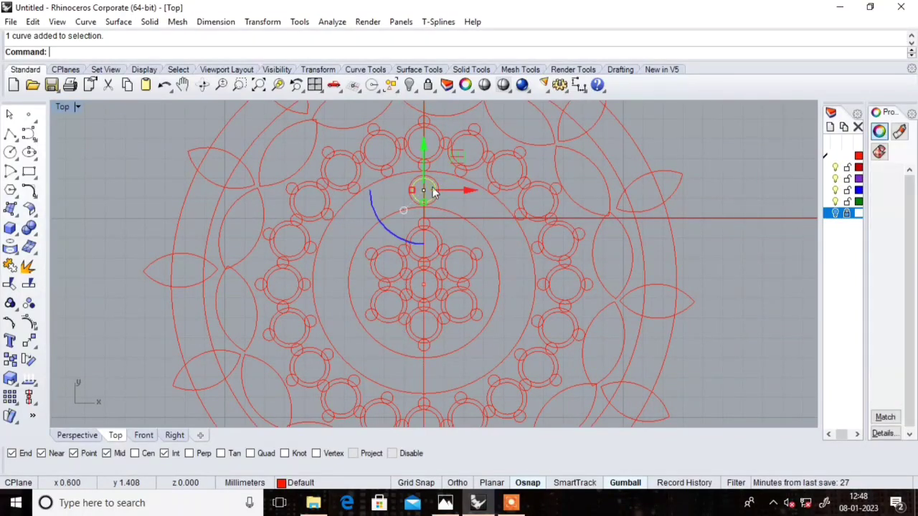
key(Delete)
click(435, 186)
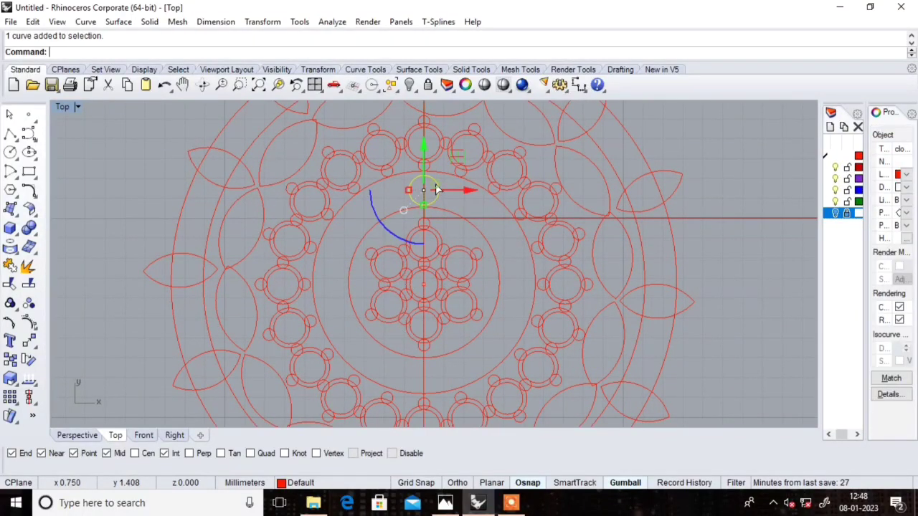
key(Delete)
click(10, 151)
Step: Place a 1.3-diameter circle centred above the inner ring
scroll(430, 198, up, 4)
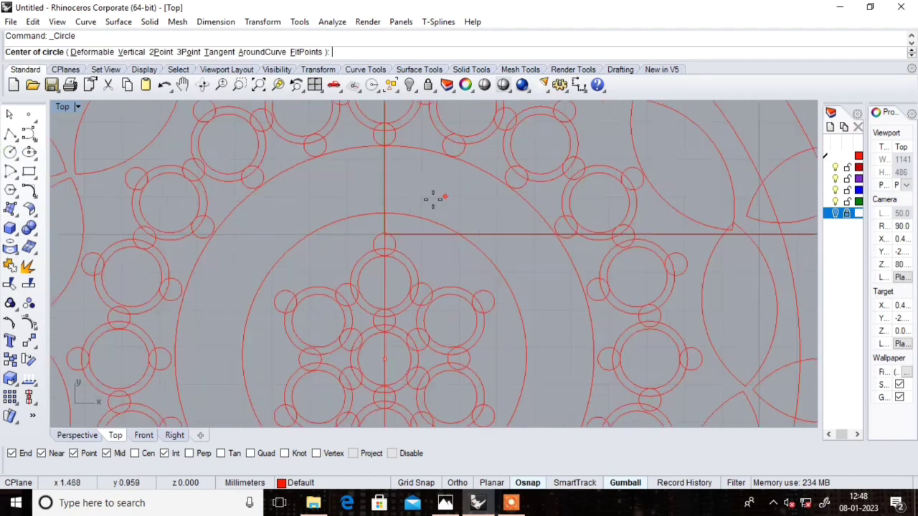
scroll(402, 186, down, 2)
click(375, 179)
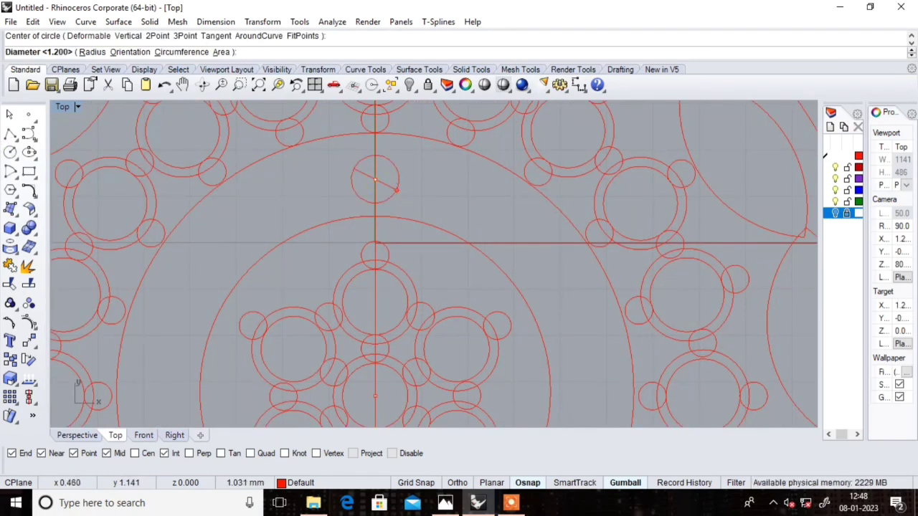
text(1.3)
key(Return)
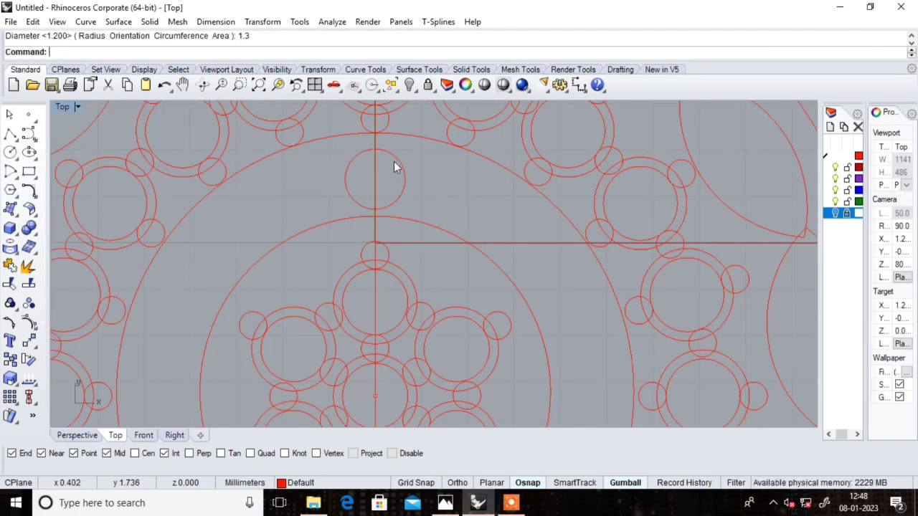
Step: Offset the new top circle by 0.15 to form a double ring
click(395, 153)
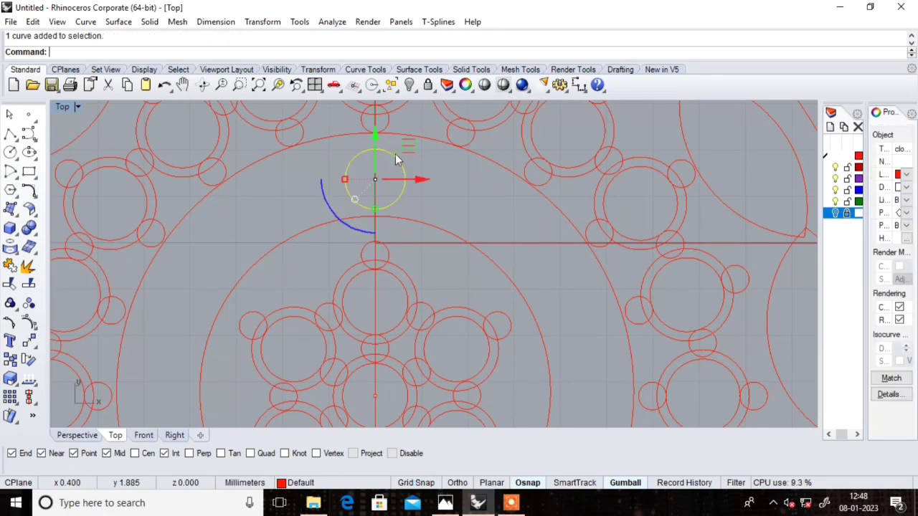
click(29, 191)
click(73, 204)
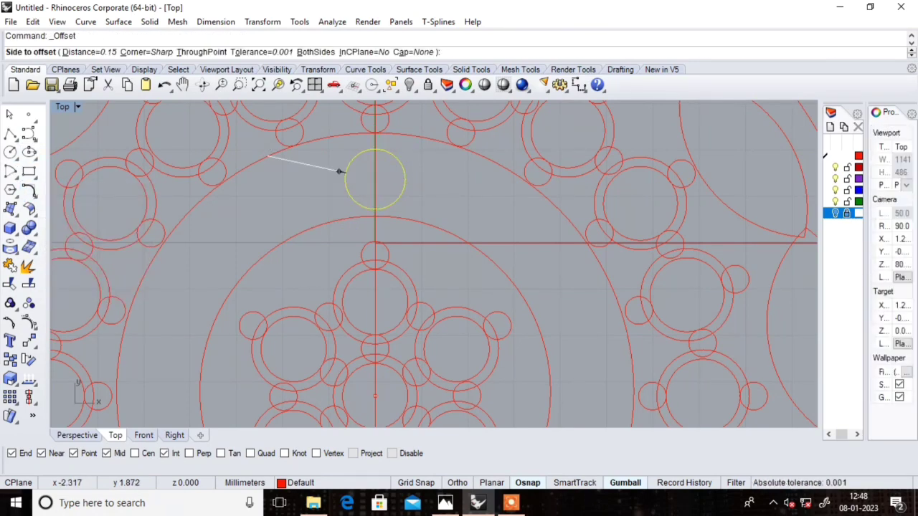
text(15)
key(Return)
click(263, 145)
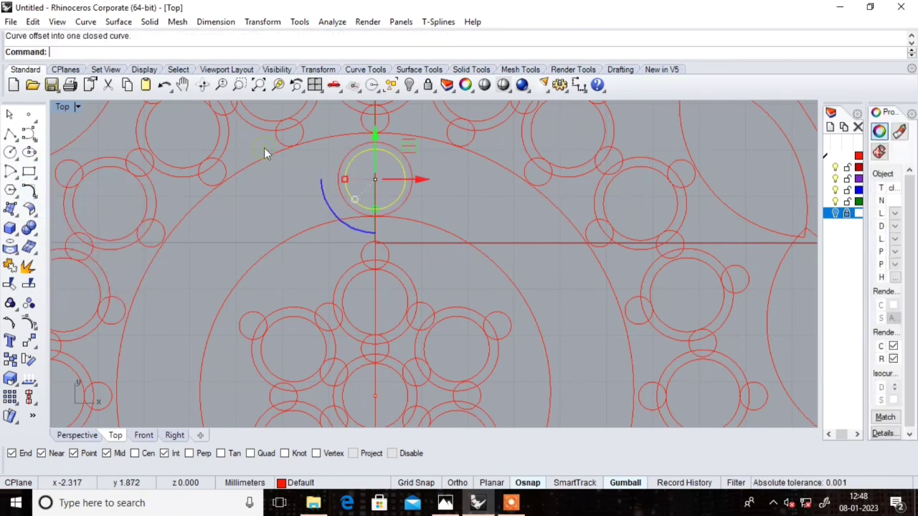
key(Escape)
scroll(412, 147, down, 3)
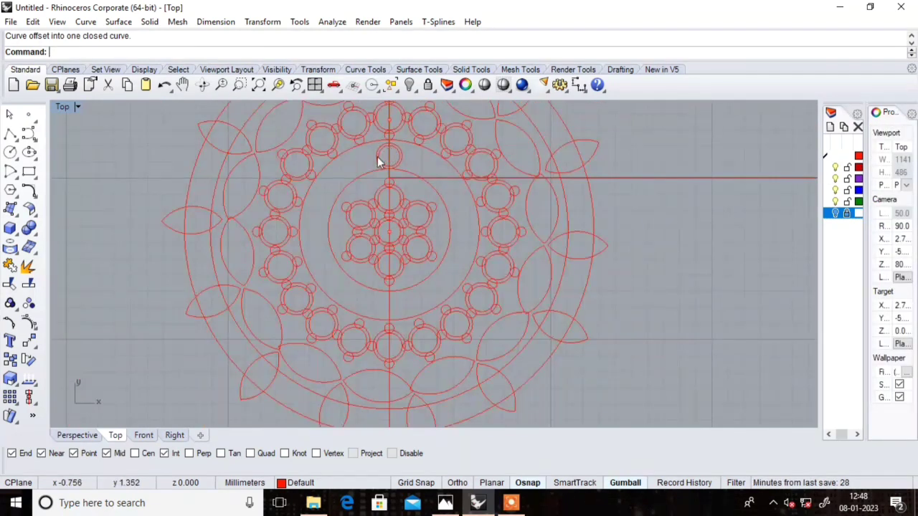
scroll(376, 158, up, 2)
scroll(371, 158, down, 1)
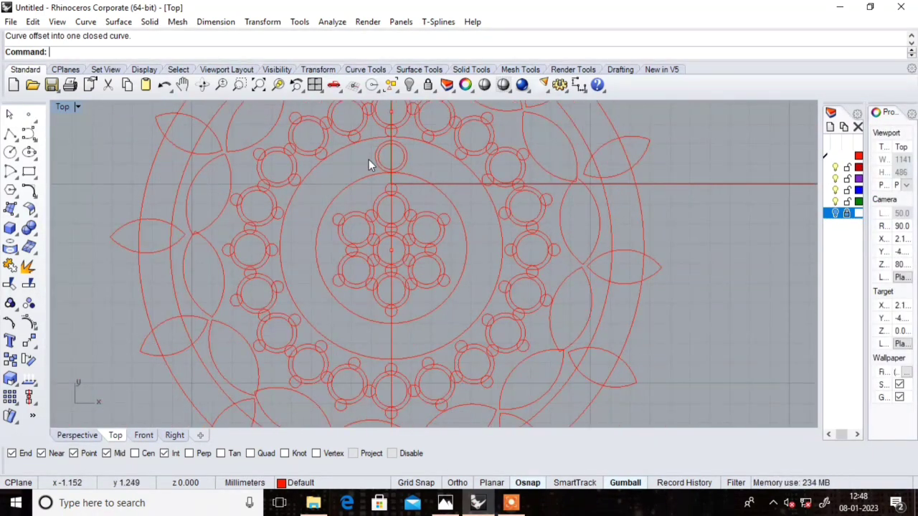
scroll(399, 157, up, 3)
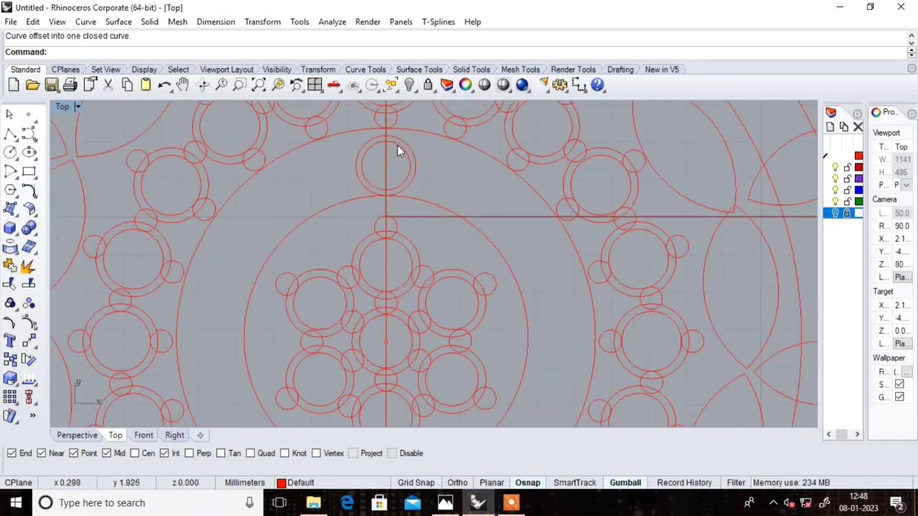
Step: Nudge the small top circle slightly upward with the gumball
click(403, 140)
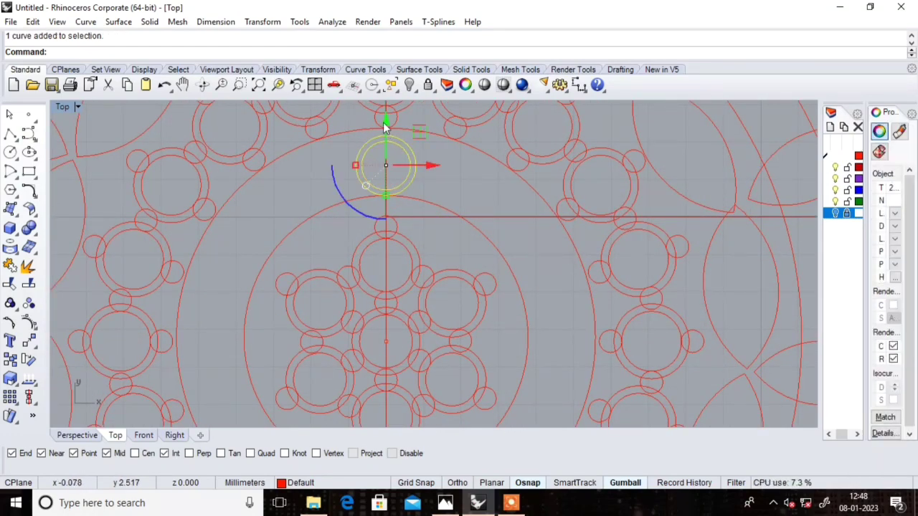
drag(385, 124, 387, 122)
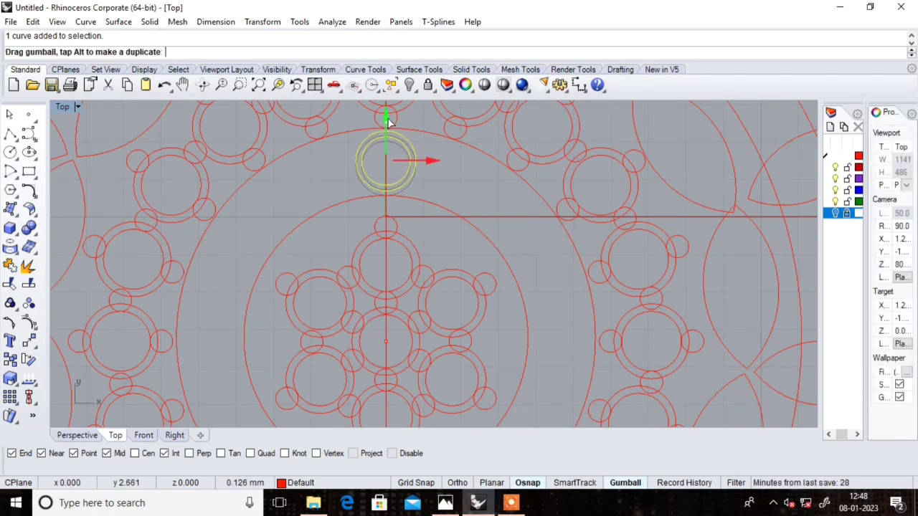
drag(388, 122, 387, 119)
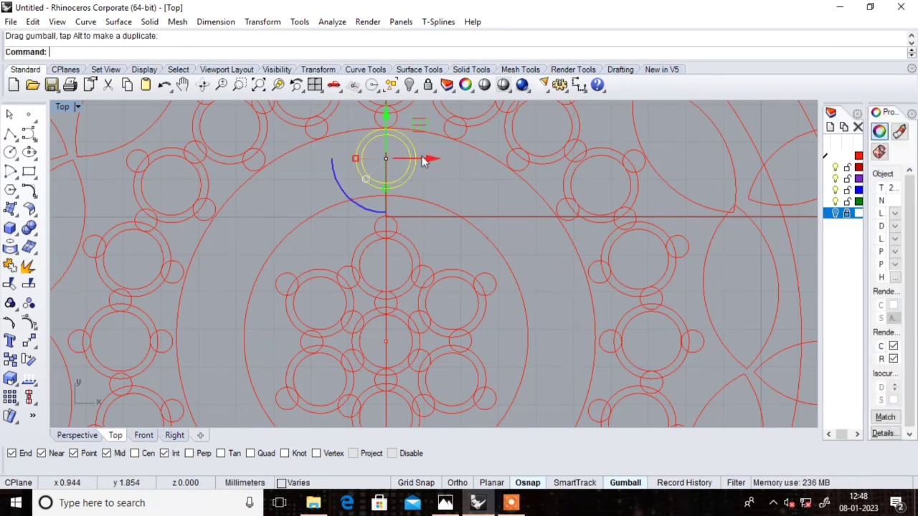
click(459, 196)
Step: Offset the circle around the central cluster outward by 0.15, then select the original
click(418, 204)
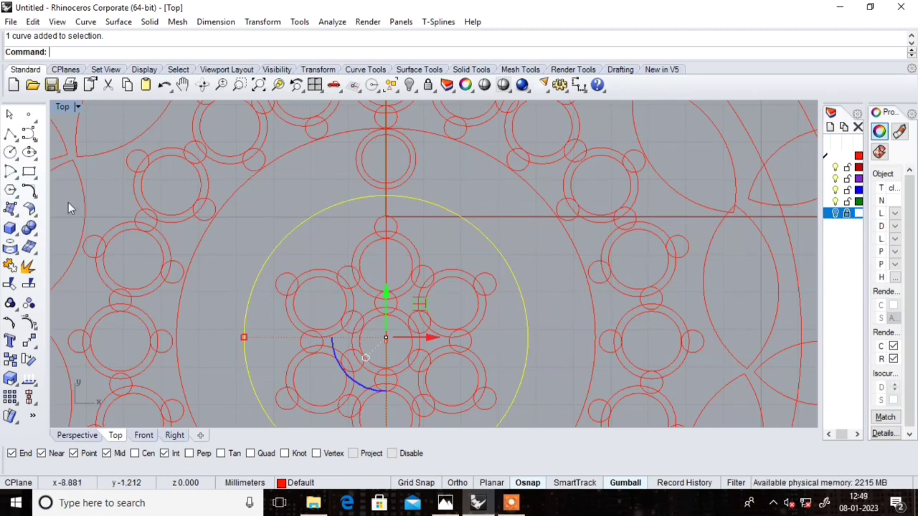
click(32, 195)
click(48, 215)
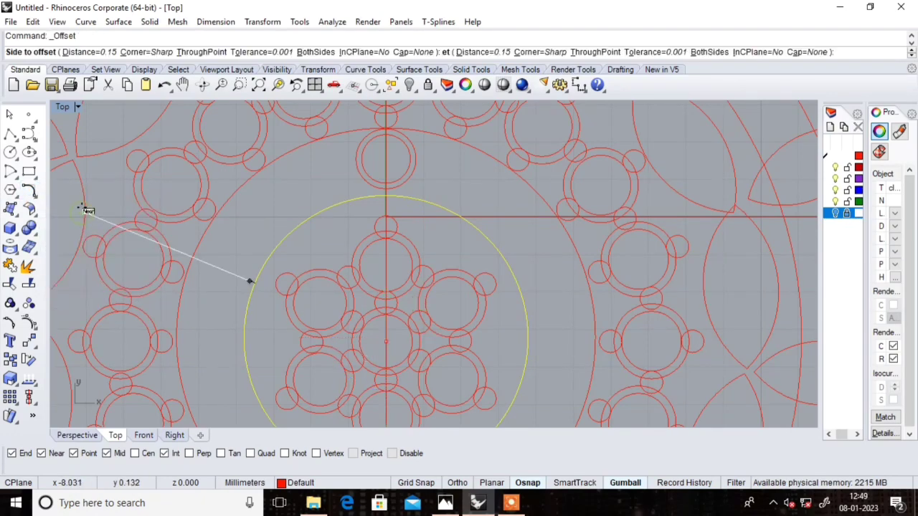
click(392, 131)
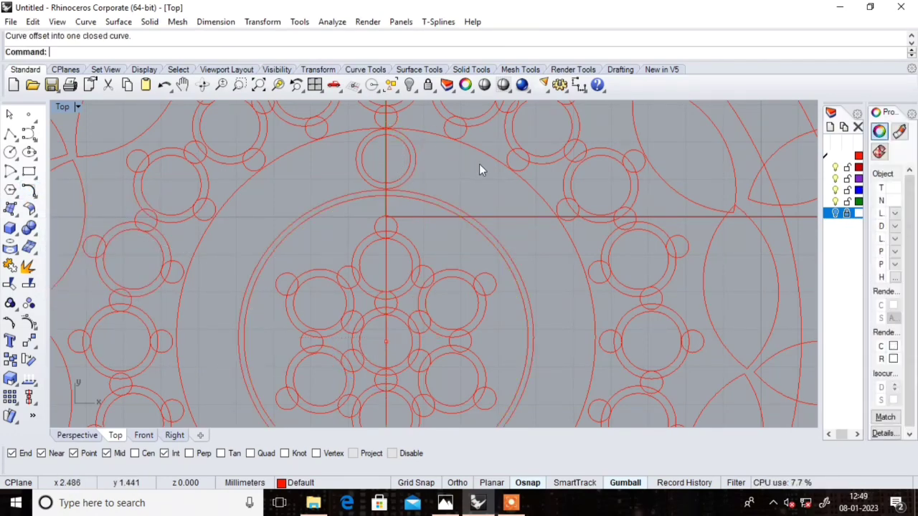
click(407, 200)
Step: Delete the original circle around the central cluster
key(Delete)
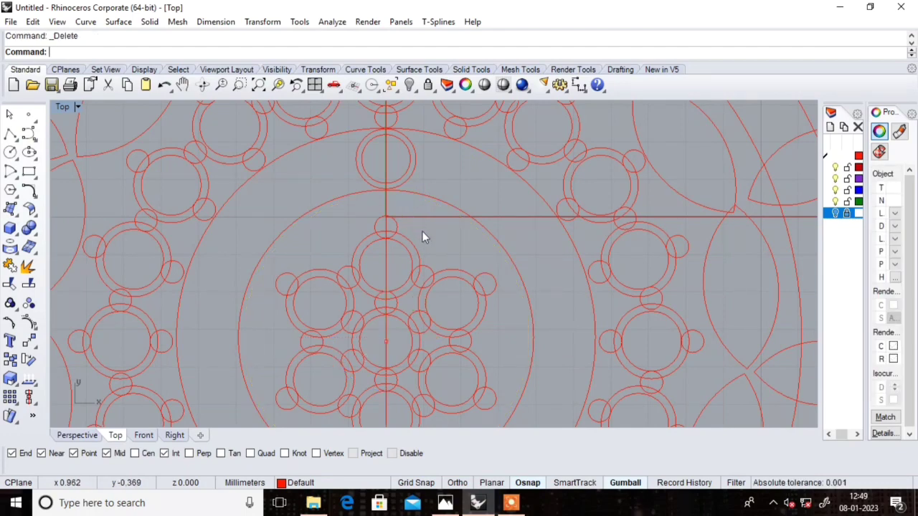
scroll(422, 235, down, 4)
scroll(422, 235, up, 3)
scroll(419, 216, up, 1)
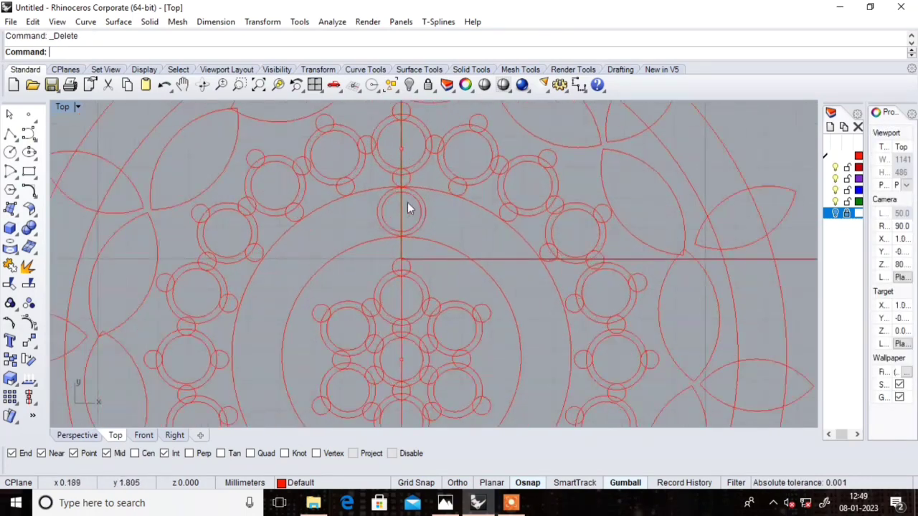
Step: Mark the small top circle's centre with an AreaCentroid point
click(416, 199)
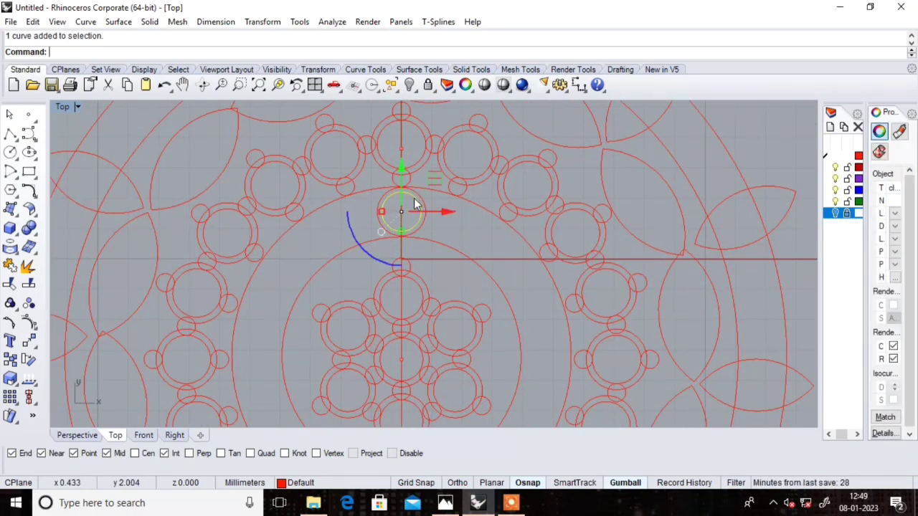
text(AreaCentroid)
key(Return)
Step: Group the two small top circles with their centre point
click(474, 224)
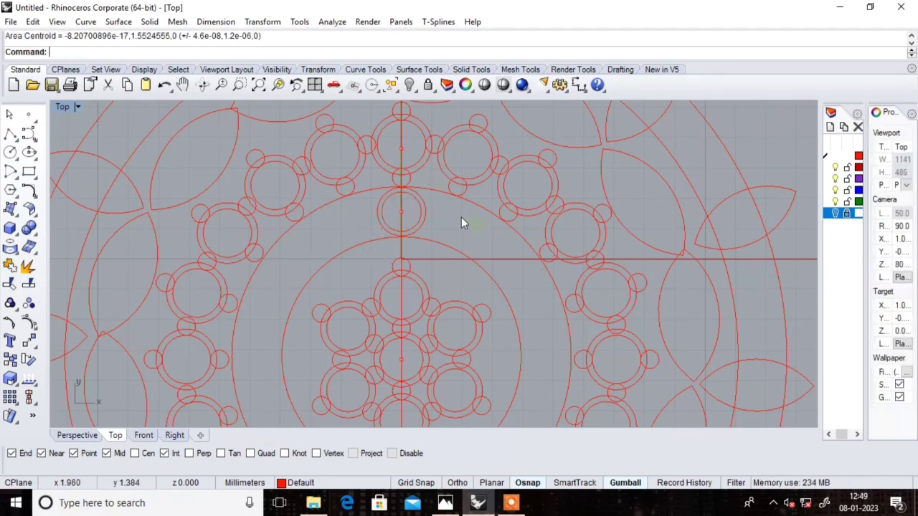
drag(453, 211, 414, 223)
scroll(414, 223, up, 3)
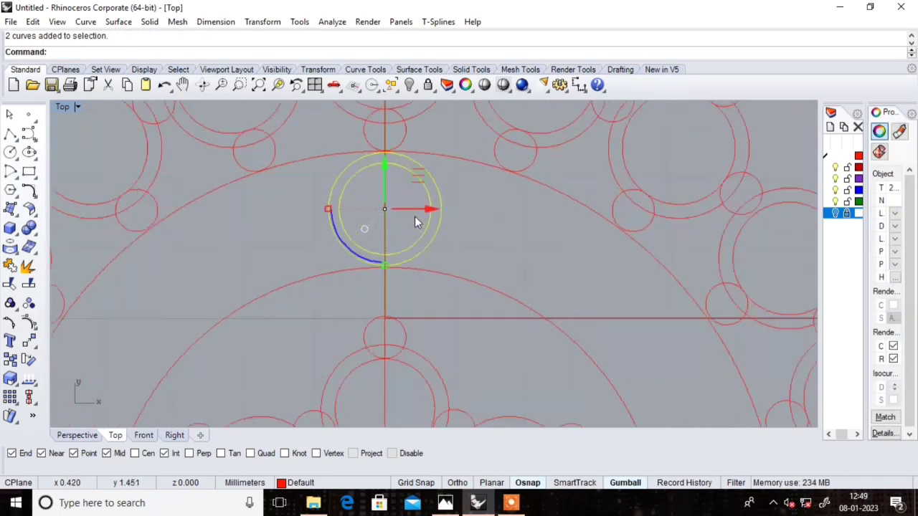
click(385, 208)
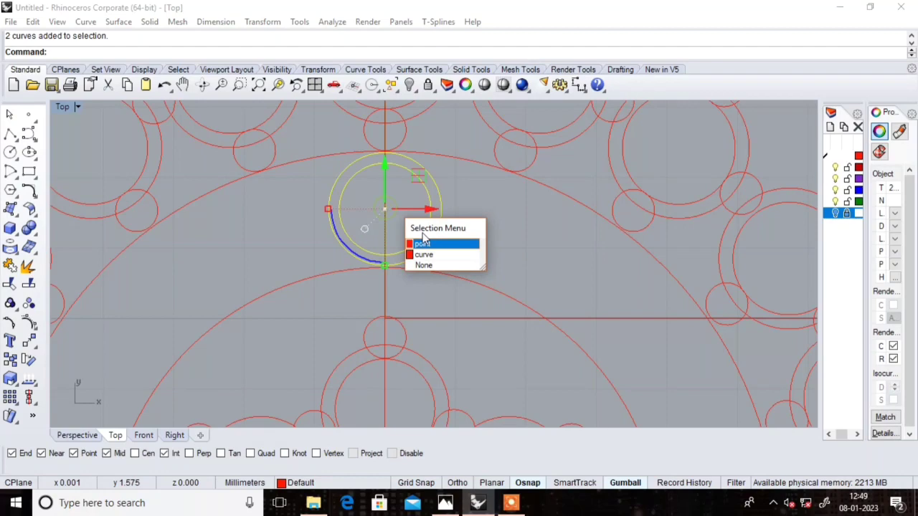
click(427, 243)
text(Group)
key(Return)
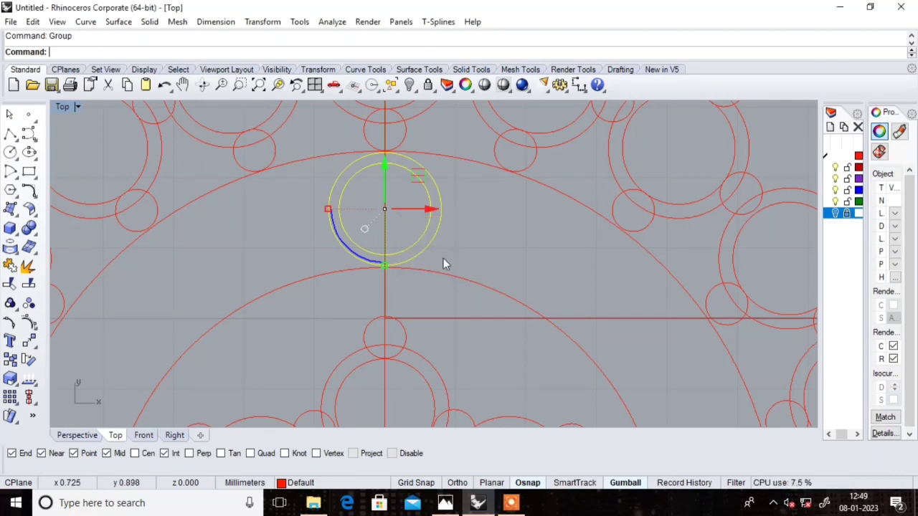
key(Escape)
click(426, 214)
scroll(425, 228, down, 4)
Step: Polar-array the grouped double circle around the pattern centre, accepting 12 copies over 360°
scroll(424, 230, down, 2)
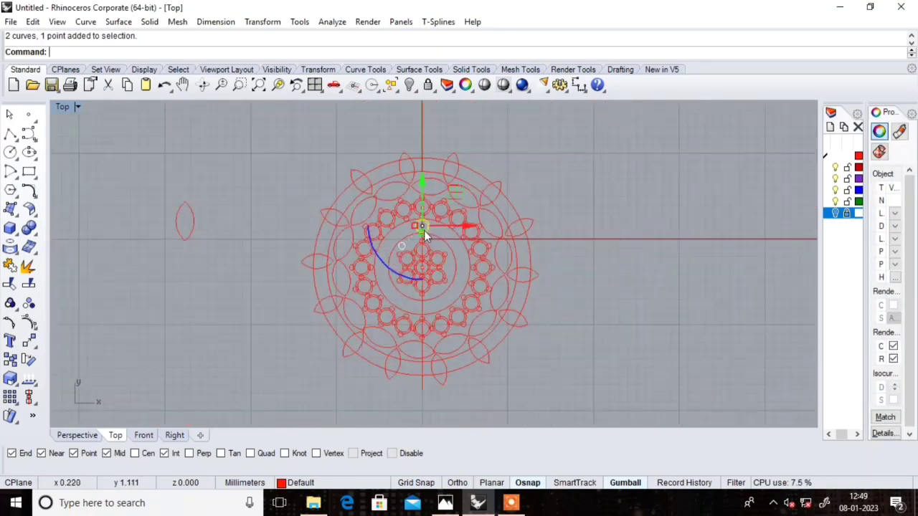
scroll(422, 236, up, 2)
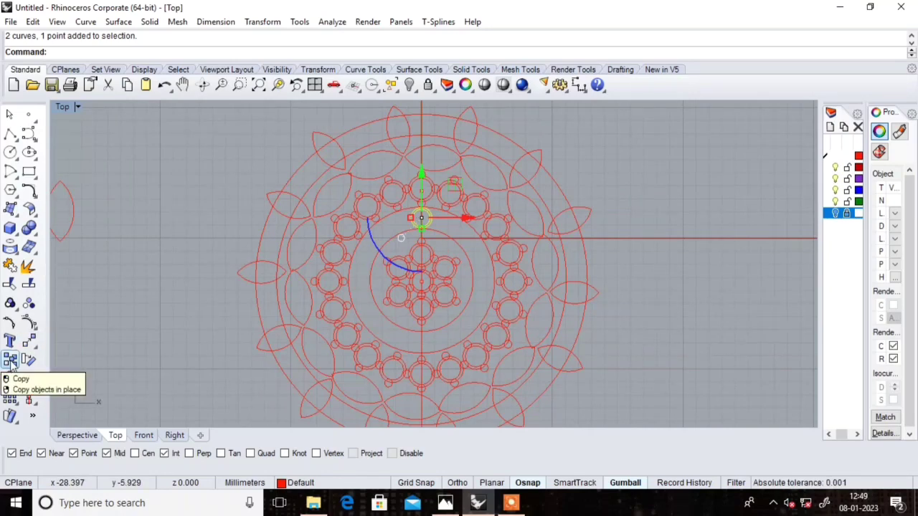
click(20, 414)
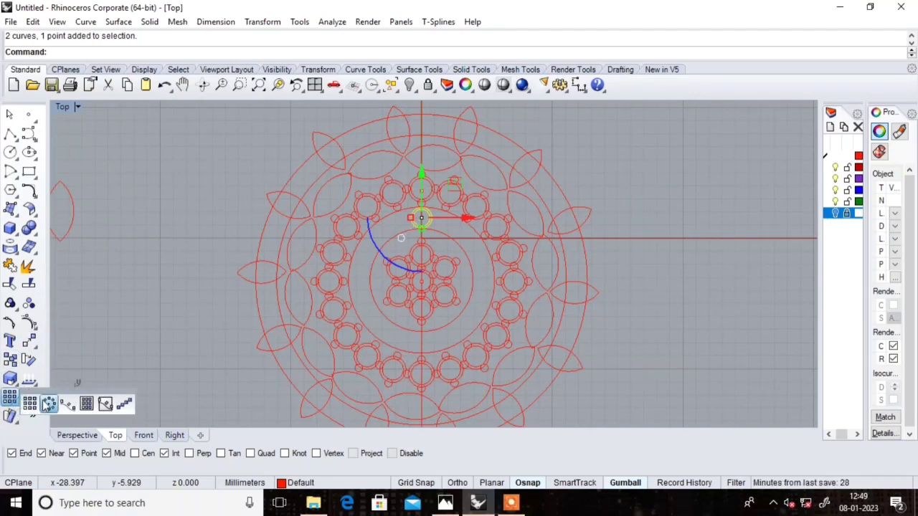
click(47, 404)
scroll(402, 290, up, 3)
click(444, 265)
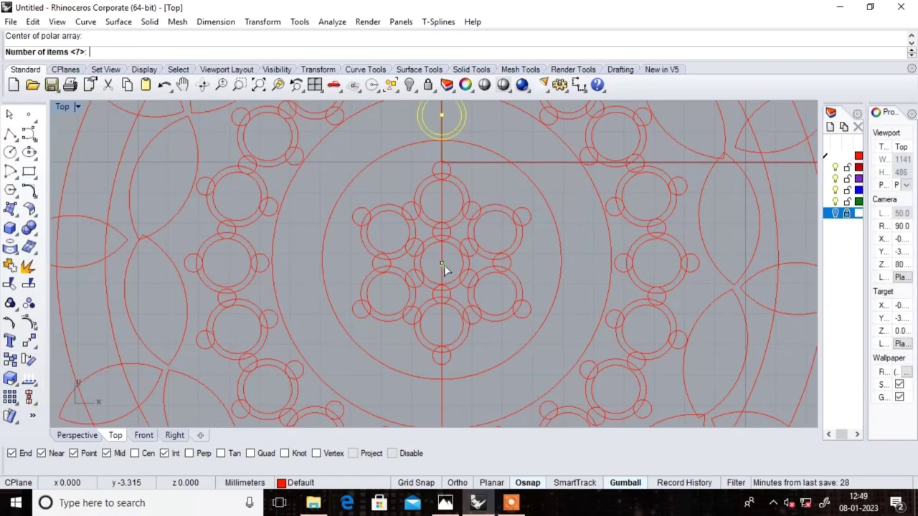
scroll(443, 265, down, 4)
text(12)
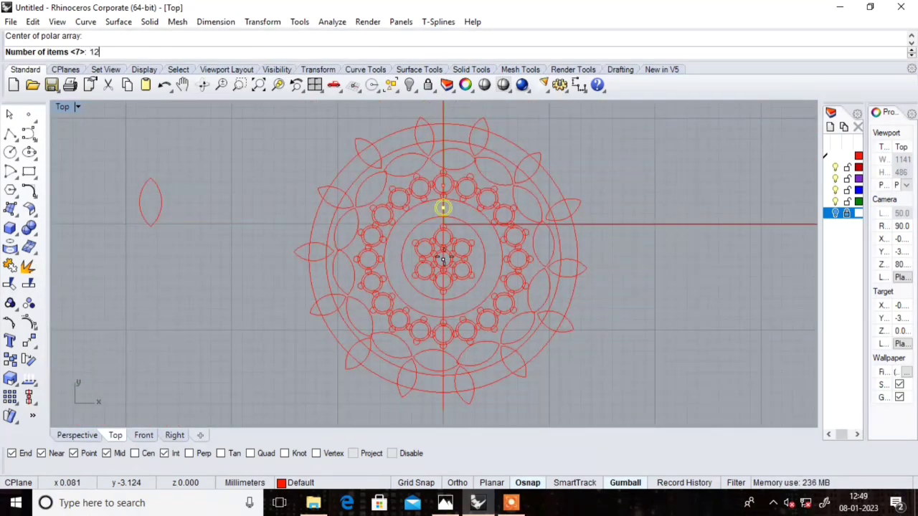
key(Return)
key(Return)
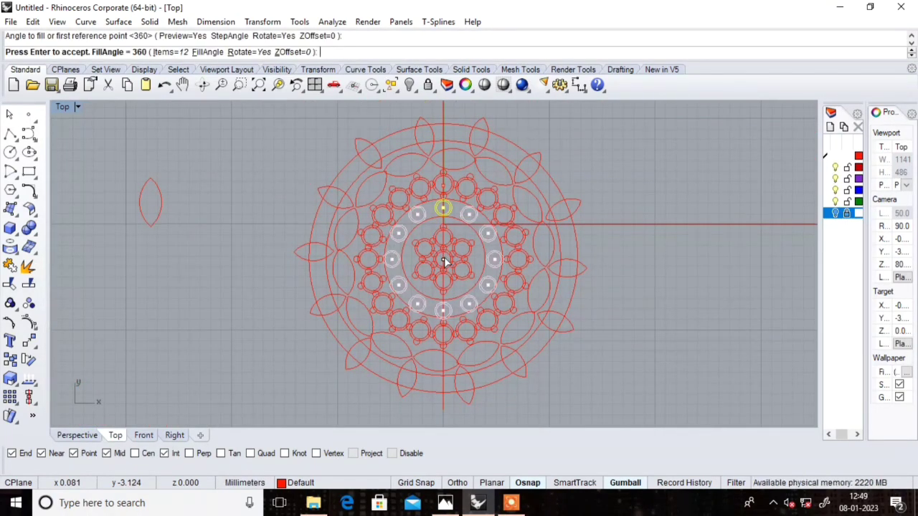
key(Return)
key(Return)
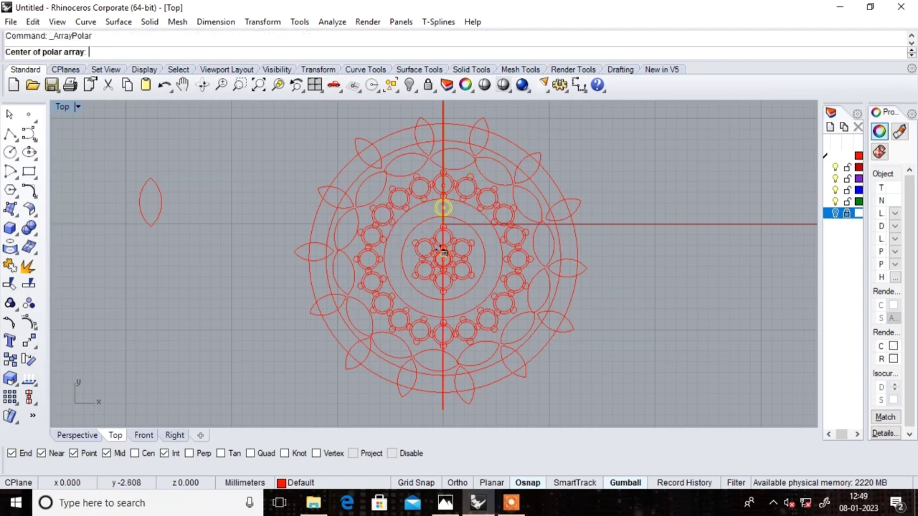
Step: Array the group 20 times around the pattern centre, then undo that array
scroll(443, 265, up, 3)
scroll(443, 266, up, 2)
click(442, 267)
text(20)
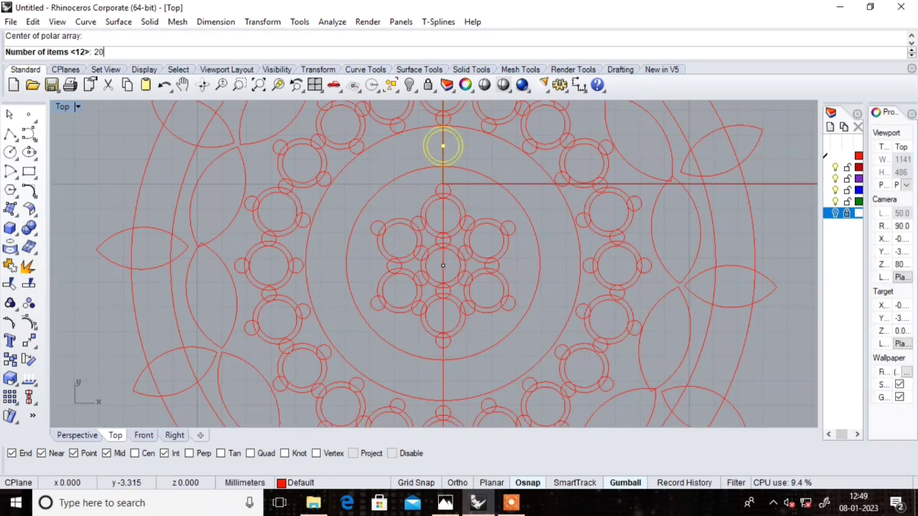
key(Return)
key(Return)
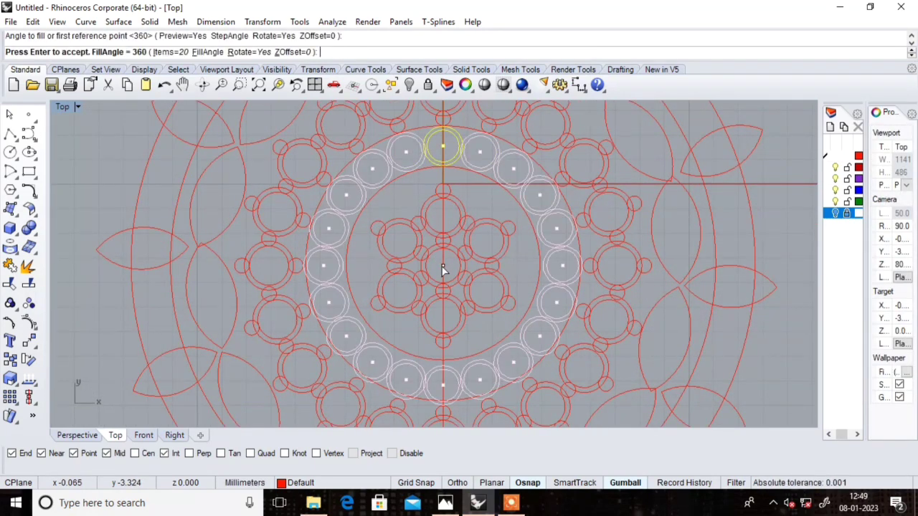
key(Return)
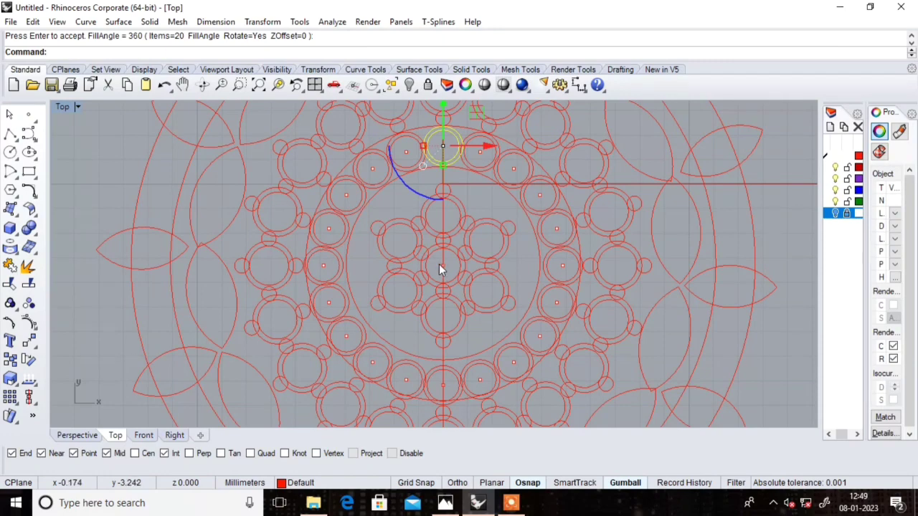
key(ctrl+z)
Step: Polar-array the grouped double circle 21 times around the drawing centre over 360°
key(Return)
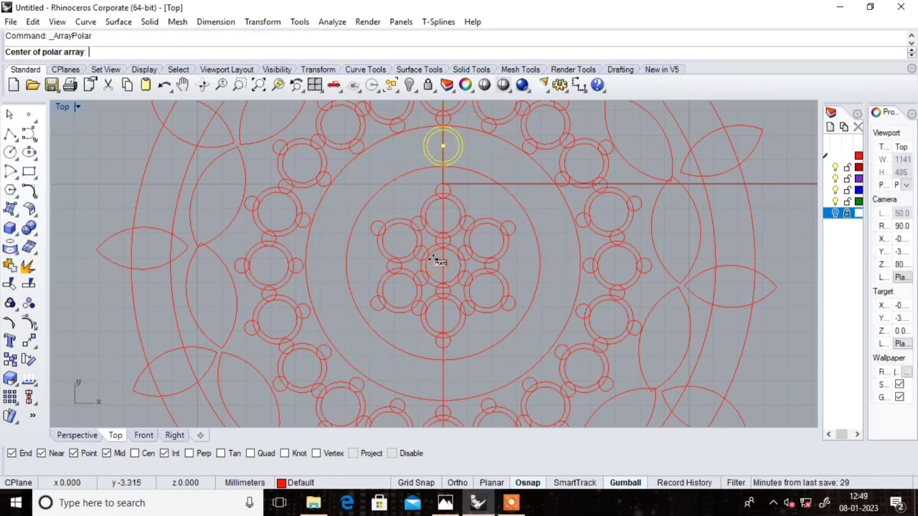
click(440, 263)
text(1)
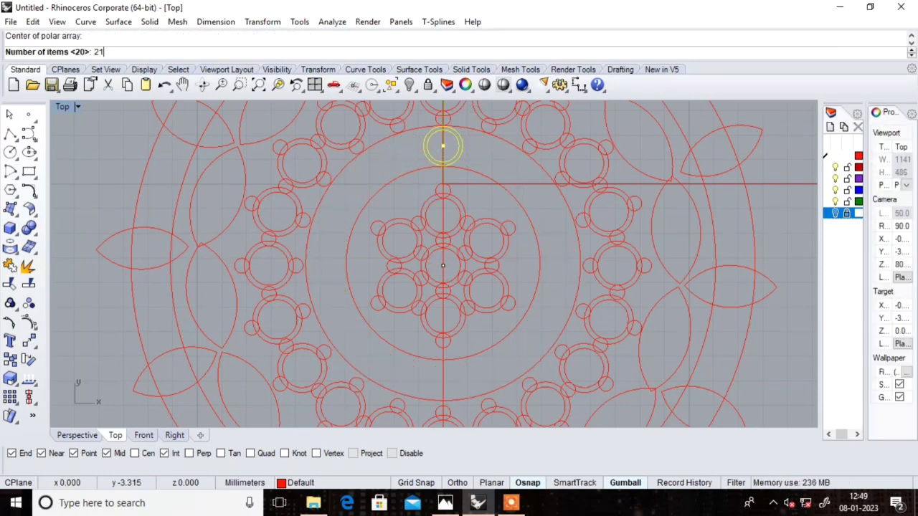
key(Return)
key(Return)
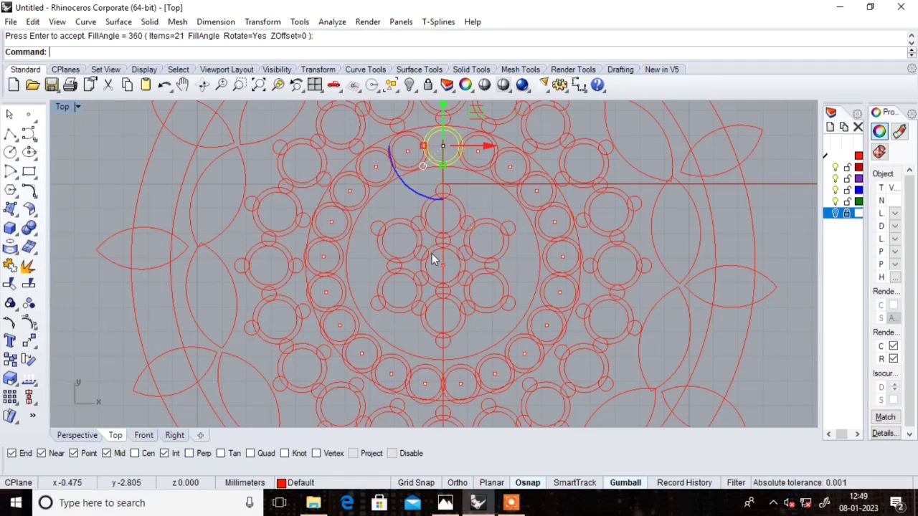
key(Escape)
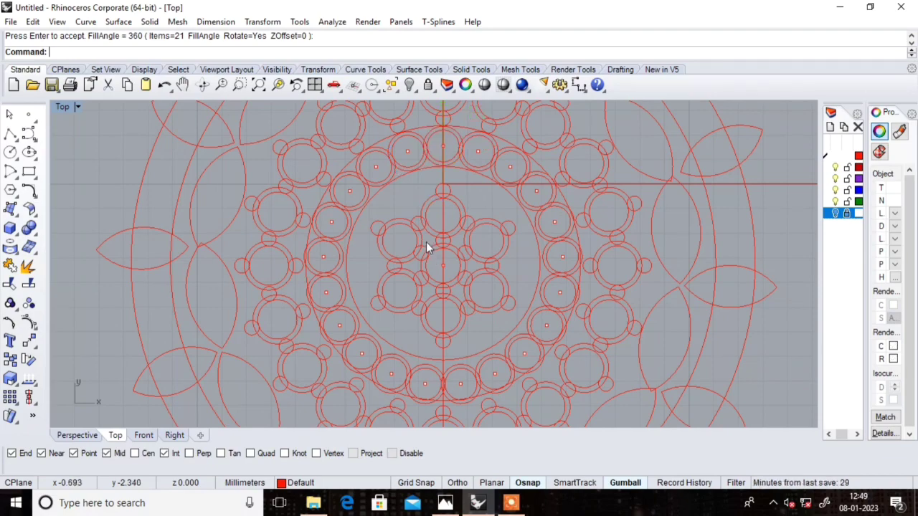
scroll(426, 242, down, 2)
scroll(426, 242, down, 2)
scroll(426, 241, up, 2)
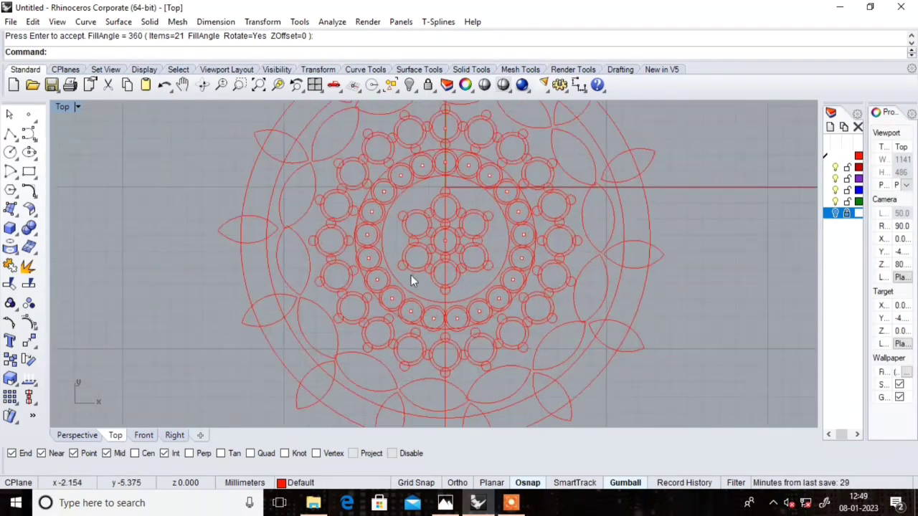
scroll(408, 284, up, 2)
scroll(408, 294, up, 2)
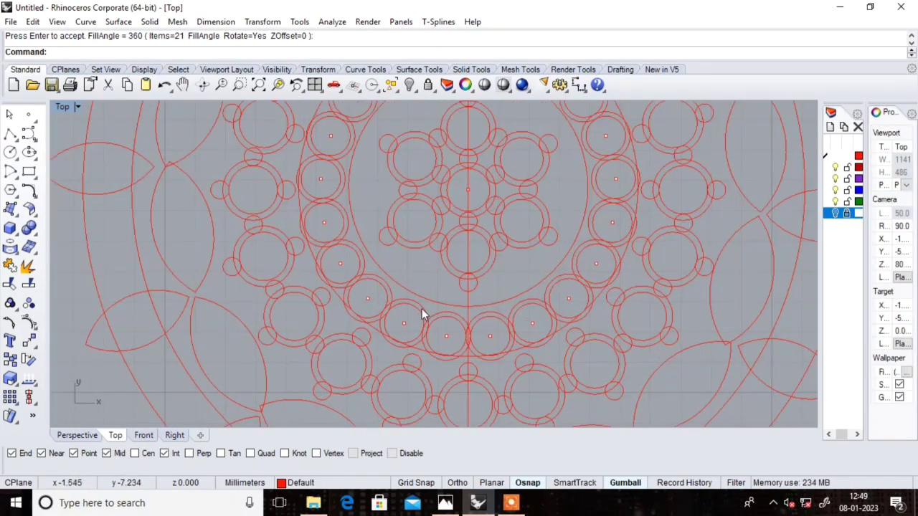
scroll(426, 299, down, 2)
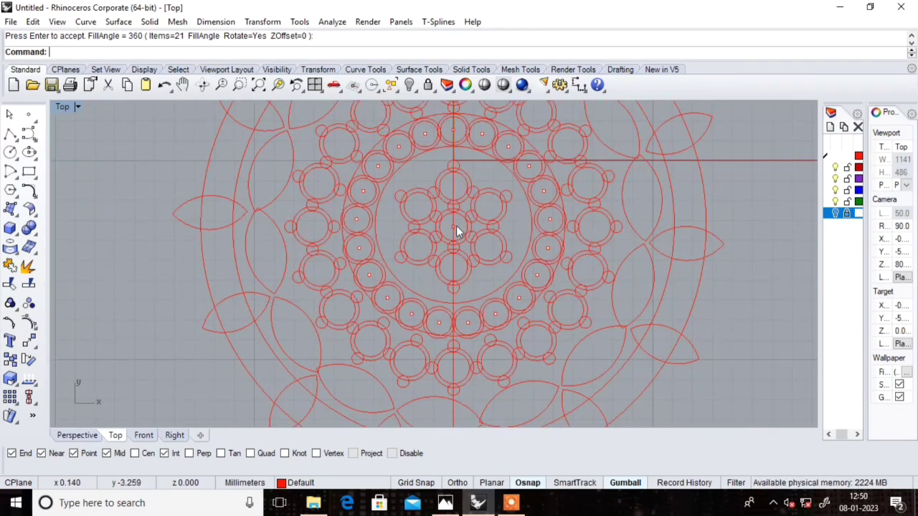
click(10, 152)
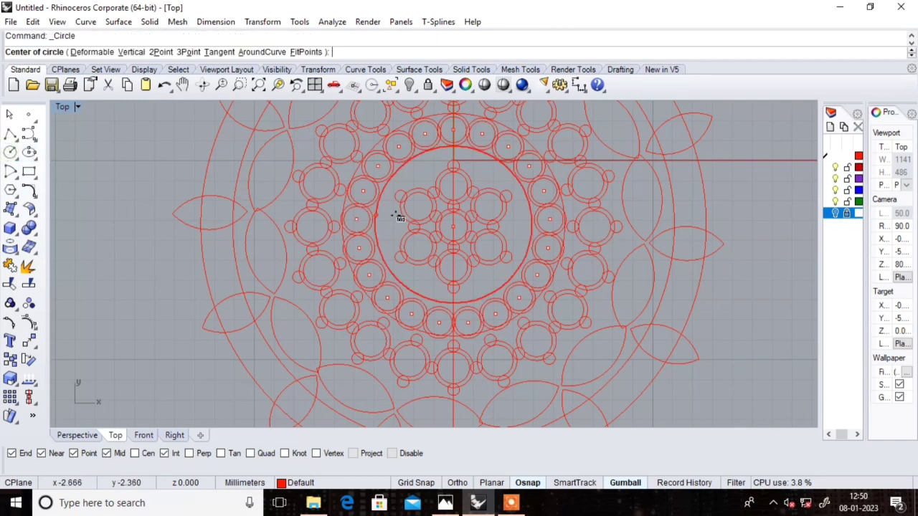
click(453, 225)
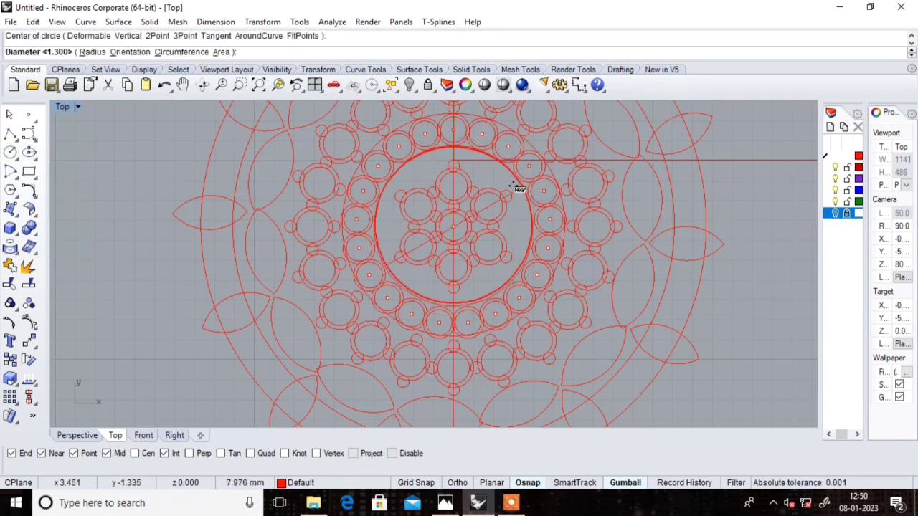
click(515, 188)
scroll(422, 287, up, 3)
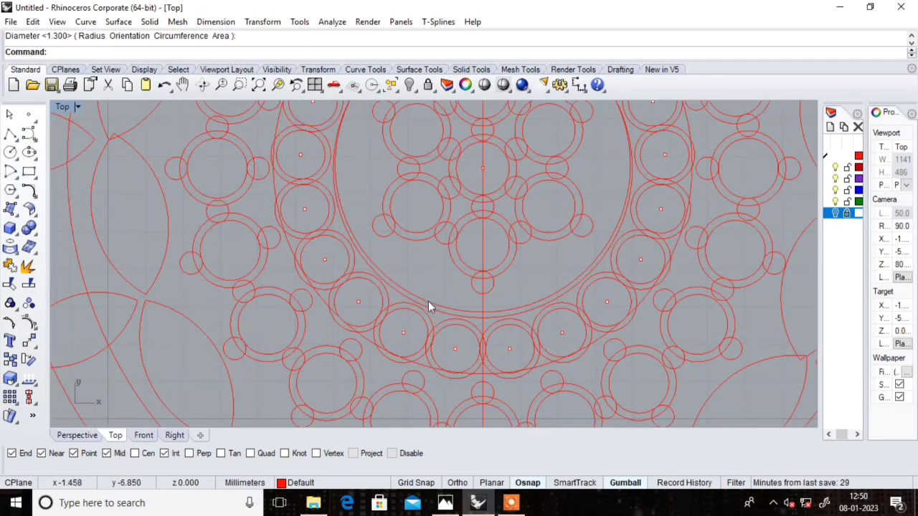
click(428, 301)
key(Delete)
scroll(428, 296, down, 3)
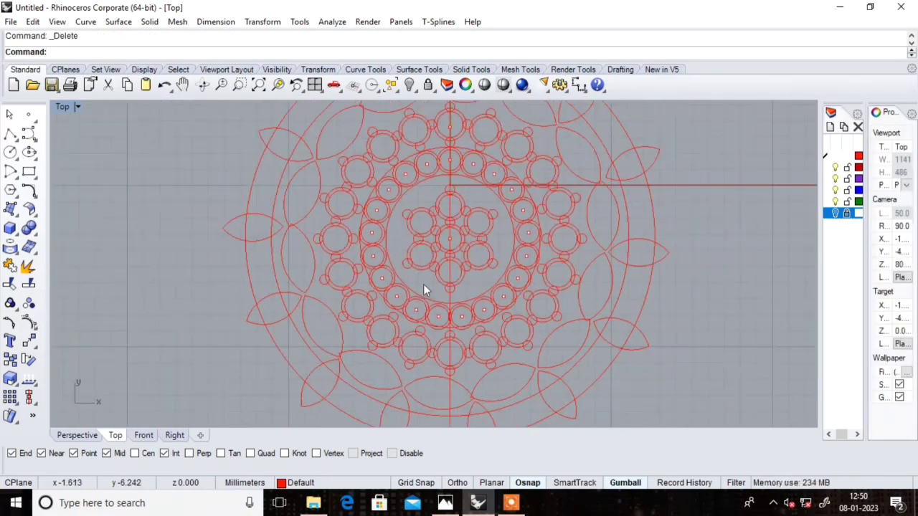
scroll(413, 190, up, 2)
click(411, 184)
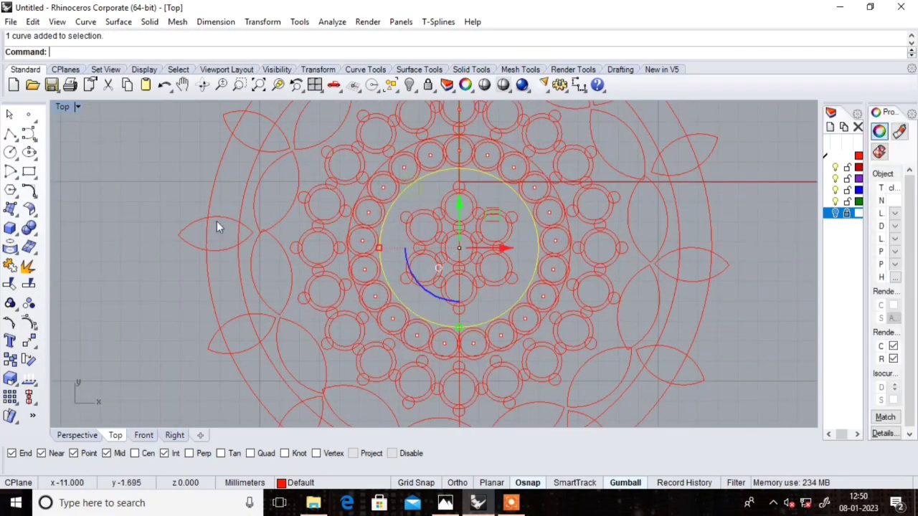
click(33, 203)
click(82, 231)
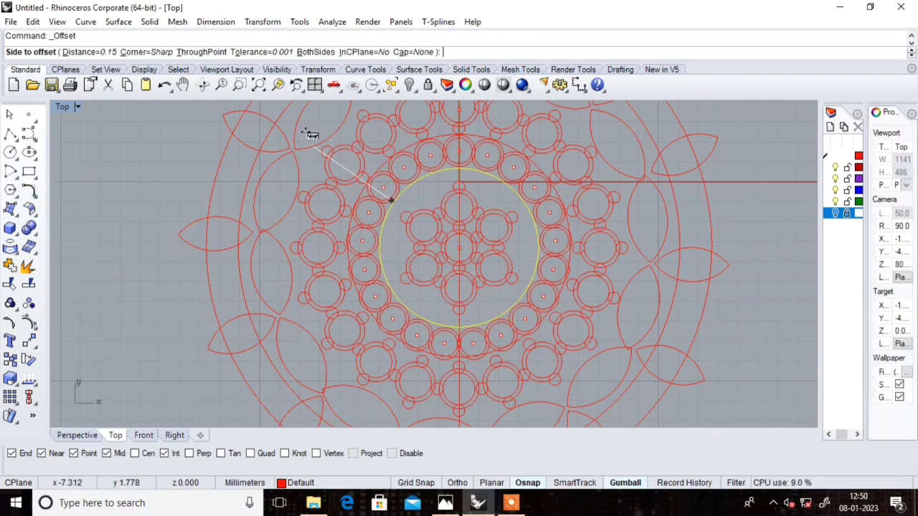
text(1.6)
key(Return)
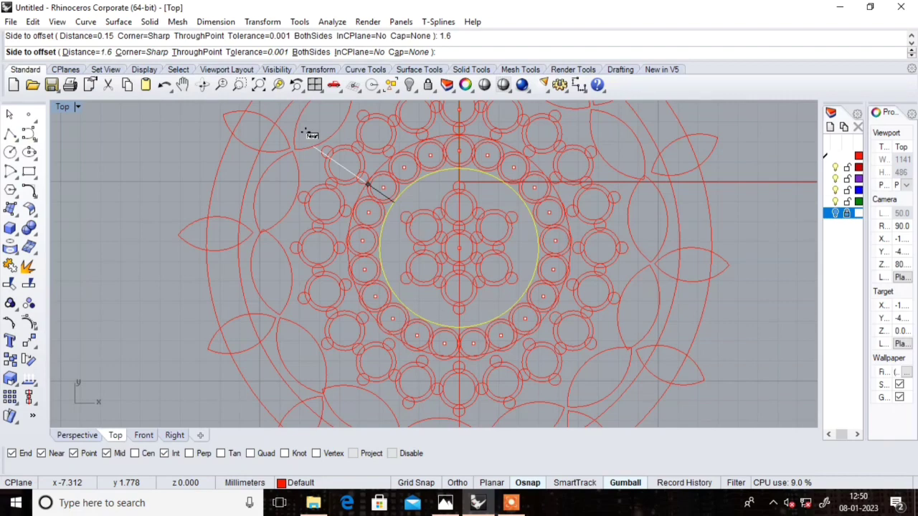
scroll(308, 135, up, 5)
text(1.7)
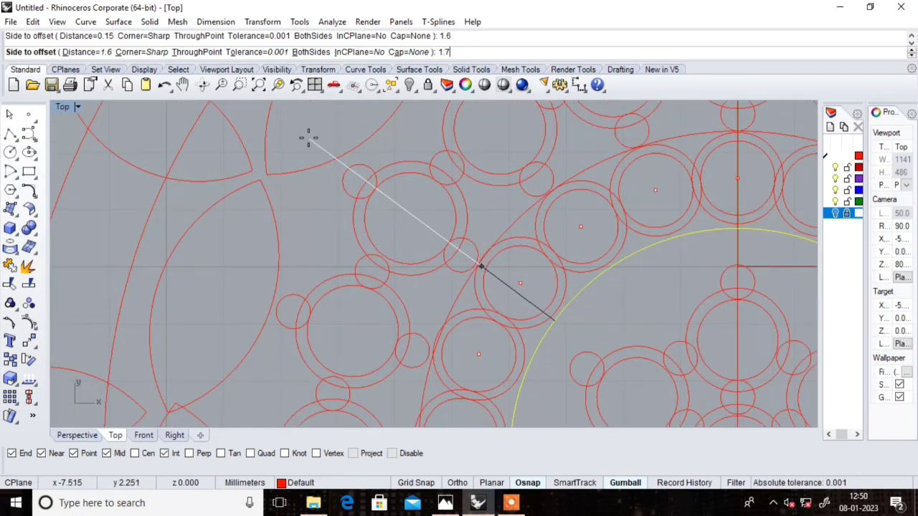
key(Return)
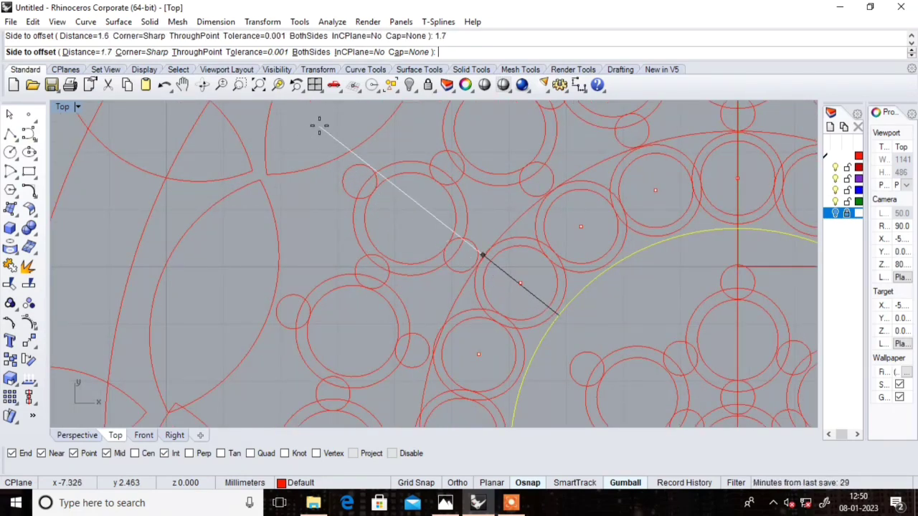
click(318, 125)
scroll(471, 288, up, 2)
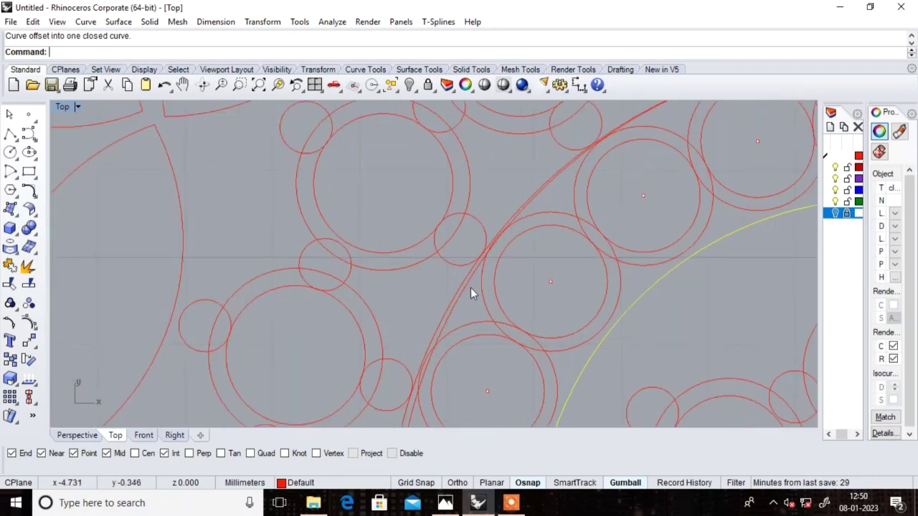
click(471, 287)
key(Delete)
scroll(460, 272, down, 3)
scroll(453, 266, down, 3)
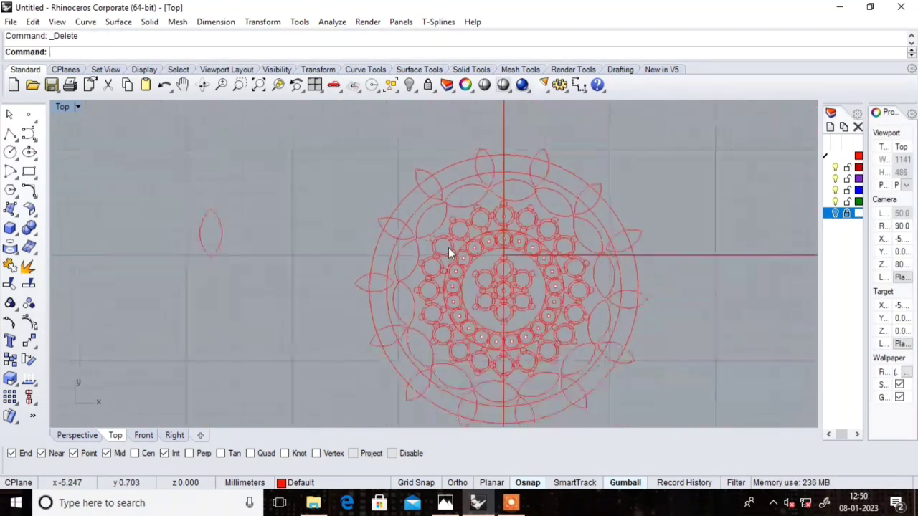
scroll(587, 280, up, 3)
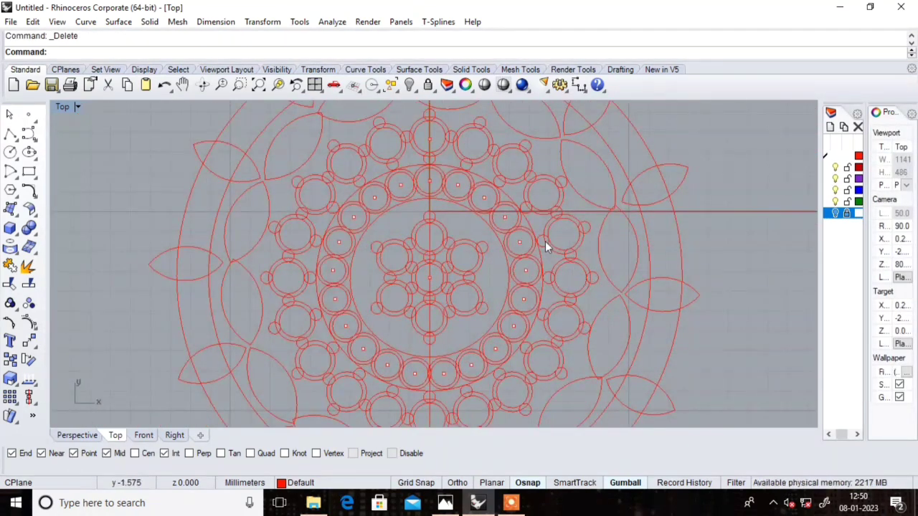
scroll(502, 215, down, 4)
scroll(491, 199, up, 3)
scroll(459, 183, down, 3)
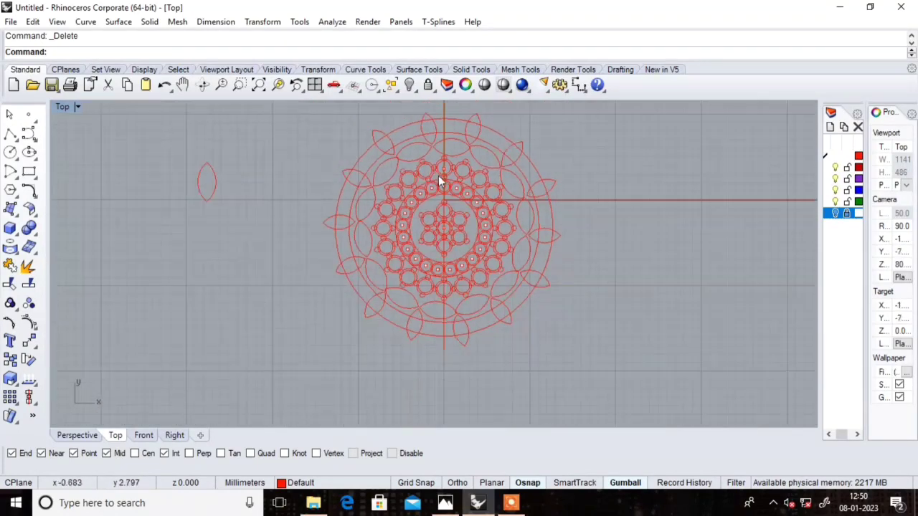
scroll(454, 161, up, 2)
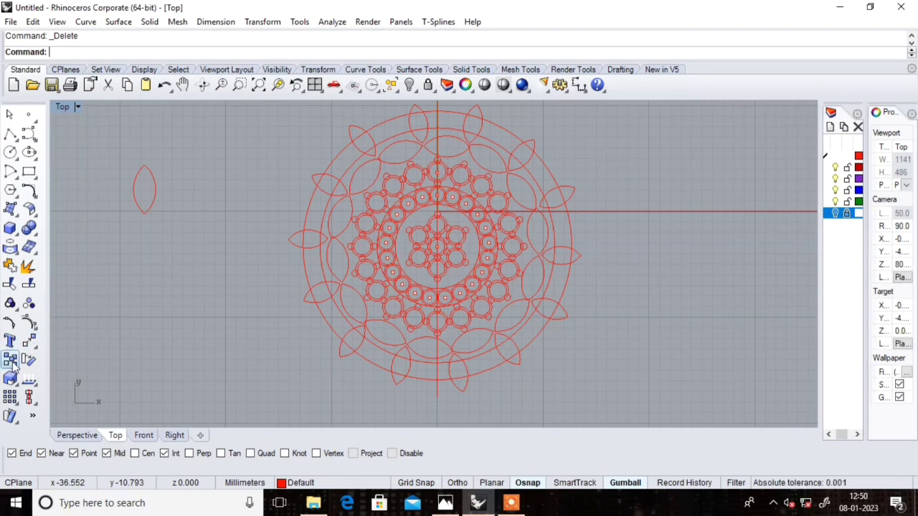
Step: Draw a 1.3-diameter circle centred atop the outer ring
click(10, 152)
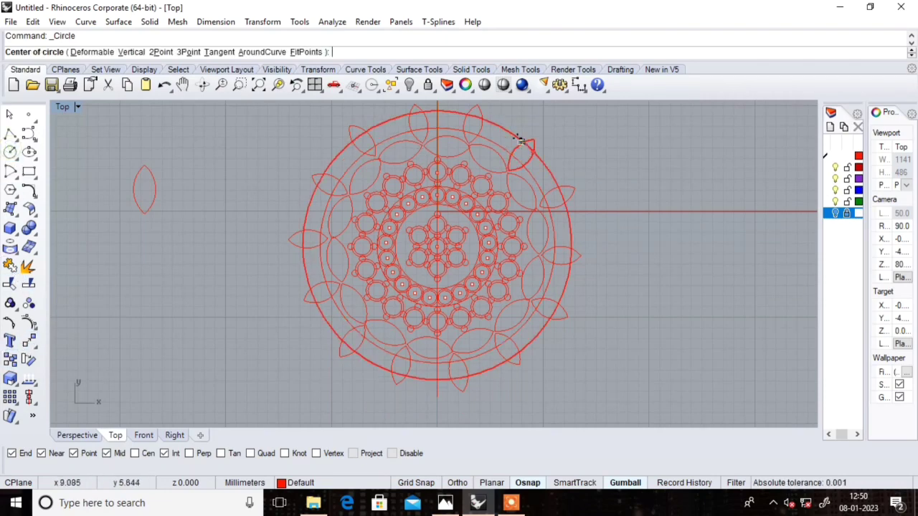
scroll(436, 225, up, 1)
scroll(427, 166, up, 2)
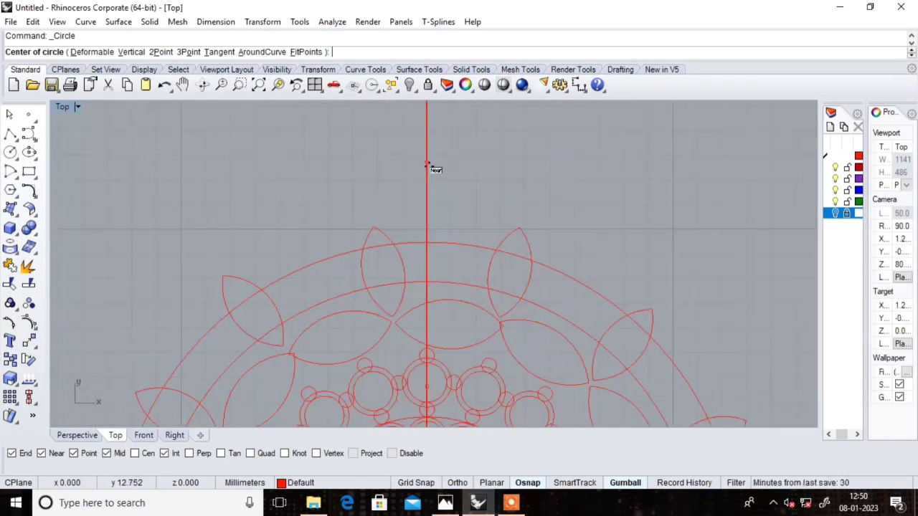
click(427, 263)
text(1.3)
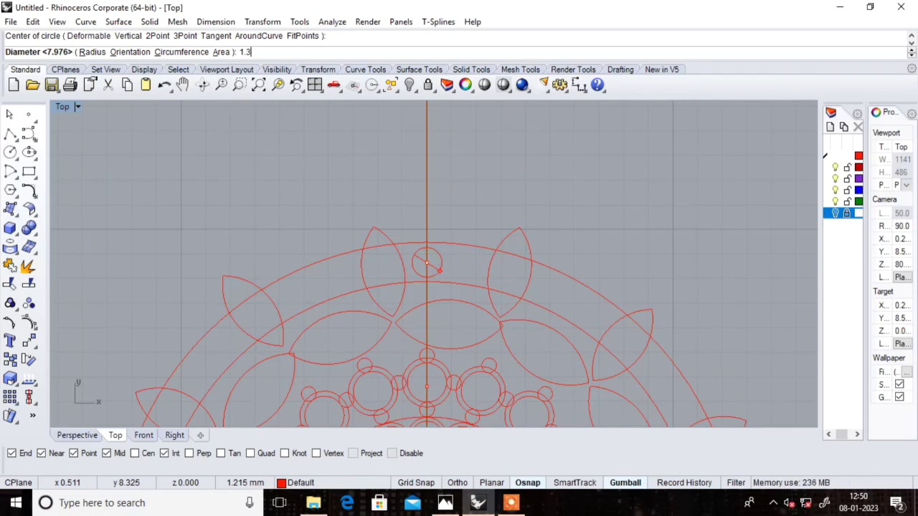
key(Return)
Step: Offset the small circle by 0.15 into a concentric pair
click(440, 271)
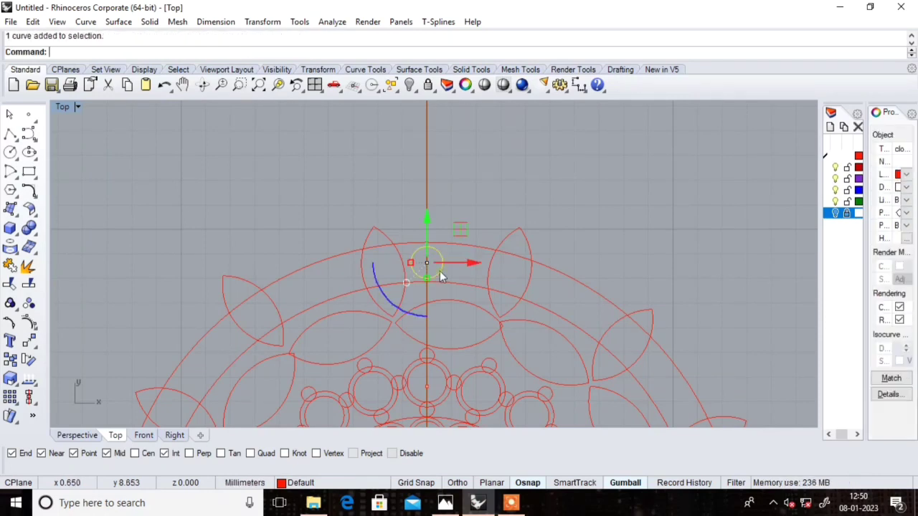
click(33, 210)
click(92, 222)
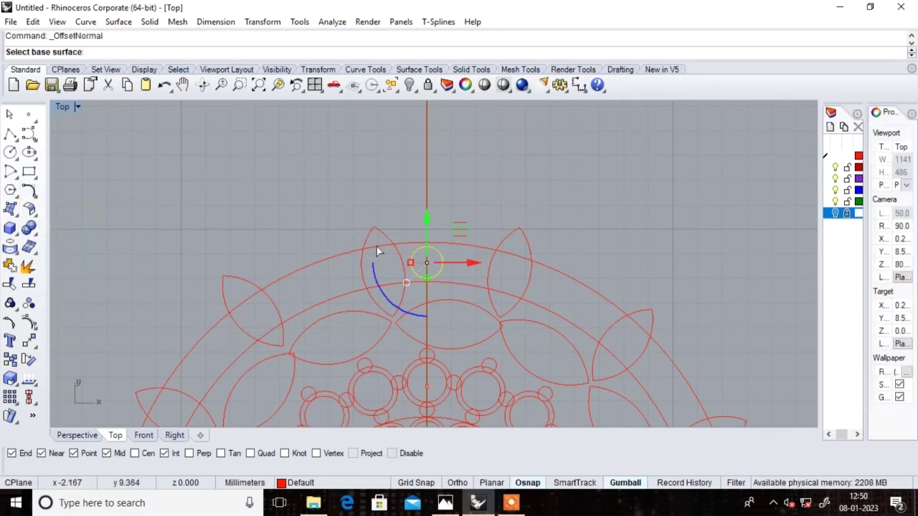
key(Escape)
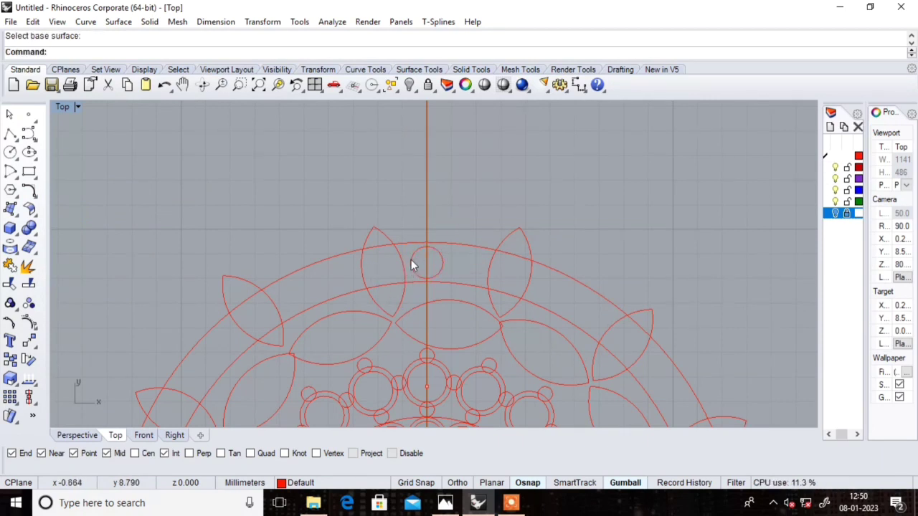
click(411, 260)
click(29, 190)
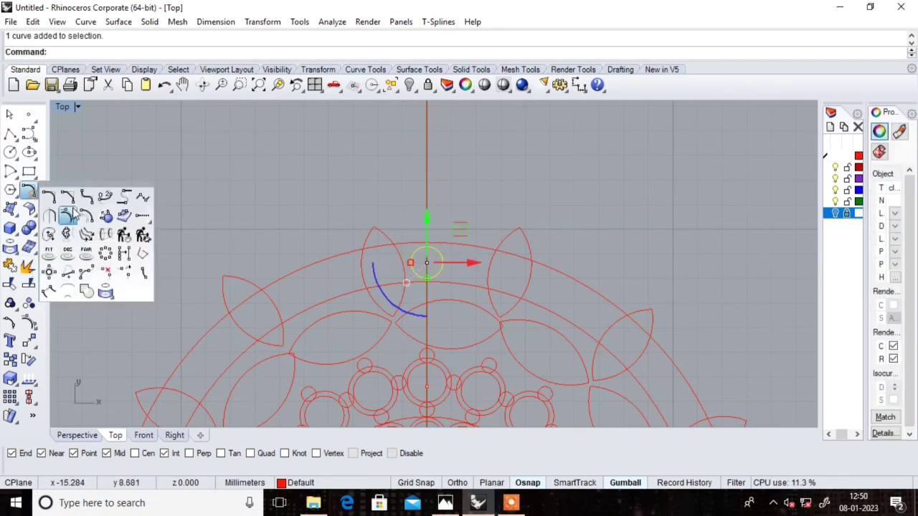
click(83, 211)
text(.15)
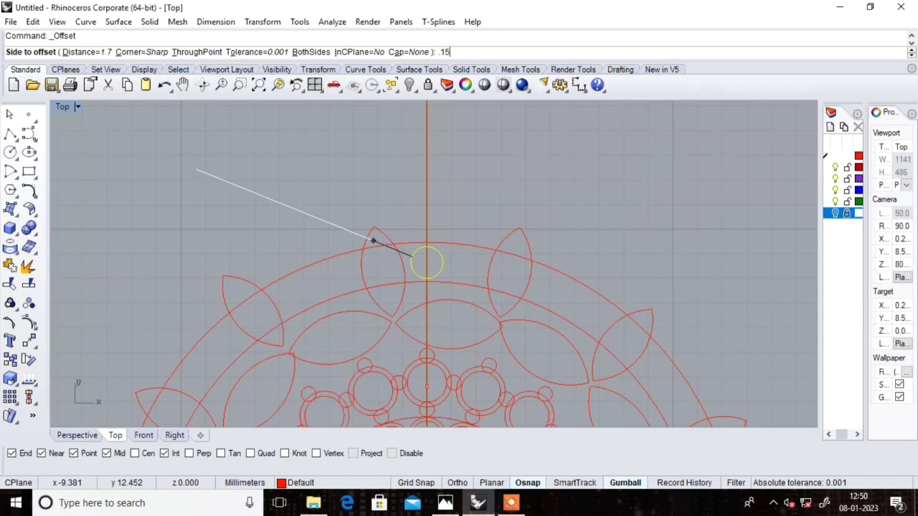
key(Return)
click(196, 168)
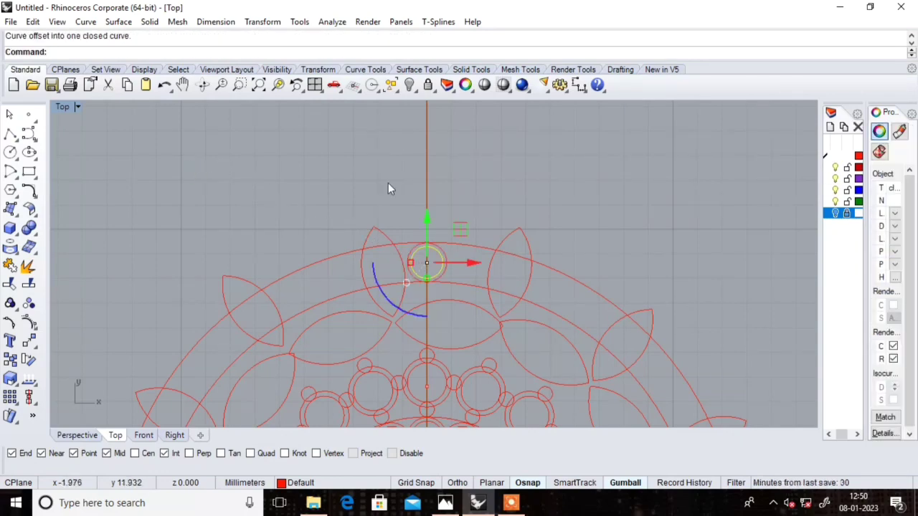
key(Escape)
Step: Mark the small circle's centre with an AreaCentroid point
scroll(453, 293, up, 2)
scroll(423, 231, up, 2)
click(424, 231)
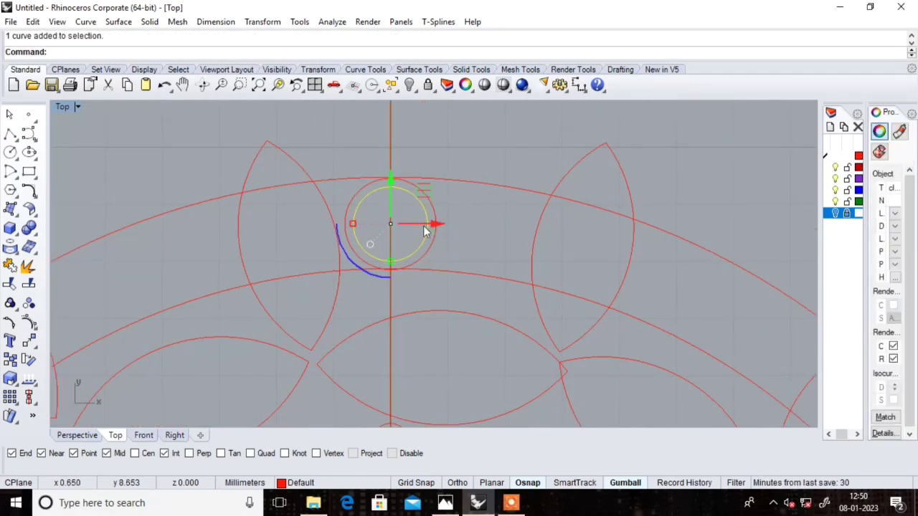
text(AreaCentroid)
key(Return)
key(Escape)
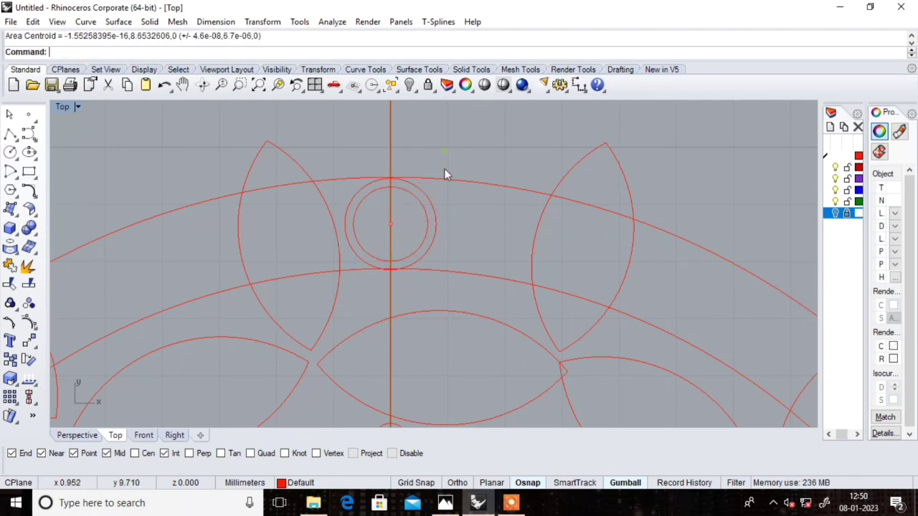
Step: Group the centre point with both small circles
click(391, 224)
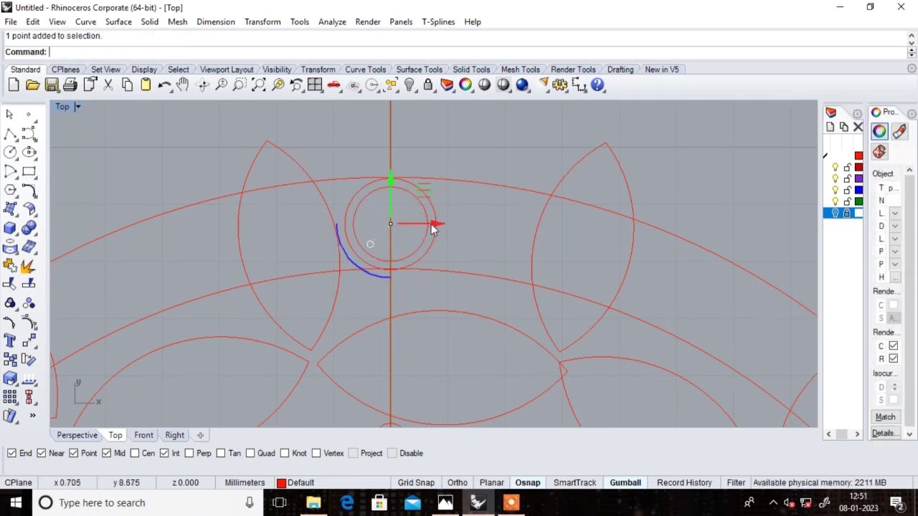
click(424, 238)
click(435, 238)
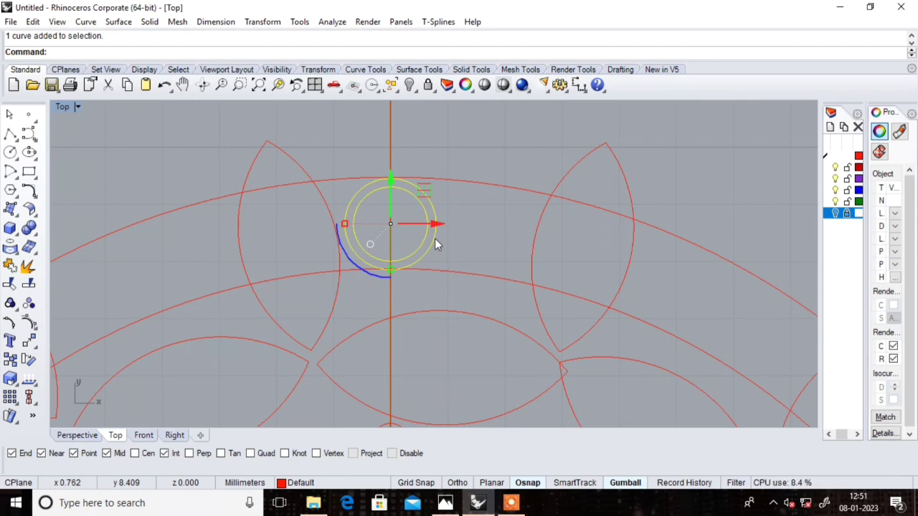
text(g)
key(Return)
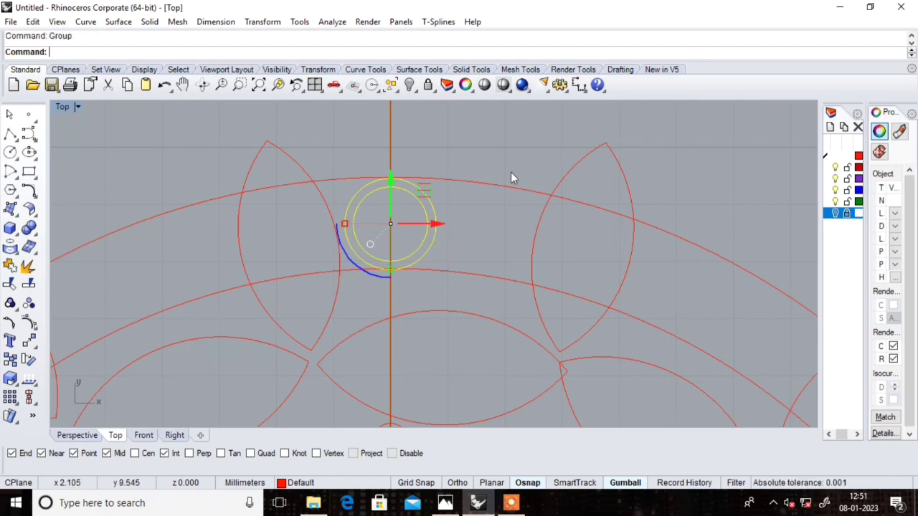
click(492, 122)
scroll(423, 173, down, 3)
scroll(429, 184, up, 2)
Step: Polar-array the grouped circle pair around the mandala centre as 42 copies over 360°
scroll(428, 189, up, 1)
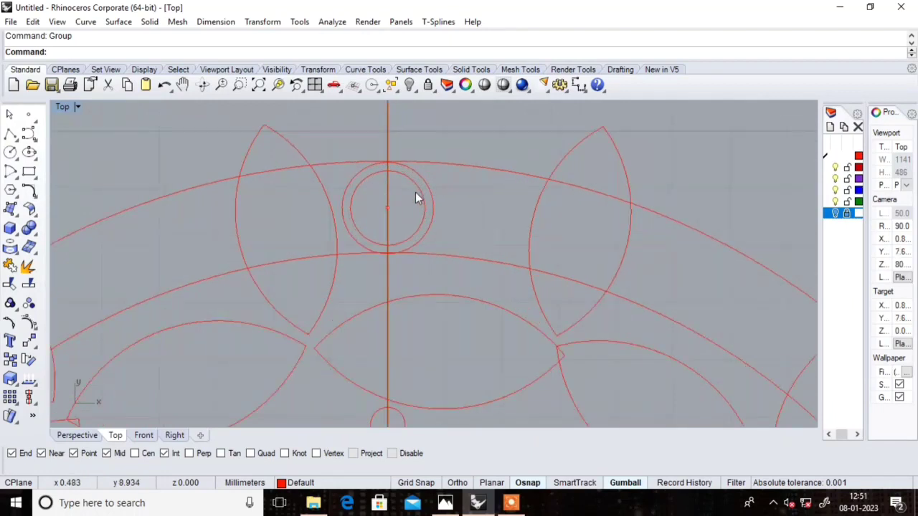
click(416, 194)
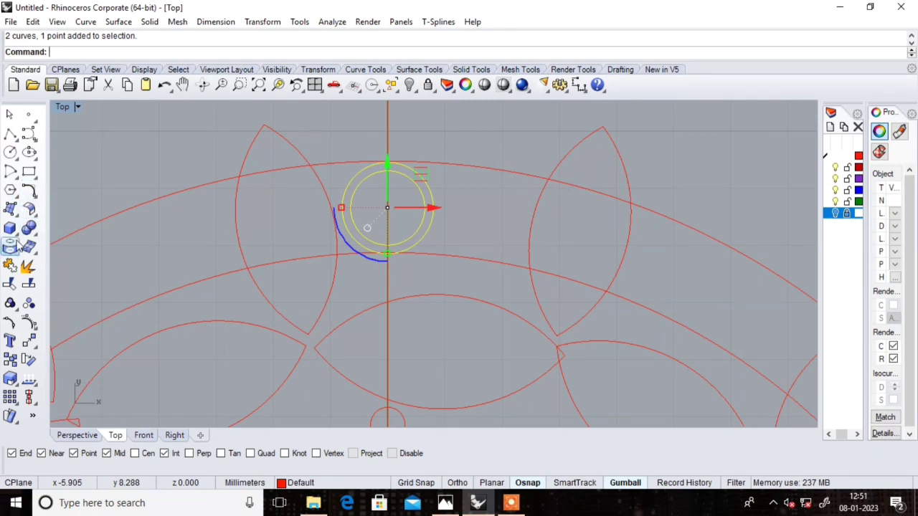
click(16, 403)
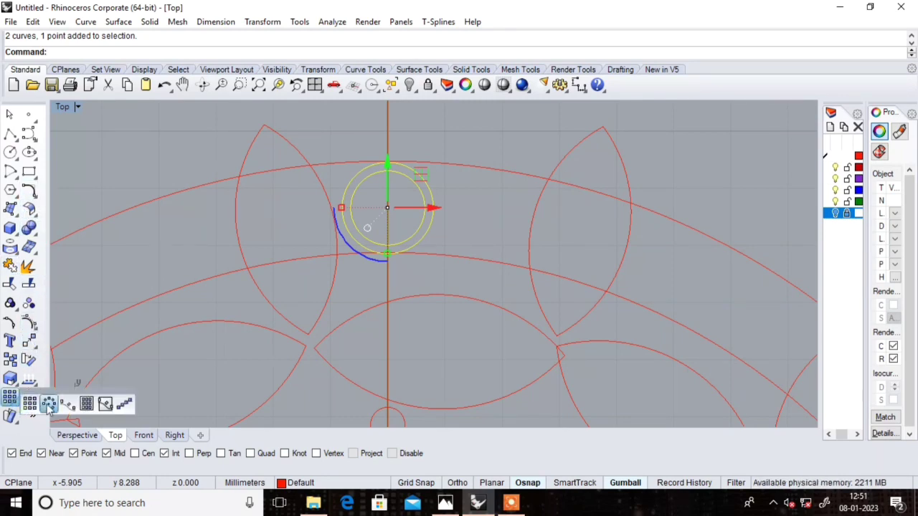
click(49, 404)
scroll(390, 246, down, 5)
scroll(385, 323, down, 3)
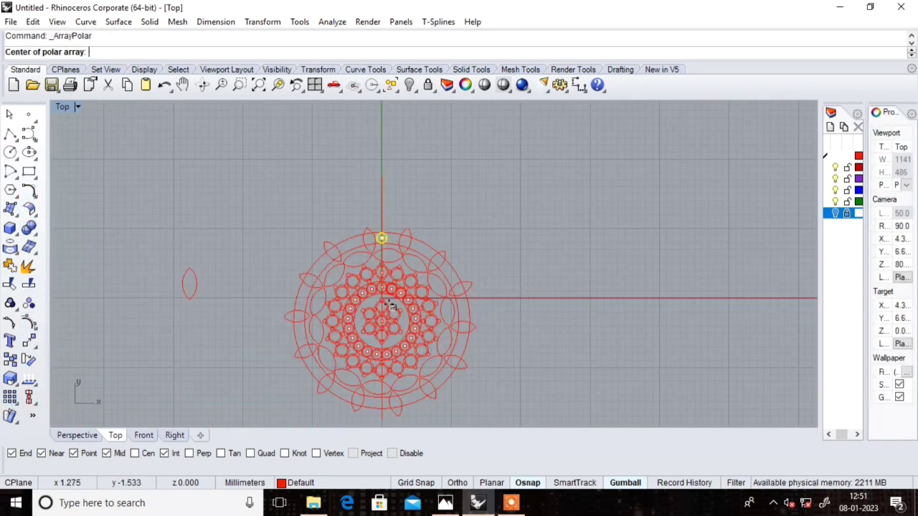
scroll(380, 299, up, 3)
click(378, 301)
text(42)
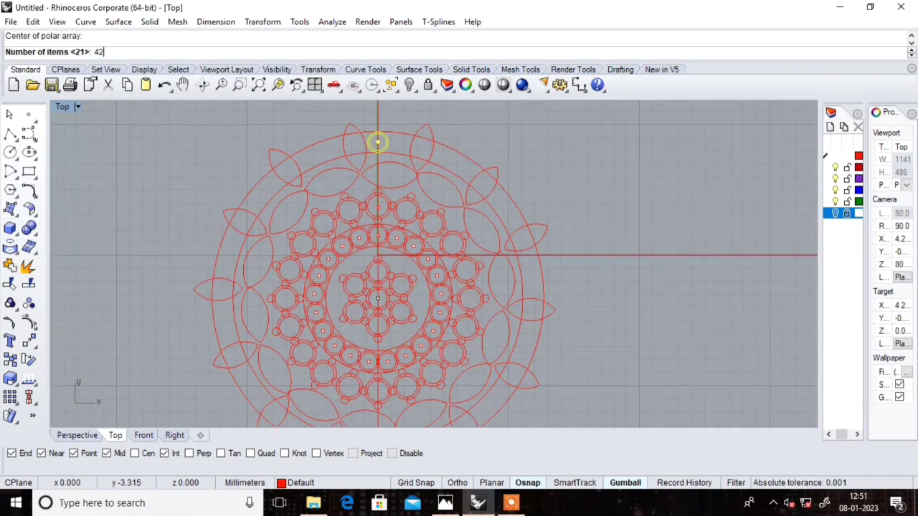
key(Return)
key(Return)
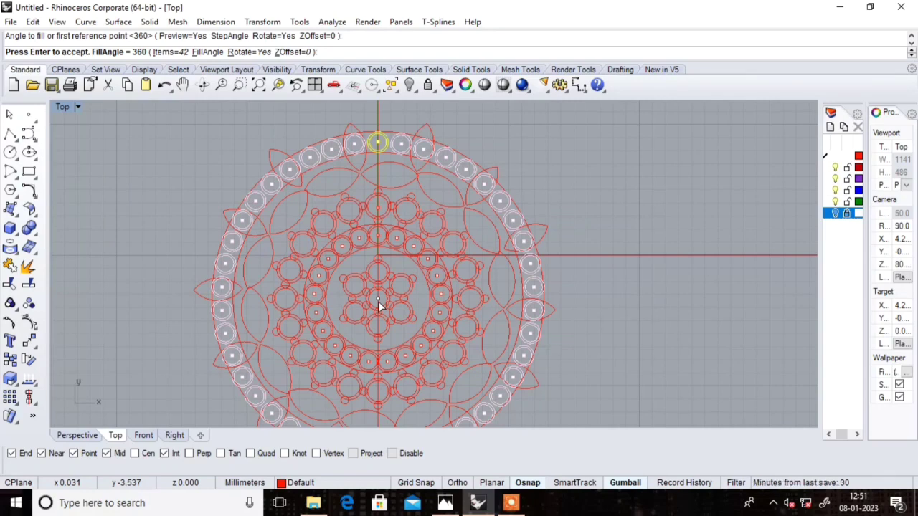
key(Return)
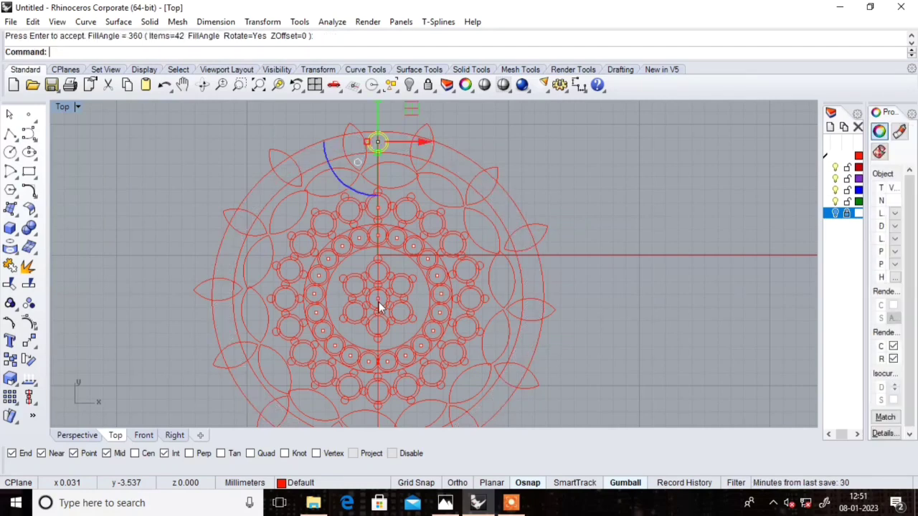
key(Return)
Step: Try bead rings of 44 and then 46 copies, discarding each attempt
scroll(378, 305, up, 3)
click(377, 295)
text(44)
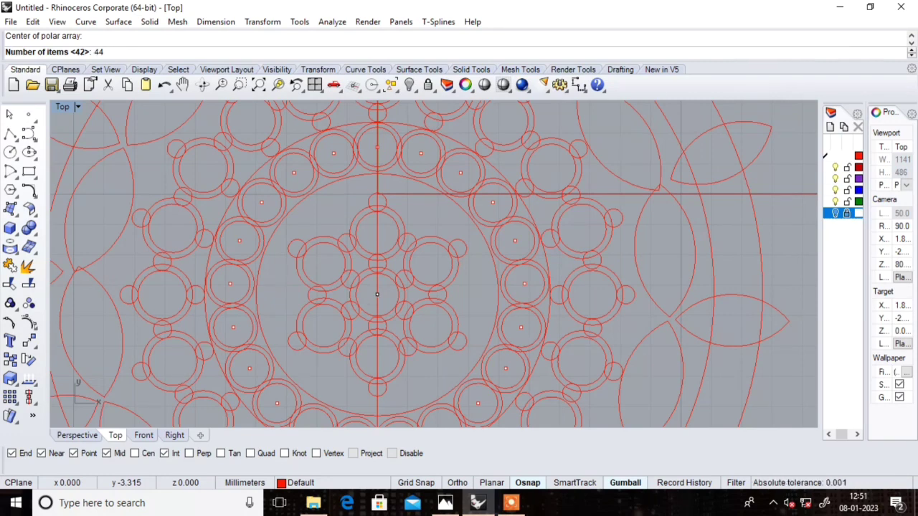
key(Return)
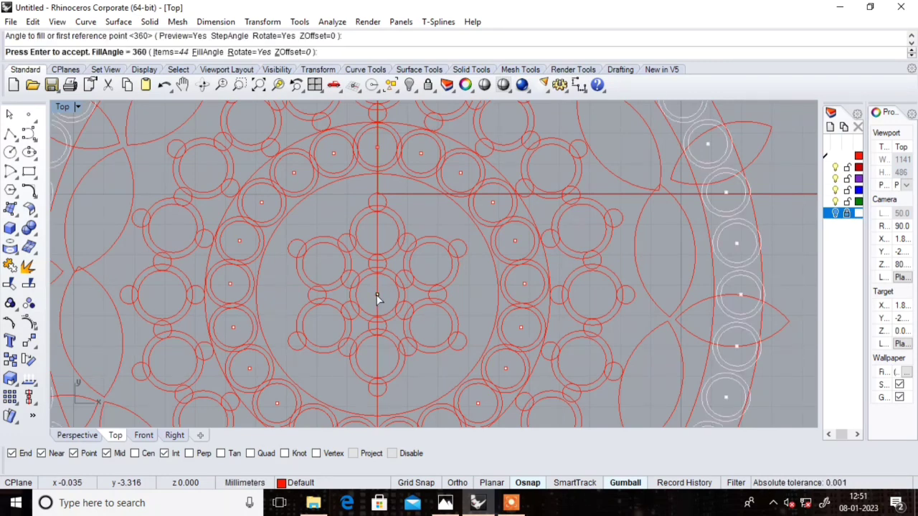
key(Escape)
key(Return)
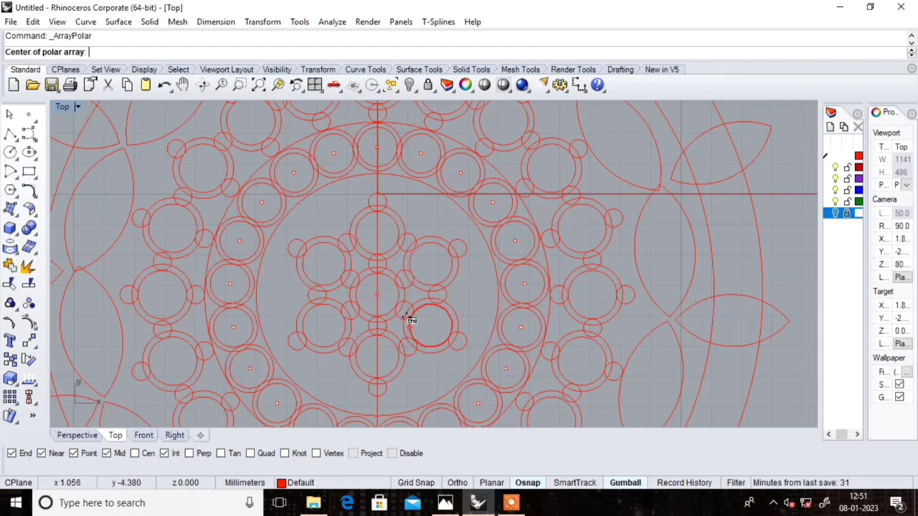
click(376, 295)
text(46)
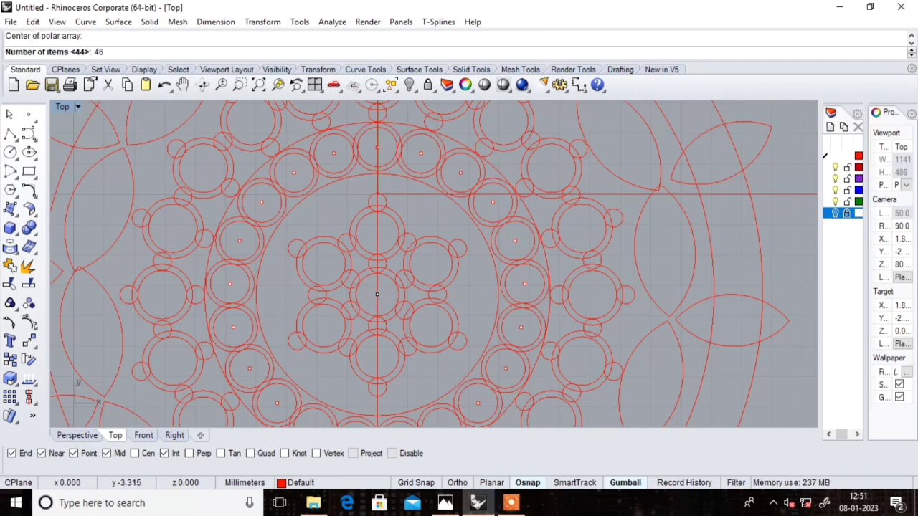
key(Return)
key(Return)
key(Return)
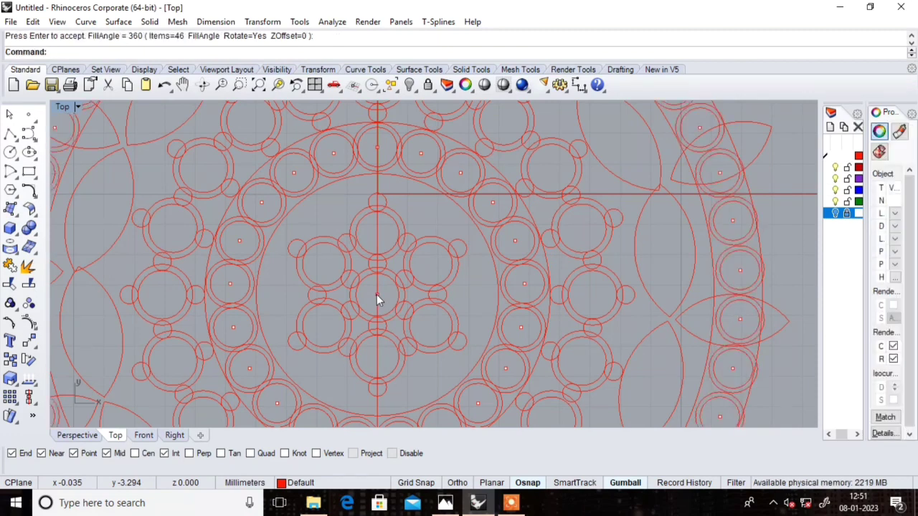
key(ctrl+z)
key(Return)
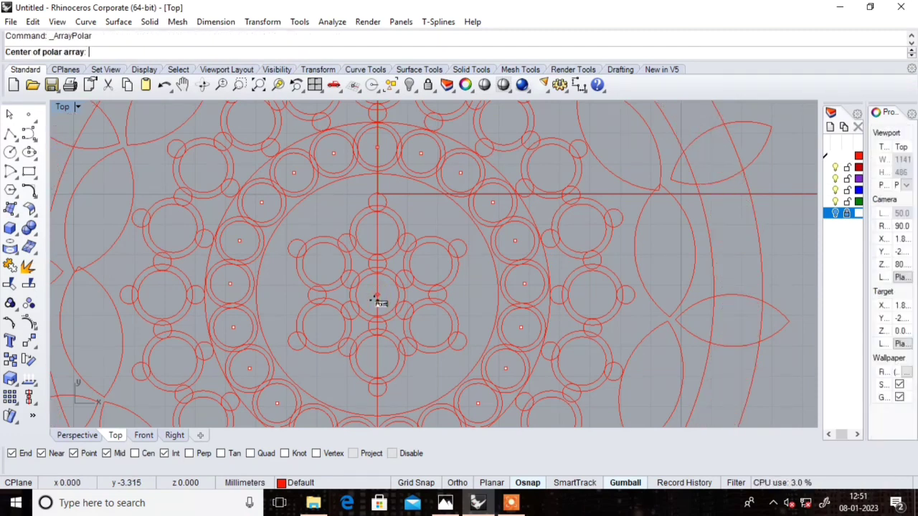
Step: Array 47 beads around the mandala centre, inspect the ring, then undo it
scroll(379, 290, down, 3)
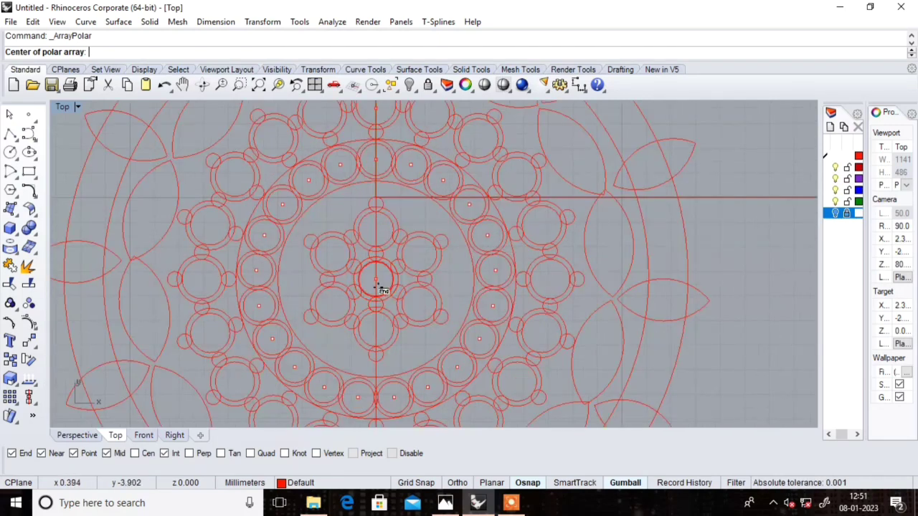
scroll(377, 301, up, 3)
click(374, 282)
text(7)
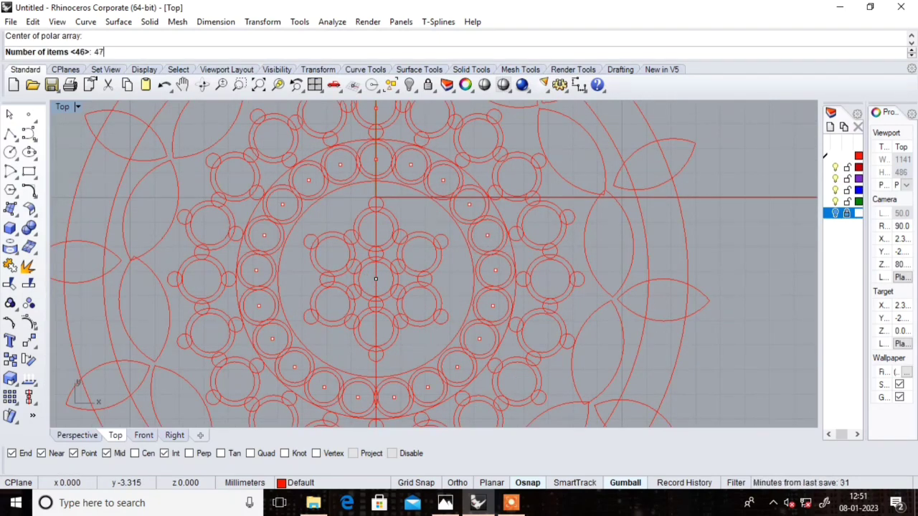
key(Return)
key(Return)
key(Return)
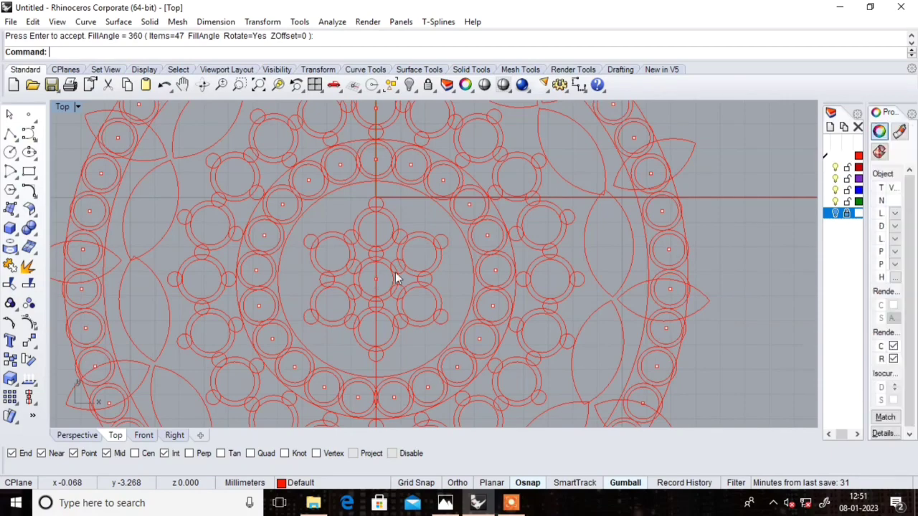
scroll(668, 230, up, 1)
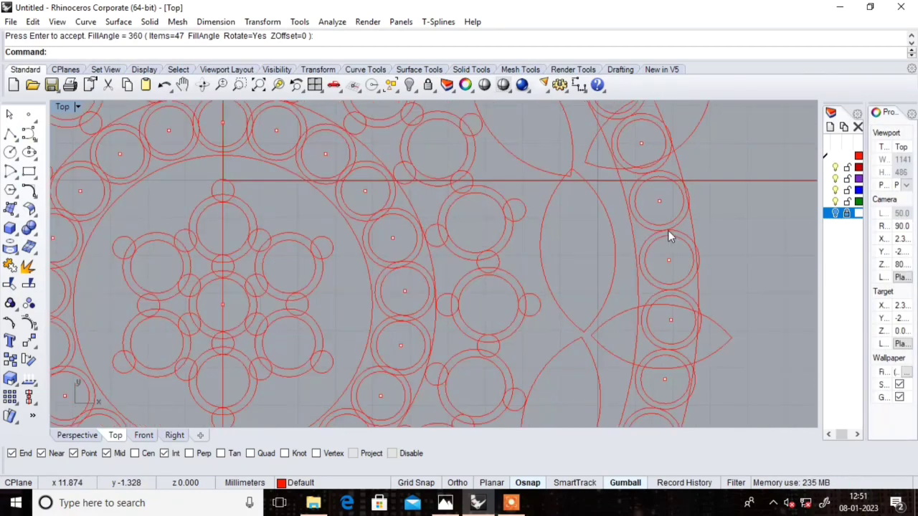
scroll(667, 237, up, 1)
scroll(668, 250, down, 1)
scroll(667, 250, down, 2)
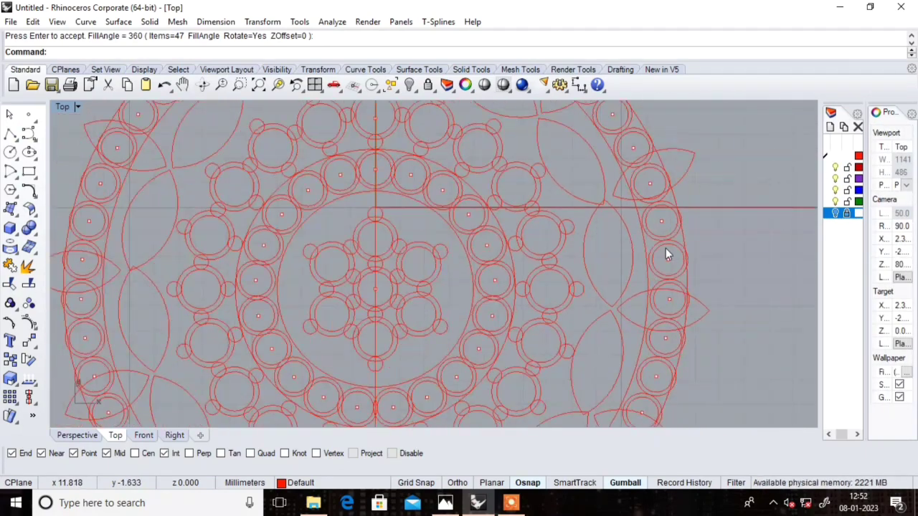
key(ctrl+z)
Step: Reselect the grouped circle pair and polar-array it as 49 copies over the full circle
key(Return)
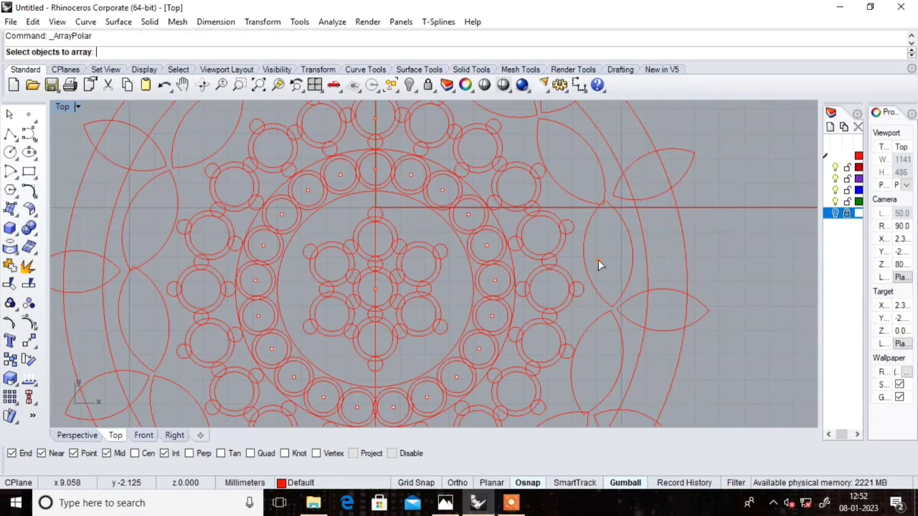
scroll(633, 233, down, 3)
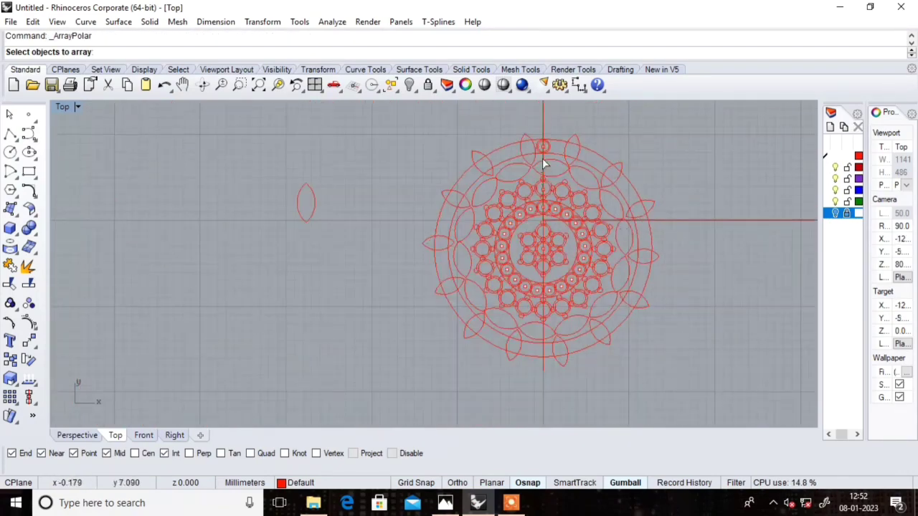
click(542, 147)
key(Return)
scroll(545, 229, up, 2)
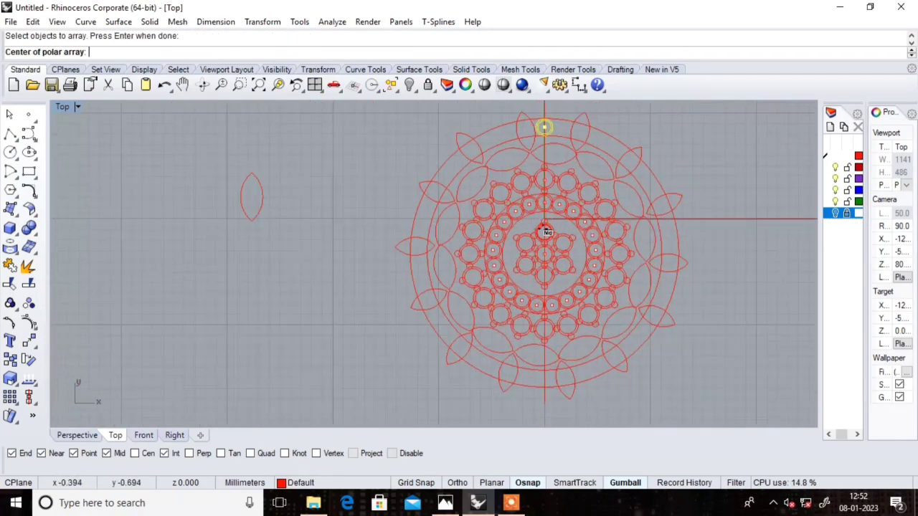
scroll(542, 244, up, 2)
click(539, 265)
text(49)
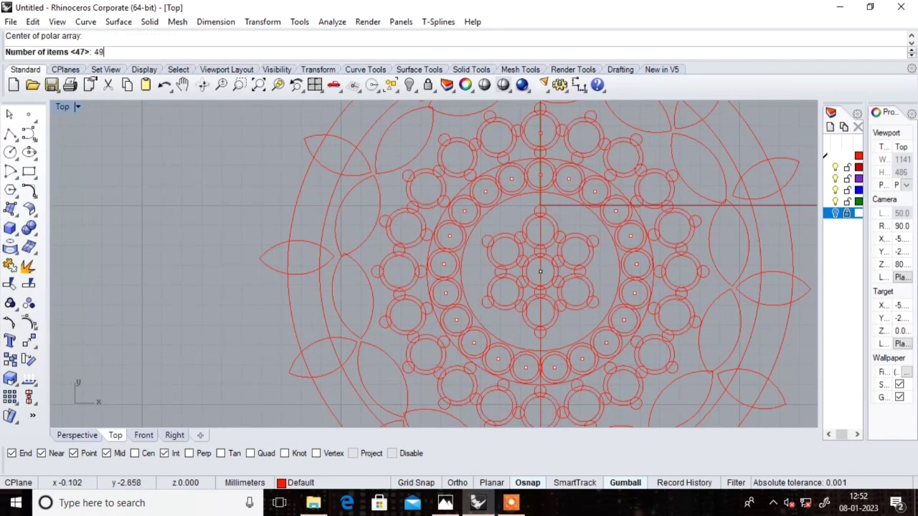
key(Return)
key(Return)
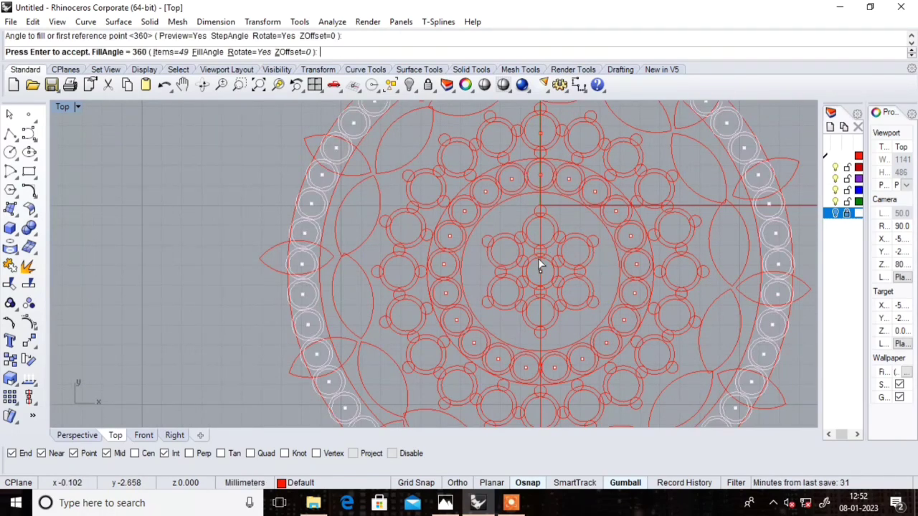
key(Return)
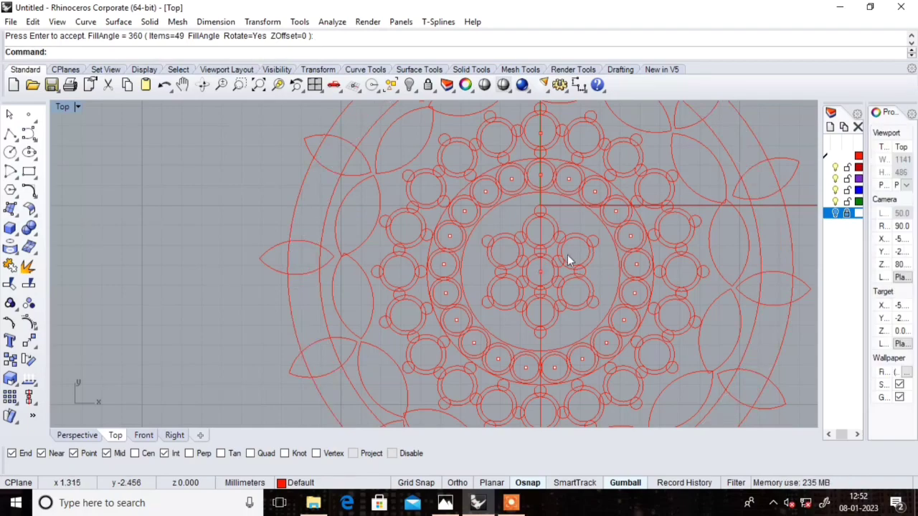
scroll(522, 187, down, 3)
scroll(526, 151, up, 2)
Step: Select the top bead circle and array 52 copies around the pendant centre over 360°
click(526, 146)
key(Return)
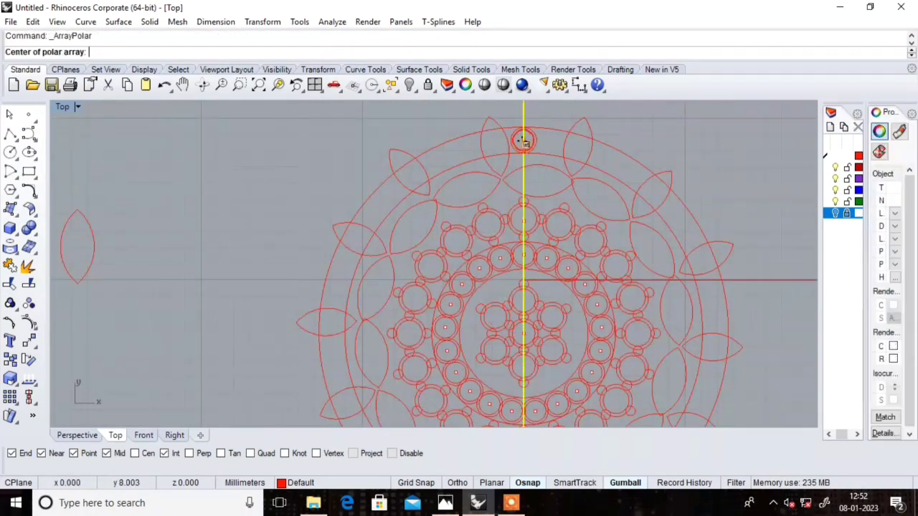
key(Escape)
click(531, 143)
key(Return)
scroll(527, 215, down, 3)
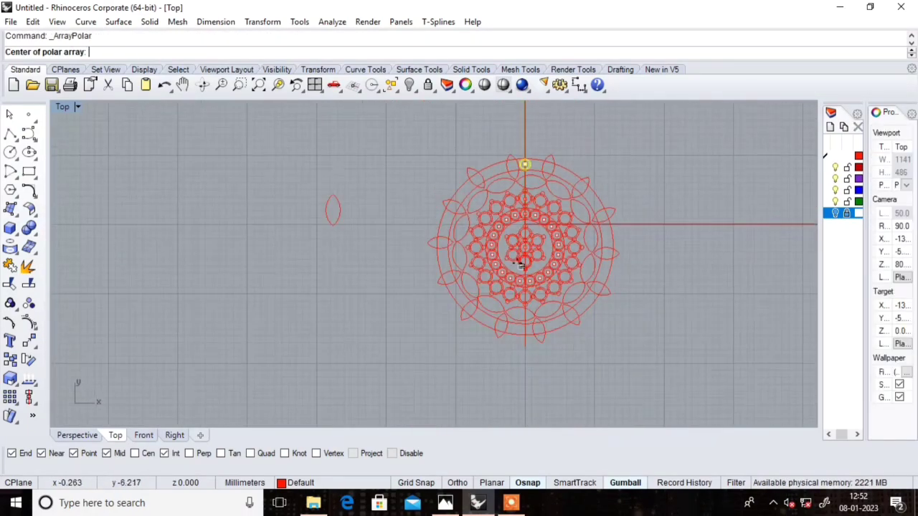
scroll(526, 218, up, 4)
click(525, 218)
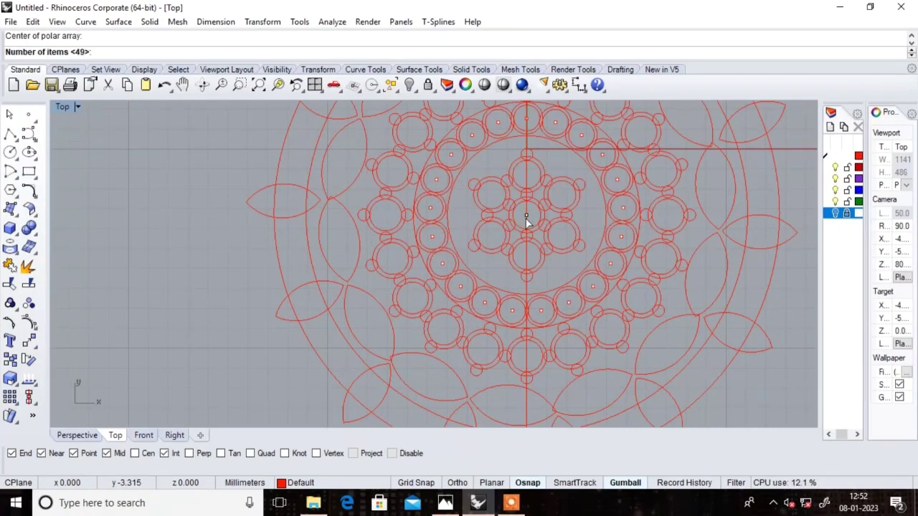
text(52)
key(Return)
key(Return)
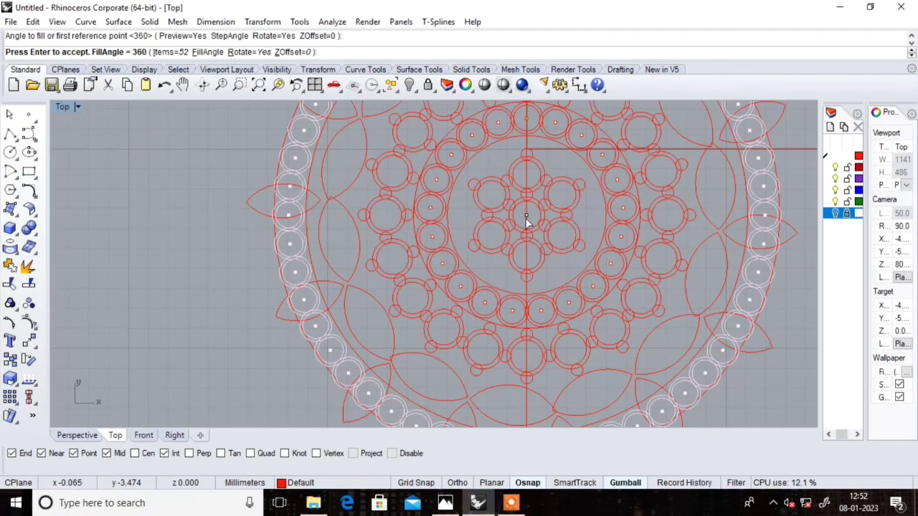
key(Return)
scroll(532, 190, down, 3)
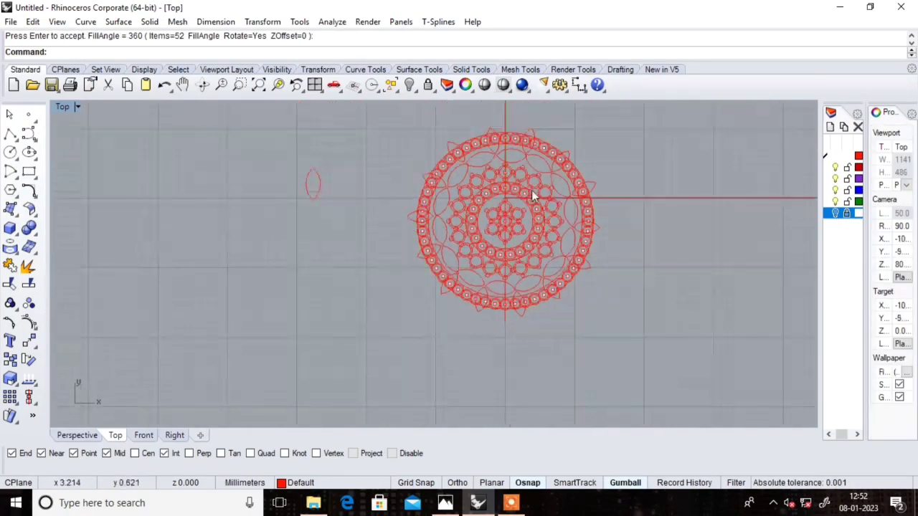
scroll(538, 141, up, 5)
scroll(445, 158, down, 3)
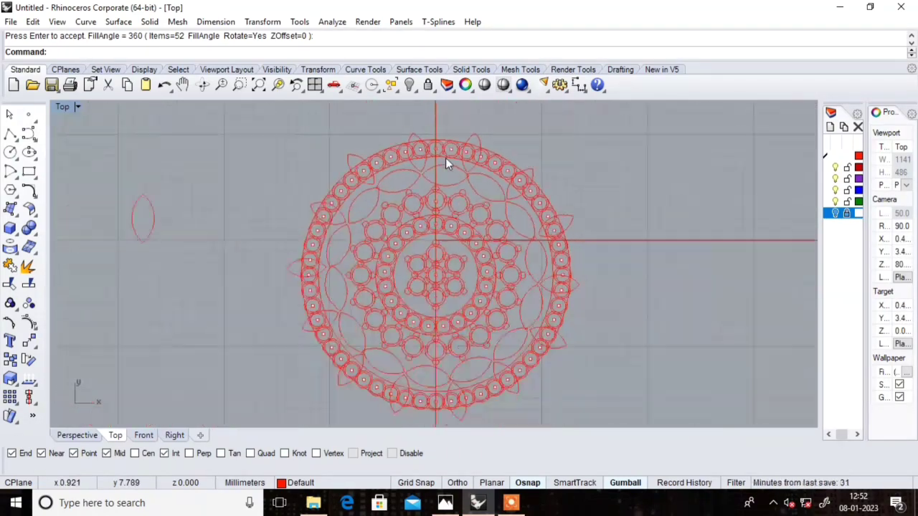
scroll(509, 293, down, 3)
scroll(505, 289, up, 3)
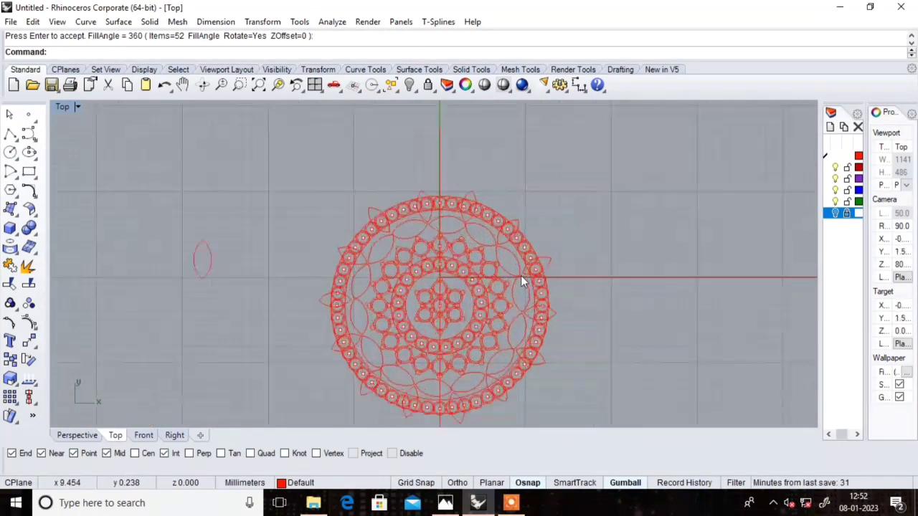
click(834, 213)
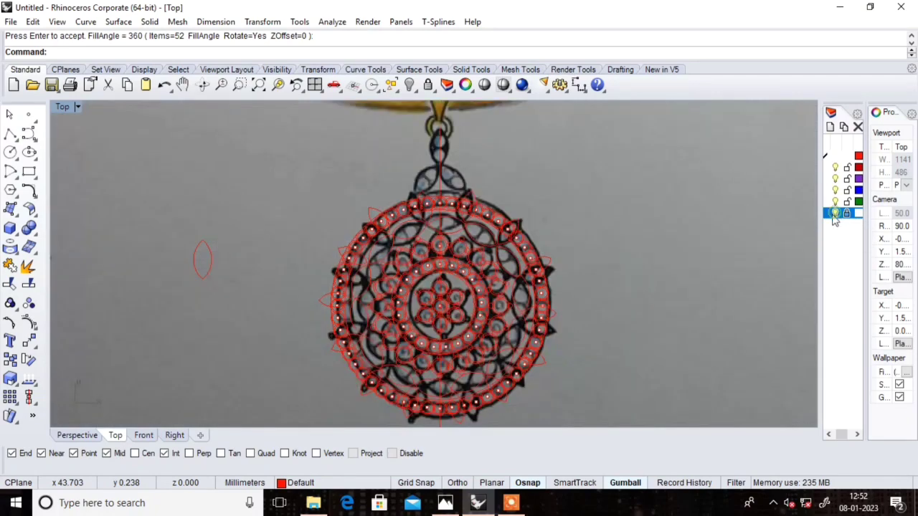
scroll(431, 180, down, 3)
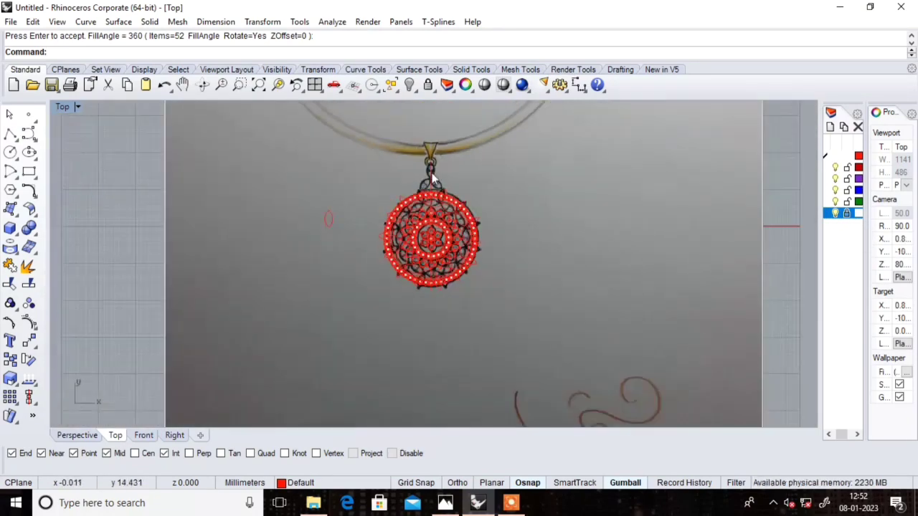
scroll(429, 177, up, 2)
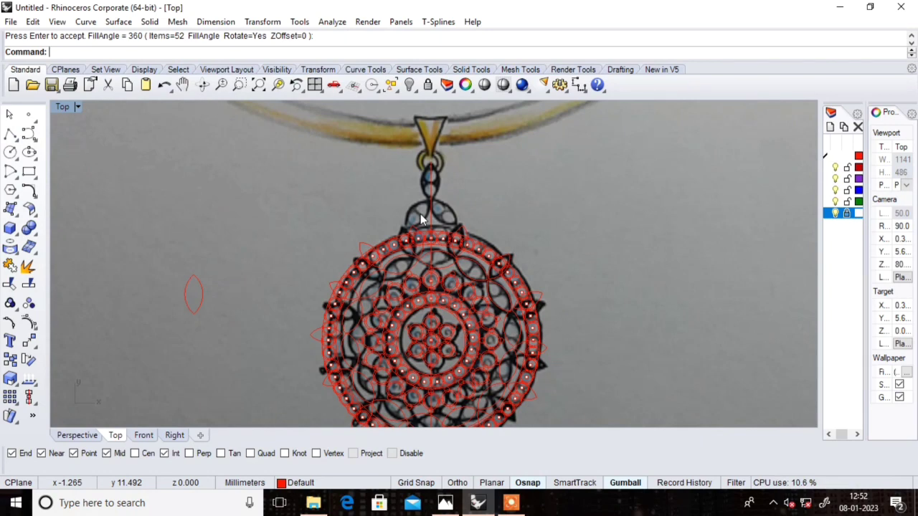
scroll(436, 180, up, 1)
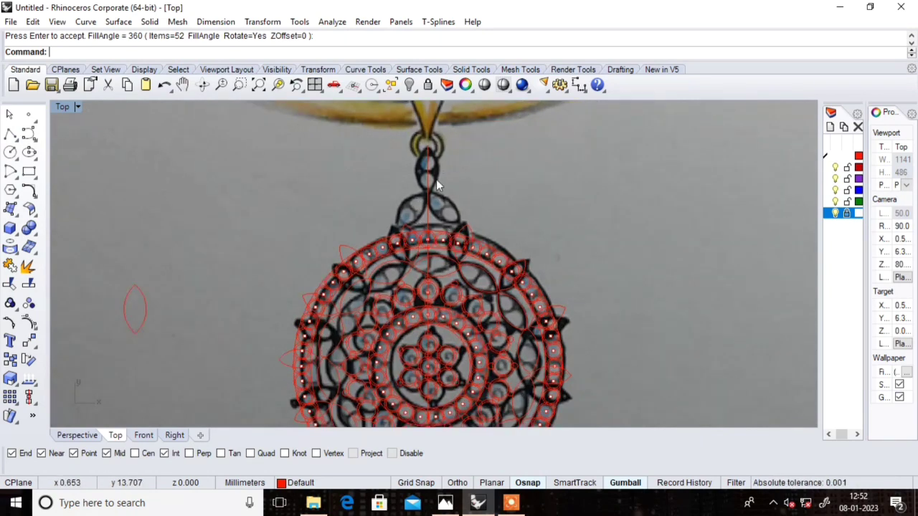
scroll(436, 179, down, 1)
scroll(436, 179, down, 1)
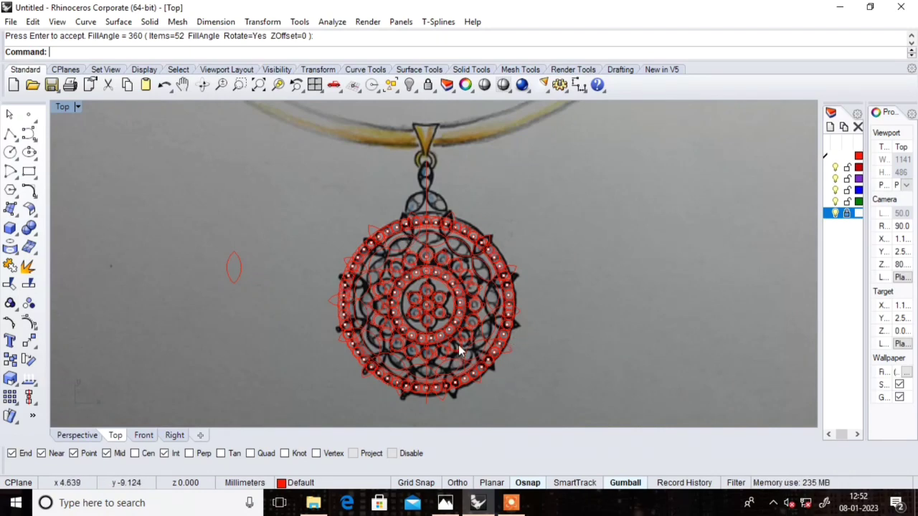
scroll(458, 345, down, 1)
scroll(458, 345, down, 1)
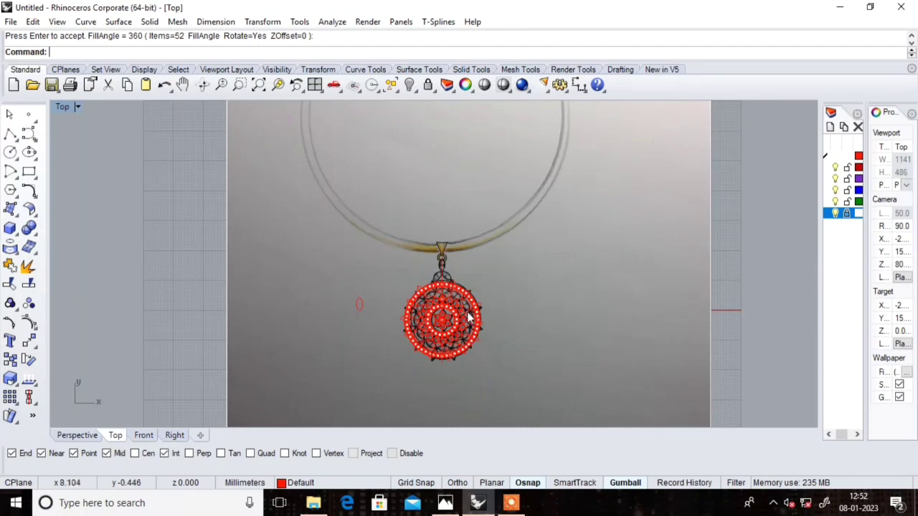
scroll(468, 316, up, 2)
scroll(451, 285, up, 1)
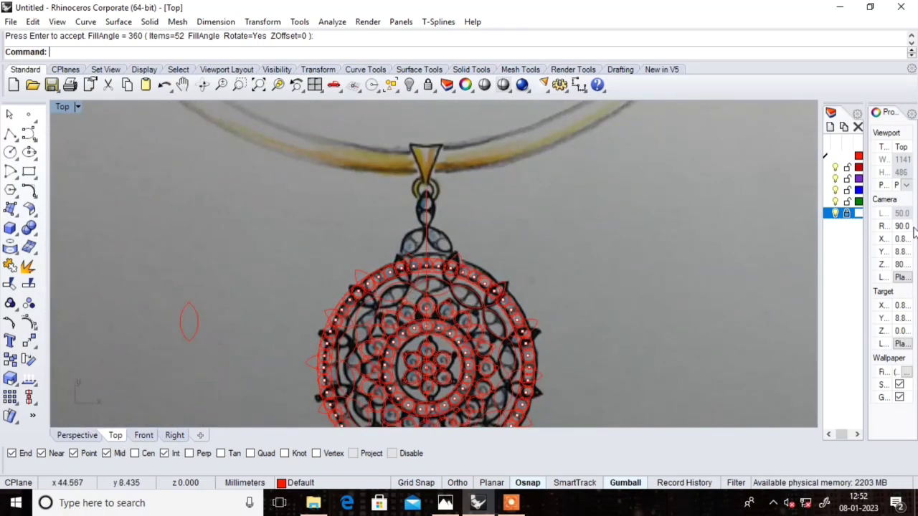
click(835, 213)
scroll(571, 237, down, 1)
scroll(567, 281, down, 1)
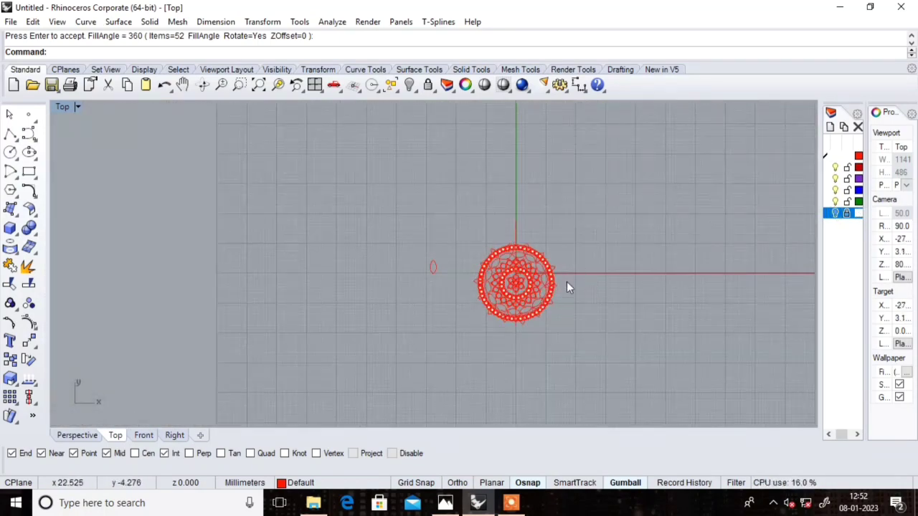
scroll(563, 278, up, 2)
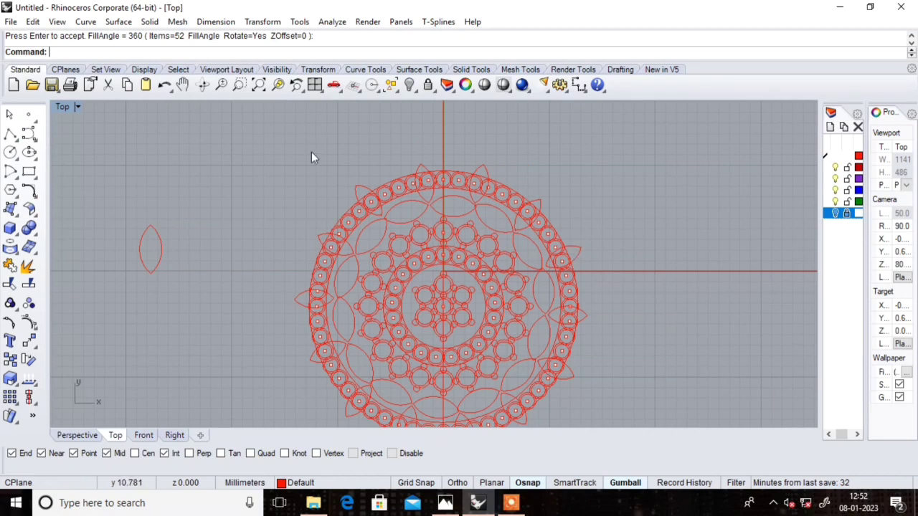
Step: Crossing-select and delete the stray small curve left of the pendant, then zoom to check
scroll(178, 180, down, 2)
scroll(195, 175, down, 2)
drag(195, 175, 149, 234)
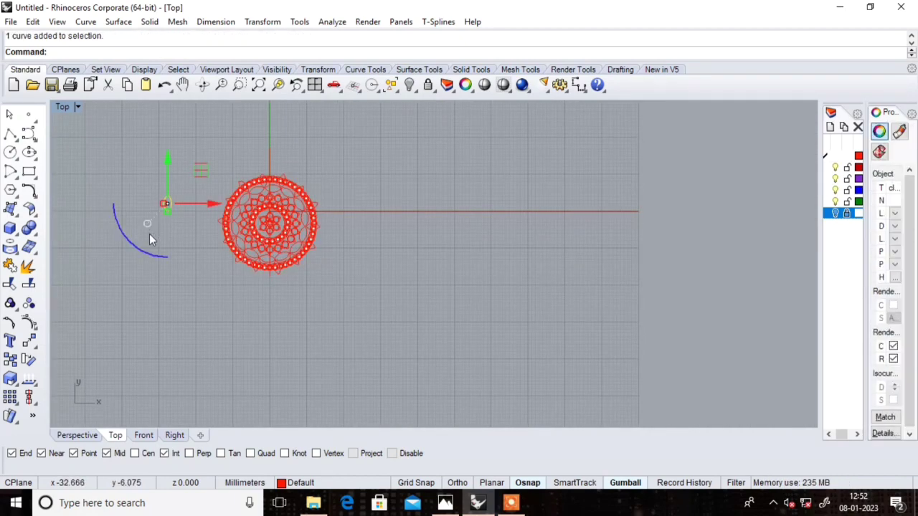
key(Delete)
scroll(247, 197, up, 3)
scroll(244, 192, down, 3)
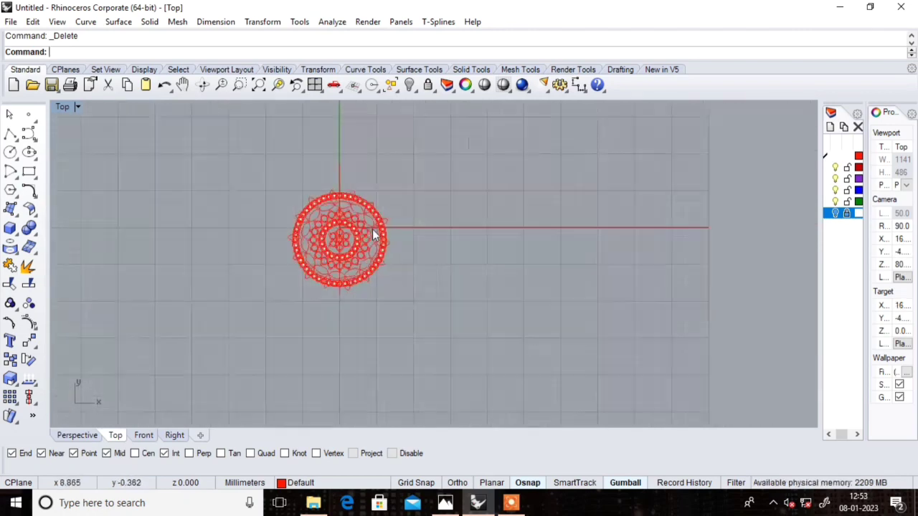
scroll(366, 225, up, 1)
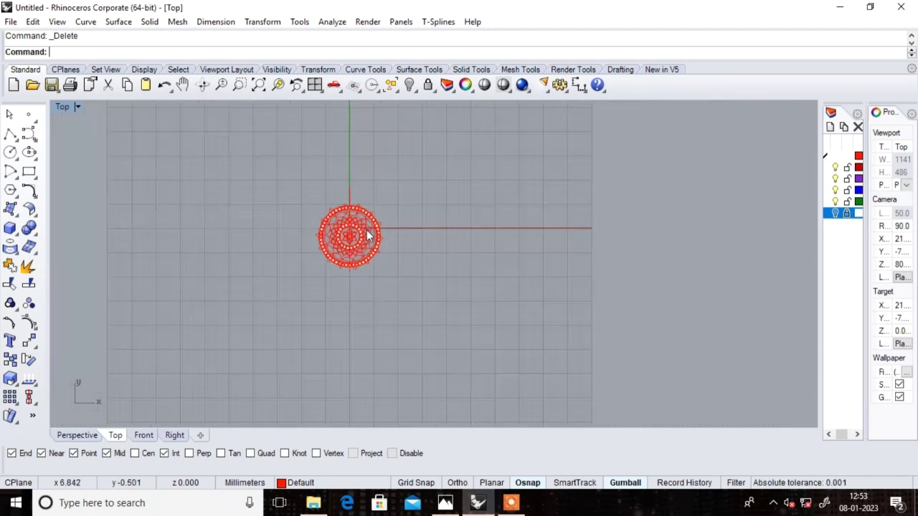
scroll(336, 221, up, 5)
scroll(410, 205, down, 2)
scroll(422, 271, up, 4)
scroll(430, 272, down, 1)
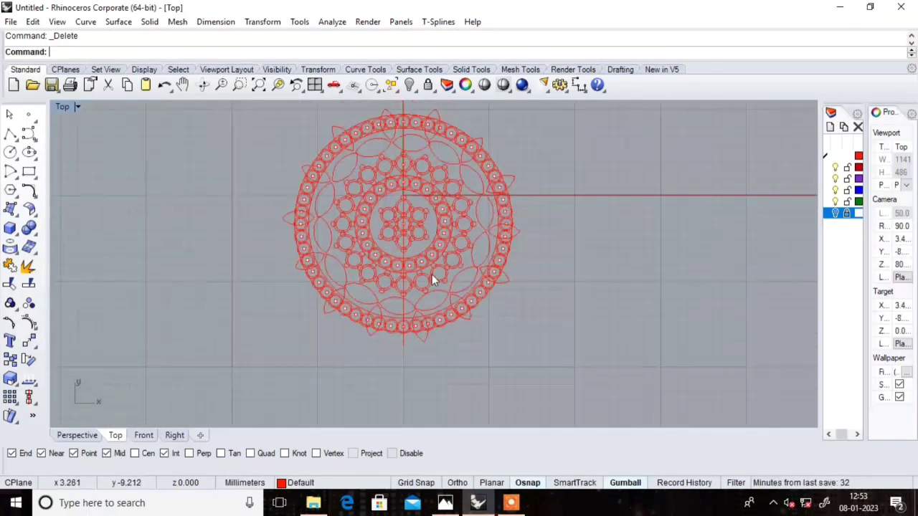
scroll(427, 196, down, 2)
scroll(426, 163, up, 2)
scroll(426, 164, up, 1)
scroll(426, 165, up, 3)
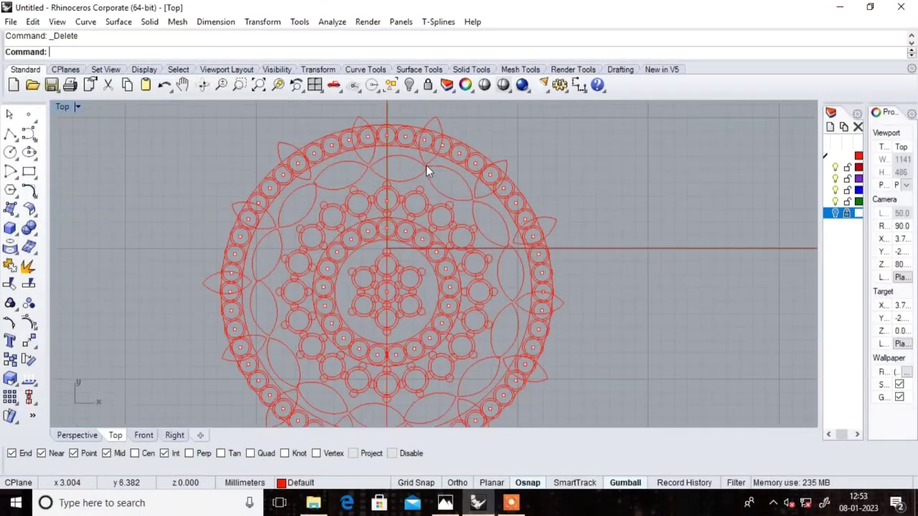
scroll(426, 165, down, 2)
scroll(426, 165, down, 1)
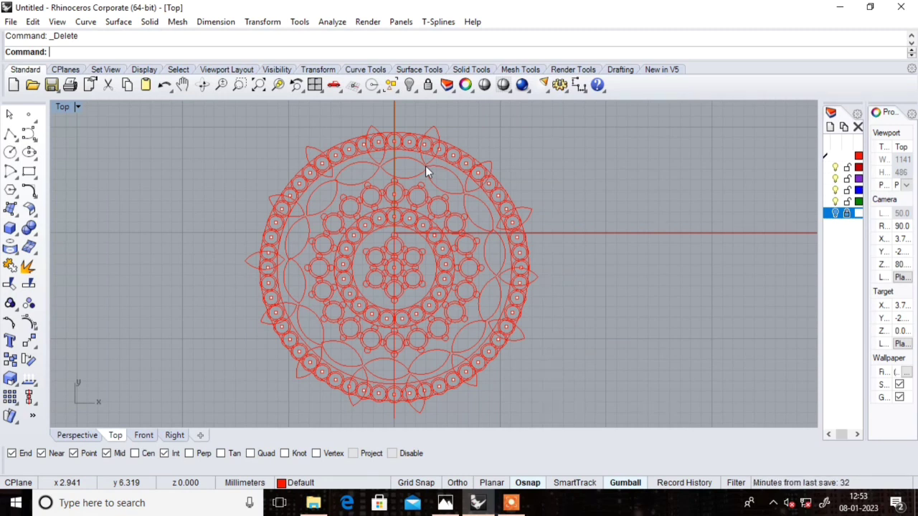
Step: Close Rhinoceros without saving the Untitled pendant drawing
click(901, 7)
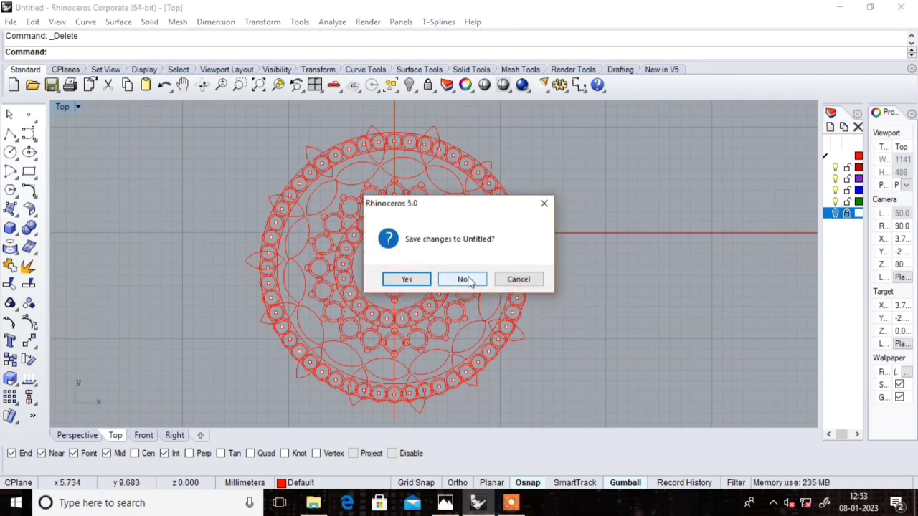
click(468, 280)
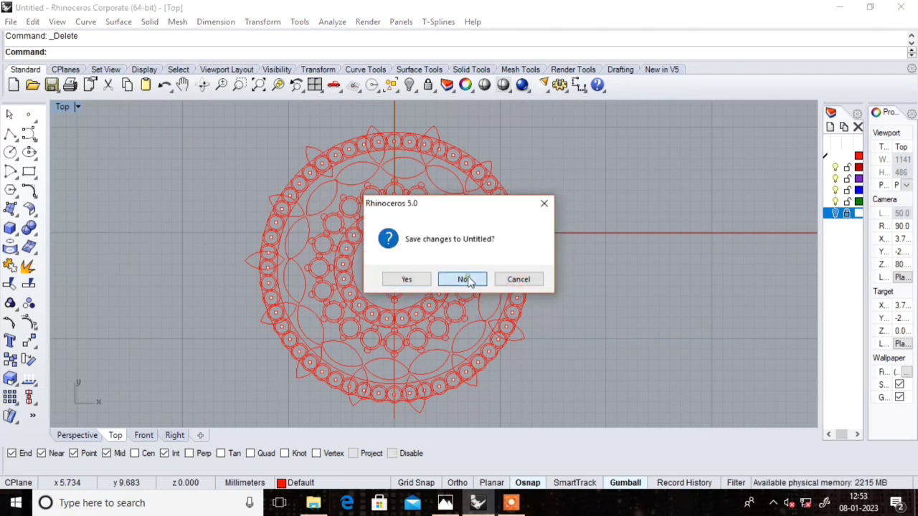